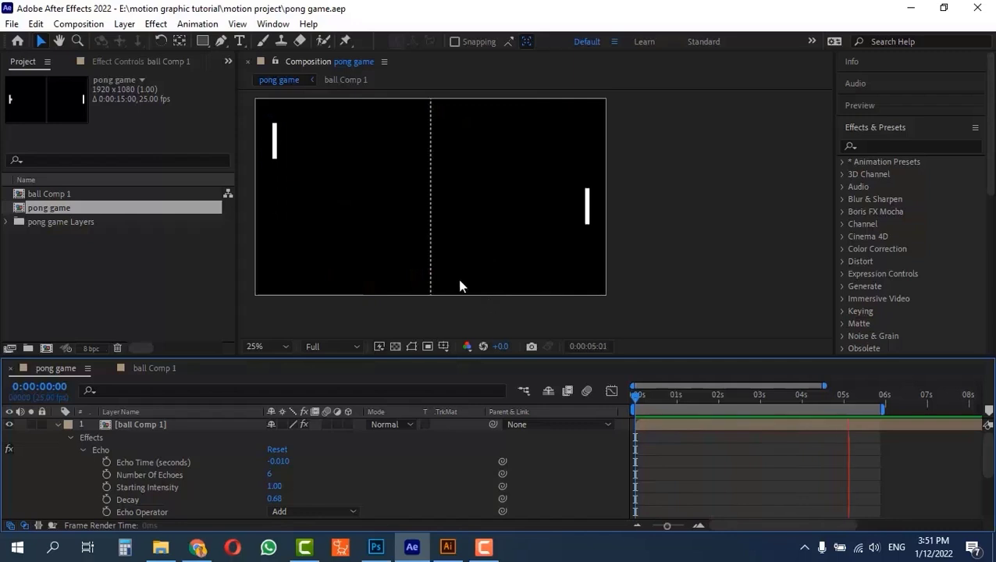
- Stop the preview, switch to Illustrator and look at the pong game file's artboard properties and layer list
key("space")
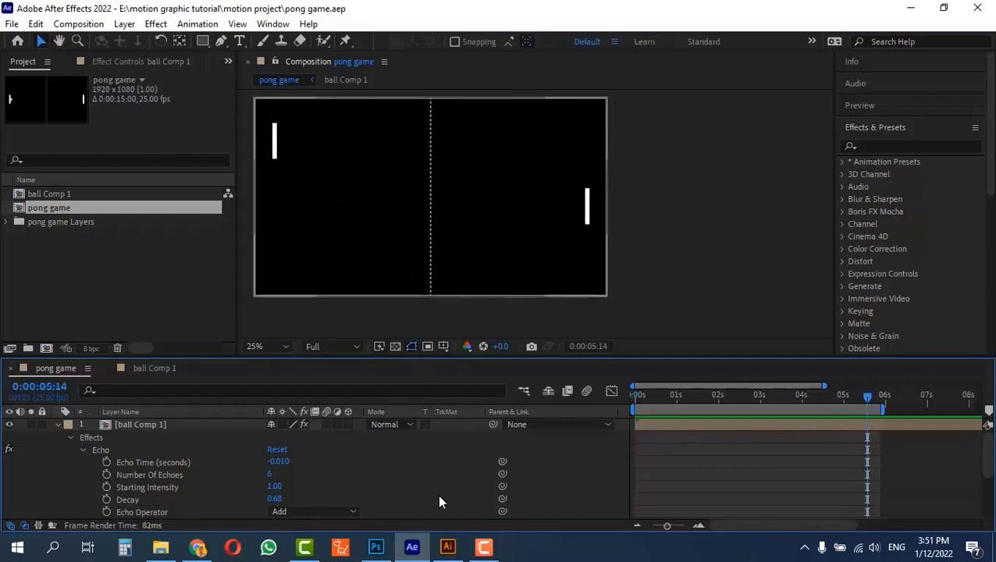
left_click(443, 551)
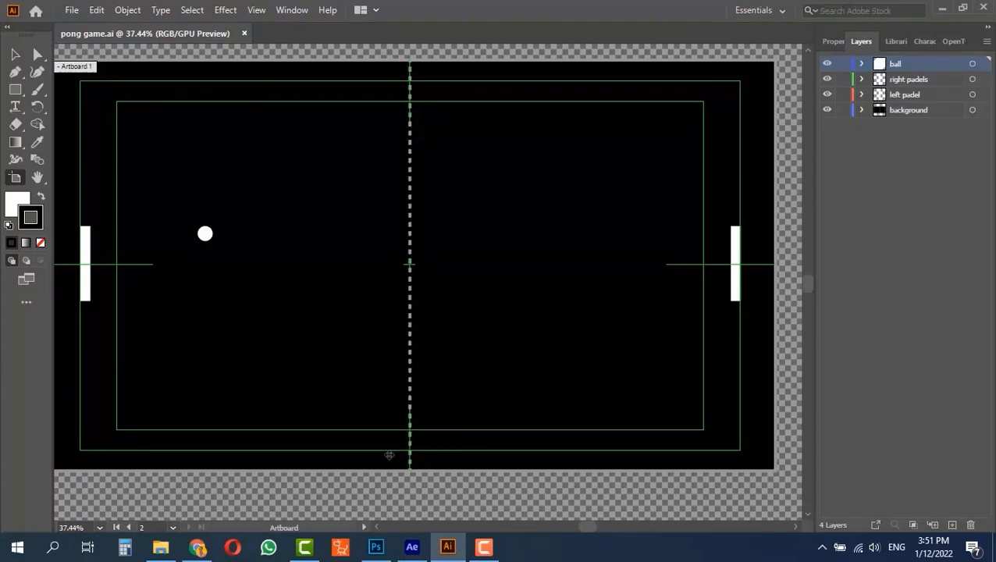
left_click(833, 42)
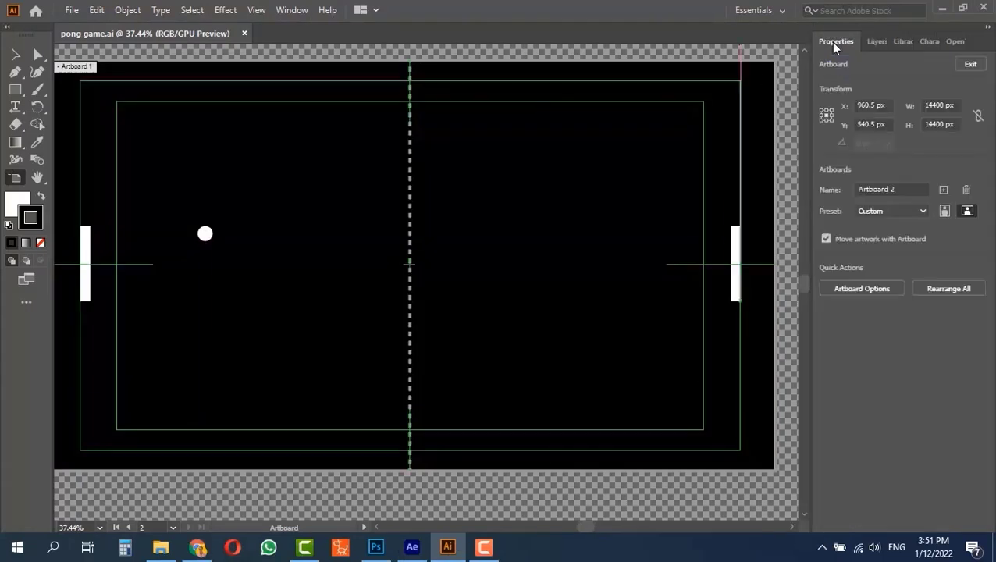
left_click(877, 42)
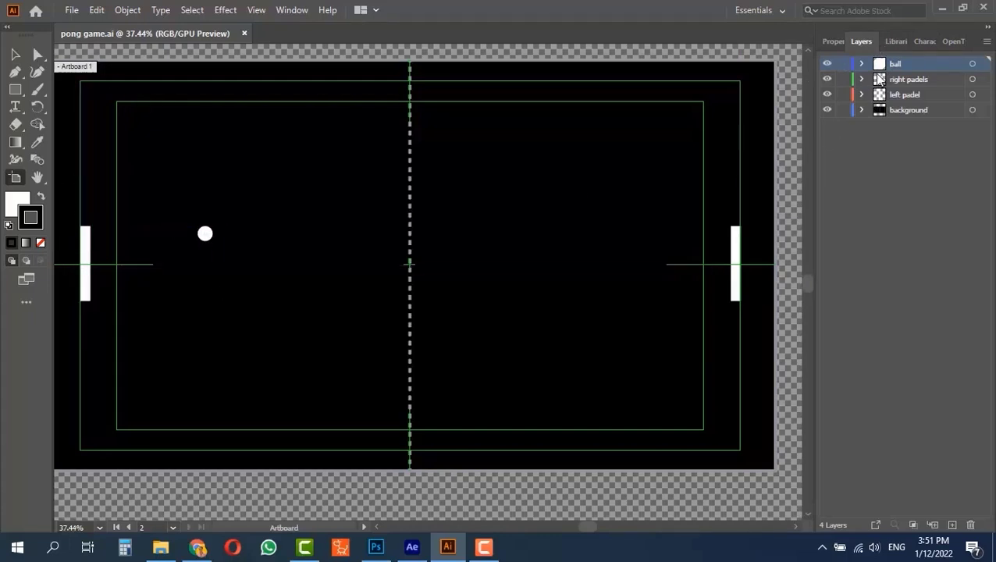
- Hide and show the ball, right padels, left padel and background layers one by one to identify each layer's artwork
left_click(918, 112)
left_click(898, 65)
left_click(828, 63)
left_click(827, 63)
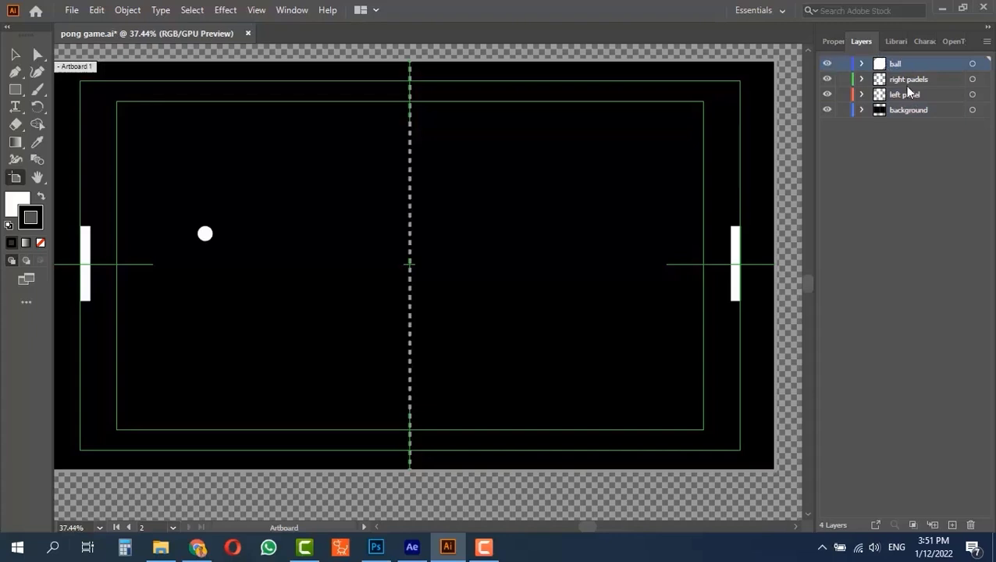
left_click(827, 78)
left_click(827, 79)
left_click(827, 94)
left_click(827, 94)
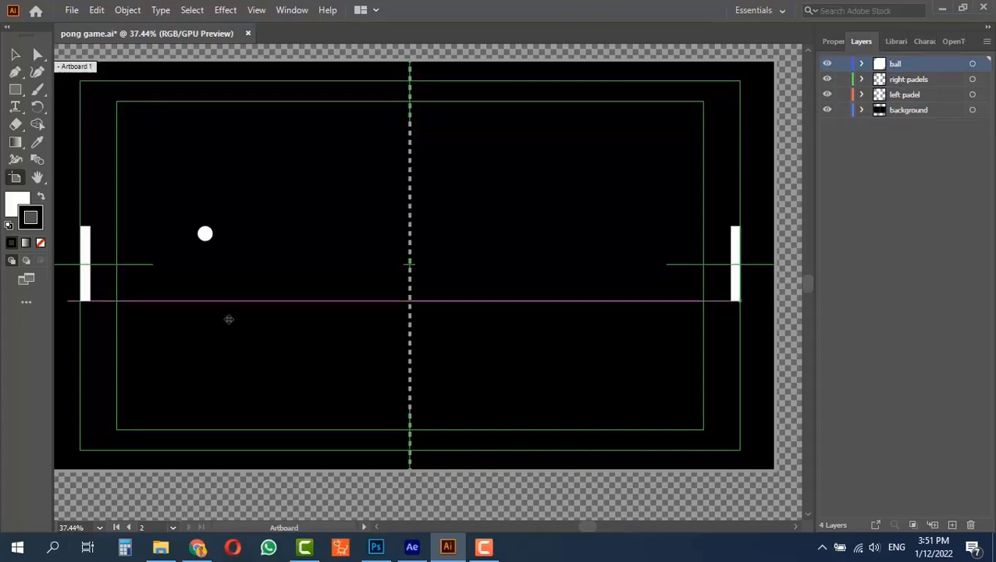
left_click(827, 109)
left_click(827, 109)
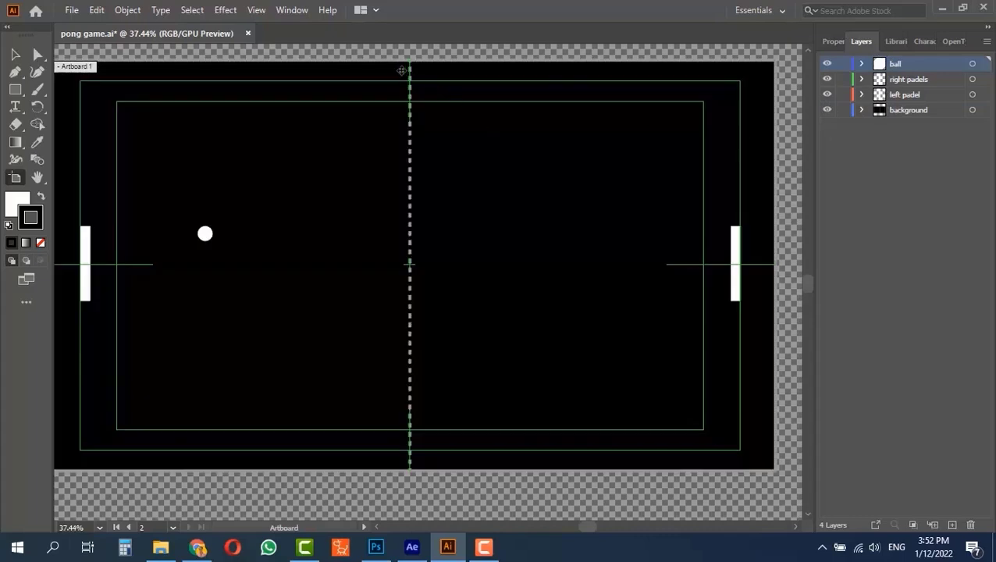
- Switch back to After Effects and create a new empty project
left_click(412, 547)
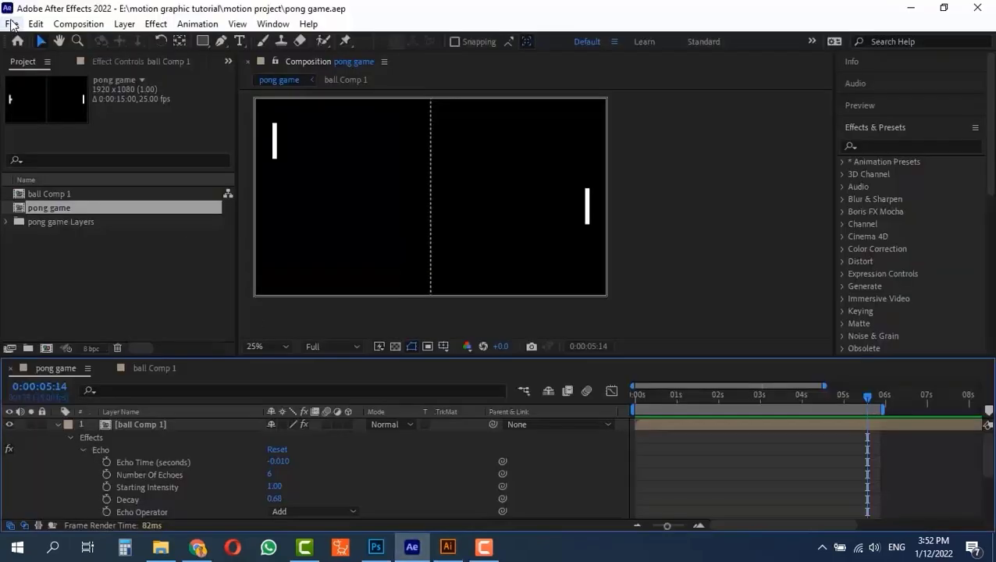
left_click(11, 25)
mouse_move(27, 39)
left_click(232, 41)
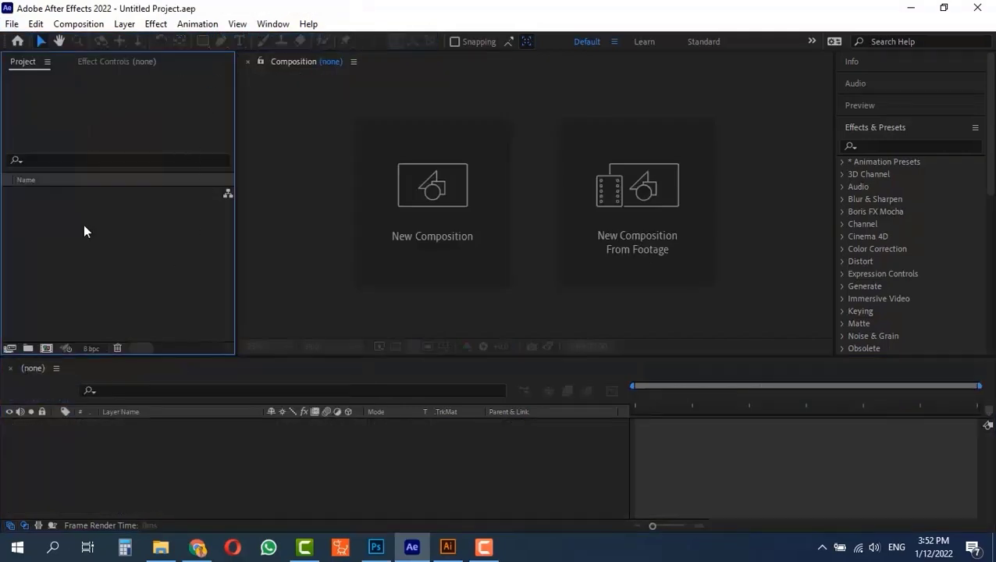
- Import pong game.ai as a Composition with the footage dimensions kept at Layer Size
double_click(85, 226)
scroll(361, 248, "down", 5)
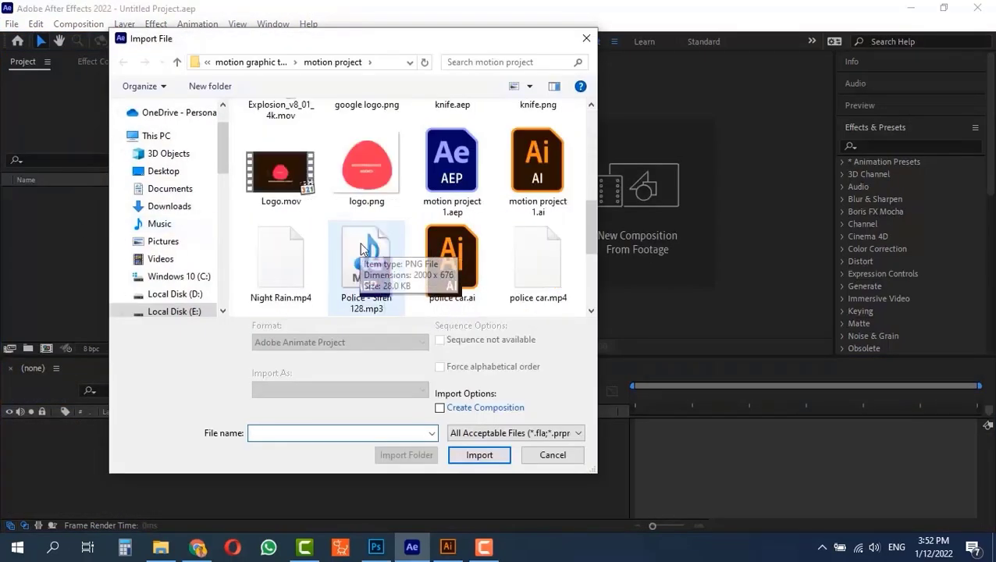
scroll(361, 248, "down", 5)
left_click(452, 156)
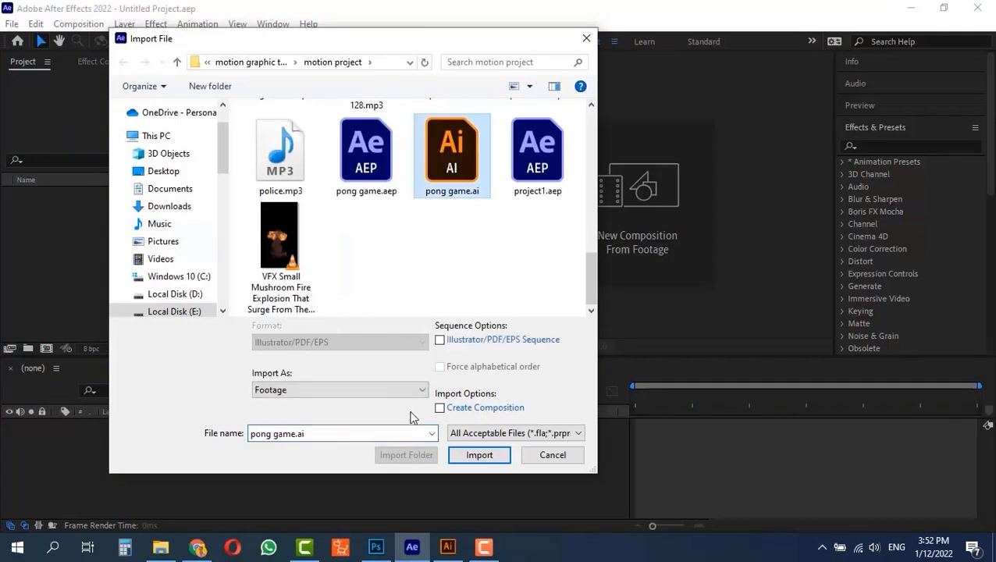
left_click(491, 454)
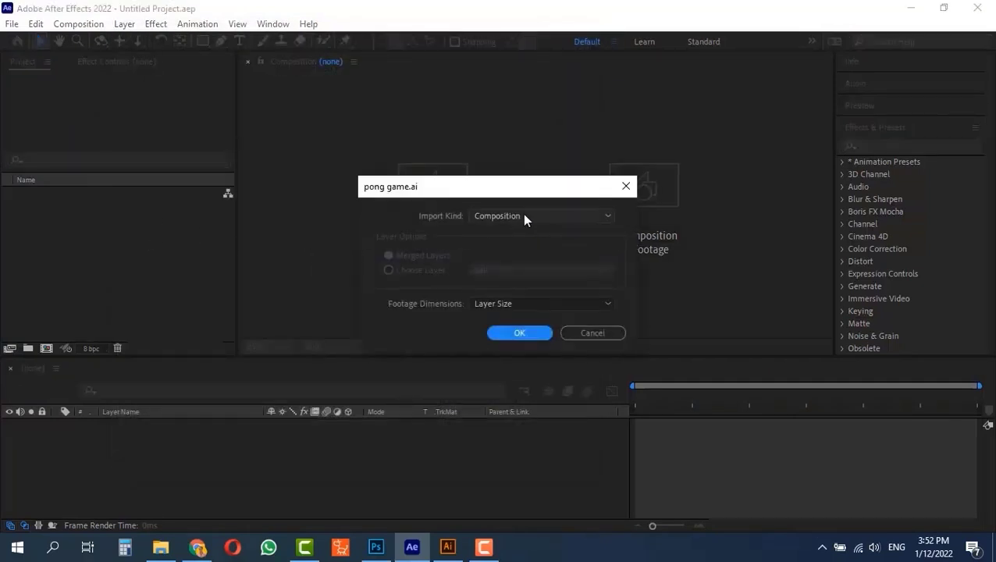
left_click(523, 306)
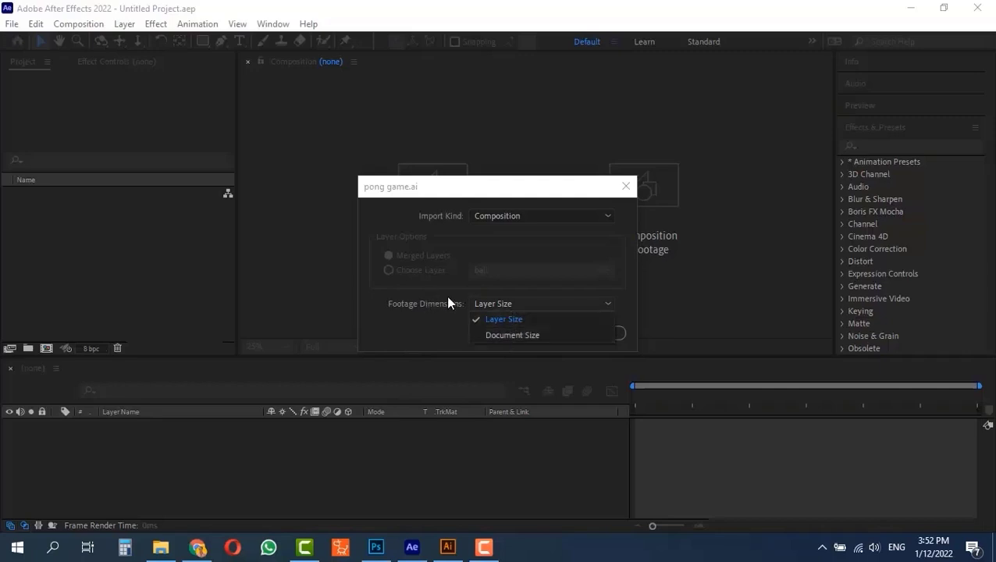
left_click(448, 303)
left_click(518, 334)
- Open the pong game composition and examine the ball layer's bounding box and anchor point up close
double_click(22, 194)
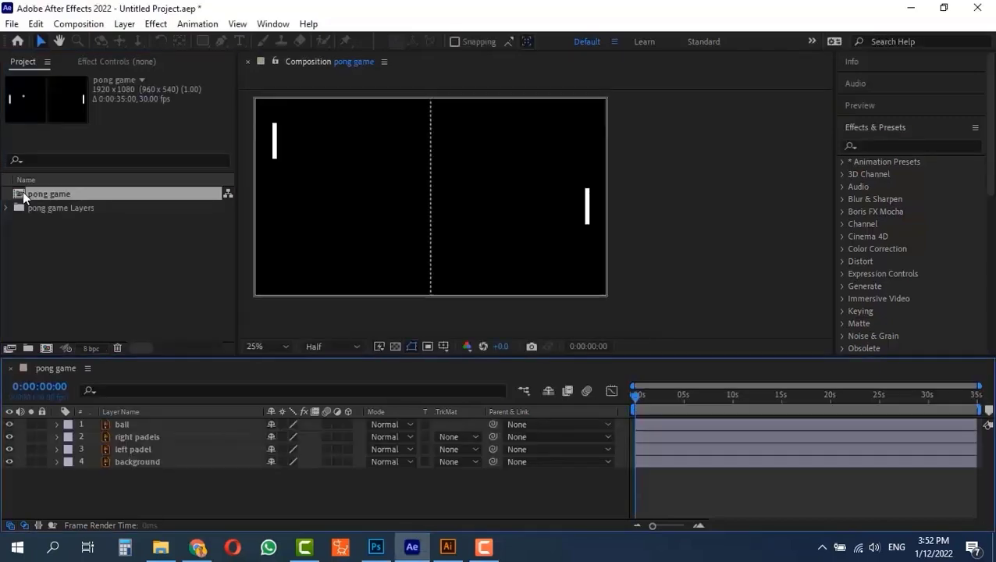
left_click(438, 196)
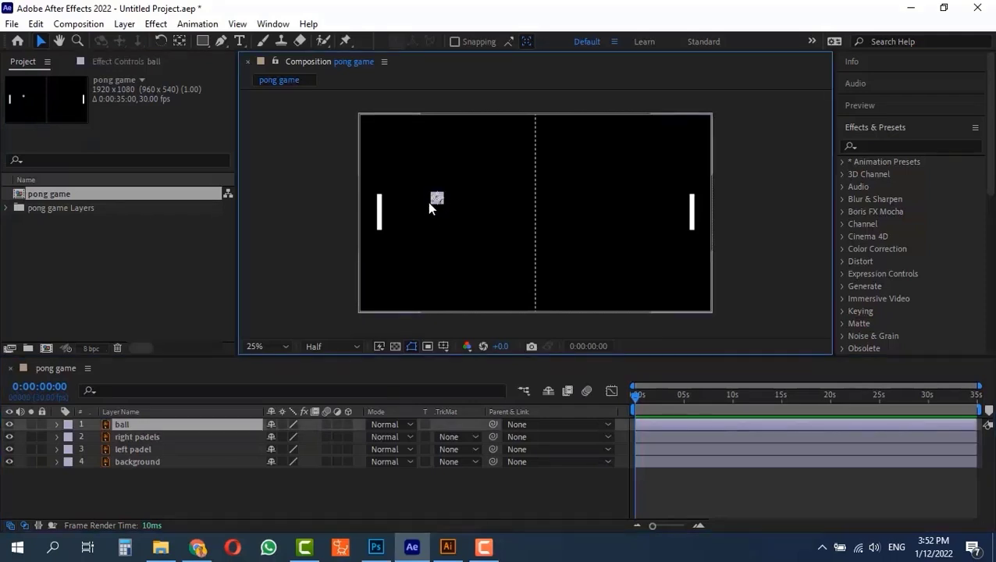
scroll(419, 193, "up", 3)
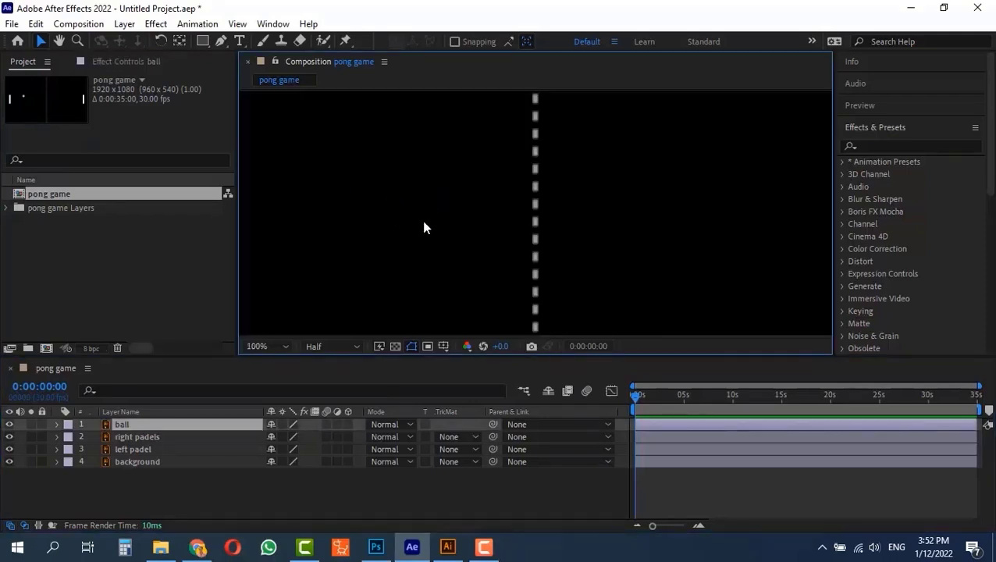
key("space")
left_click_drag(390, 182, 646, 227)
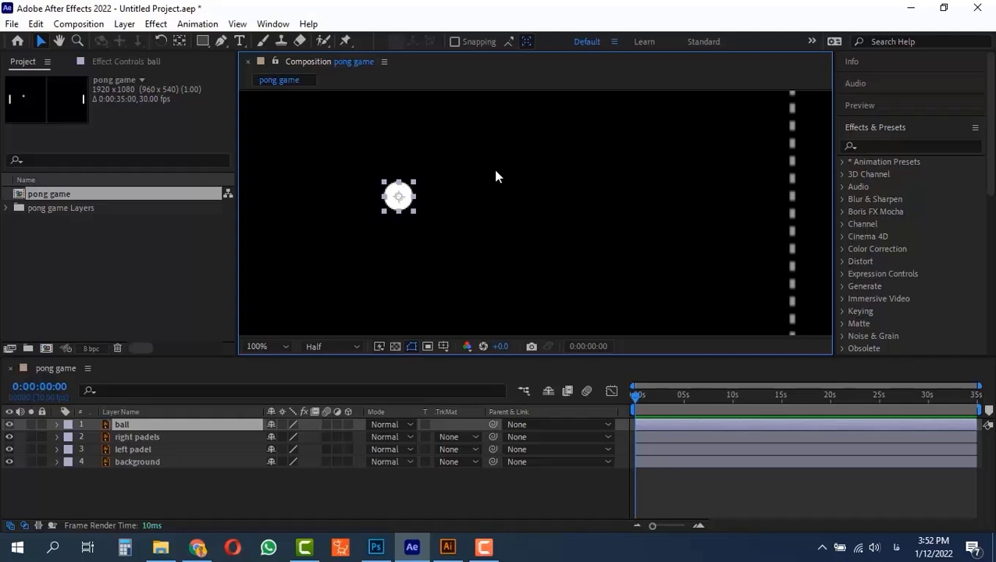
scroll(495, 176, "down", 4)
- Delete the pong game composition and the pong game Layers folder from the project
left_click(52, 195)
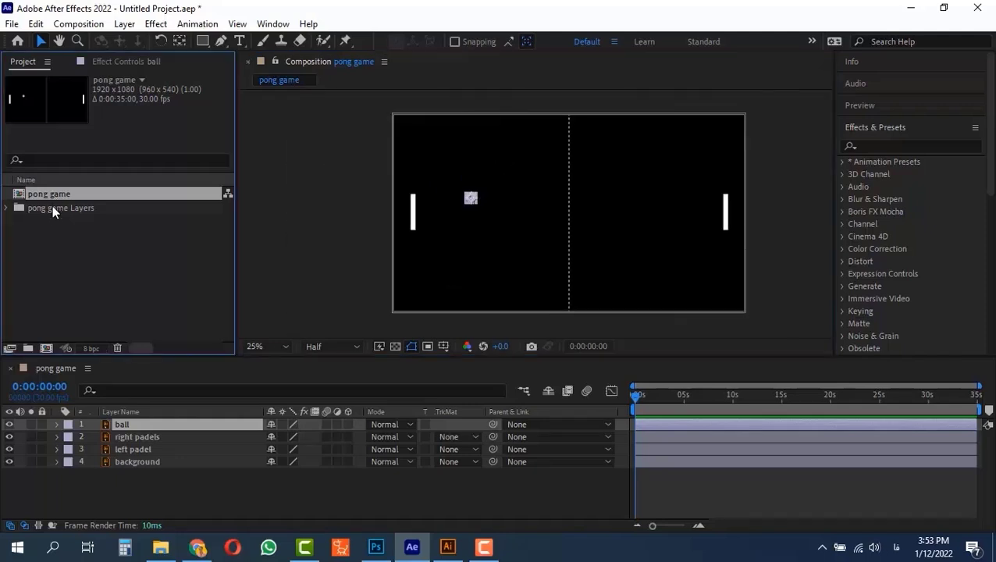
left_click(53, 211, "ctrl")
key("Delete")
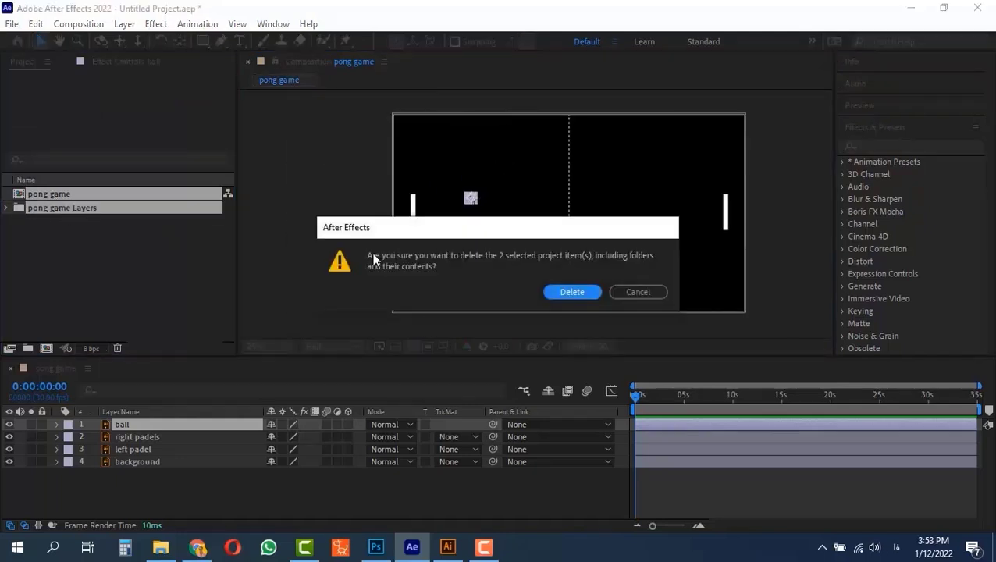
left_click(576, 293)
- Import pong game.ai as a Composition with footage dimensions set to Document Size, and open the imported composition
double_click(80, 230)
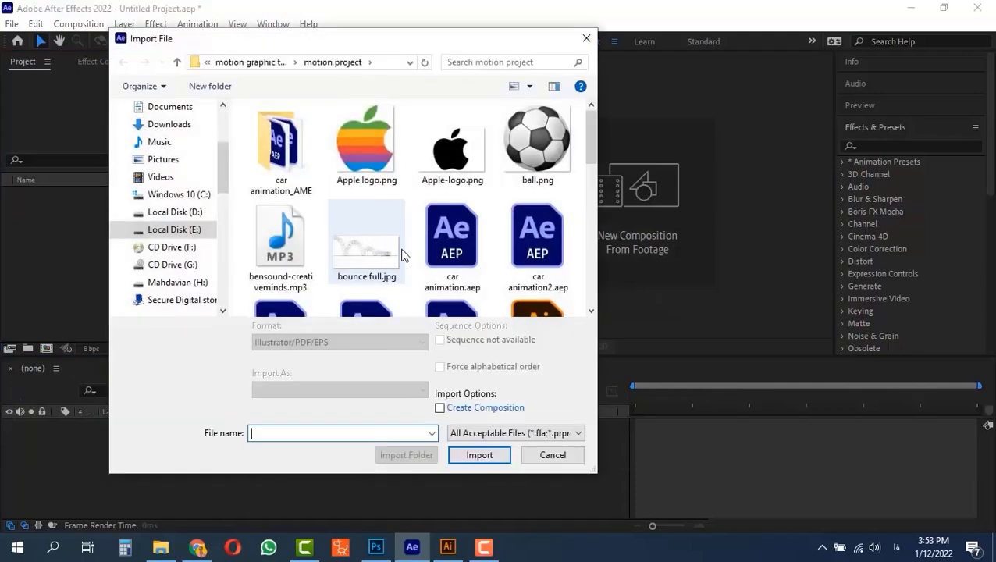
scroll(406, 261, "down", 5)
double_click(453, 160)
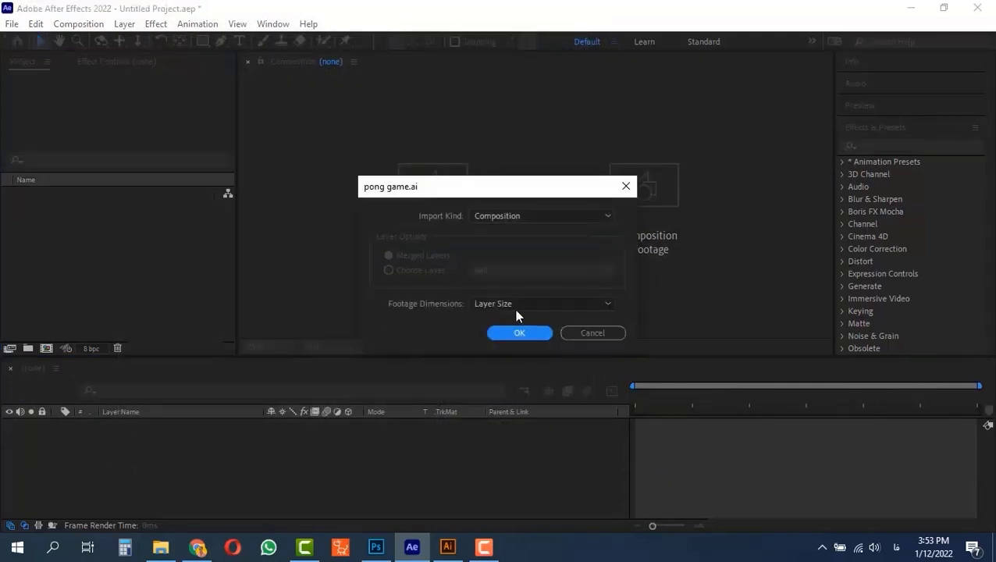
left_click(501, 305)
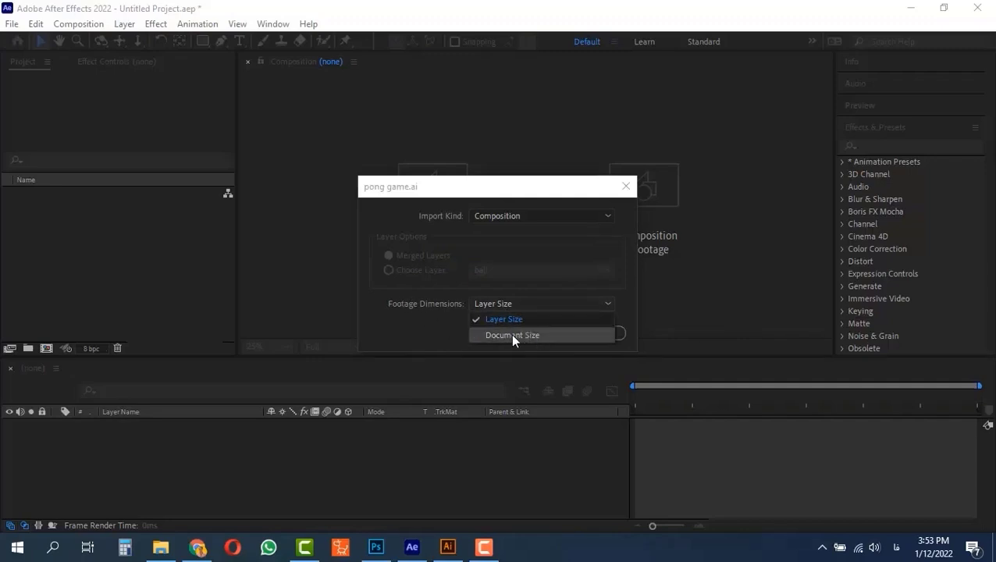
left_click(510, 341)
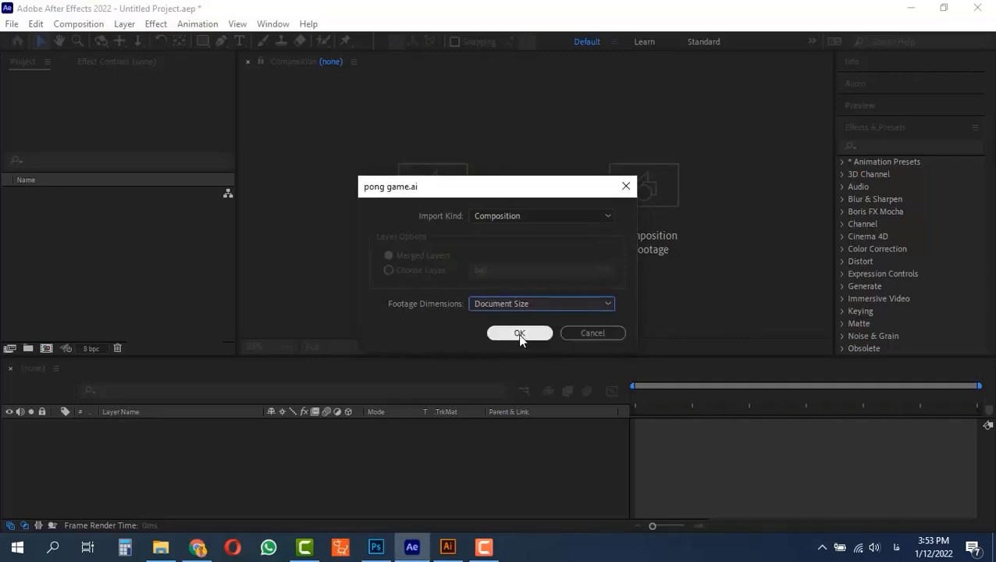
left_click(517, 334)
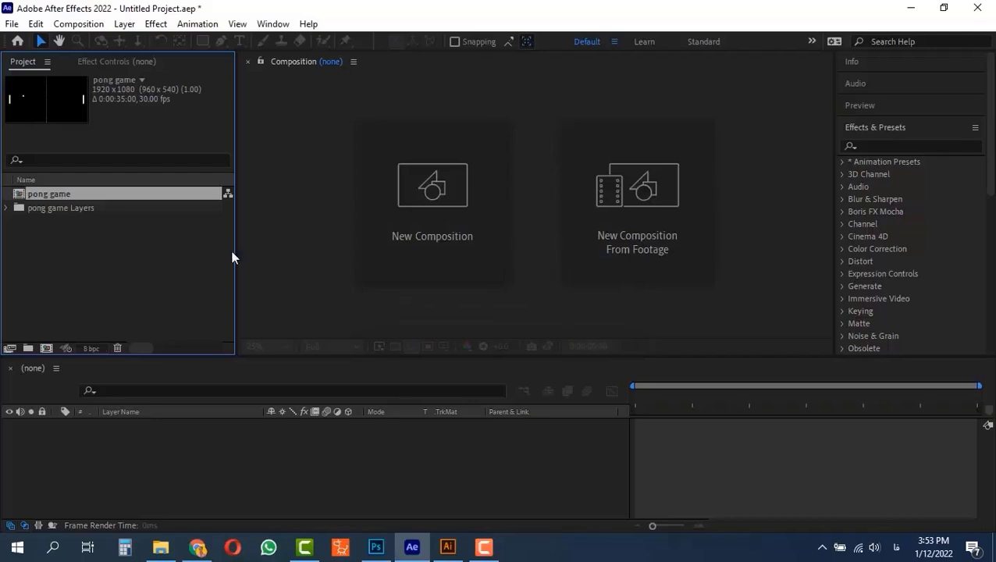
double_click(30, 195)
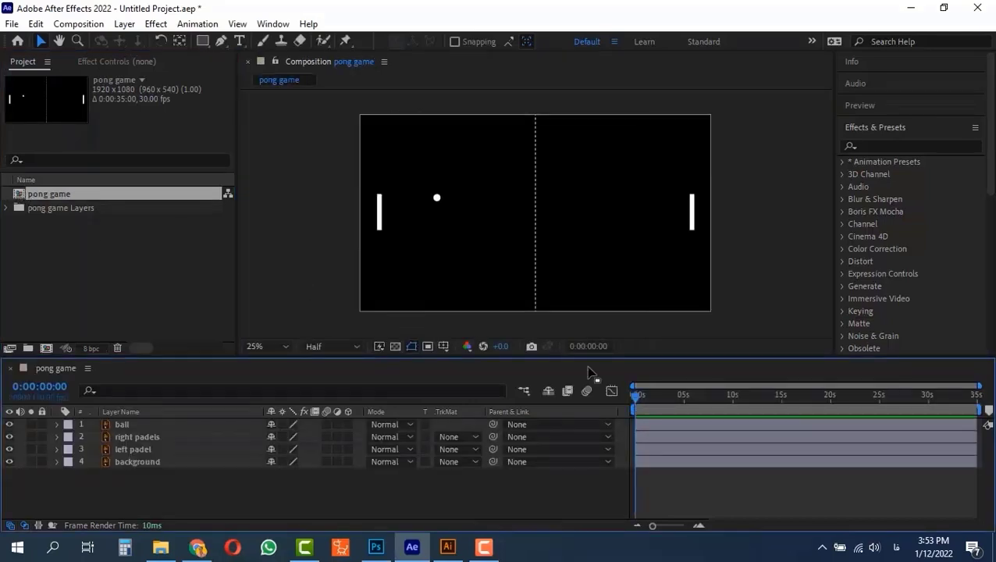
- Move the ball layer up so the ball sits near the top edge of the court, short of the centre line
left_click(131, 425)
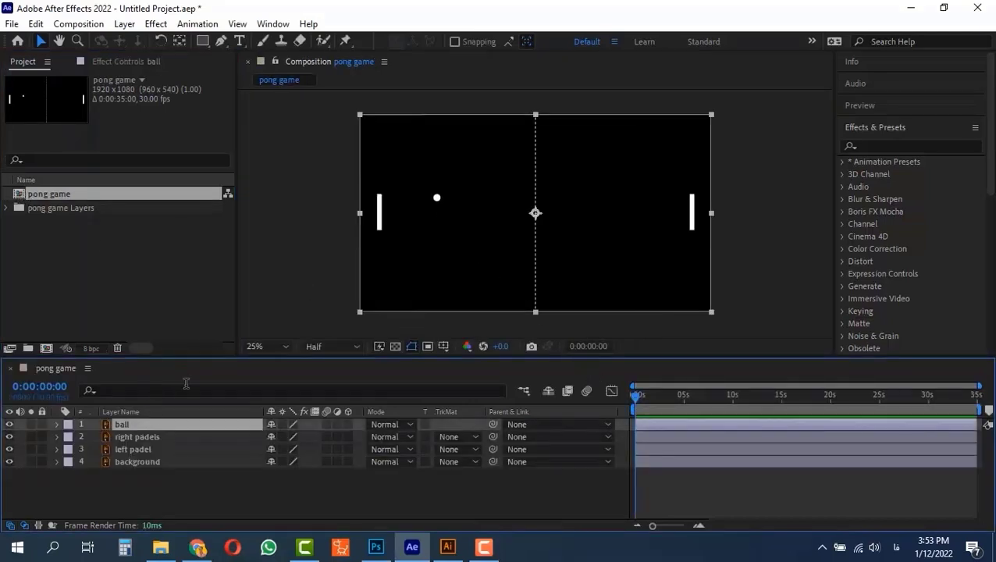
left_click_drag(476, 214, 514, 136)
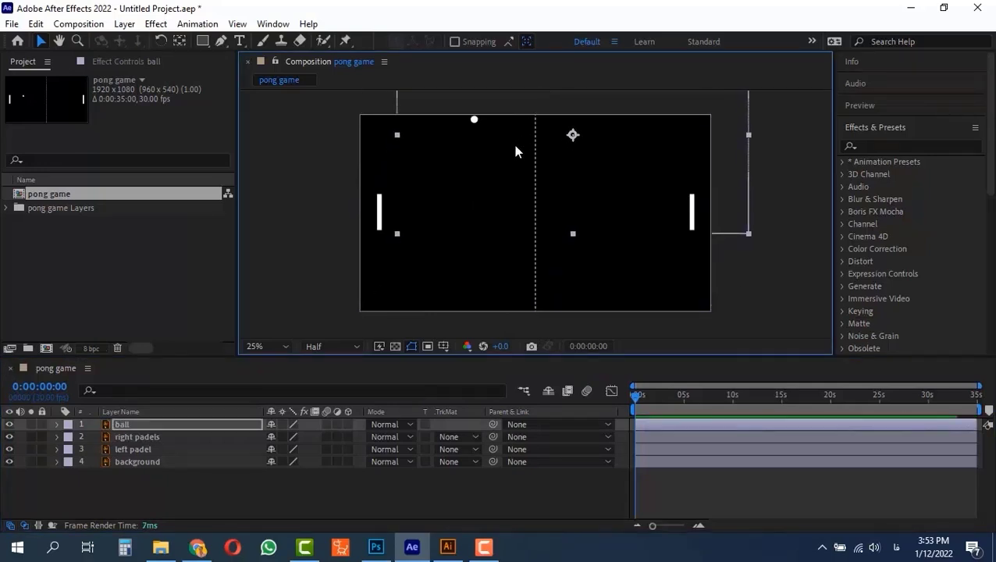
scroll(459, 121, "up", 2)
key("space")
left_click_drag(455, 119, 511, 232)
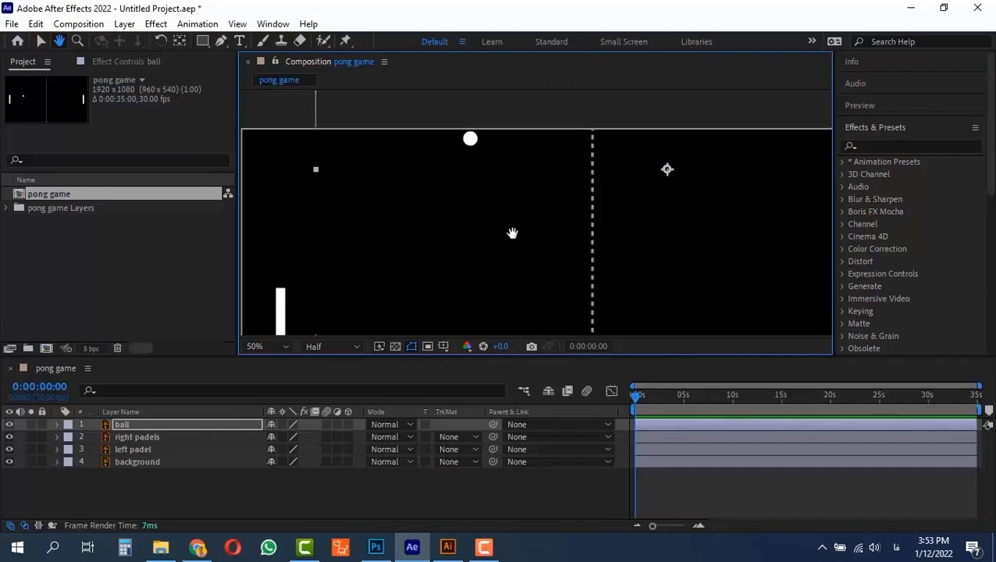
left_click_drag(506, 187, 504, 184)
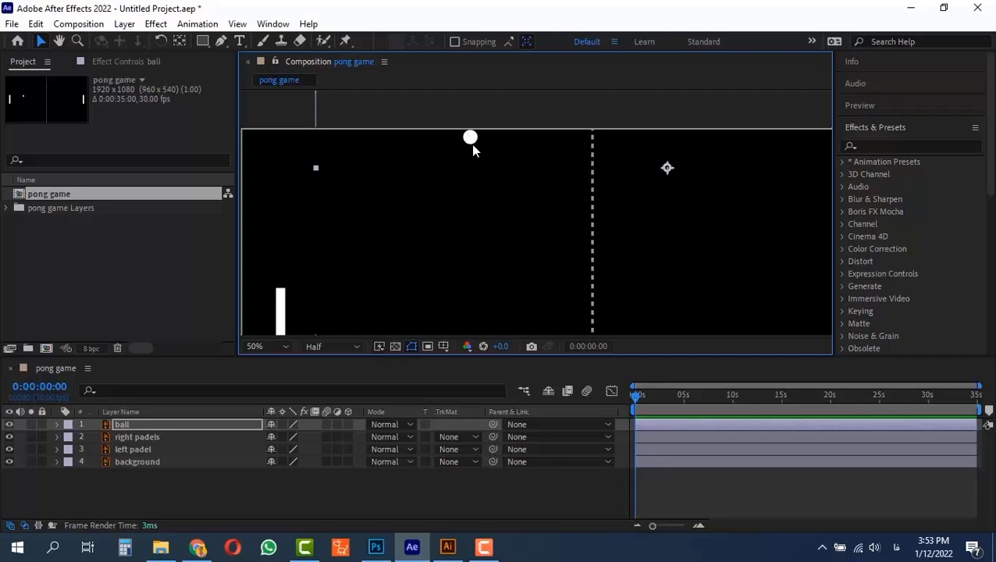
- Fine-tune the ball's position so that it just touches the court's top edge
scroll(471, 143, "up", 2)
key("space")
left_click_drag(437, 120, 518, 309)
left_click_drag(514, 147, 565, 293)
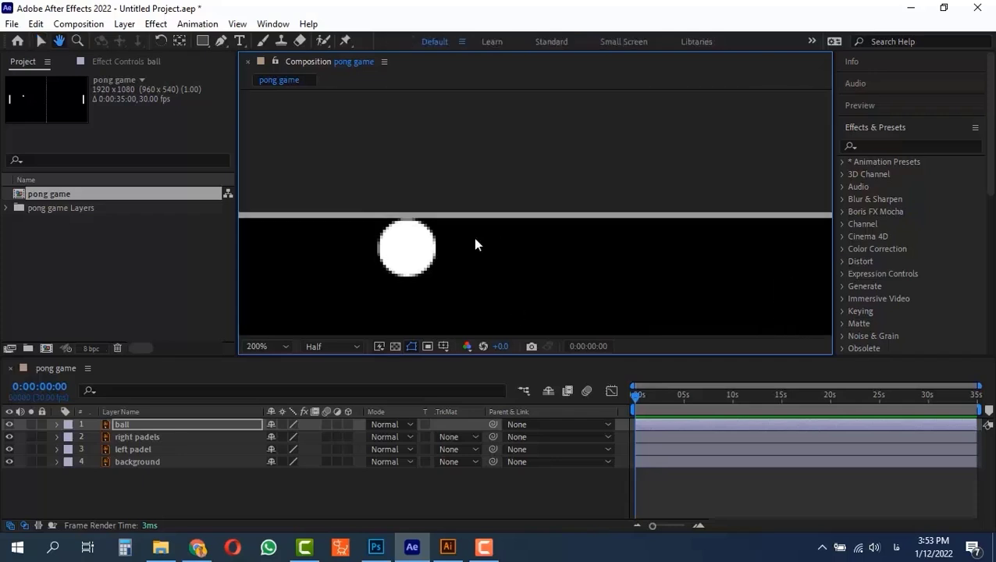
left_click_drag(422, 241, 423, 241)
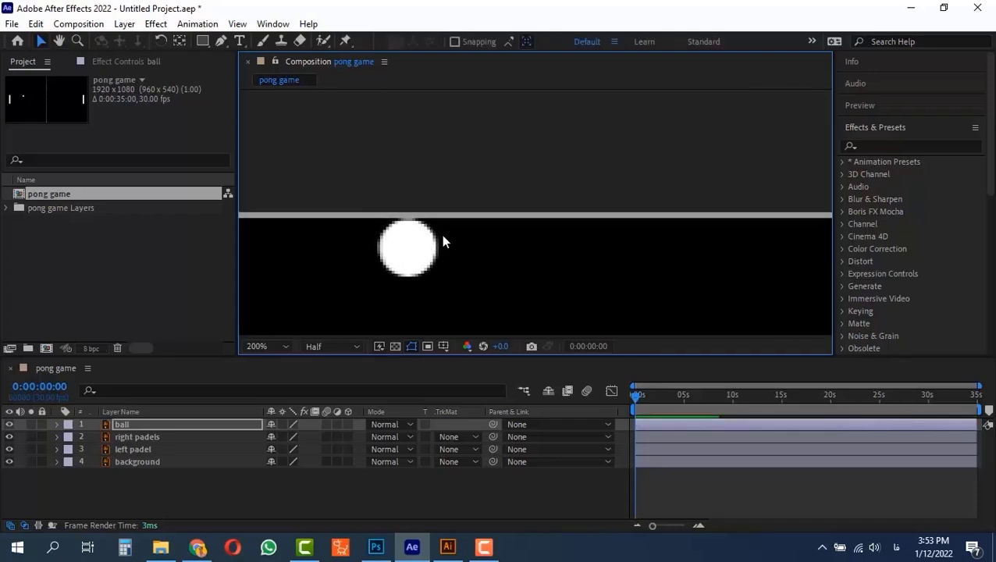
- Move the ball layer down so the ball rests against the inner side of the left paddle
scroll(443, 237, "down", 3)
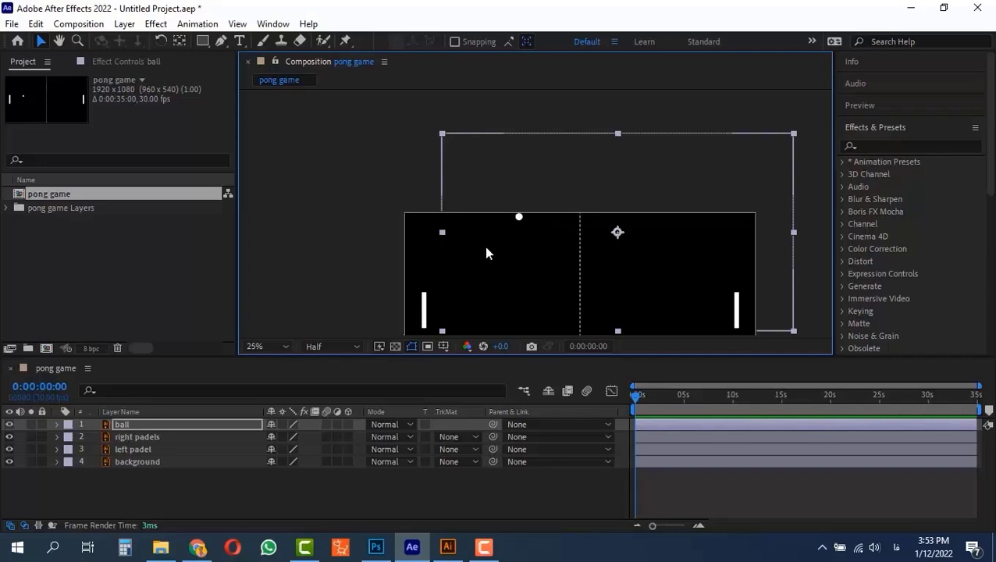
scroll(486, 253, "up", 1)
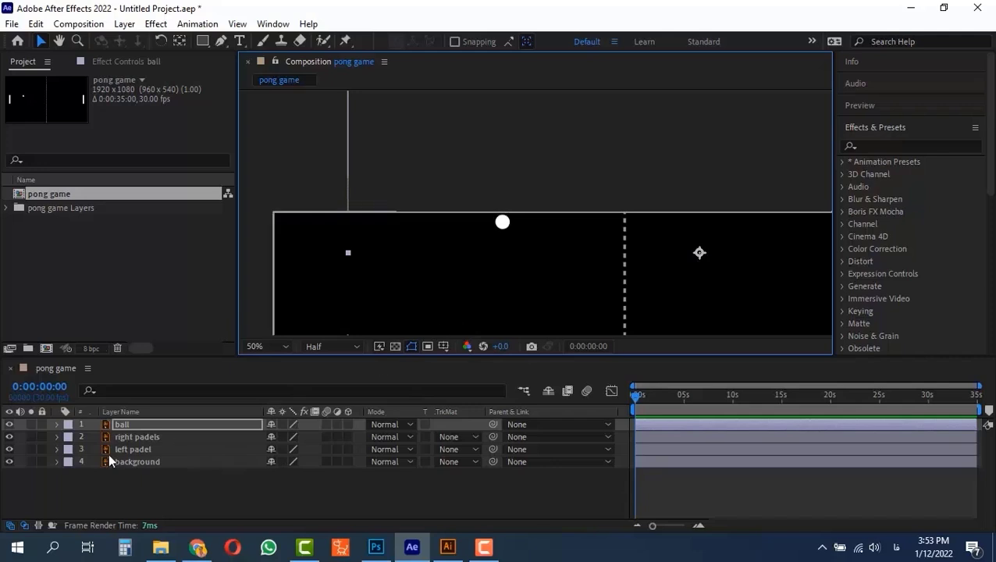
scroll(497, 290, "down", 2)
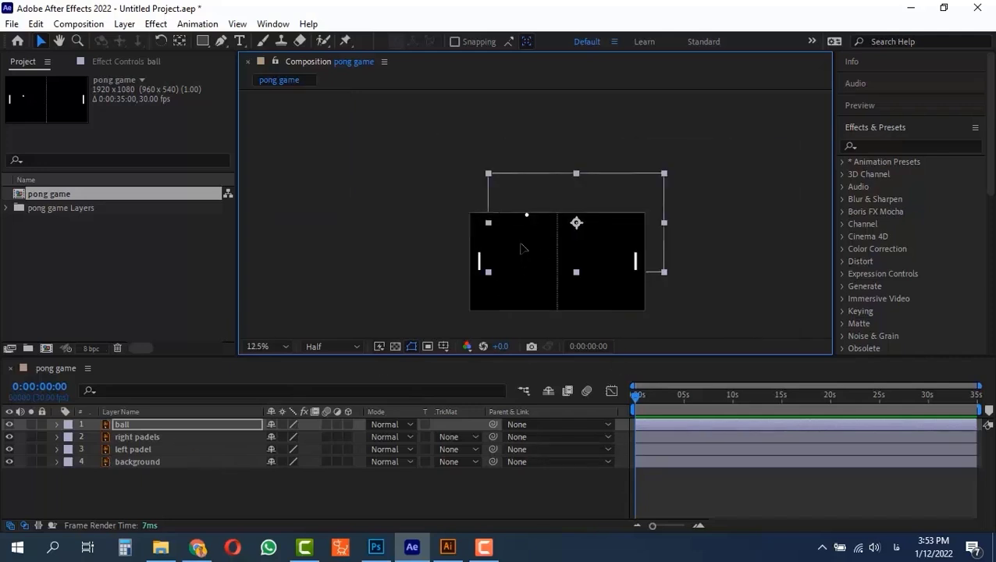
left_click_drag(496, 297, 476, 290)
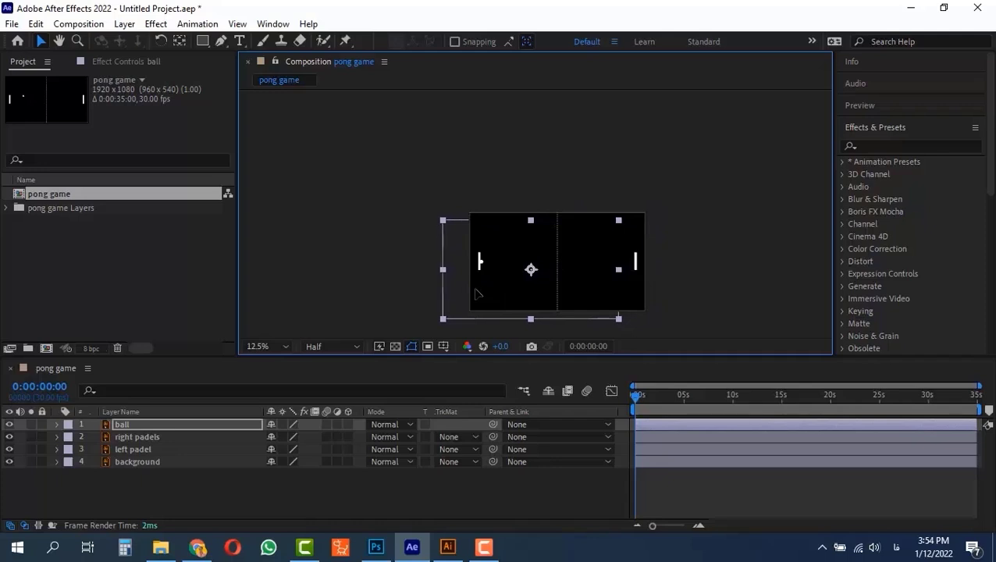
- Add a Position keyframe to the ball layer at 0:00:00:00 and zoom the timeline in to individual frames
scroll(425, 255, "up", 1)
scroll(490, 302, "up", 3)
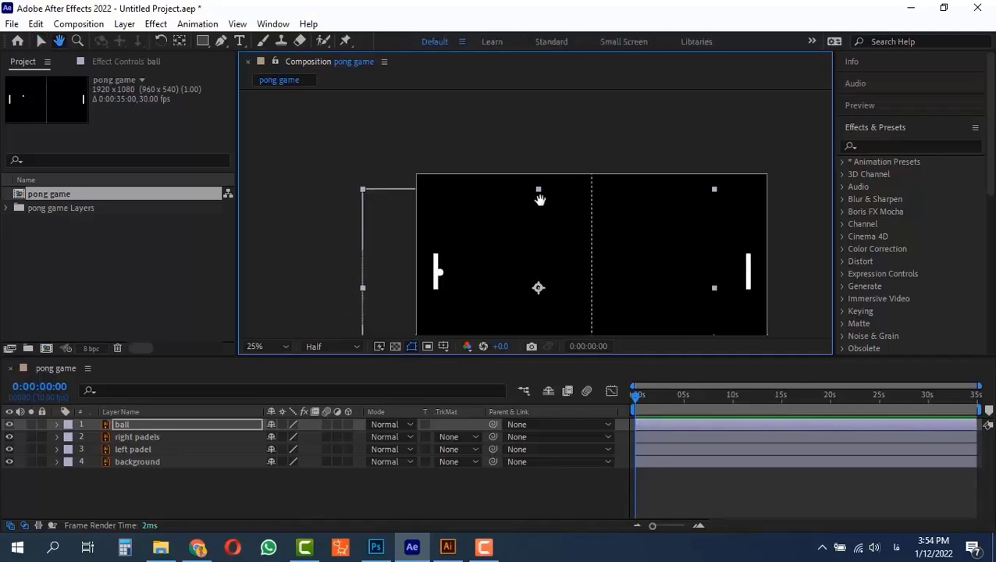
left_click_drag(458, 251, 451, 246)
key("alt+shift+p")
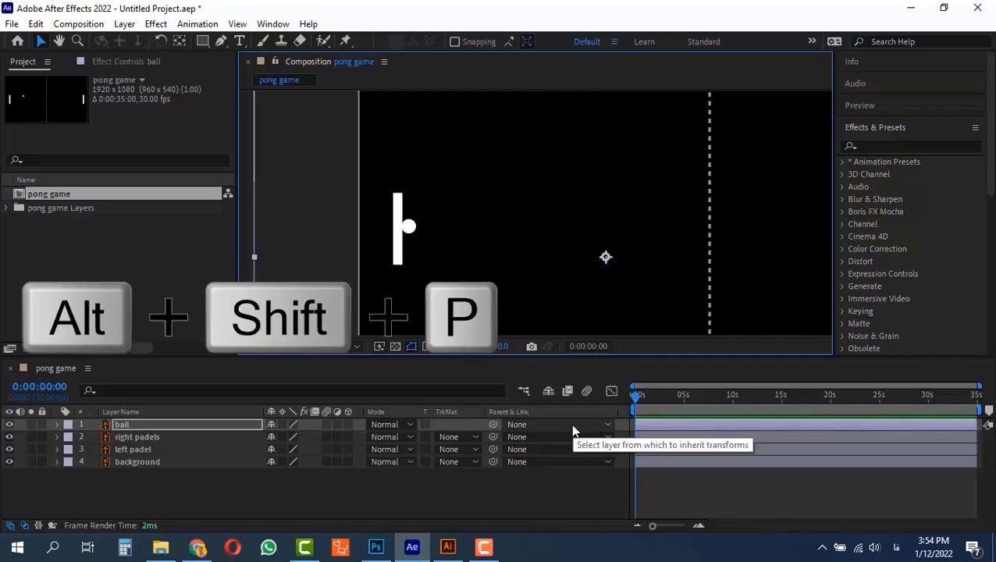
key("alt+shift+p")
left_click_drag(656, 529, 685, 529)
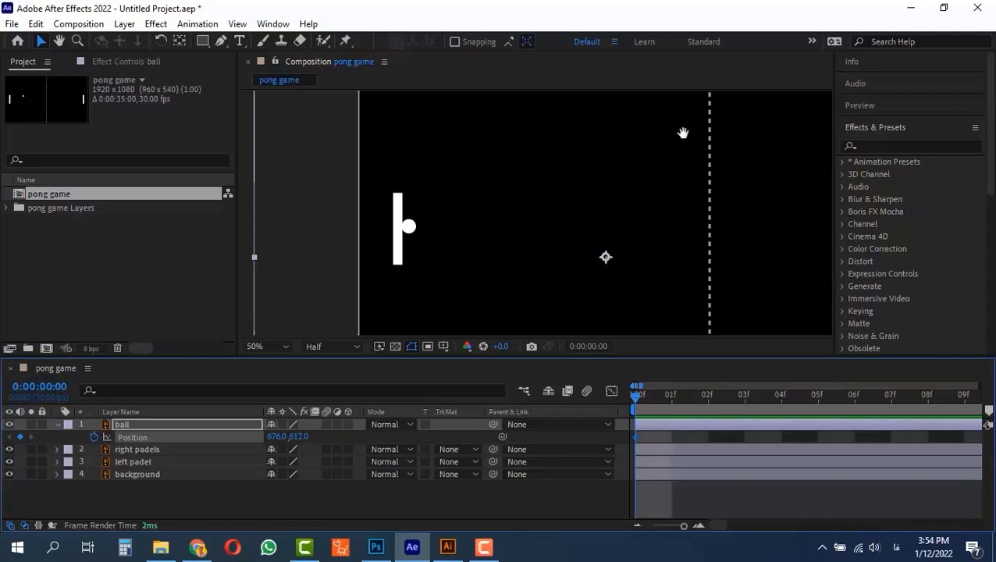
- Step the current time forward frame by frame and return it to the first frame
left_click_drag(683, 133, 635, 190)
scroll(634, 189, "down", 2)
left_click_drag(606, 230, 569, 245)
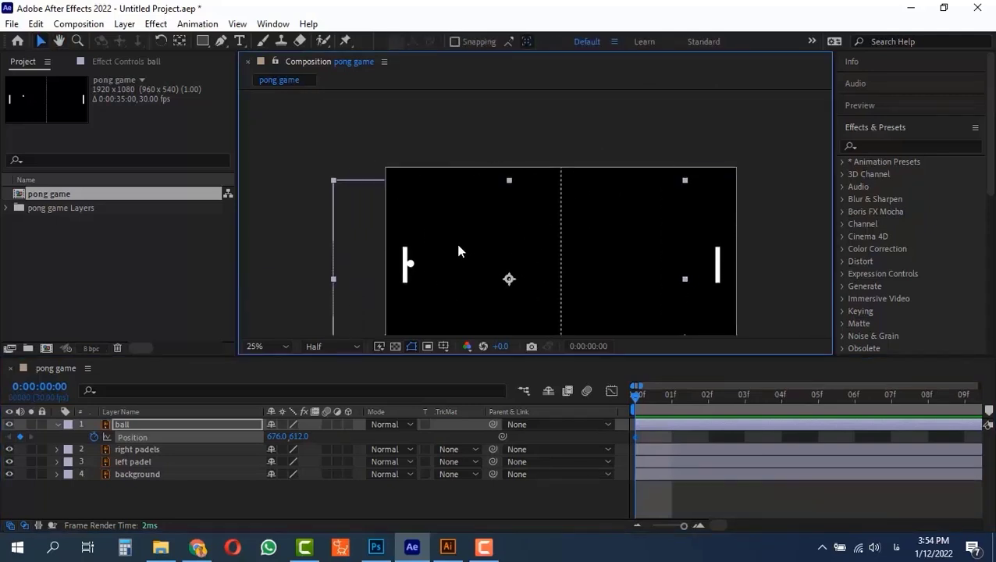
scroll(458, 248, "up", 2)
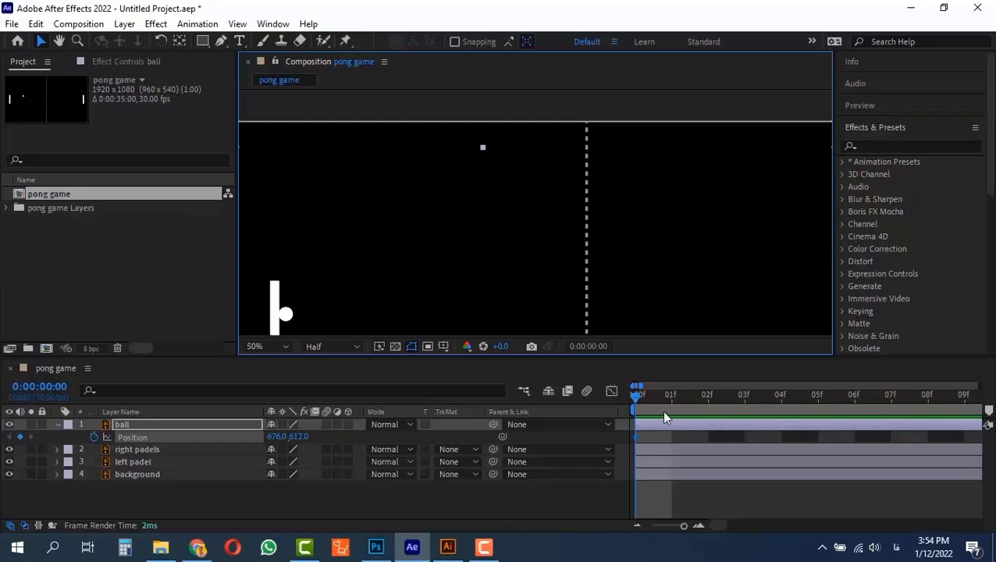
key("ctrl+Right")
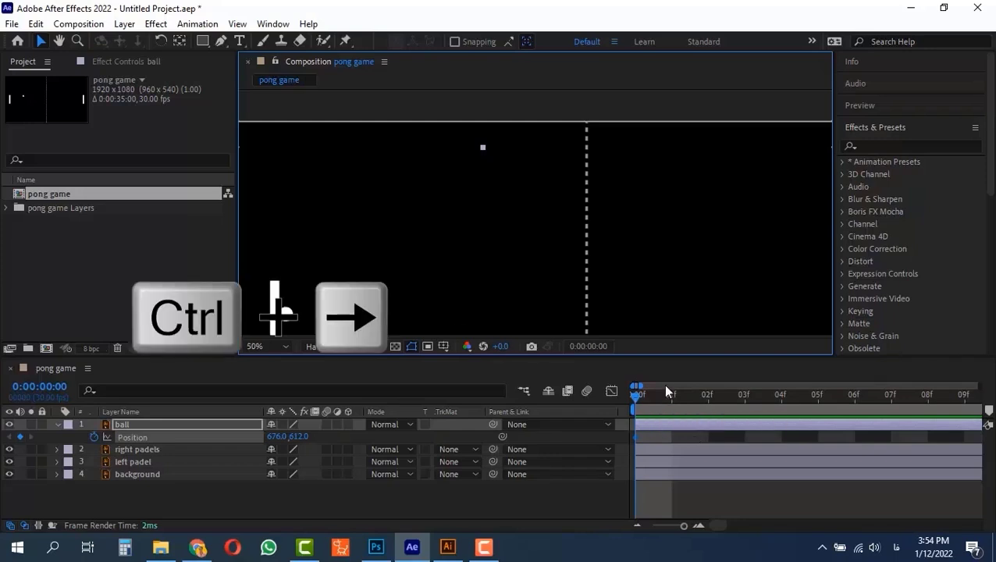
key("ctrl+Right")
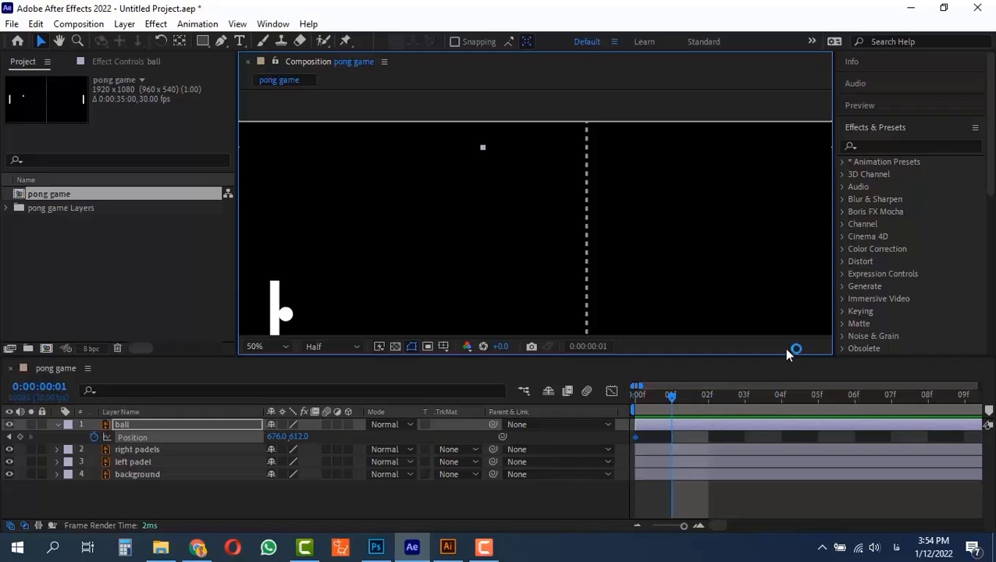
key("ctrl+Right")
key("ctrl+Left")
key("ctrl+Left")
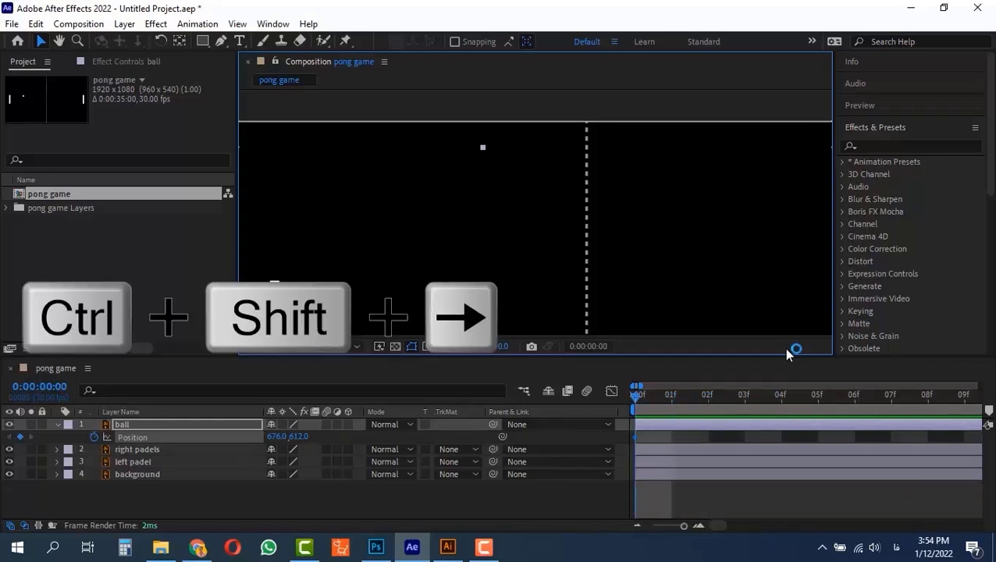
- Keyframe the ball at 0:00:00:10 against the court's top edge, short of the centre line, with Position 1246, 108
key("ctrl+shift+Right")
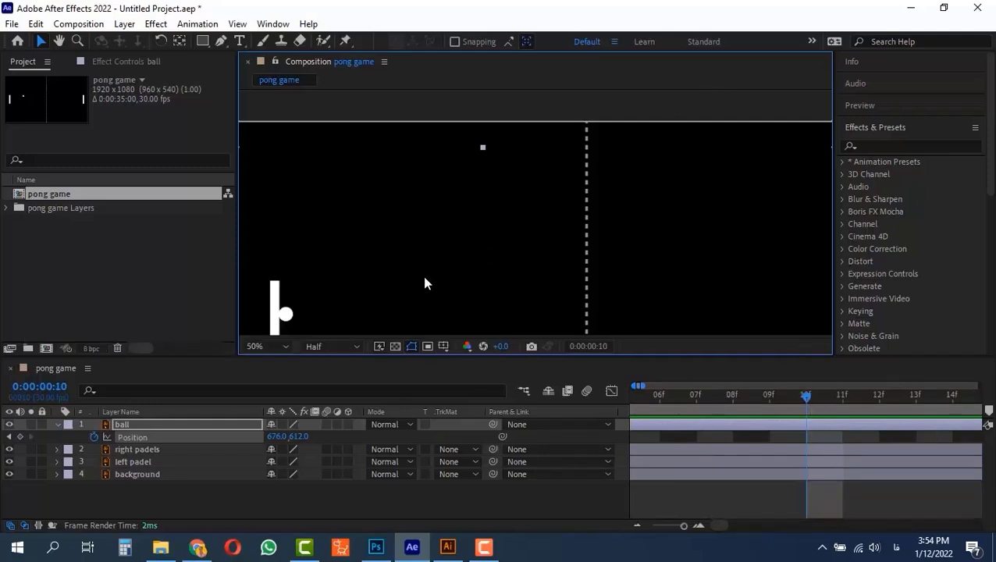
left_click_drag(377, 305, 557, 139)
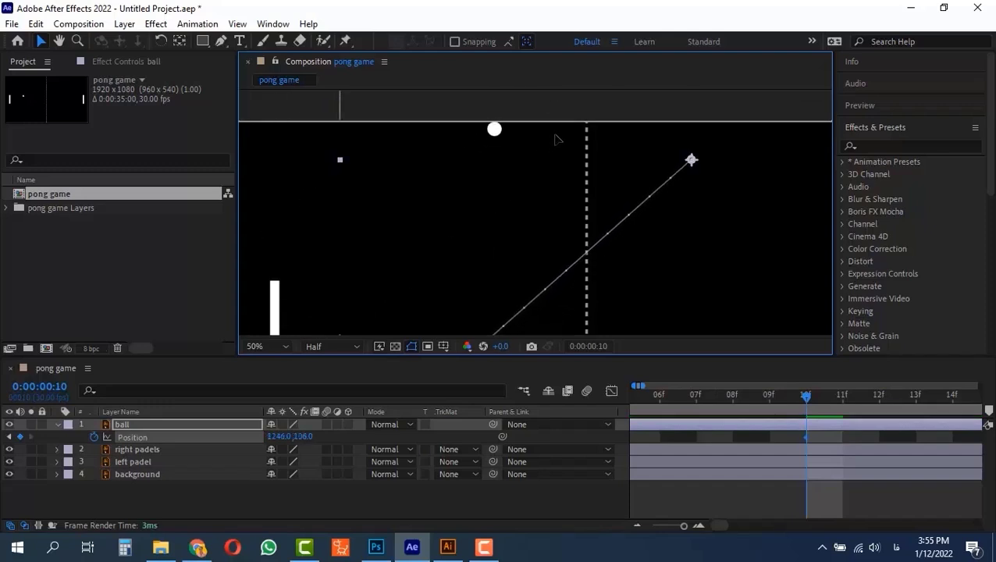
key("Down")
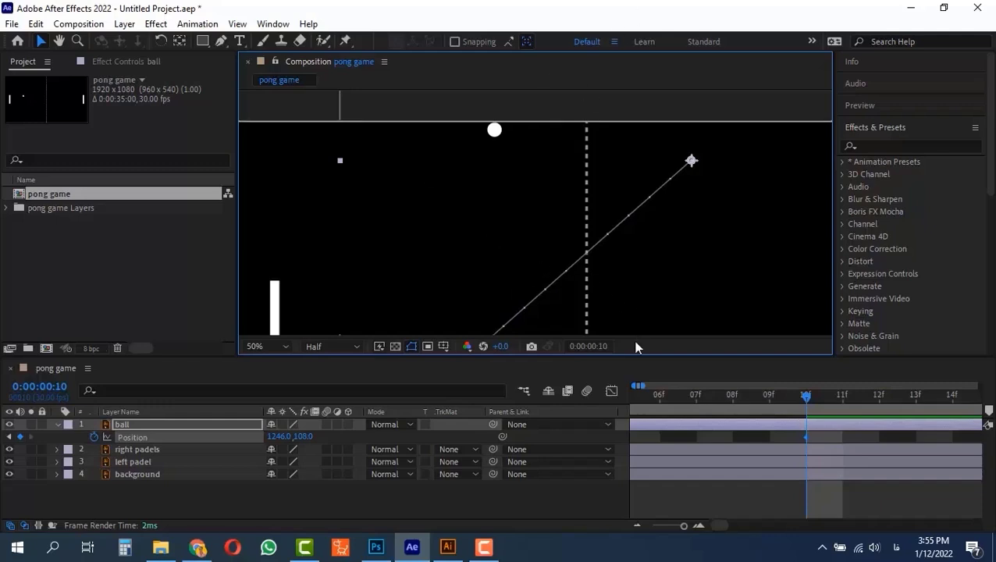
- Keyframe the ball at 0:00:00:20 in the court's lower part below the right paddle, with Position about 2150, 864
scroll(547, 238, "down", 2)
left_click_drag(611, 212, 505, 201)
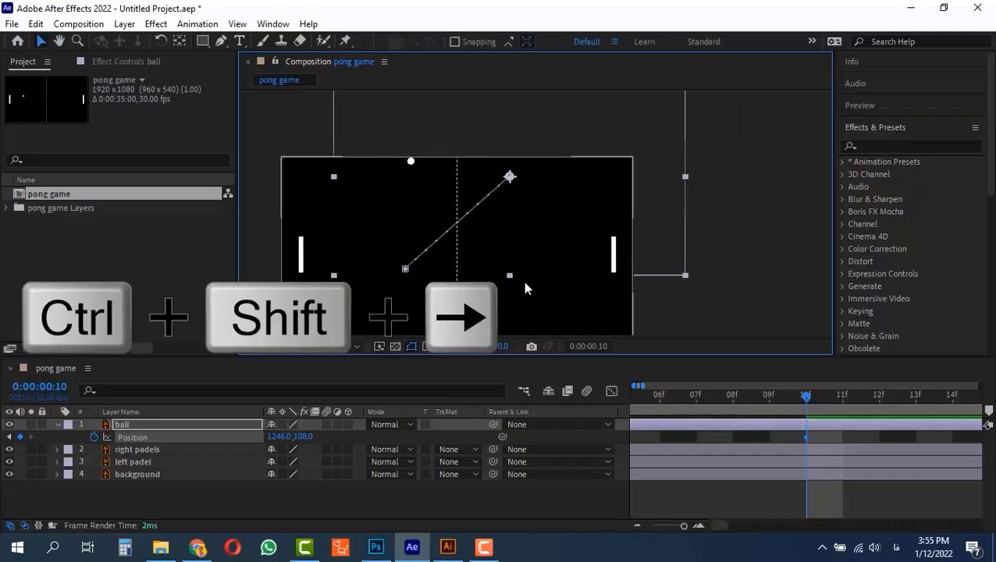
key("ctrl+shift+Right")
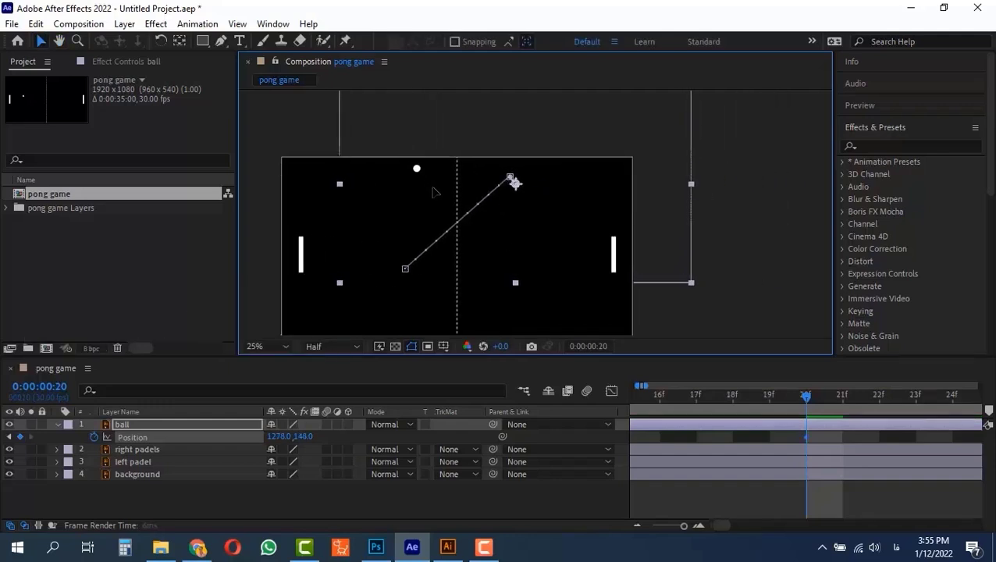
left_click_drag(434, 192, 589, 318)
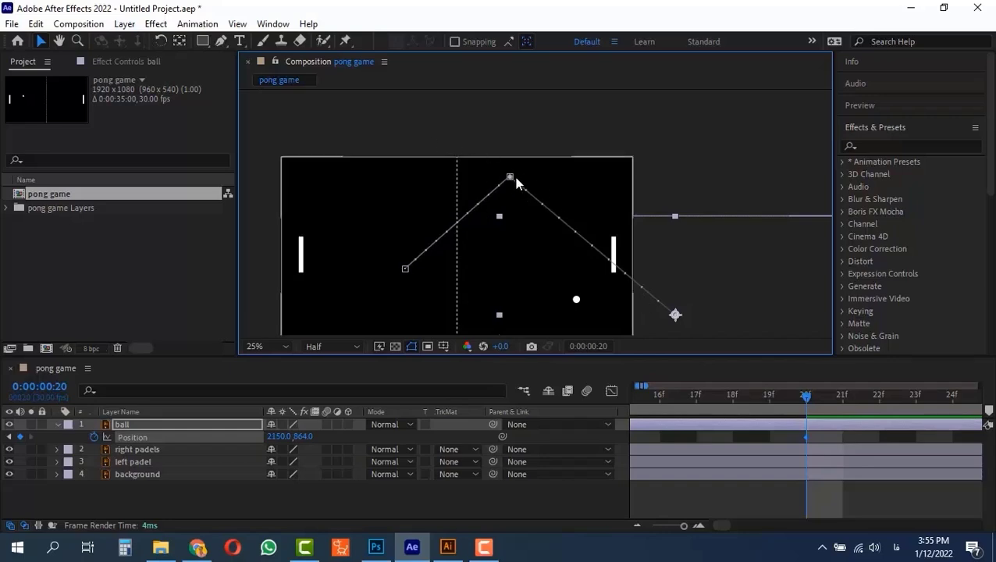
- Review the Default Spatial Interpolation to Linear option in the General preferences and close them
left_click(36, 23)
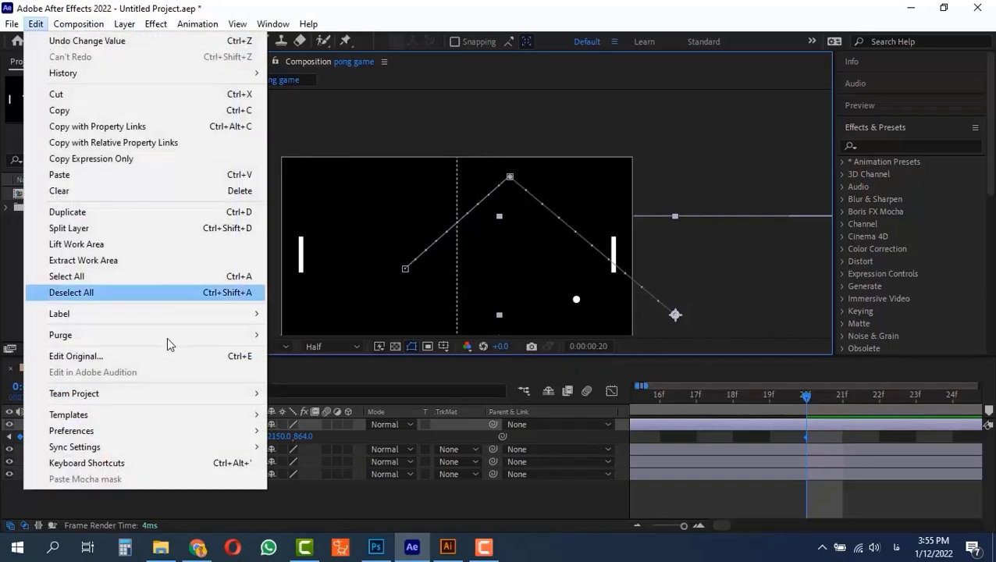
mouse_move(238, 433)
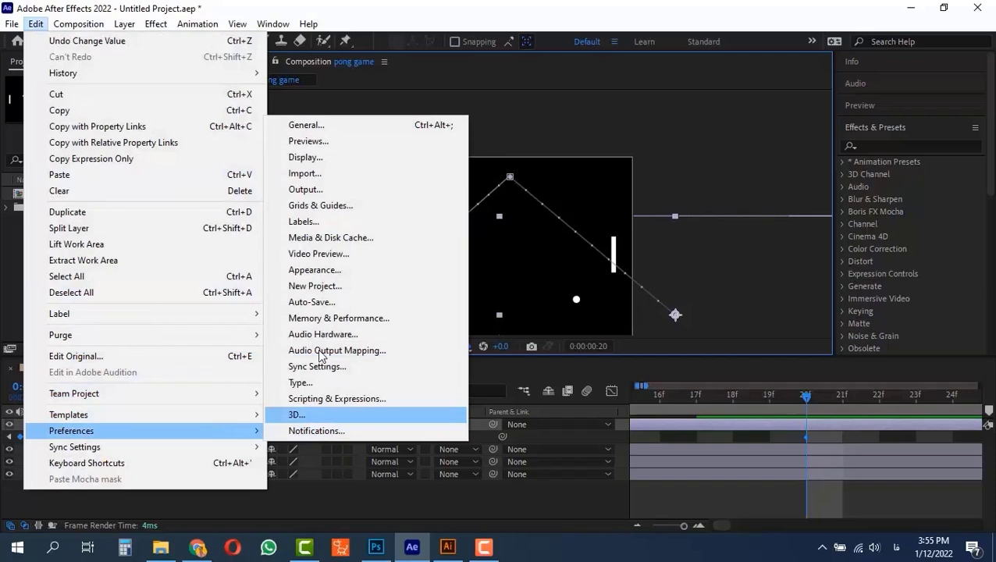
left_click(334, 132)
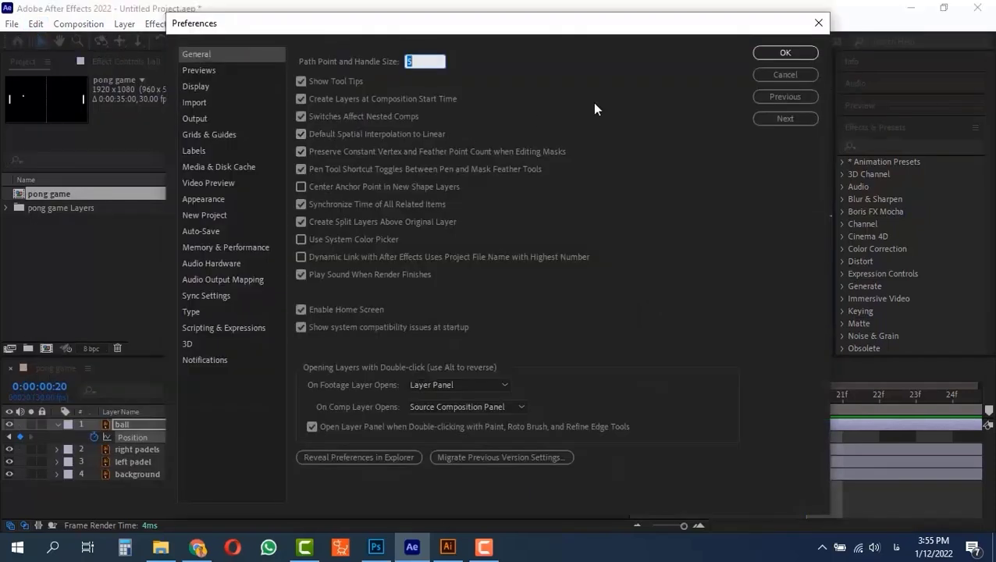
left_click(818, 23)
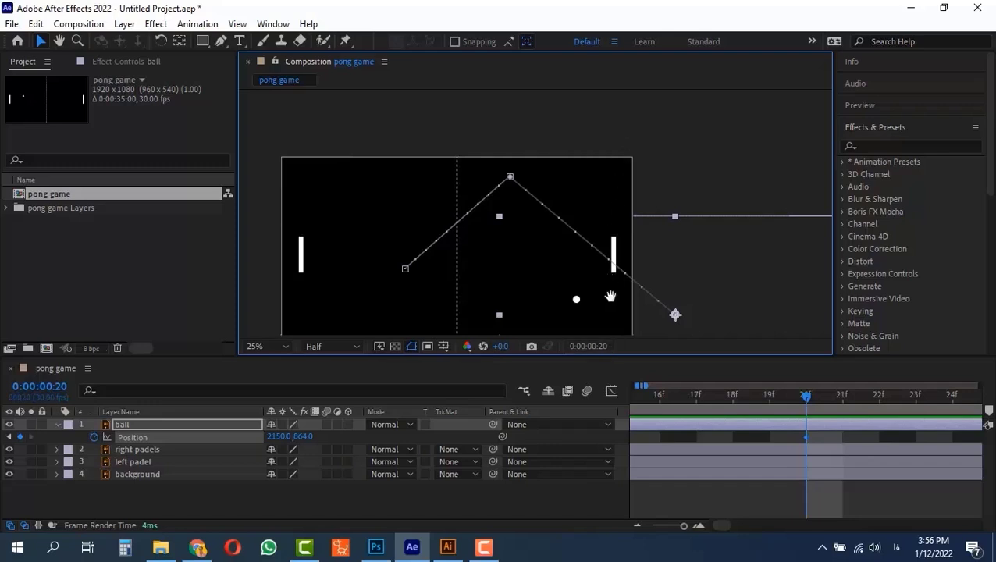
- Show the rulers in the composition view with the right paddle in close-up
left_click_drag(610, 297, 519, 198)
scroll(538, 167, "up", 2)
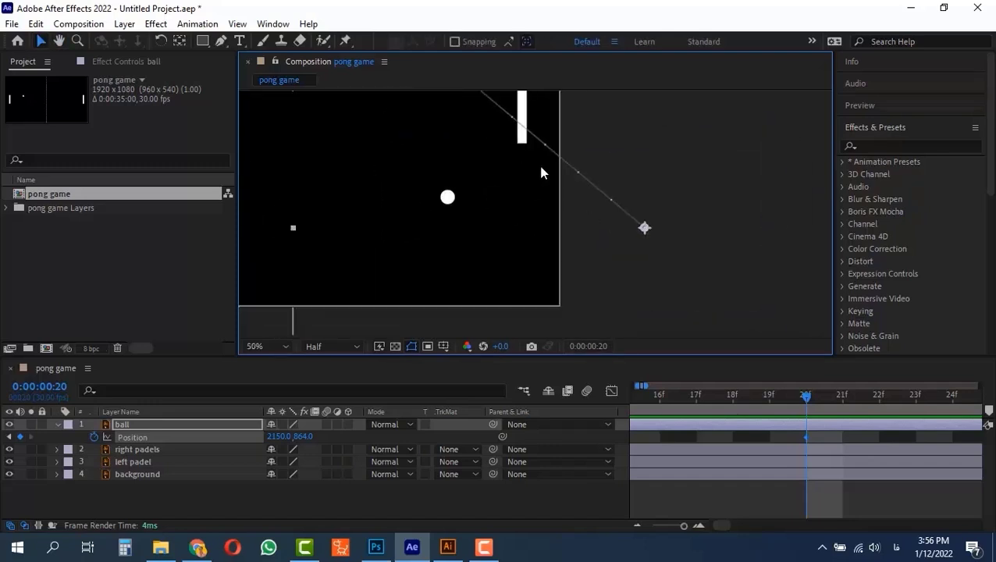
left_click_drag(535, 122, 533, 232)
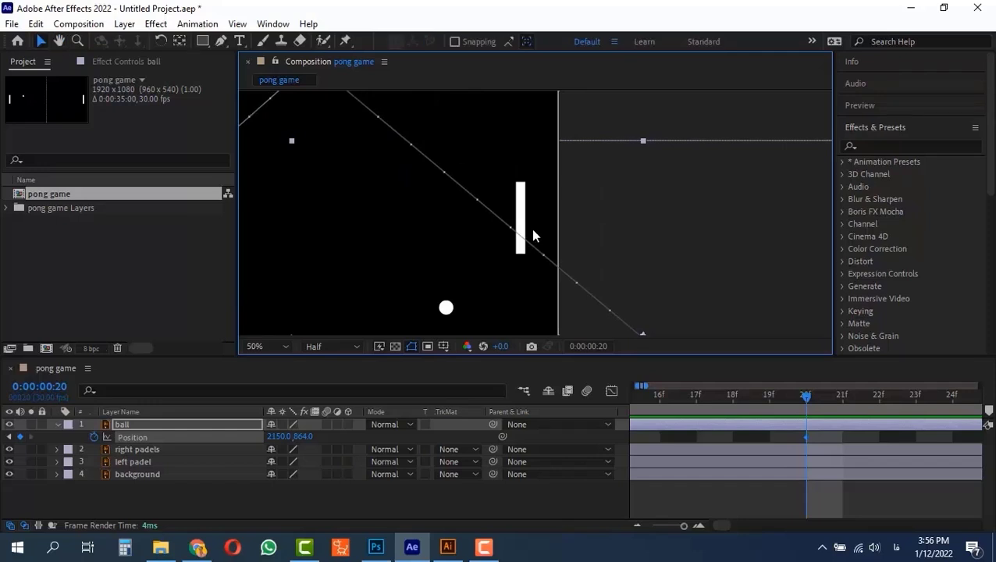
key("ctrl+r")
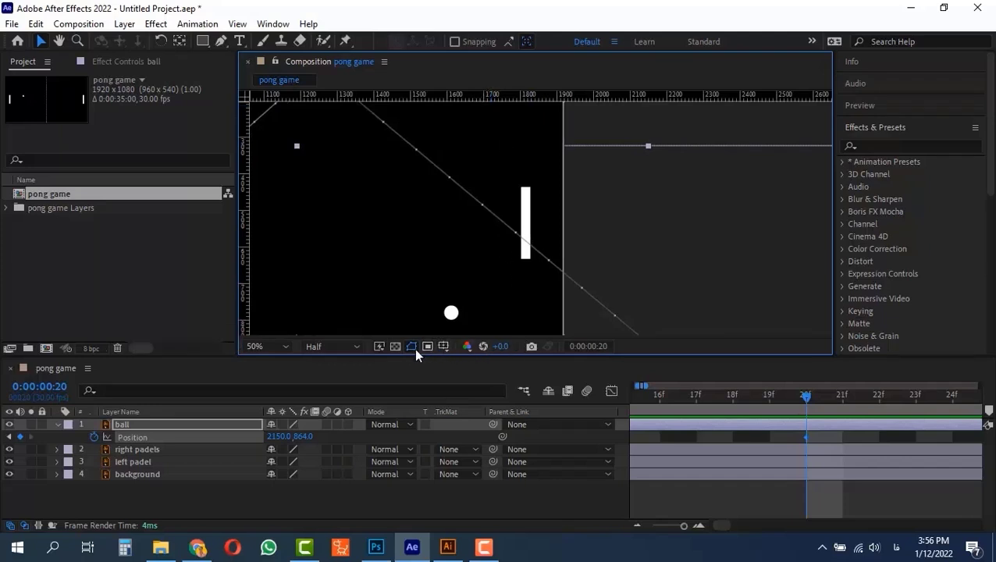
- Hide the rulers and show them again through the guide options
left_click(442, 346)
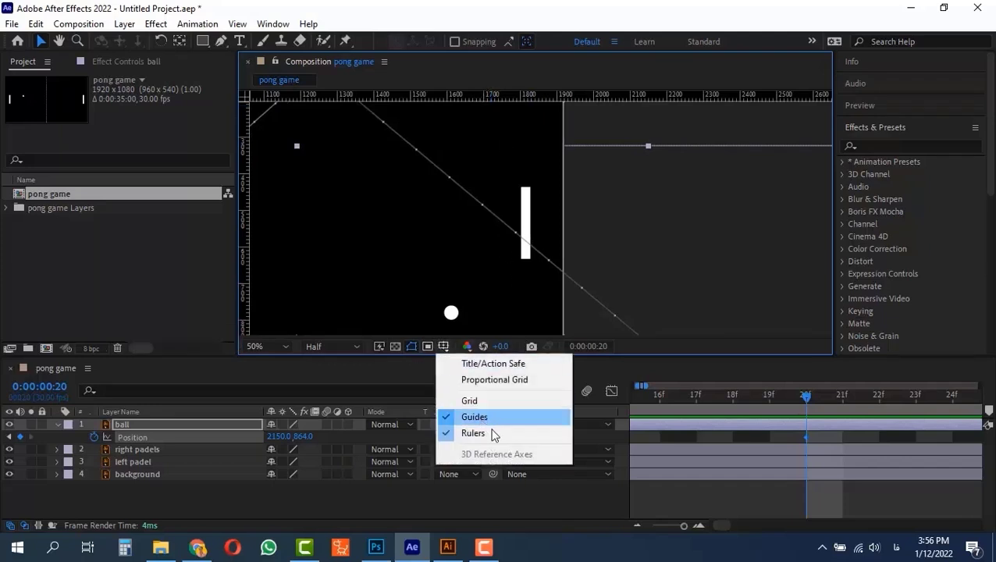
left_click(490, 433)
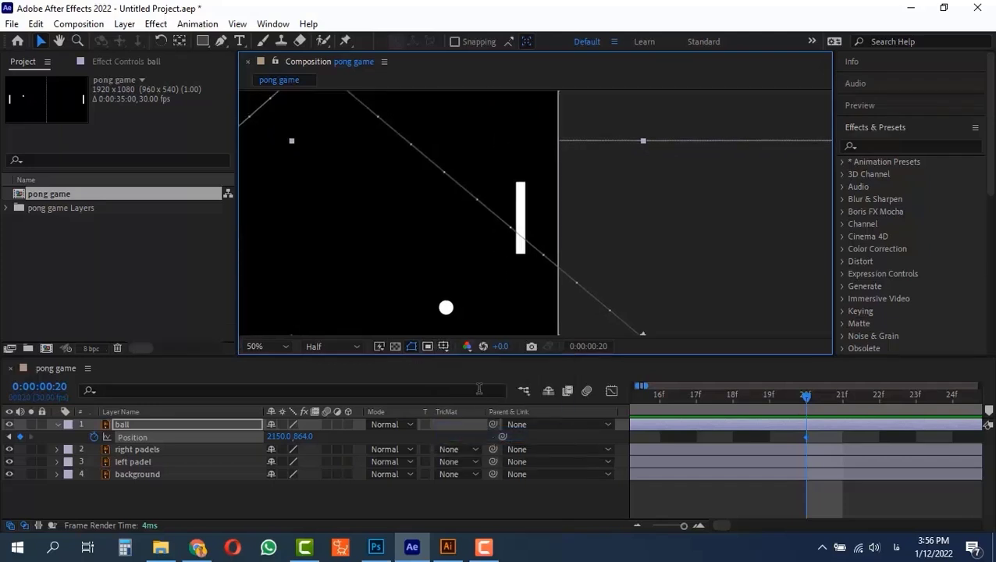
left_click(444, 348)
left_click(476, 432)
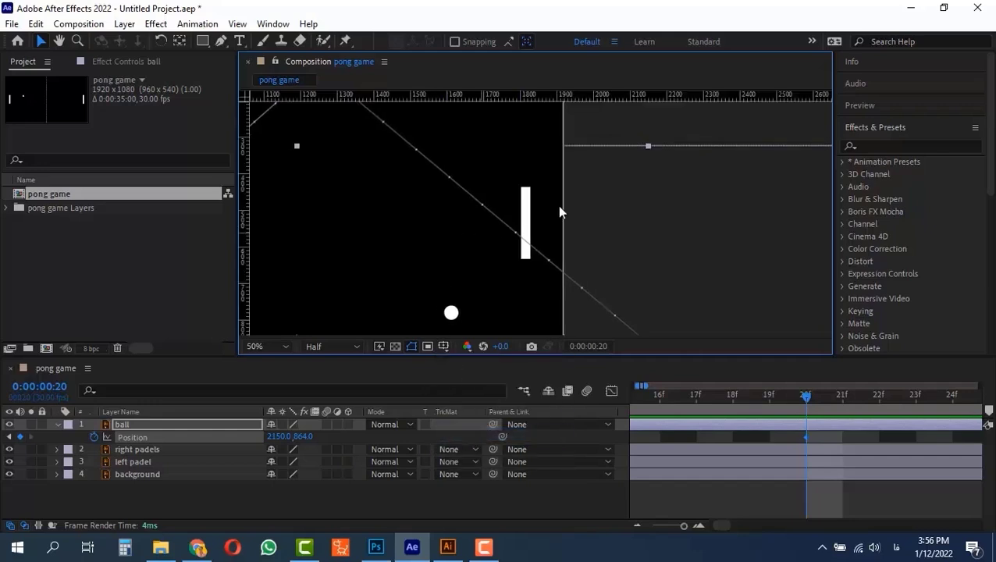
- Place a vertical guide along the inner edge of the right paddle
left_click_drag(245, 248, 520, 284)
scroll(530, 304, "down", 2)
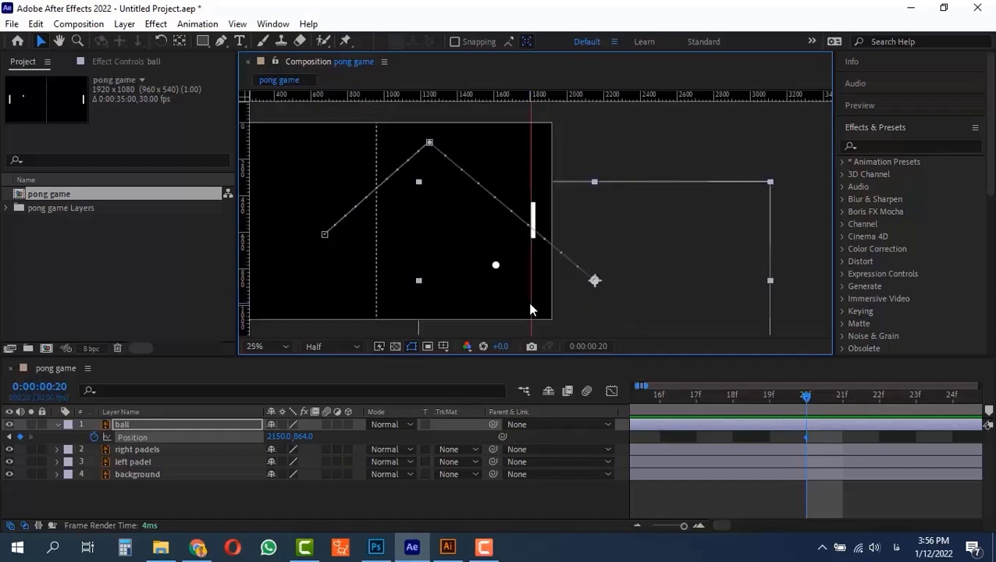
scroll(530, 303, "up", 2)
scroll(524, 300, "down", 2)
- Move the ball at 0:00:00:20 until it touches the vertical guide near the court's bottom, at Position 2320, 992
left_click_drag(464, 227, 495, 248)
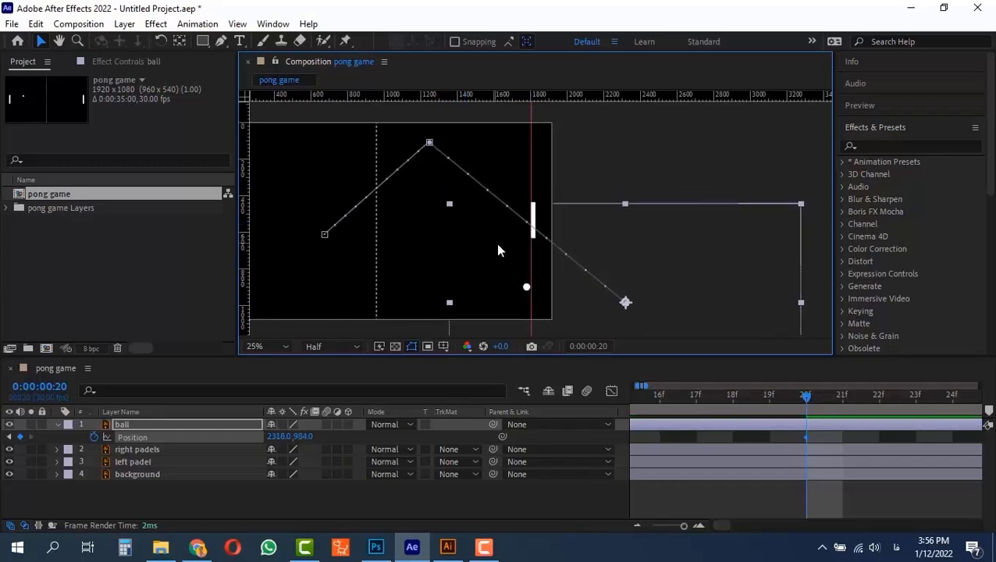
scroll(551, 228, "up", 2)
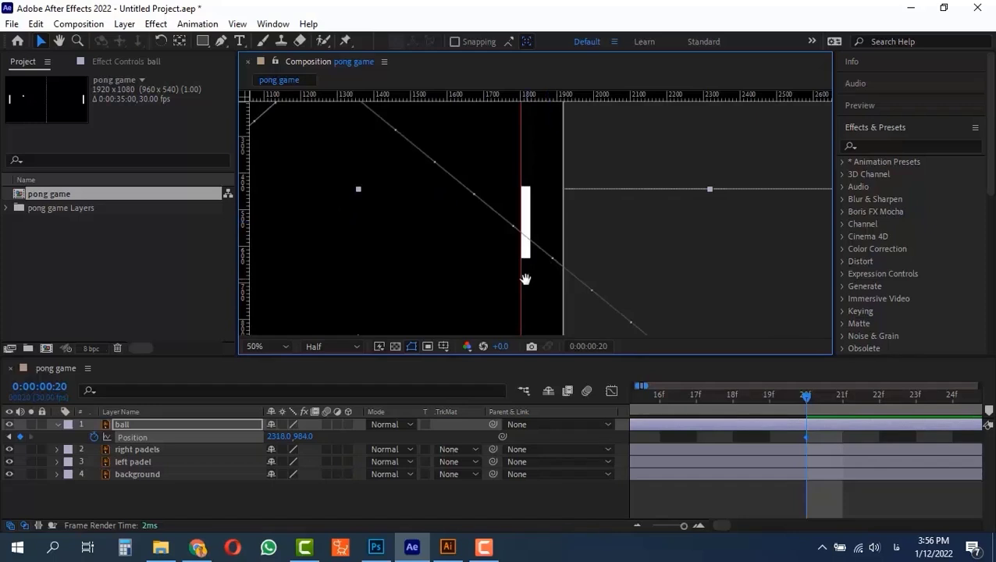
left_click_drag(526, 279, 516, 120)
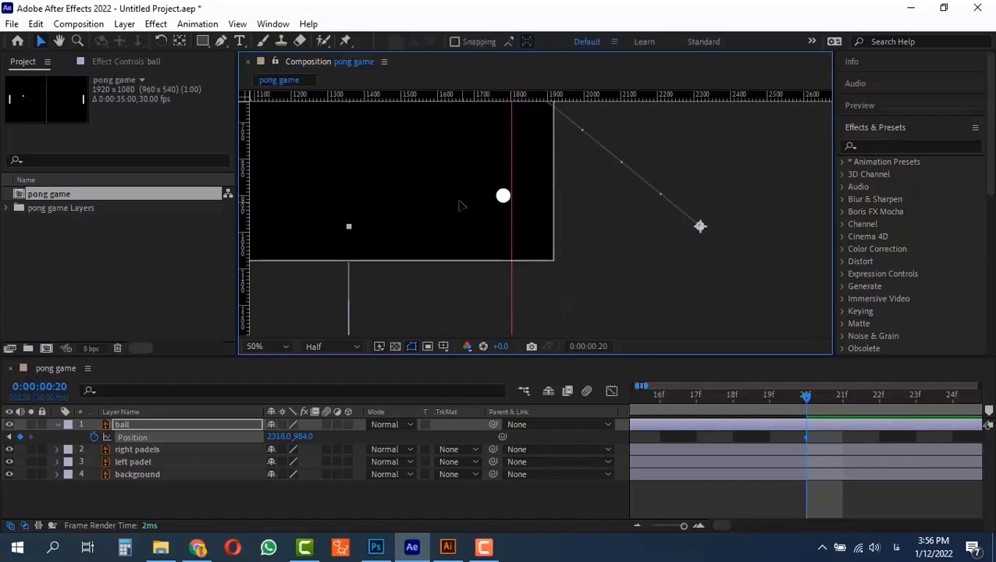
left_click_drag(460, 202, 464, 210)
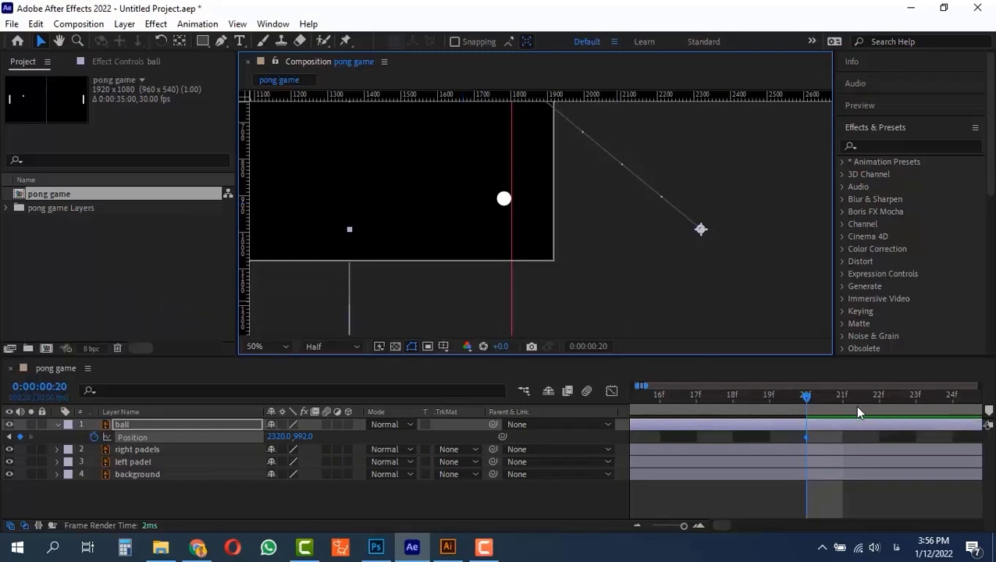
- Keyframe the ball at 0:00:01:00 against the court's bottom edge, inward from the guide, with Position about 2072, 1138
key("ctrl+shift+Right")
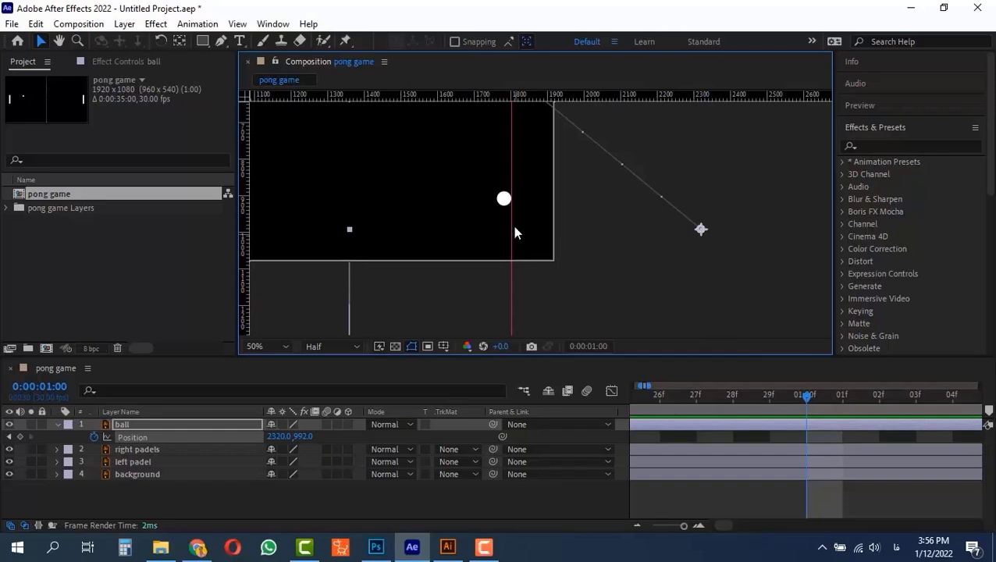
left_click_drag(477, 204, 385, 257)
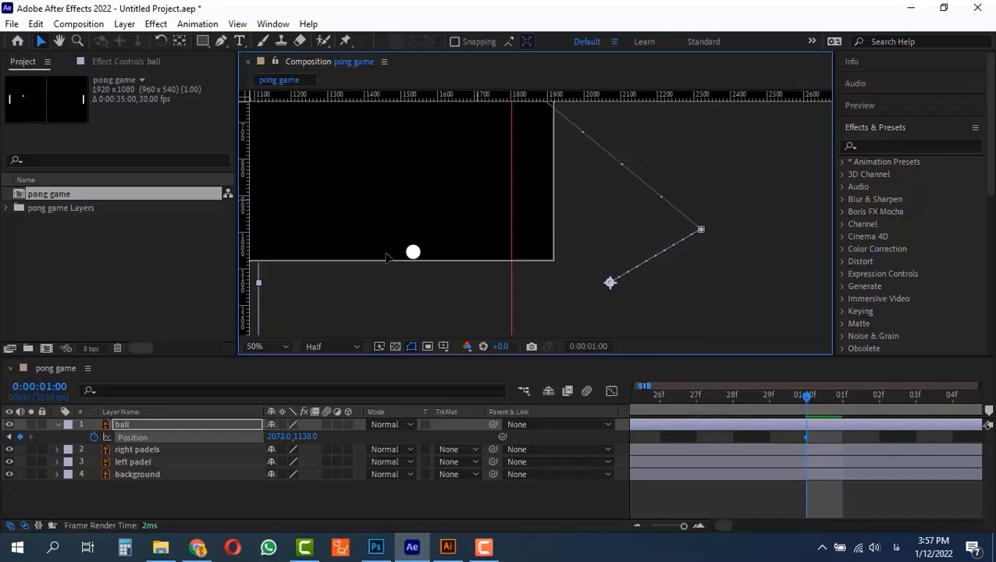
key("alt+shift")
- Keyframe the ball at 0:00:01:10 above and just inside the left paddle, with Position about 720, 302
scroll(385, 201, "down", 2)
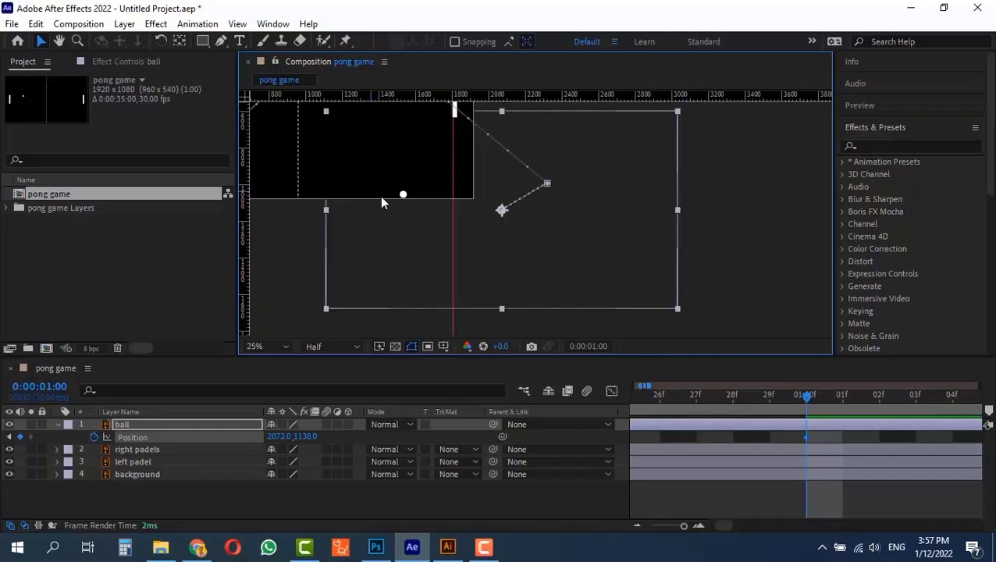
key("space")
left_click_drag(375, 169, 566, 262)
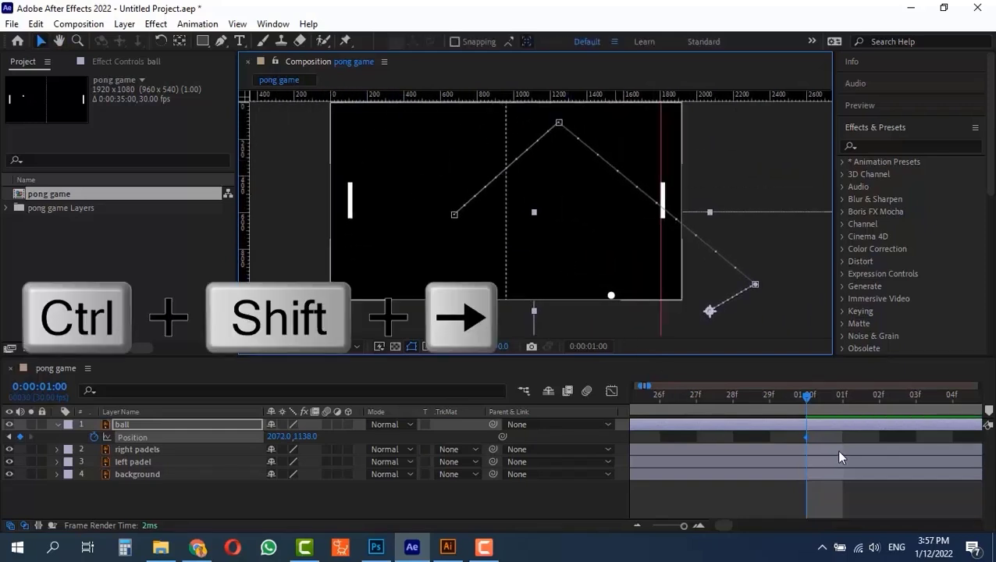
key("ctrl+shift+Right")
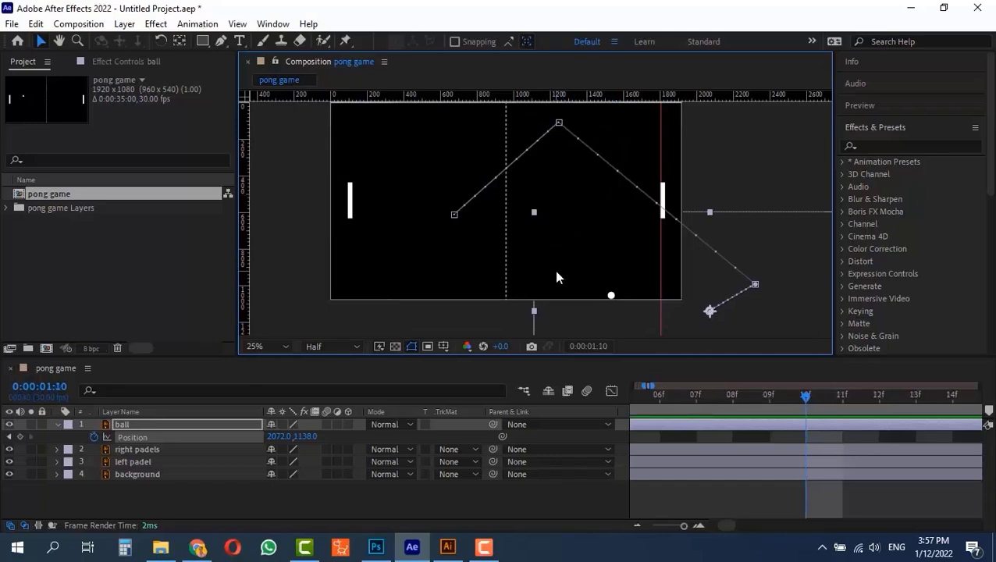
left_click_drag(557, 277, 308, 121)
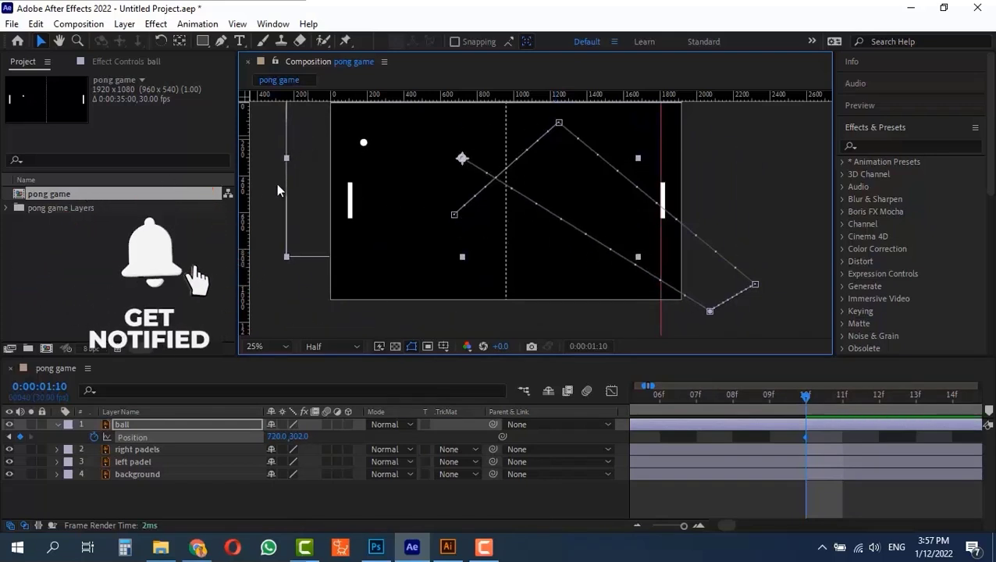
- Place a vertical guide along the inner edge of the left paddle
scroll(322, 175, "up", 2)
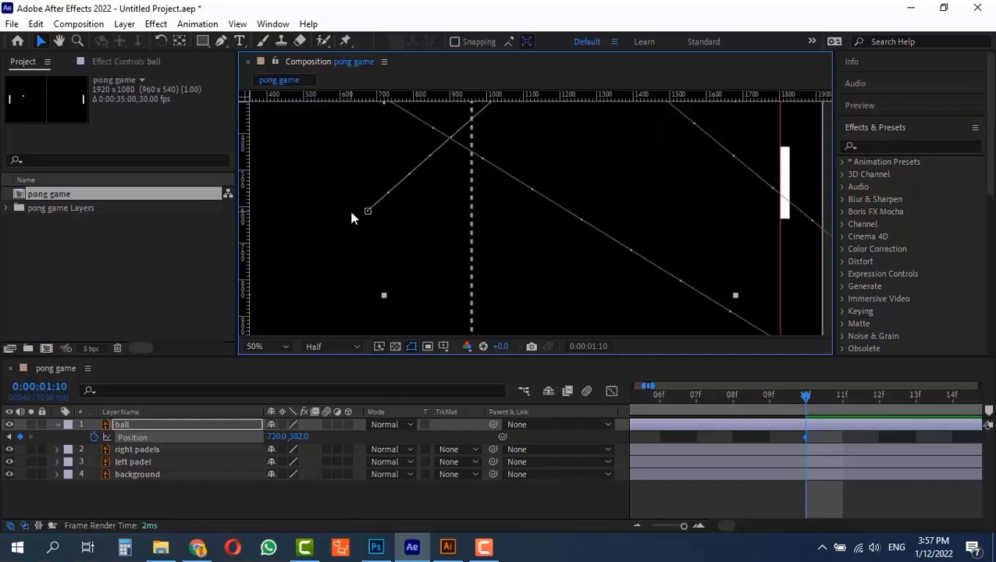
left_click_drag(334, 177, 682, 212)
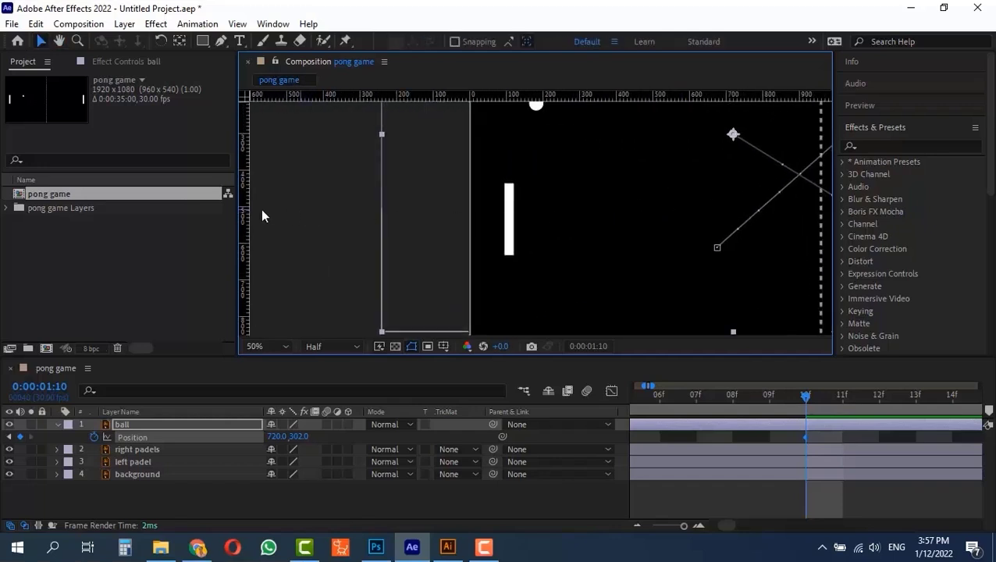
left_click_drag(241, 209, 511, 246)
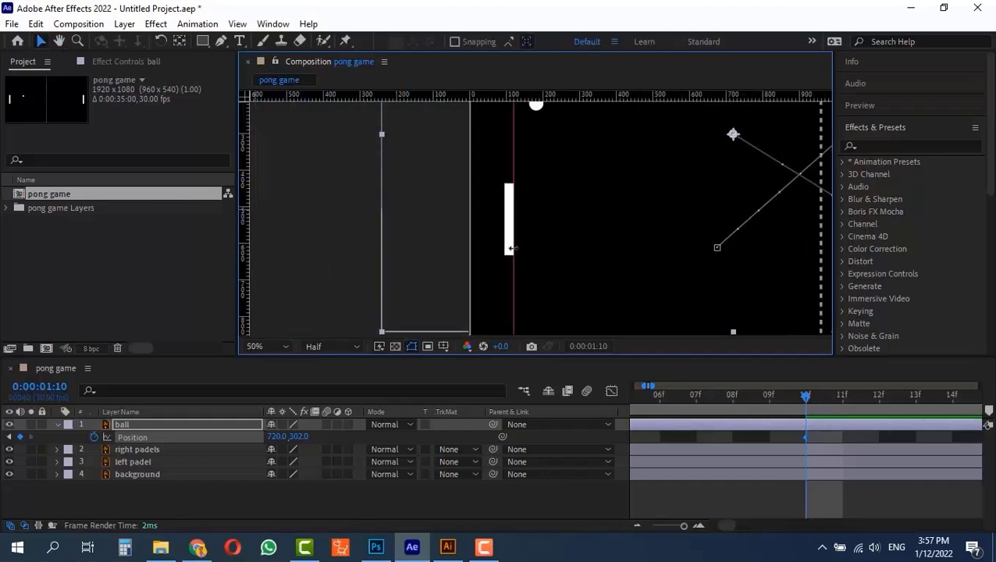
- Move the ball at 0:00:01:10 until it touches the left paddle's guide above the paddle, at Position about 678, 278
scroll(576, 181, "down", 2)
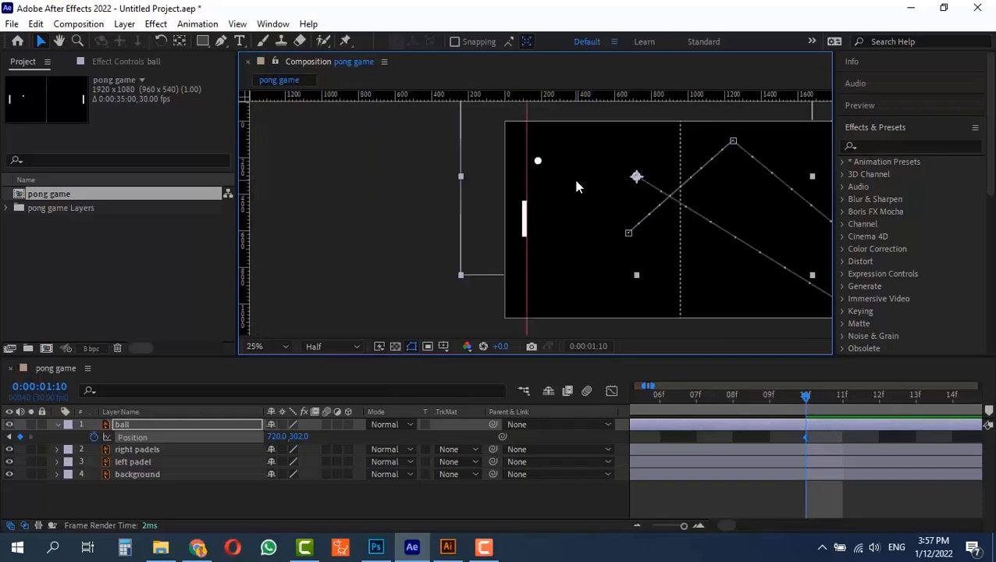
scroll(561, 170, "up", 2)
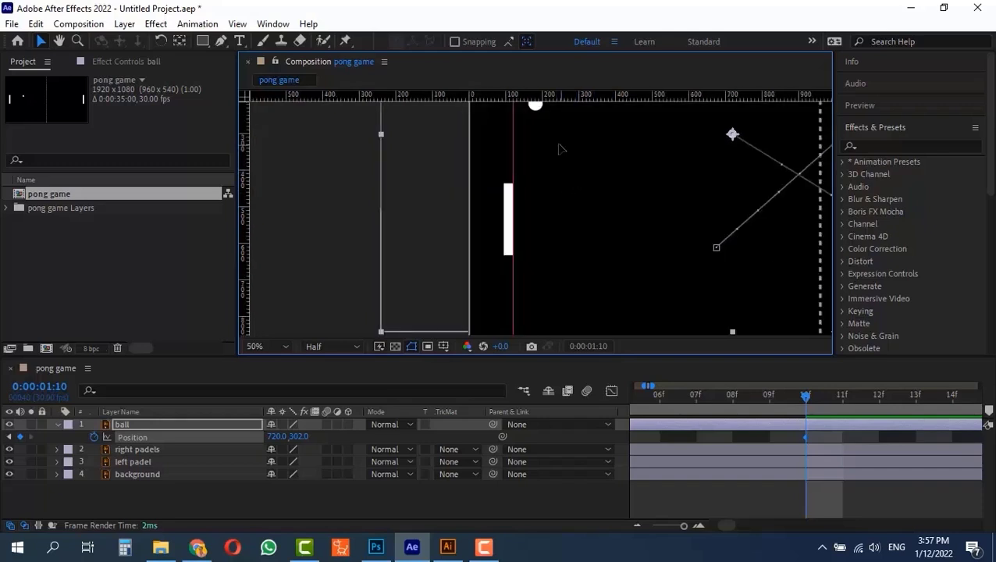
left_click_drag(561, 149, 562, 202)
key("space")
key("space")
left_click_drag(658, 195, 530, 245)
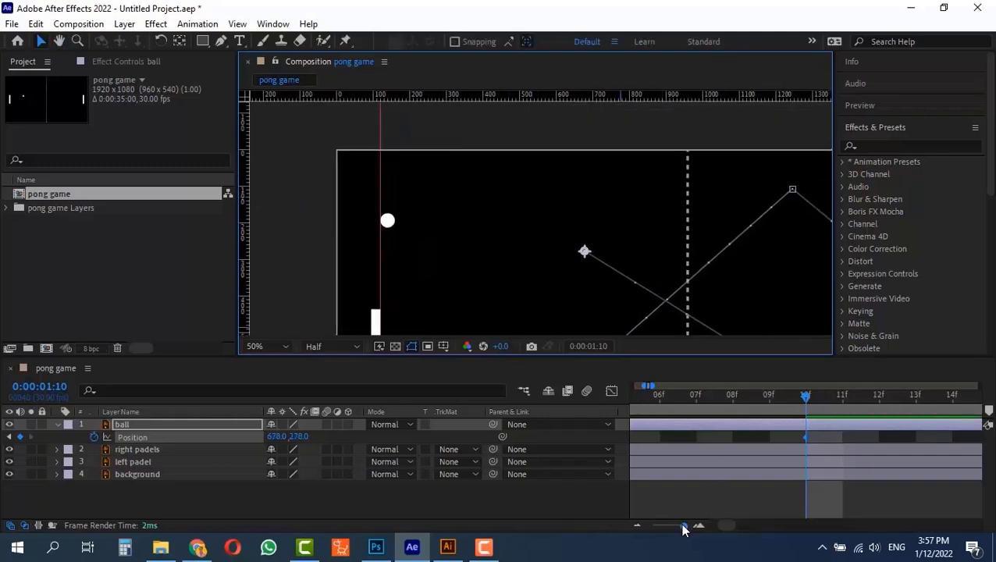
- Keyframe the ball at 0:00:01:20 against the court's top edge in the left half, with Position about 918, 108
left_click_drag(683, 528, 678, 528)
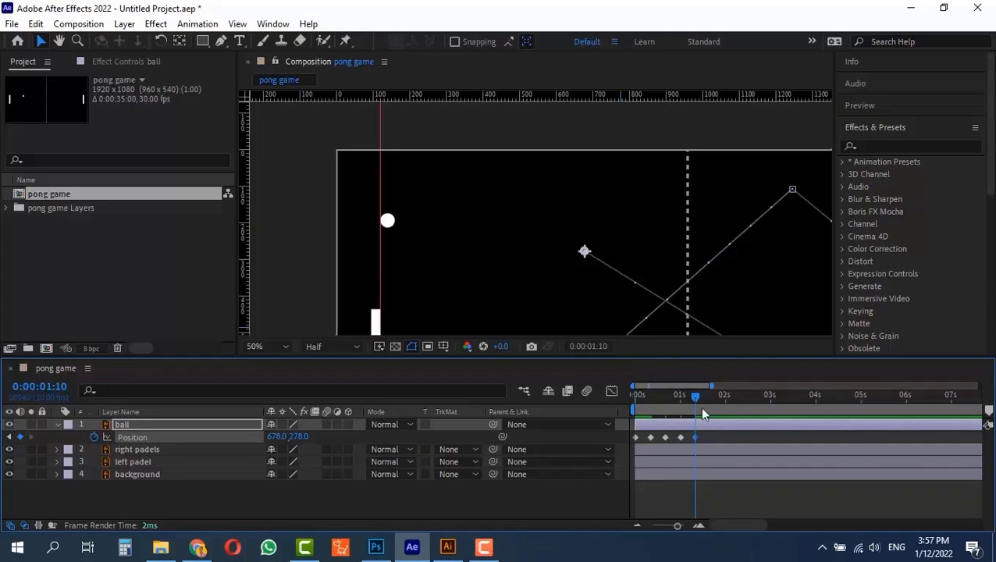
key("shift+Page_Down")
left_click_drag(430, 233, 519, 175)
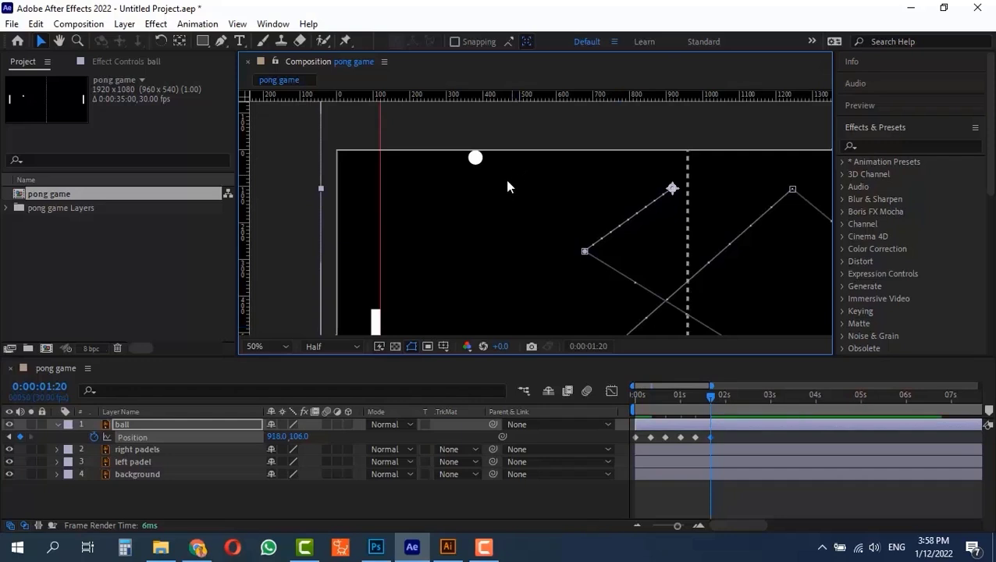
left_click_drag(502, 183, 504, 186)
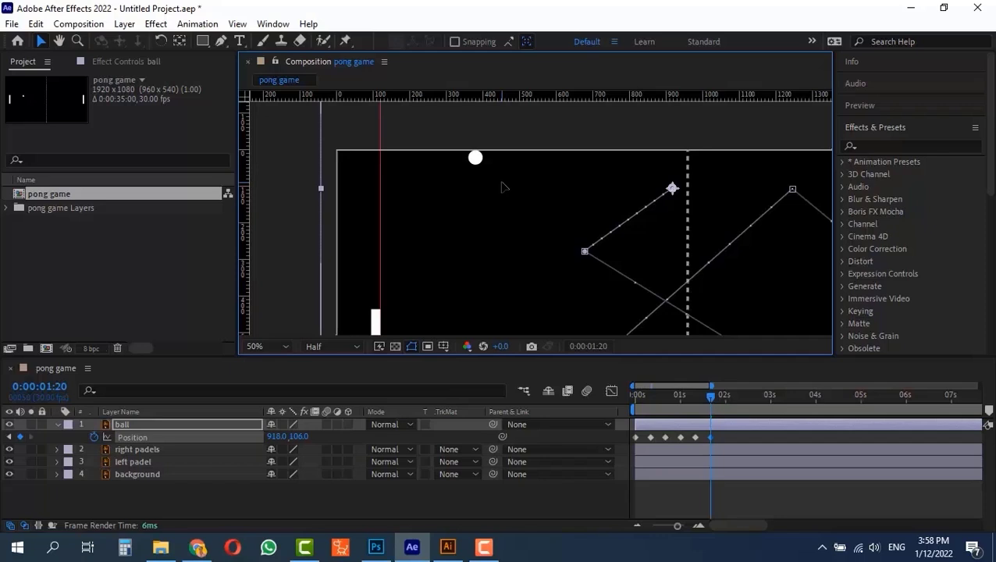
key("Down")
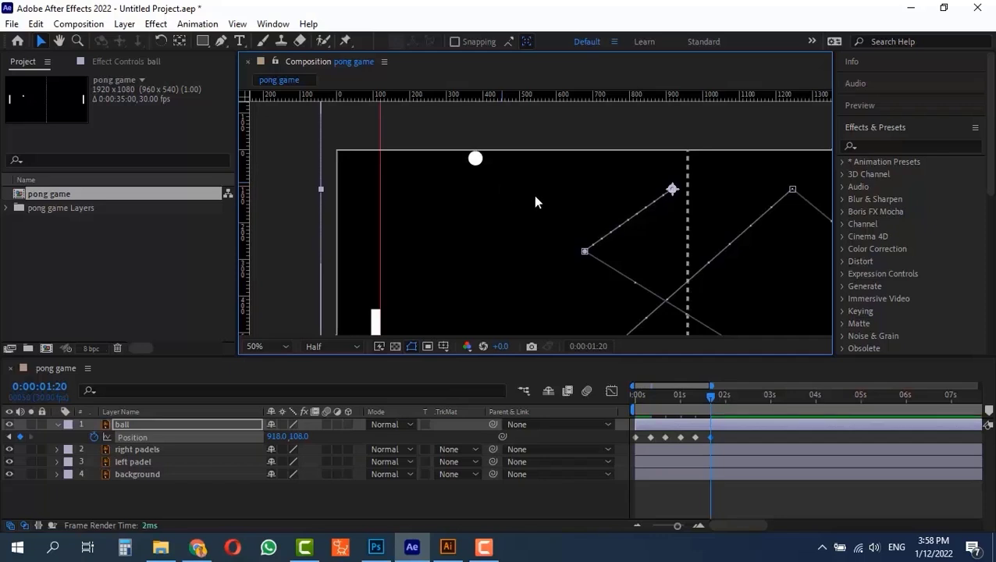
- Keyframe the ball at 0:00:02:00 against the right paddle's guide, above the paddle, with Position about 2318, 328
key("h")
left_click_drag(581, 202, 384, 187)
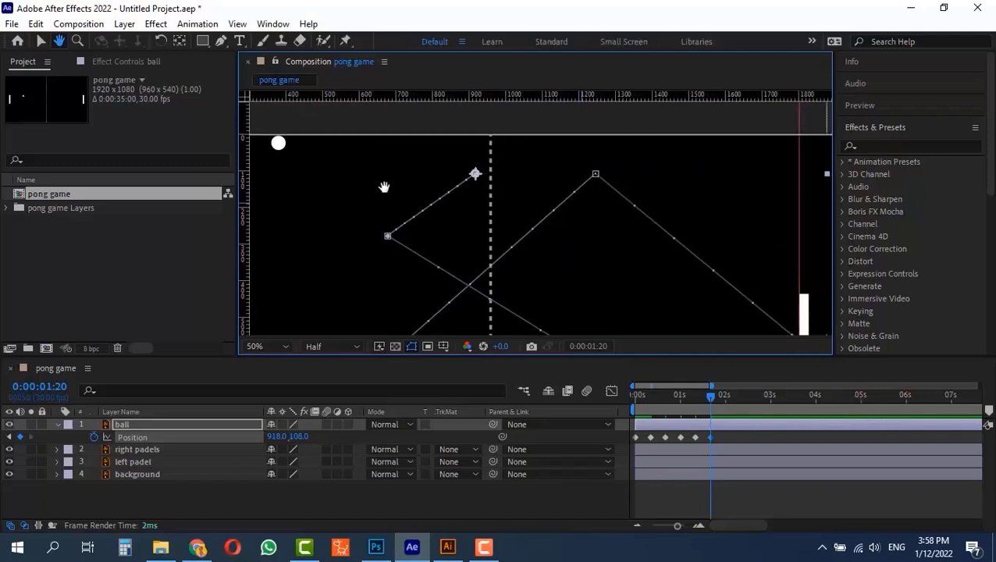
key("v")
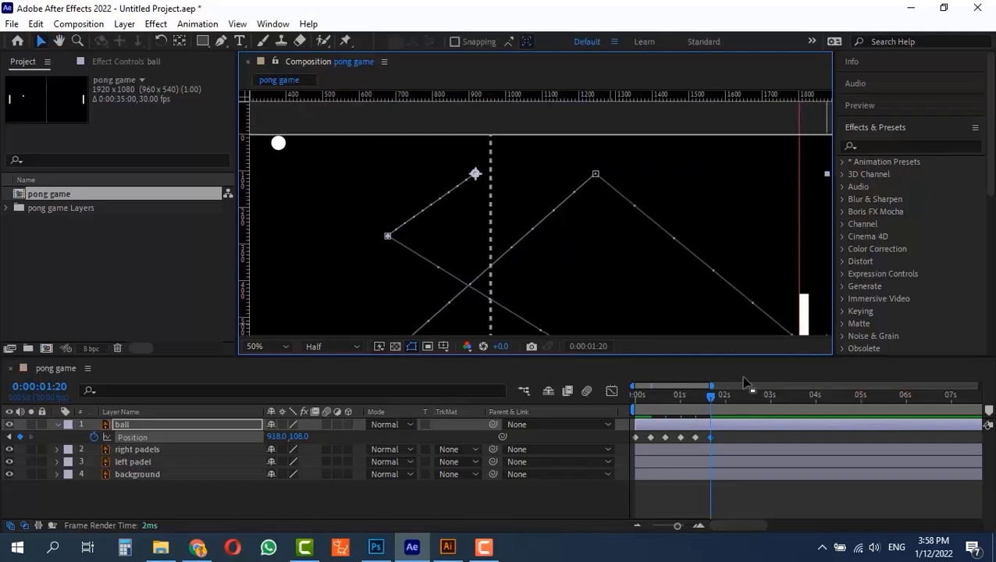
key("shift+Page_Down")
left_click_drag(301, 151, 818, 243)
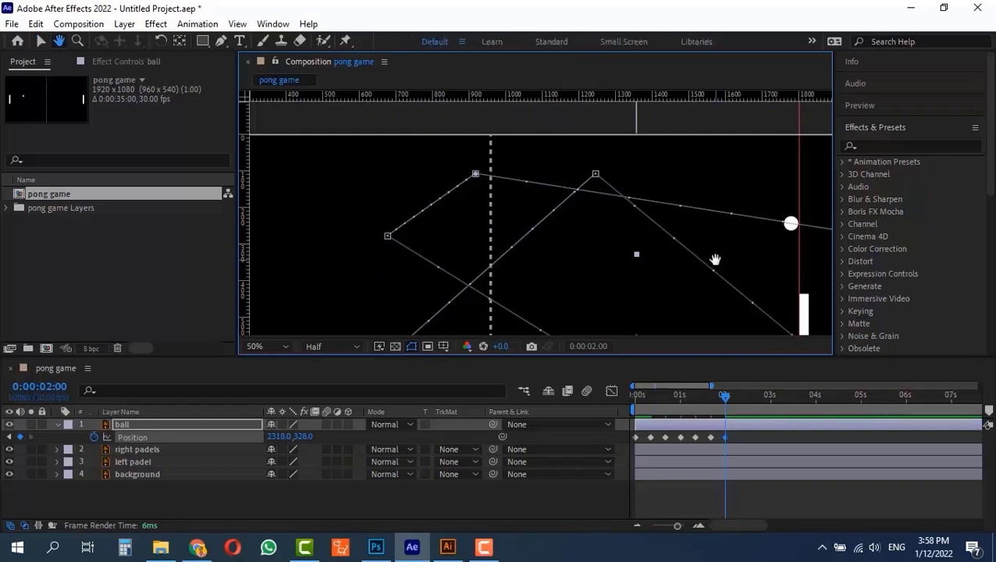
- Keyframe the ball at 0:00:02:10 against the court's bottom edge in the right half, with Position about 2130, 1140
left_click_drag(715, 260, 476, 192)
key("shift+Page_Down")
left_click_drag(540, 185, 491, 318)
left_click_drag(498, 318, 533, 321)
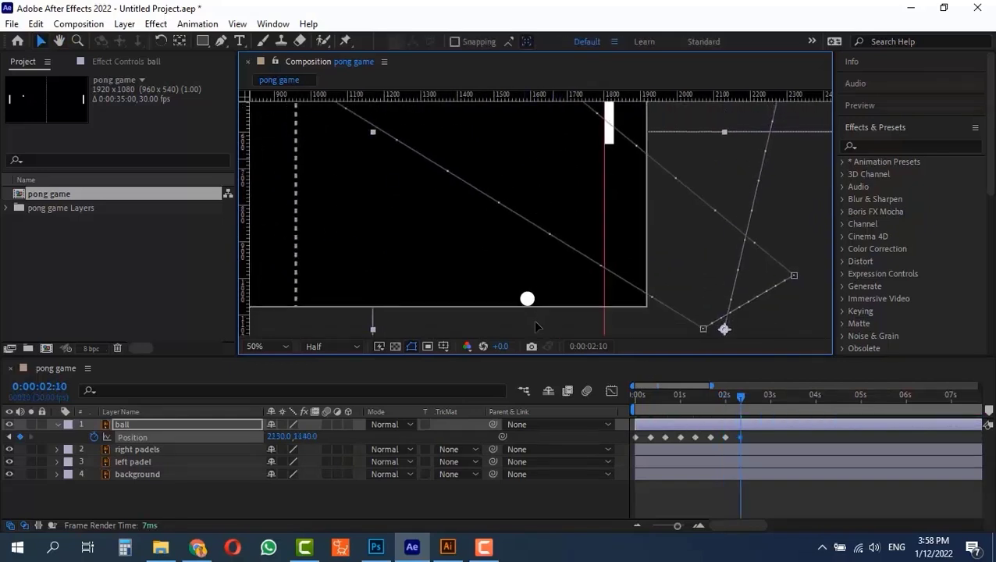
- Keyframe the ball at 0:00:02:20 against the left paddle's guide near the court's bottom, with Position about 678, 1016
key("shift+Page_Down")
left_click_drag(433, 220, 706, 294)
key("ctrl+z")
left_click_drag(497, 266, 298, 178)
left_click_drag(333, 214, 262, 299)
- Keyframe the ball at 0:00:03:00 against the court's top edge, in the left half of the court
key("shift+Page_Down")
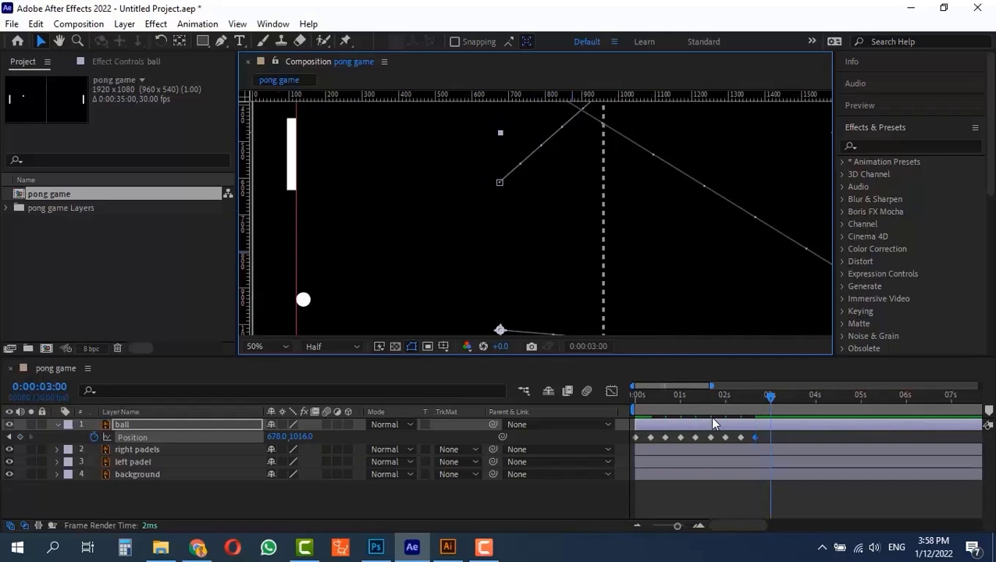
left_click_drag(325, 296, 342, 163)
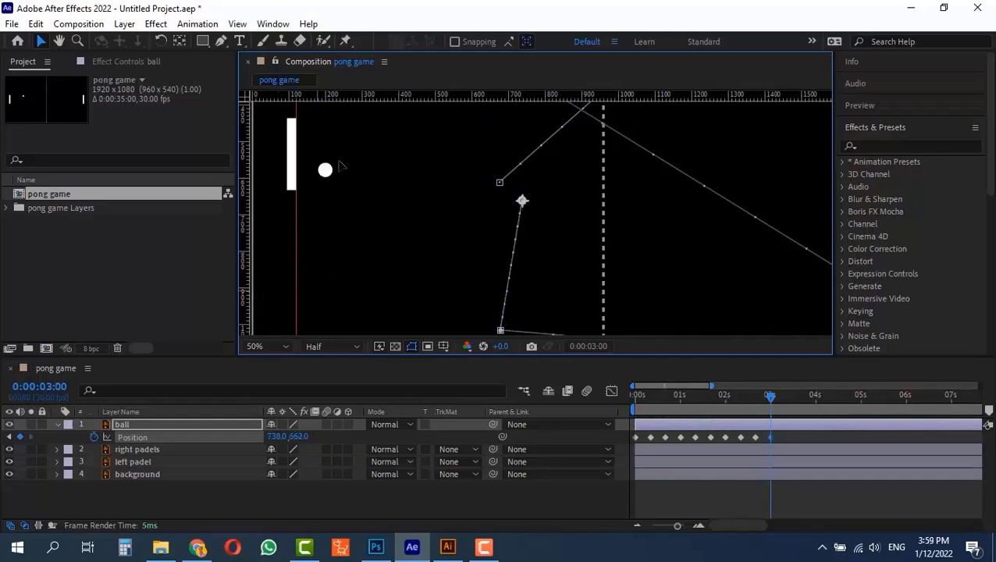
left_click_drag(417, 172, 413, 320)
- Keyframe the ball at 0:00:03:10 against the right paddle's guide, below the paddle, with Position about 2320, 952
left_click_drag(324, 314, 742, 319)
key("shift+Page_Down")
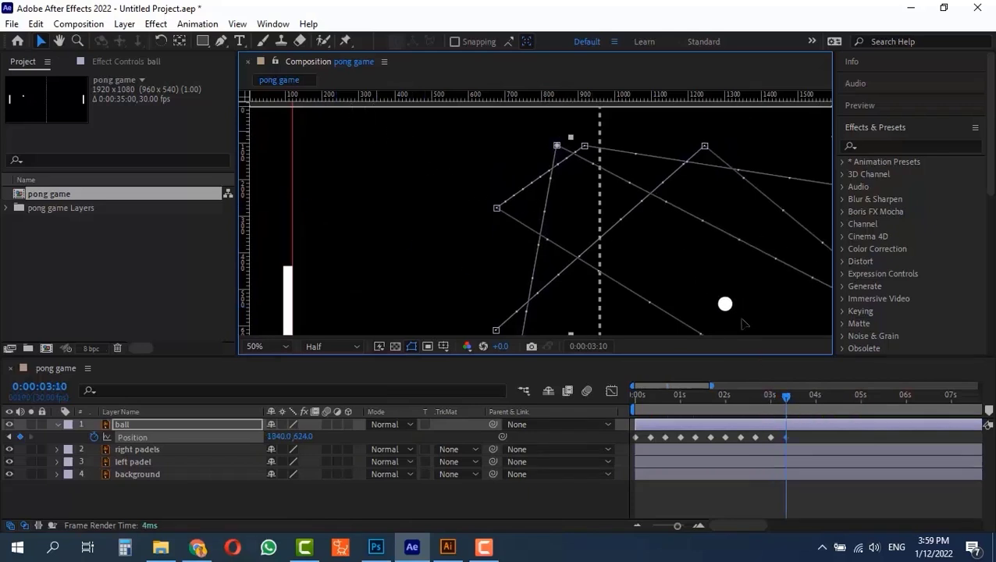
left_click_drag(665, 266, 365, 121)
left_click_drag(434, 165, 625, 274)
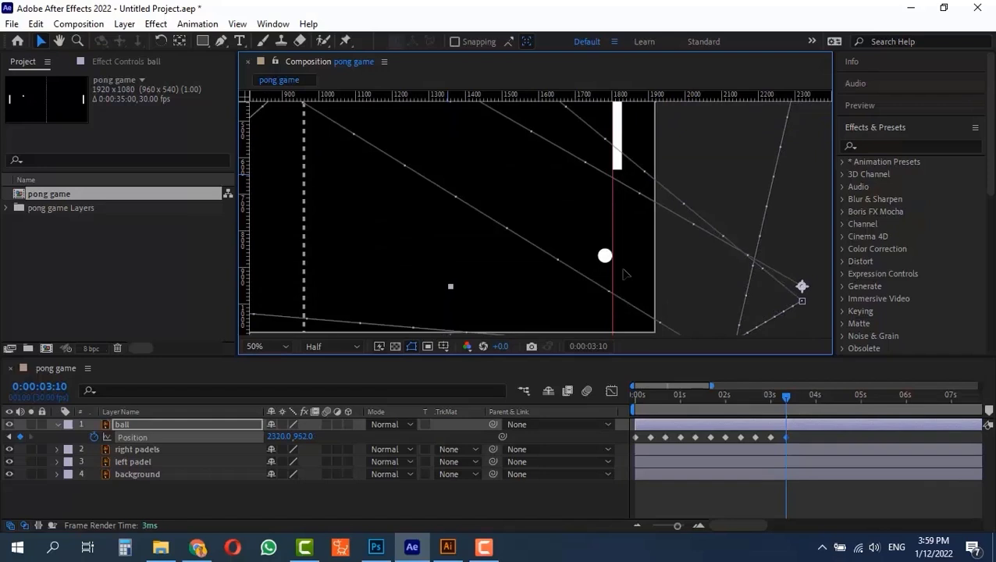
- Keyframe the ball at 0:00:03:20 against the court's top edge in the right half, with Position about 1918, 106
mouse_move(538, 178)
left_mouse_down()
mouse_move(516, 205)
mouse_move(525, 185)
left_mouse_up()
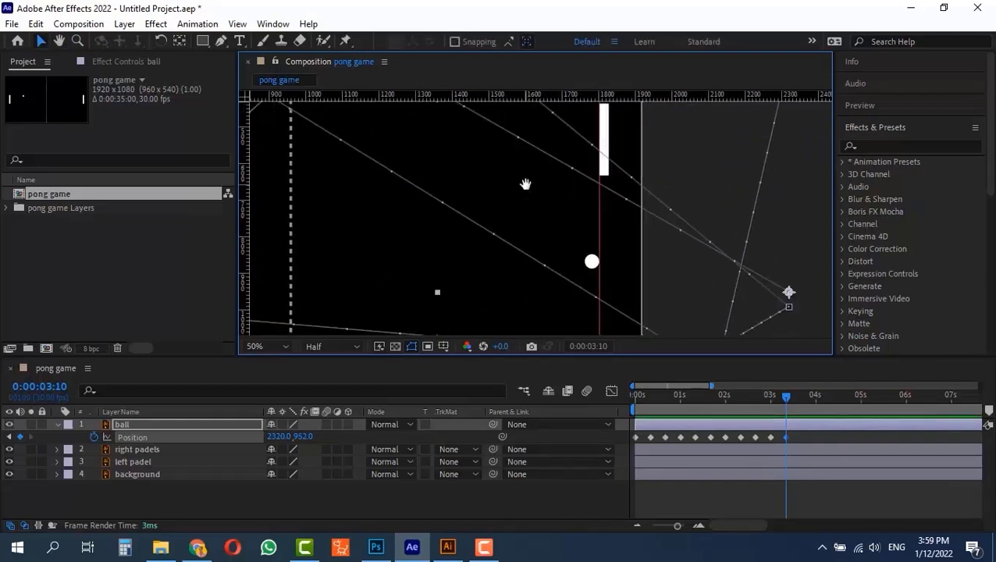
key("shift+Page_Down")
left_click_drag(558, 244, 473, 133)
left_click_drag(515, 174, 552, 353)
left_click_drag(520, 318, 461, 126)
- Keyframe the ball at 0:00:04:00 outside the court, past its lower-left corner, with Position about 414, 1098
key("shift+Page_Down")
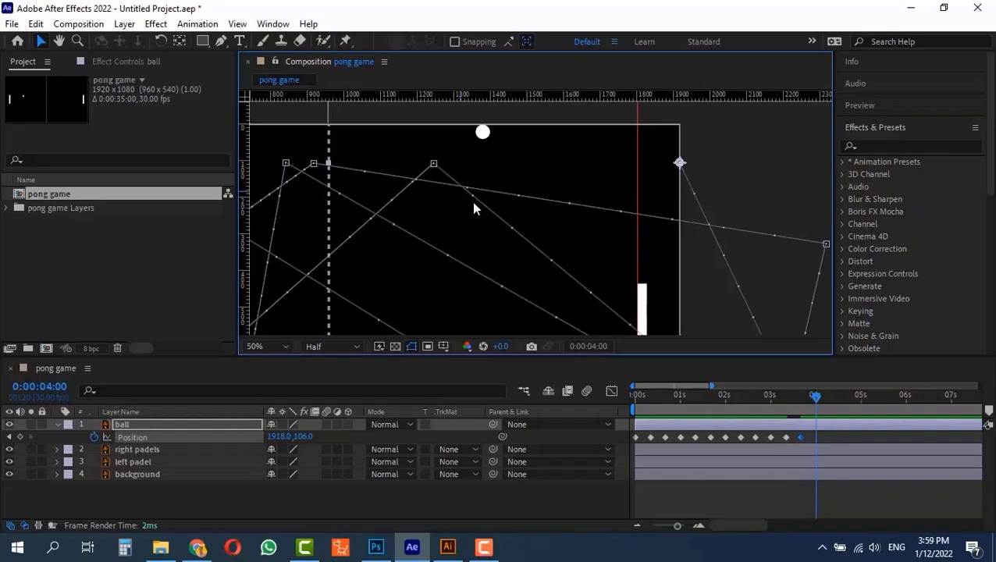
scroll(454, 185, "down", 2)
left_click_drag(480, 243, 641, 182)
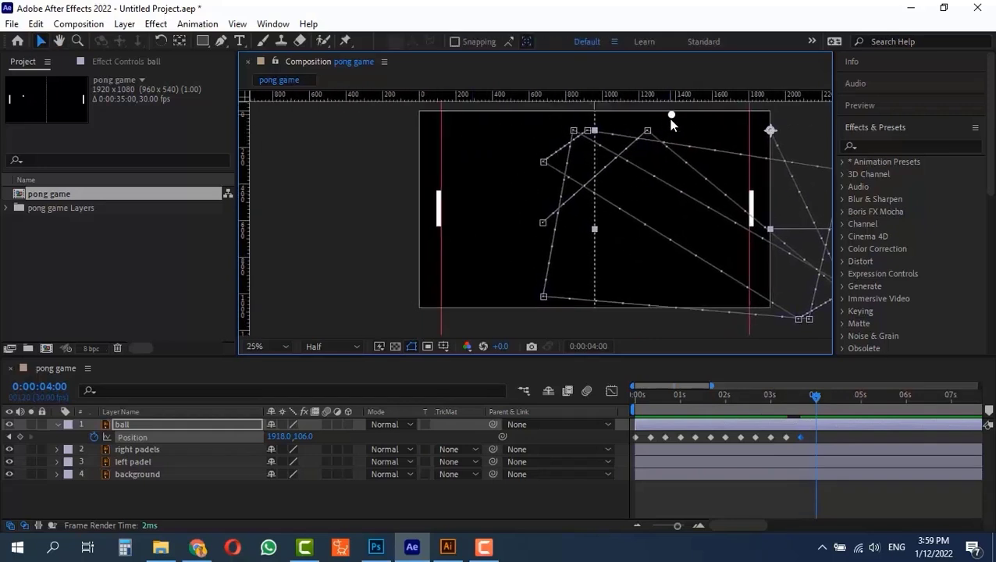
left_click_drag(662, 125, 389, 311)
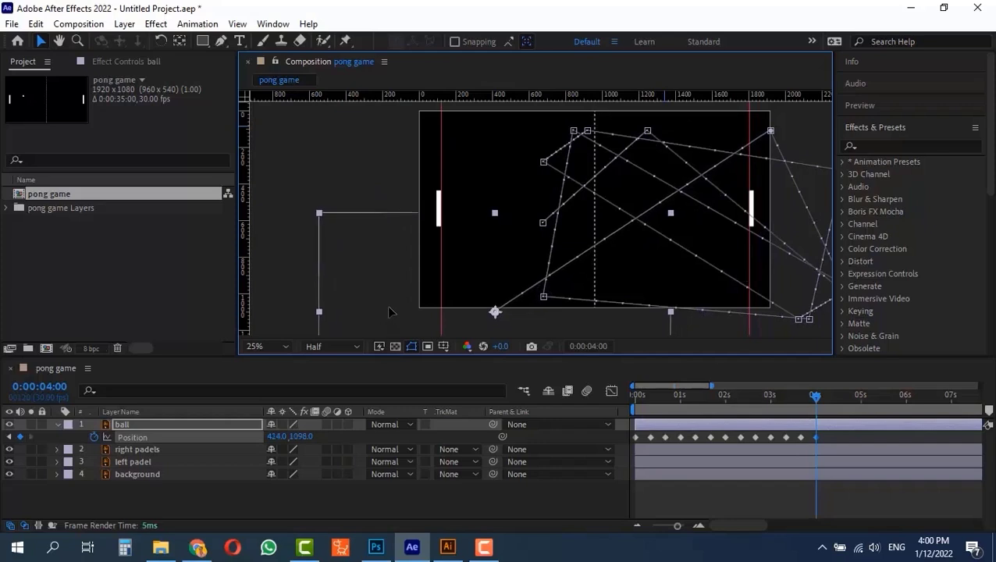
- Preview the ball animation from the start and scrub through its first bounces to check the speed between keyframes
left_click_drag(817, 397, 634, 395)
key("space")
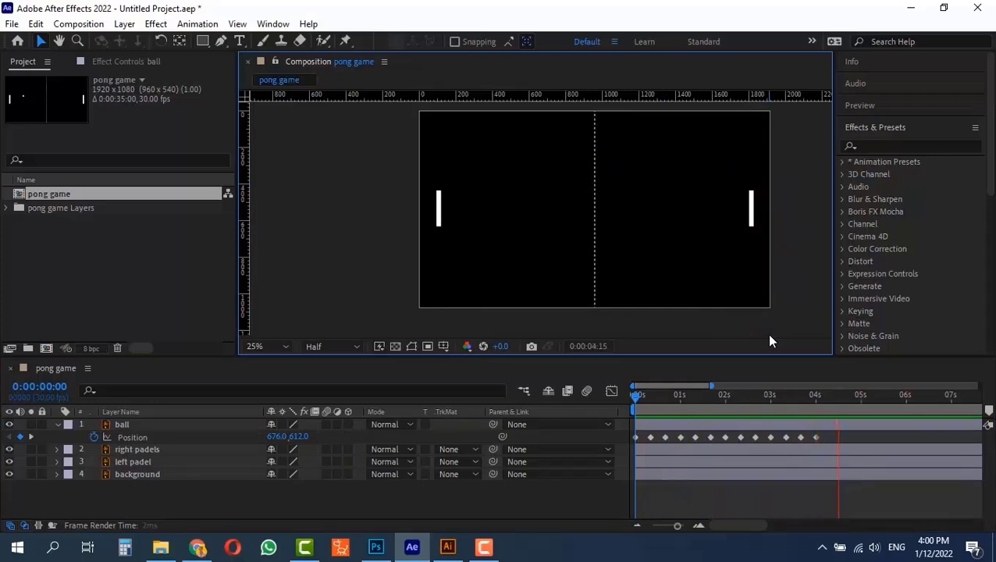
key("space")
key("space")
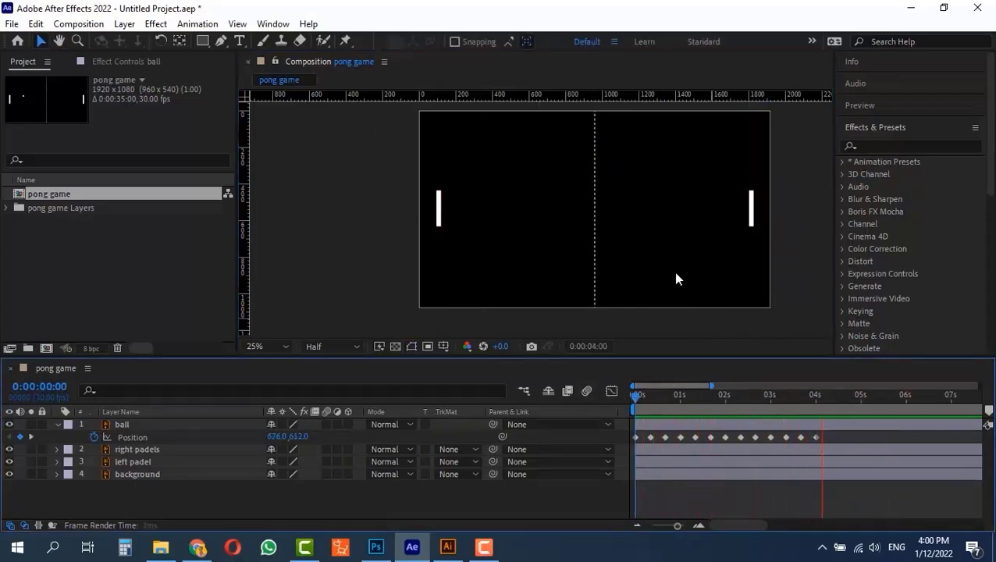
left_click(663, 396)
left_click_drag(661, 400, 679, 416)
left_click_drag(679, 422, 658, 421)
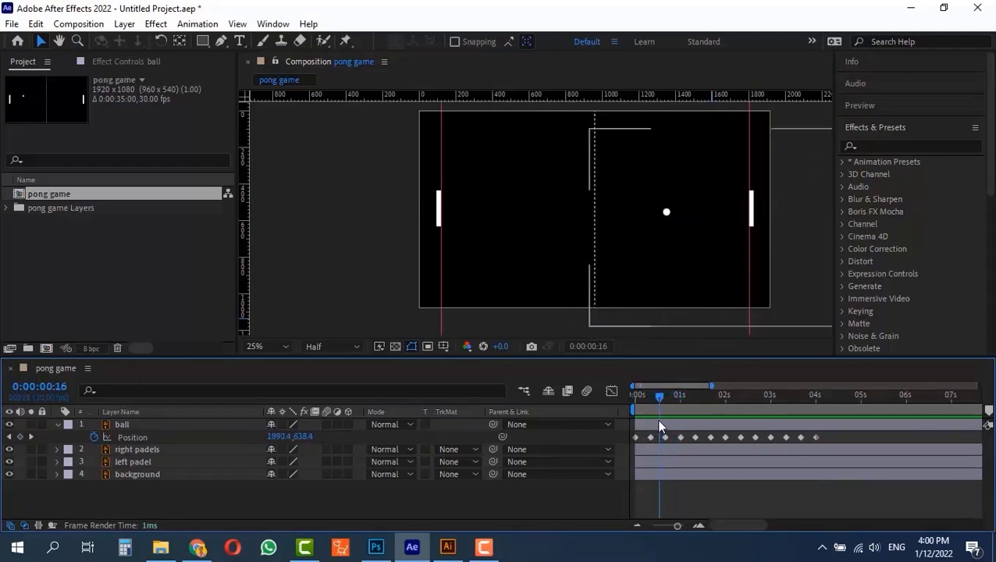
key("space")
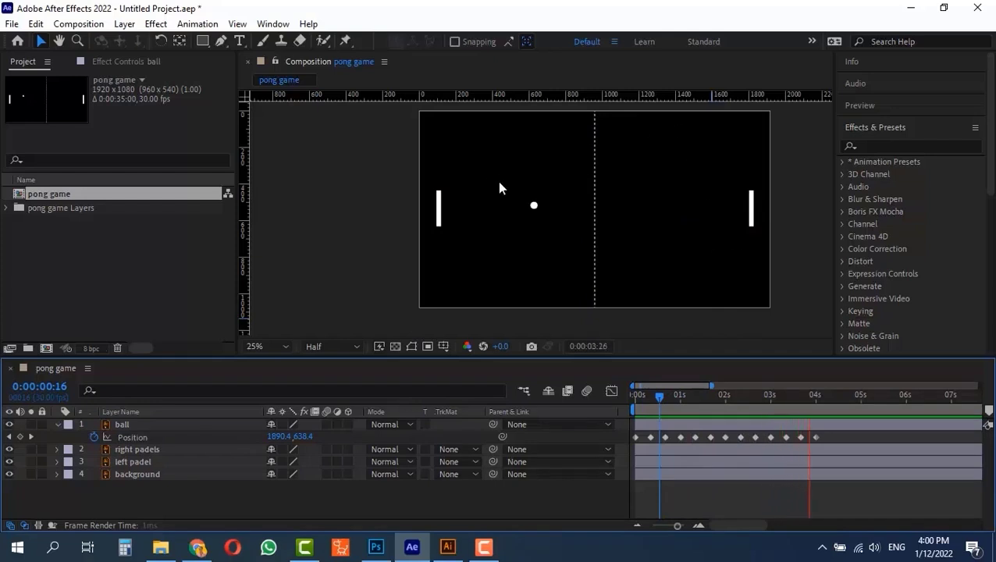
key("space")
- Apply Rove Across Time to all of the ball's Position keyframes
left_click_drag(828, 431, 624, 438)
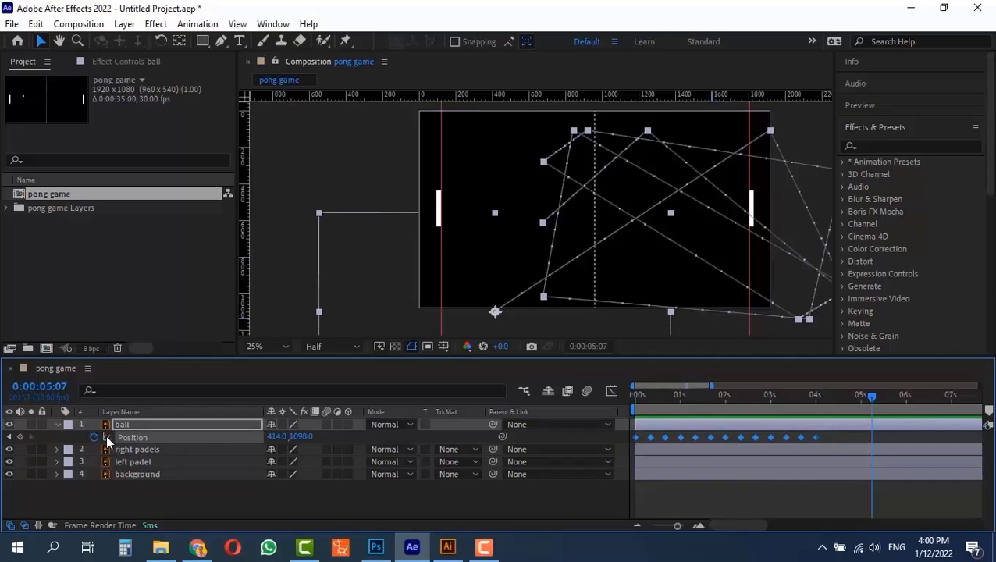
right_click(739, 437)
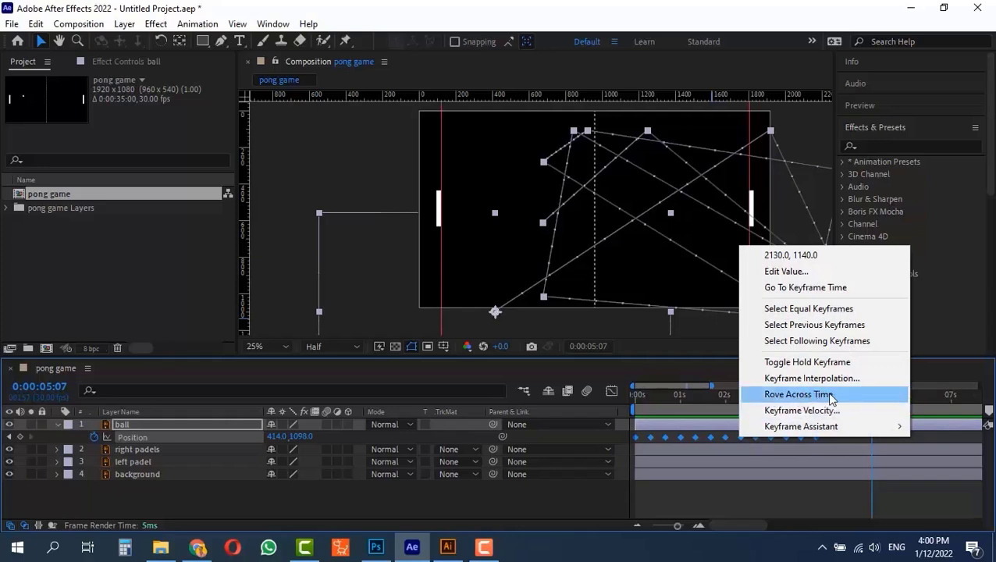
left_click(798, 397)
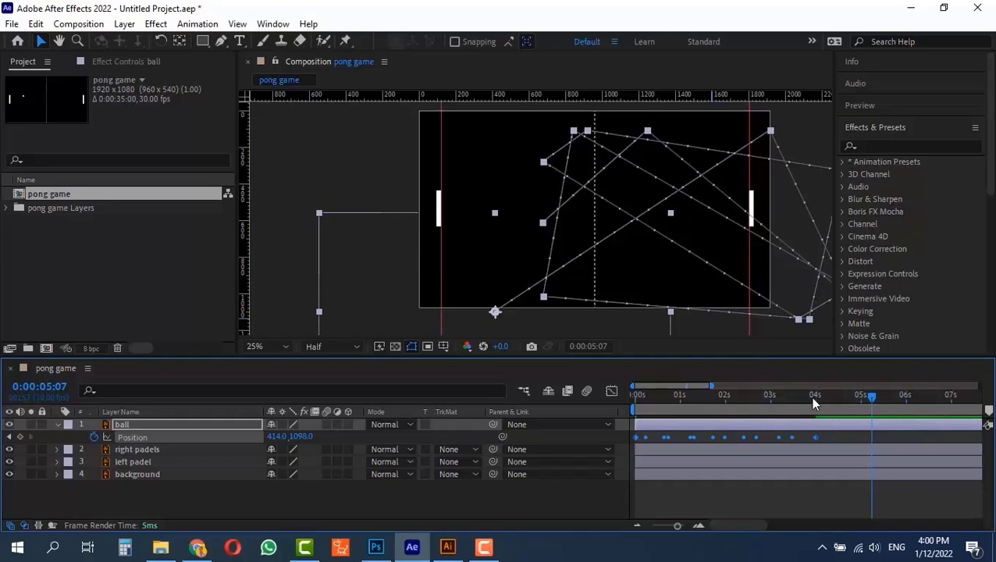
- Return to 0:00:00:00 and preview the ball's motion with the roving keyframes
left_click(812, 396)
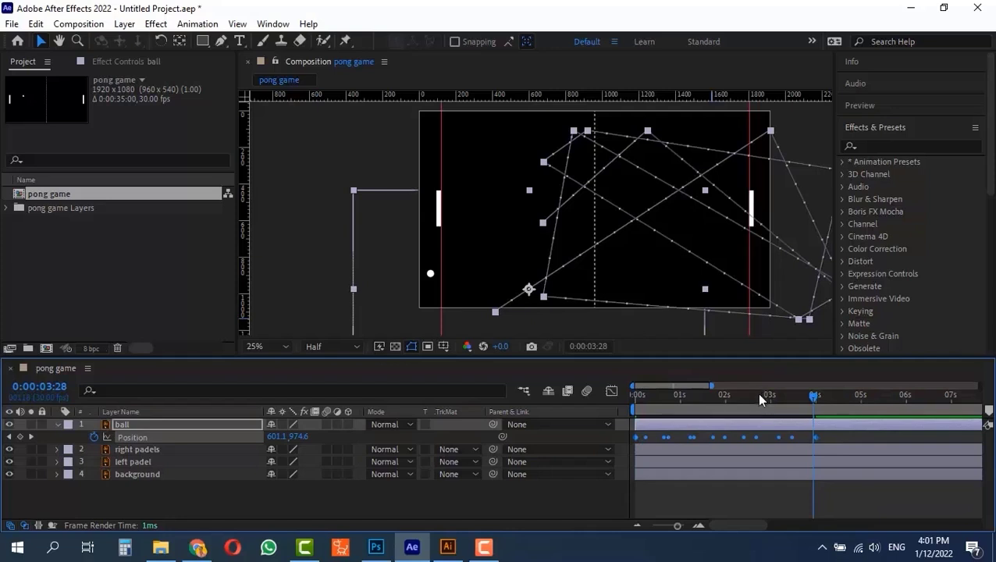
left_click_drag(759, 396, 578, 394)
left_click(317, 234)
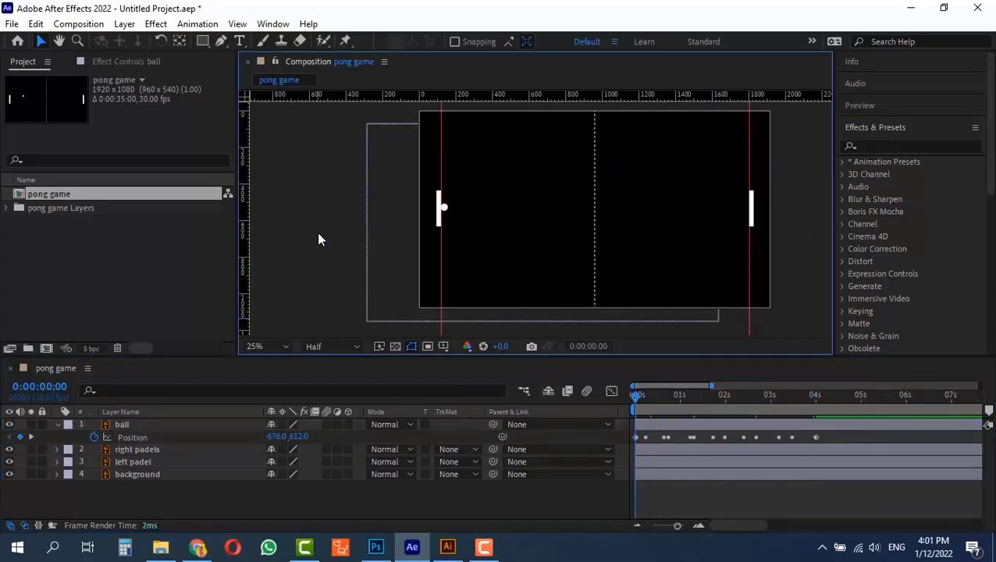
key("space")
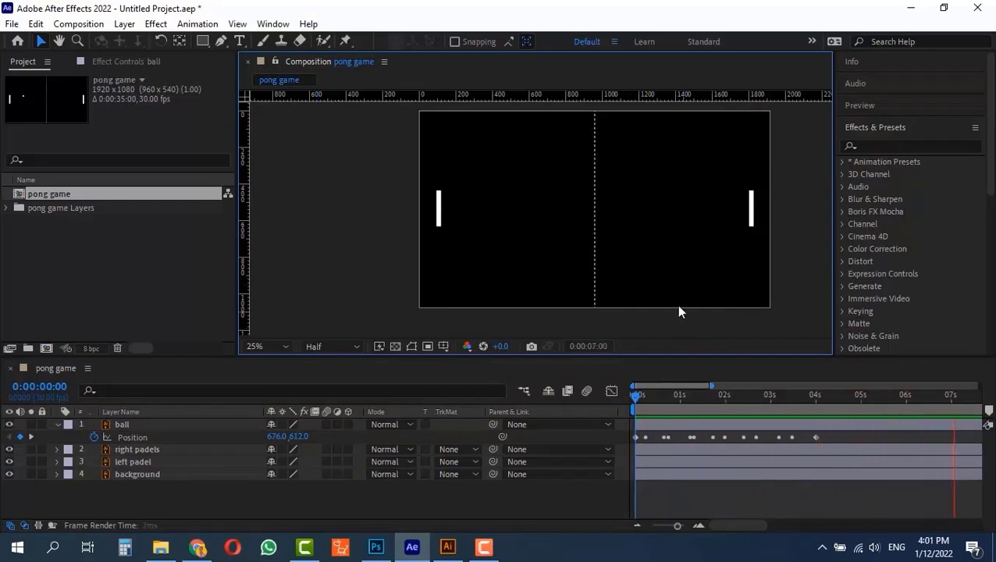
- End the work area at 0:00:04:16, just after the ball's last keyframe, and preview it
left_click_drag(722, 402, 838, 412)
key("n")
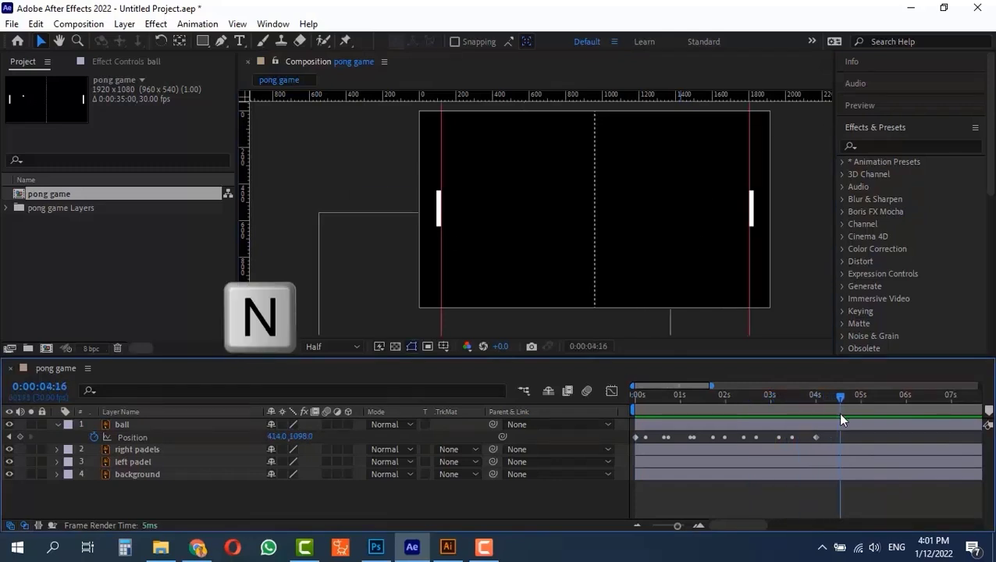
key("space")
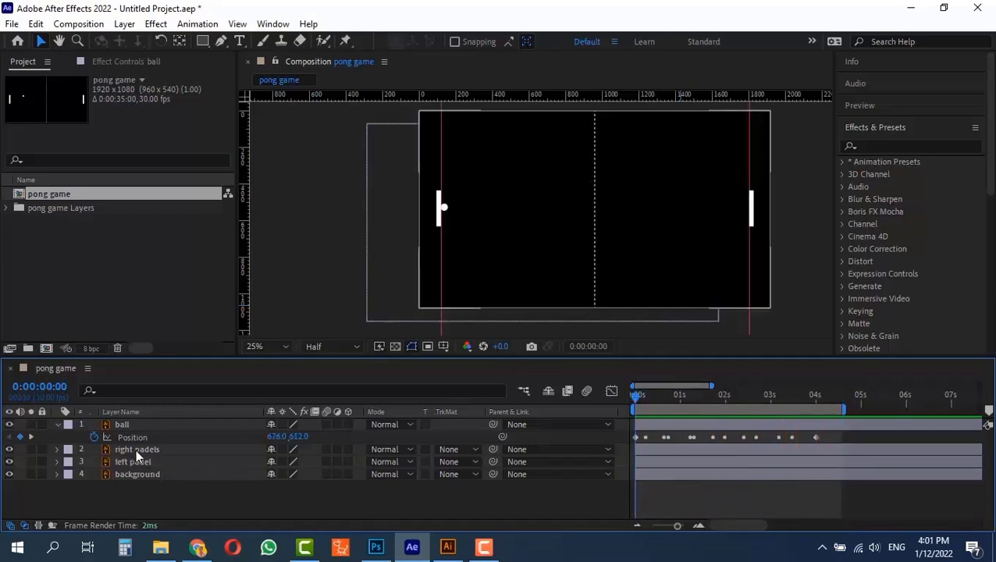
- Add a Position keyframe to the right padels layer at 0:00:00:00, with its Y position set to 702
left_click(135, 449)
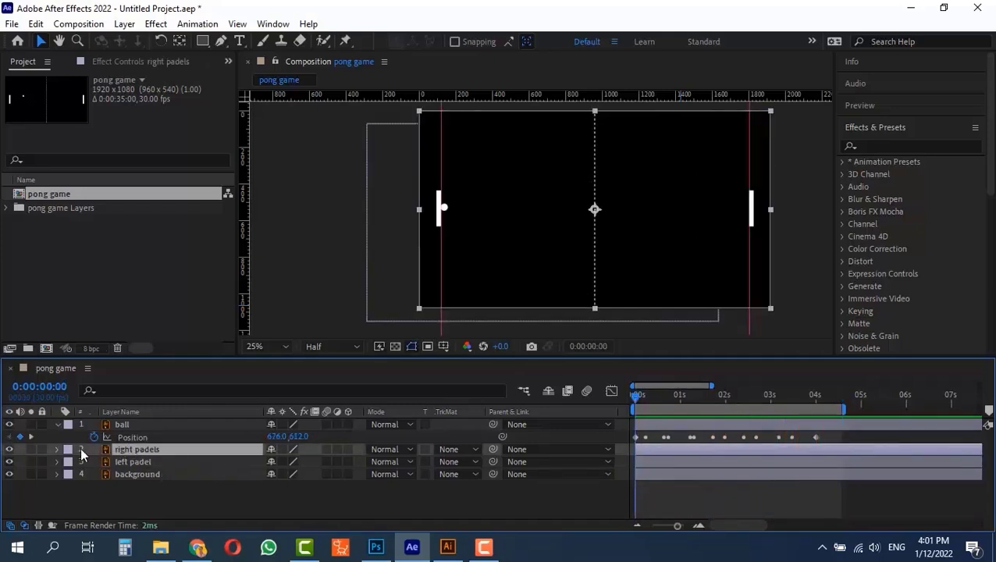
key("alt+shift+p")
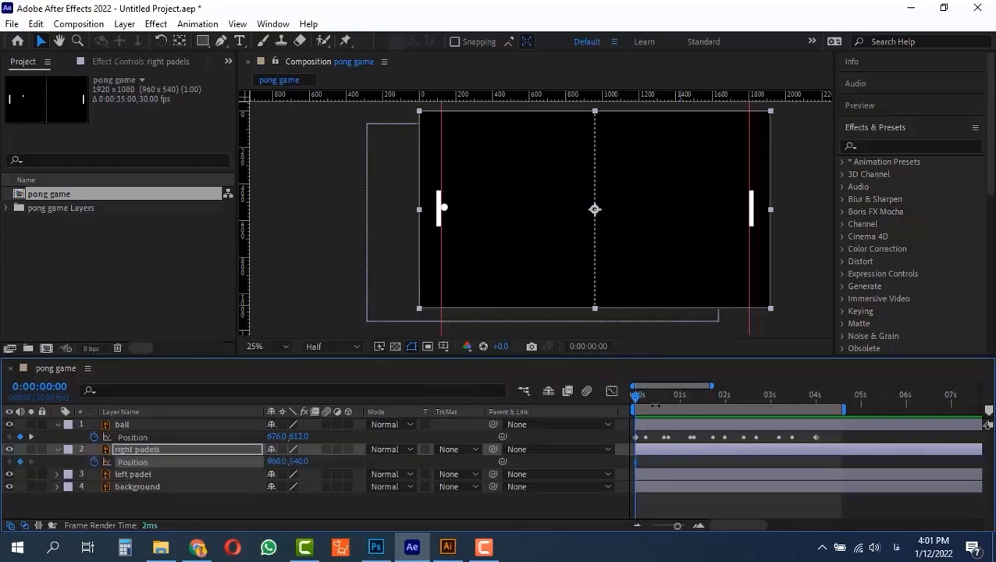
left_click_drag(641, 396, 602, 371)
scroll(786, 213, "up", 2)
left_click_drag(695, 199, 518, 205)
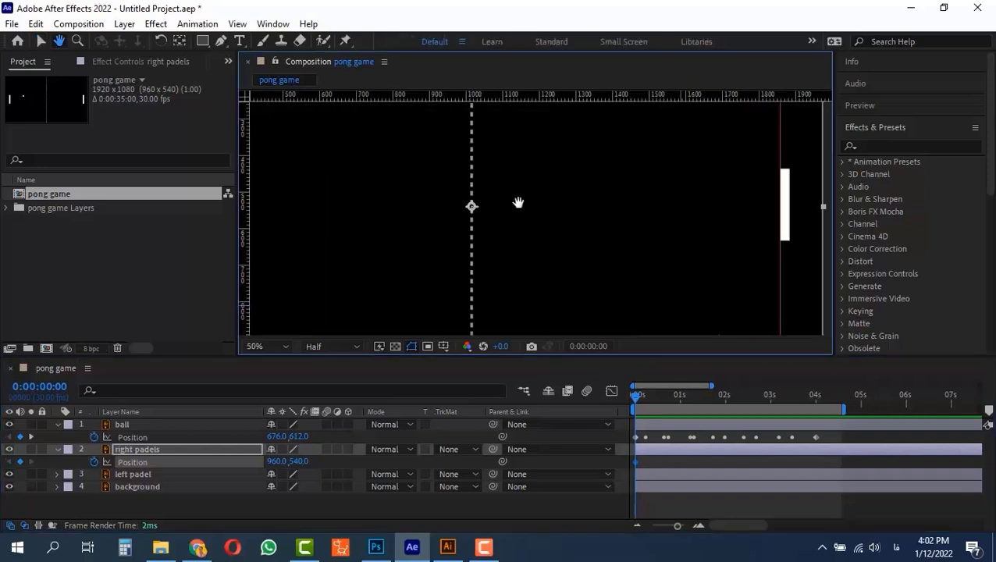
left_click_drag(746, 214, 582, 218)
scroll(582, 219, "down", 2)
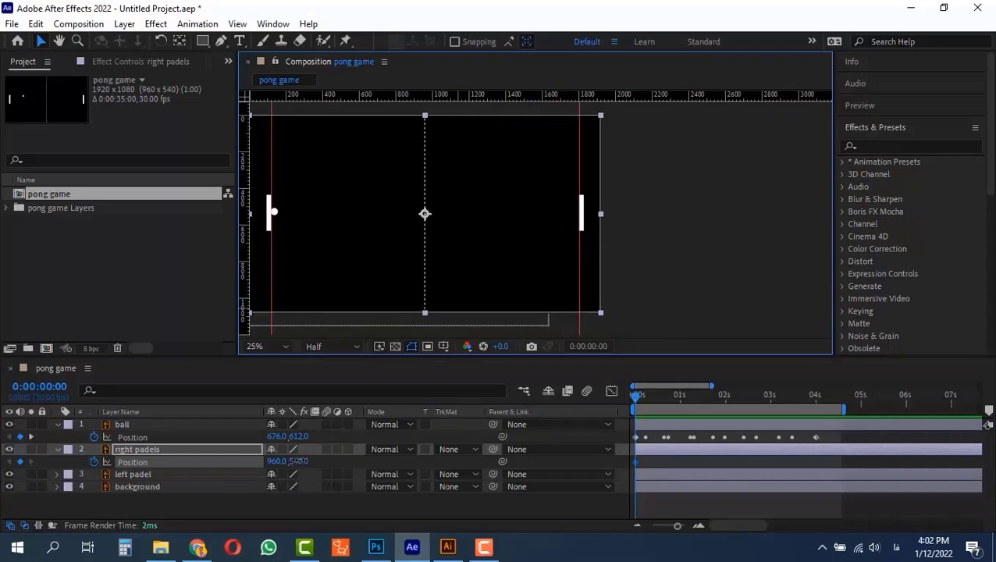
left_click_drag(298, 461, 414, 457)
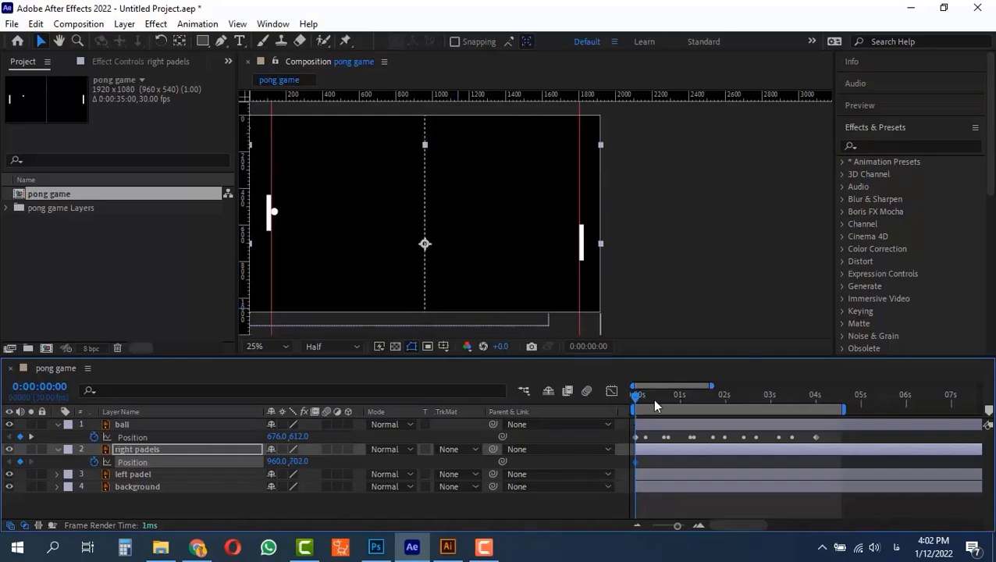
- Keyframe the right padels' Y position at 288 on 0:00:00:07 and at 842 on 0:00:00:15
left_click_drag(641, 398, 644, 400)
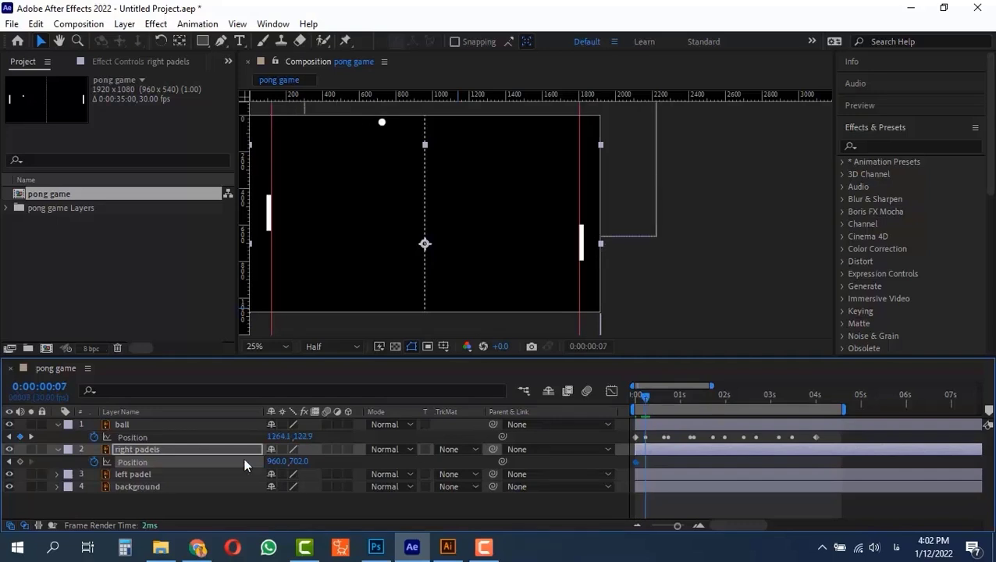
left_click_drag(306, 465, 2, 463)
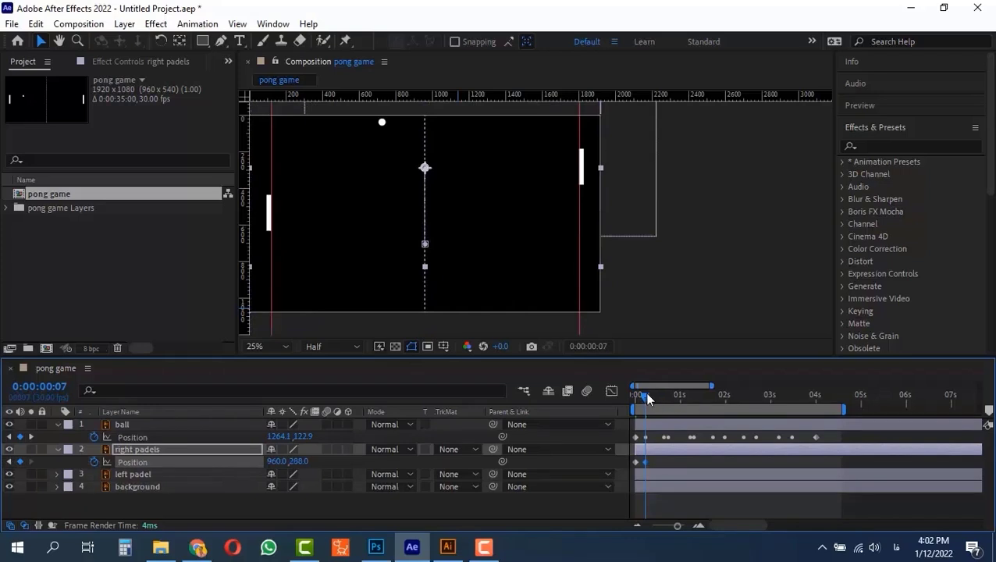
mouse_move(644, 392)
left_mouse_down()
mouse_move(605, 391)
mouse_move(658, 399)
left_mouse_up()
key("Page_Up")
left_click_drag(299, 462, 689, 476)
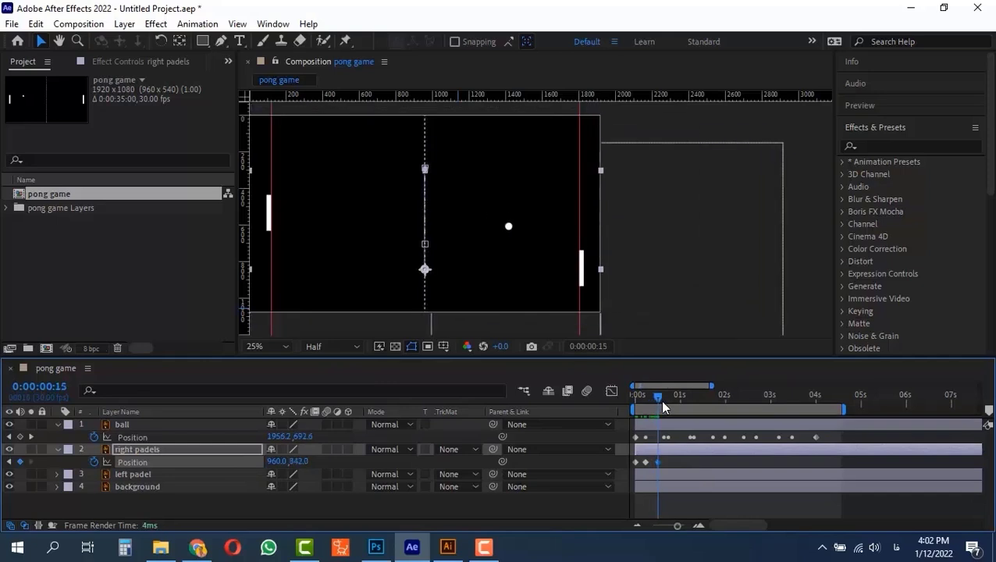
- Nudge the ball right and slightly up at its 0:00:00:19 Position keyframe so it touches the right paddle
left_click_drag(660, 399, 666, 401)
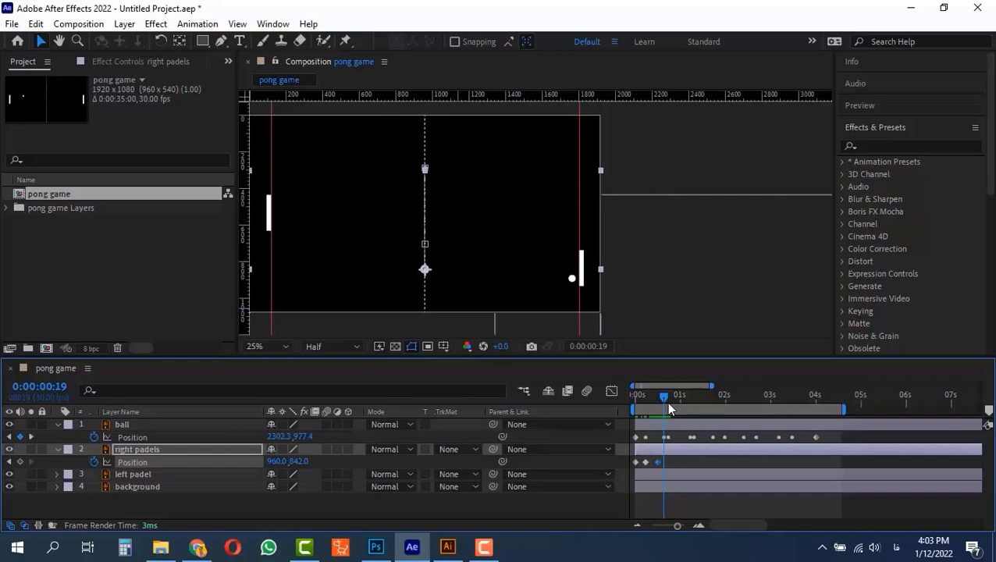
scroll(679, 463, "up", 2)
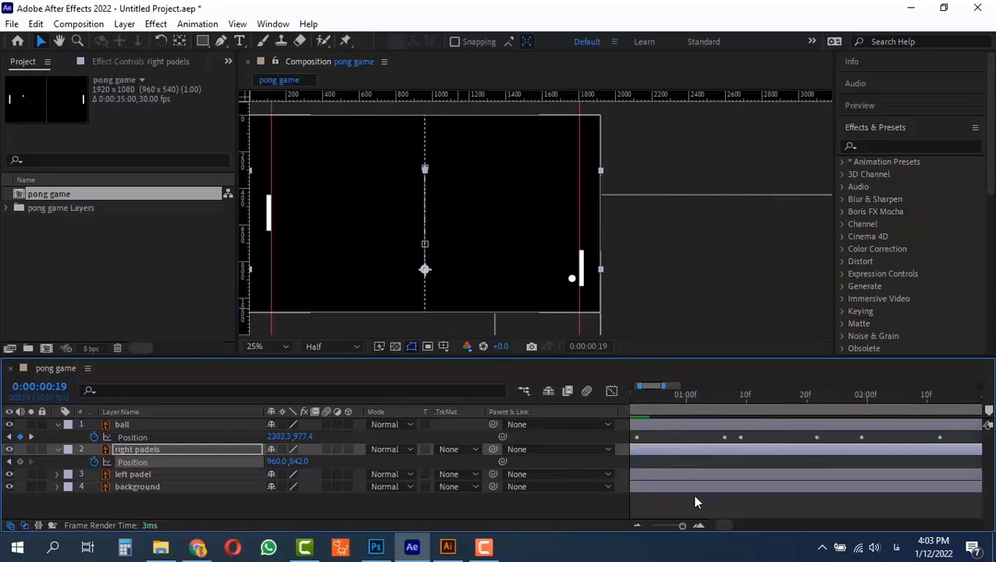
key("space")
left_click_drag(694, 497, 873, 466)
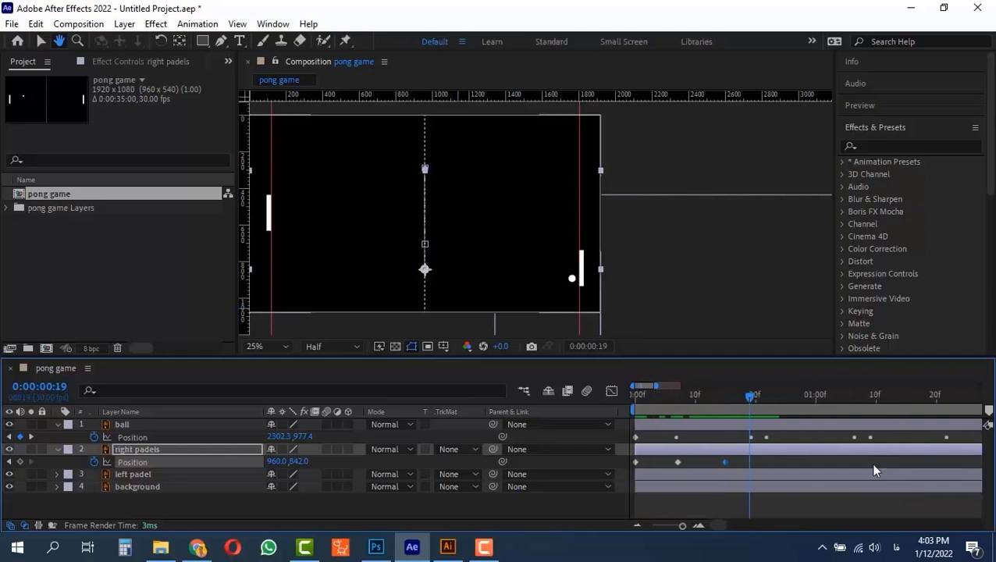
key("v")
left_click(750, 437)
key("Right")
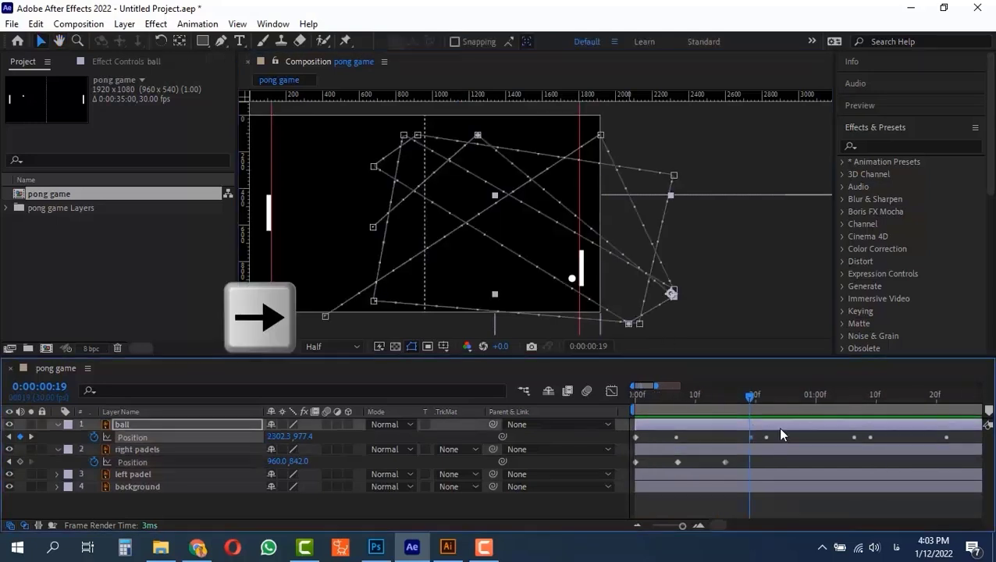
key("Up")
key("Right")
key("Right")
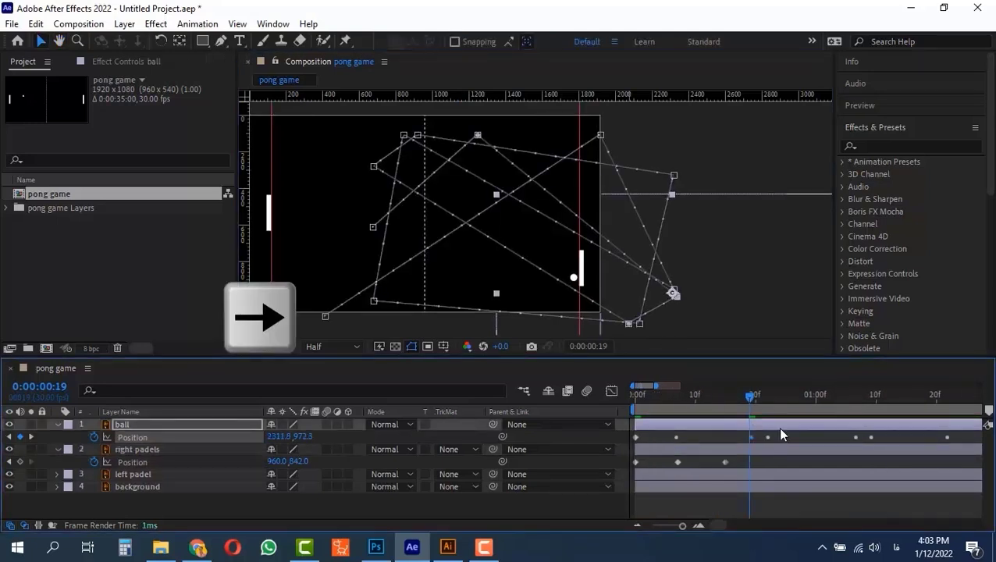
key("Up")
key("Right")
key("Right")
key("Up")
key("Right")
key("Right")
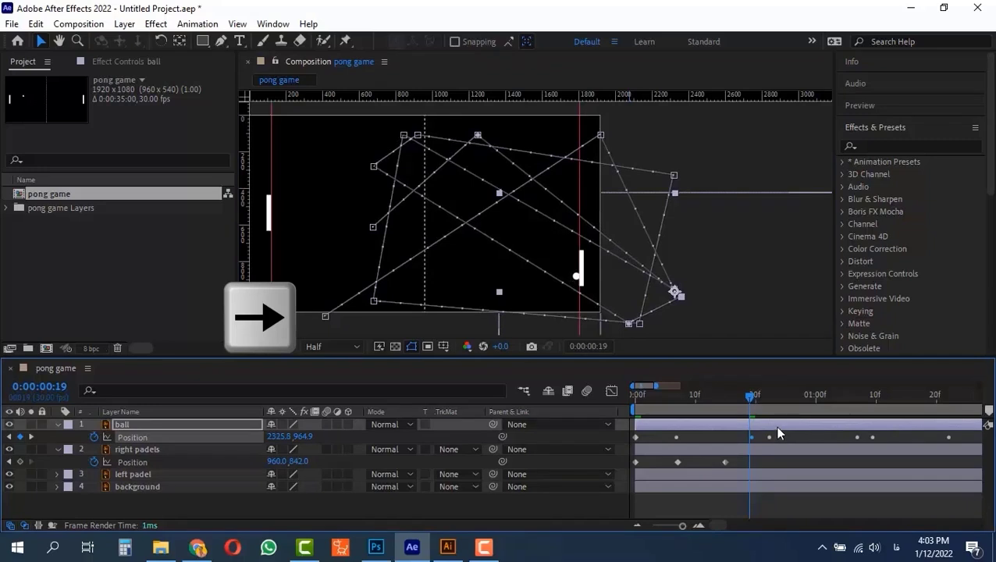
- Nudge the ball down at its 0:00:00:22 Position keyframe so it meets the bottom edge of the frame
left_click_drag(751, 401, 768, 416)
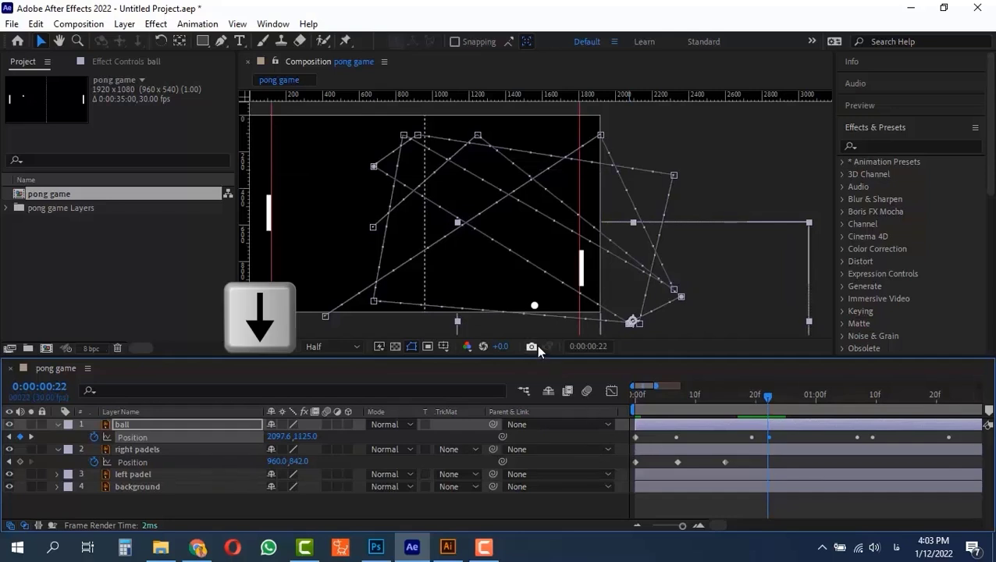
key("Down")
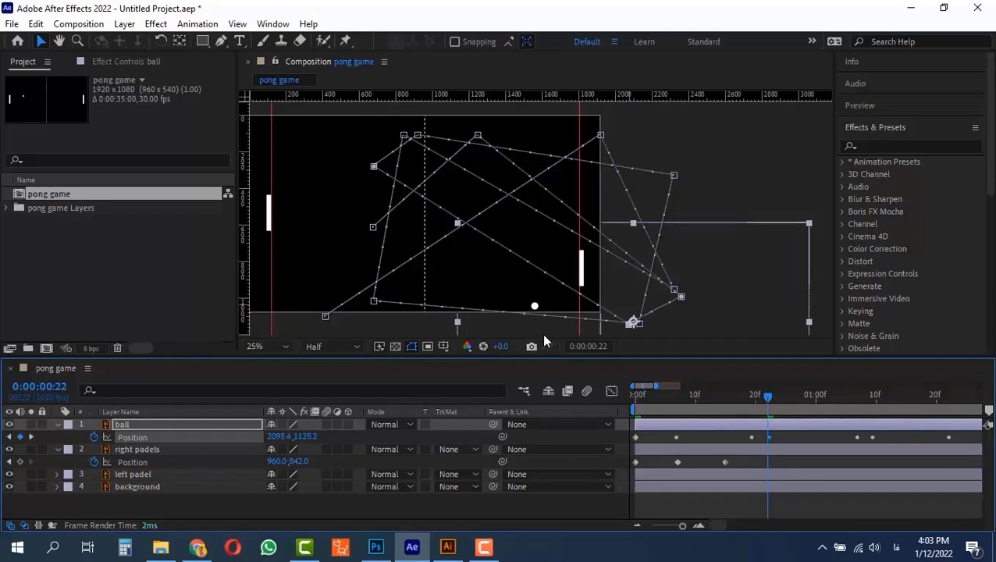
key("Right")
key("Down")
key("Down")
key("period")
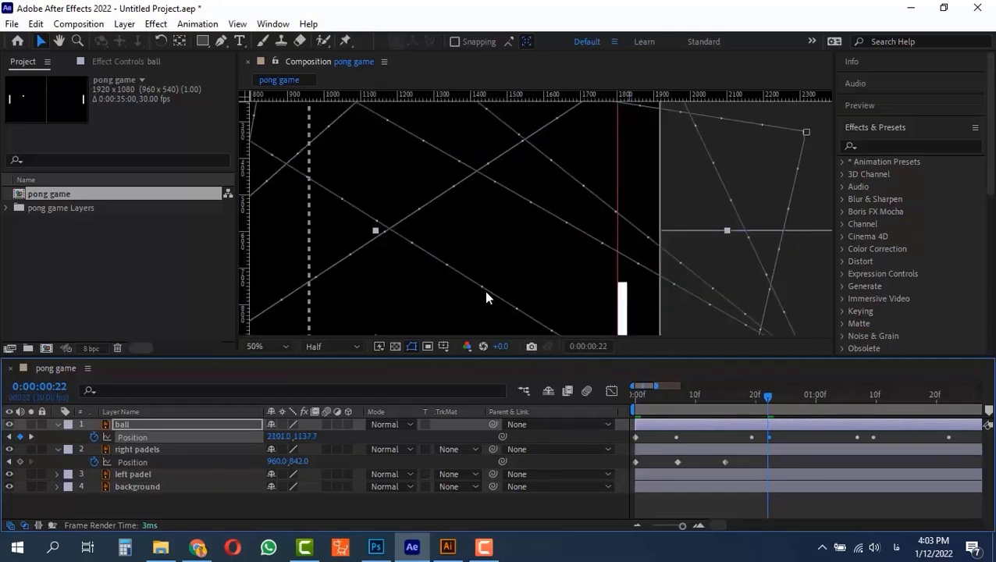
key("space")
left_click_drag(555, 309, 576, 152)
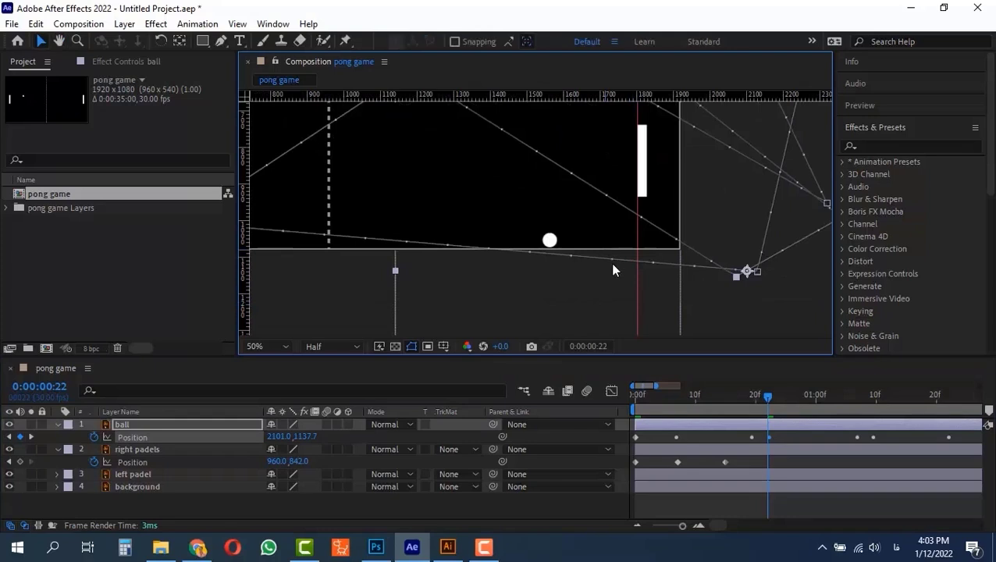
key("Down")
key("Down")
key("Up")
- Nudge the ball's 0:00:00:19 keyframe slightly left to about 2322.3, 969.8, and scrub back to check the contact with the right paddle
left_click_drag(767, 397, 746, 404)
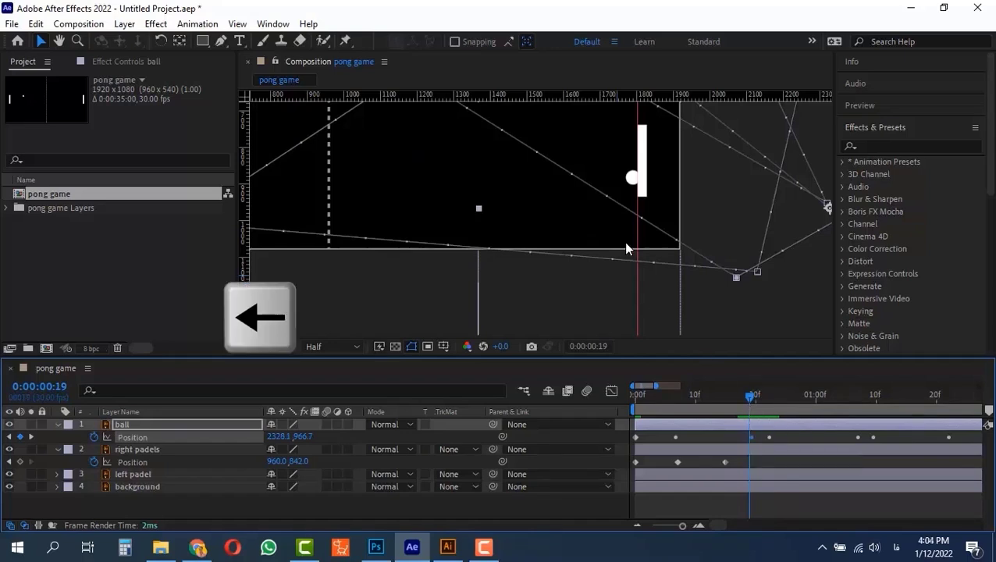
key("Left")
key("Left")
key("Left")
key("Left")
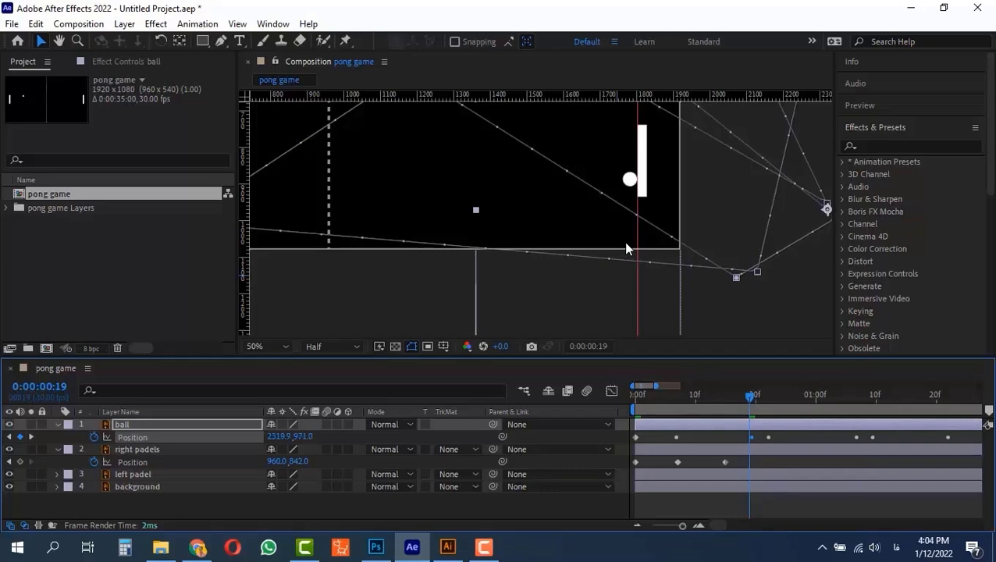
key("Right")
left_click_drag(749, 396, 726, 399)
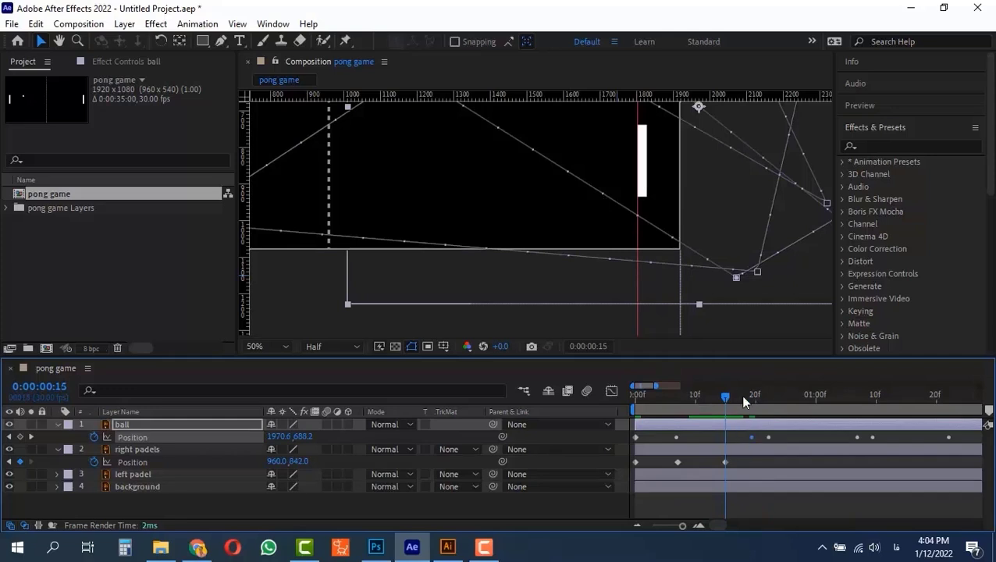
left_click(748, 394)
scroll(553, 216, "down", 2)
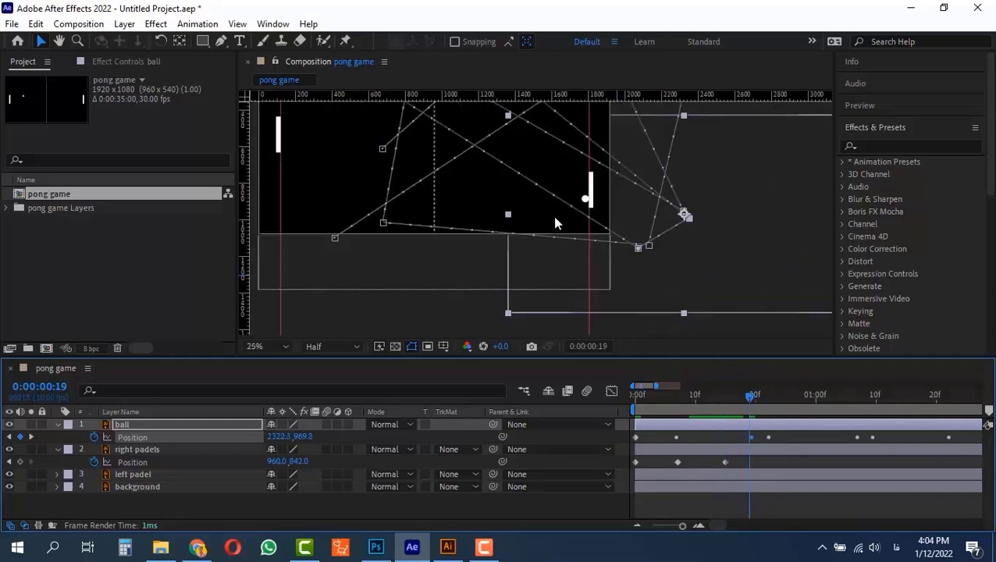
- Keyframe the right padels' Y position at 613 on 0:00:00:23 and at 942.9 on 0:00:00:20
left_click_drag(748, 394, 772, 394)
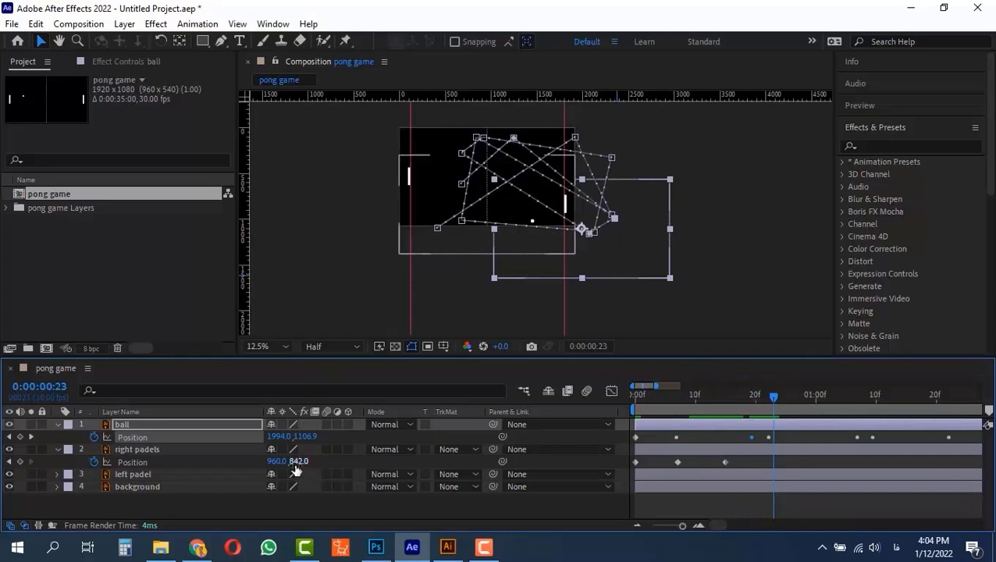
left_click_drag(296, 462, 130, 462)
left_click_drag(767, 398, 751, 422)
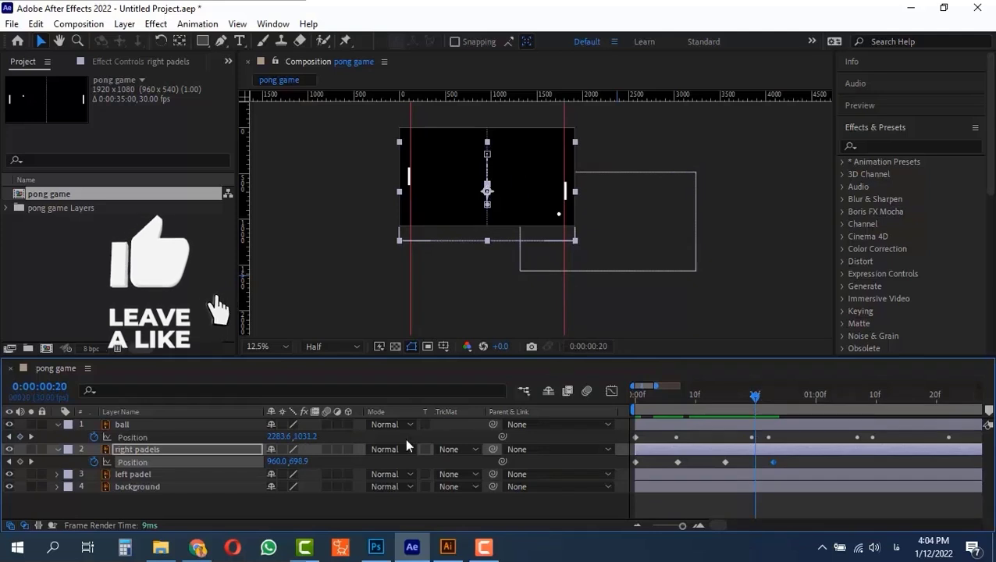
left_click_drag(302, 462, 492, 448)
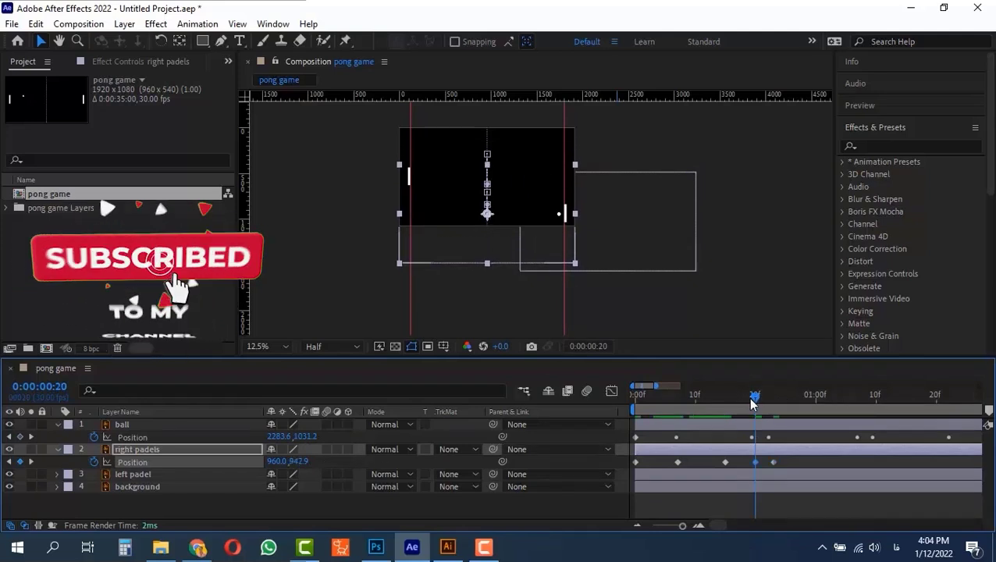
- Keyframe the right padels' Y position at 382 on 0:00:01:06, and move that keyframe earlier to about 0:00:01:01
left_click_drag(751, 399, 851, 400)
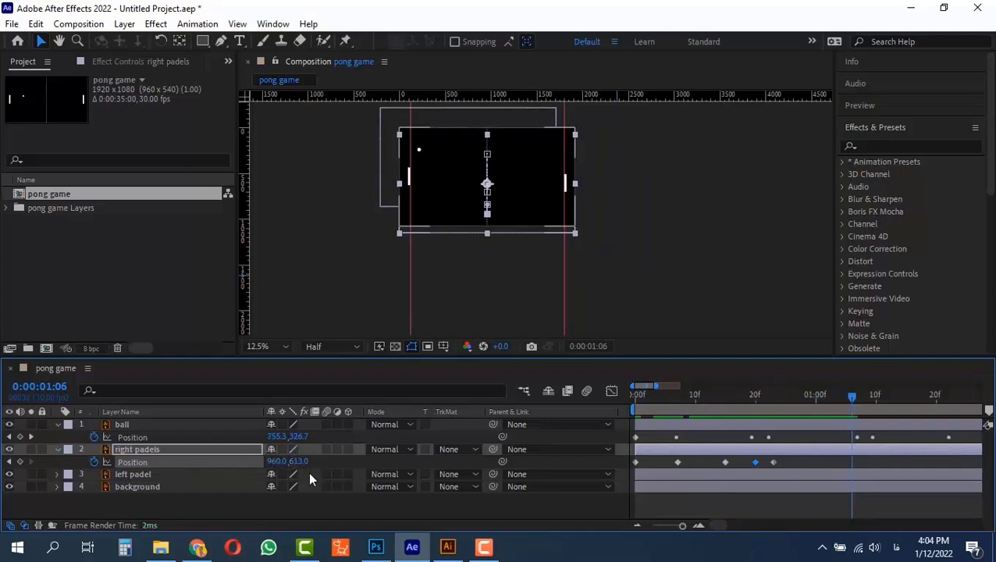
left_click_drag(322, 462, 144, 451)
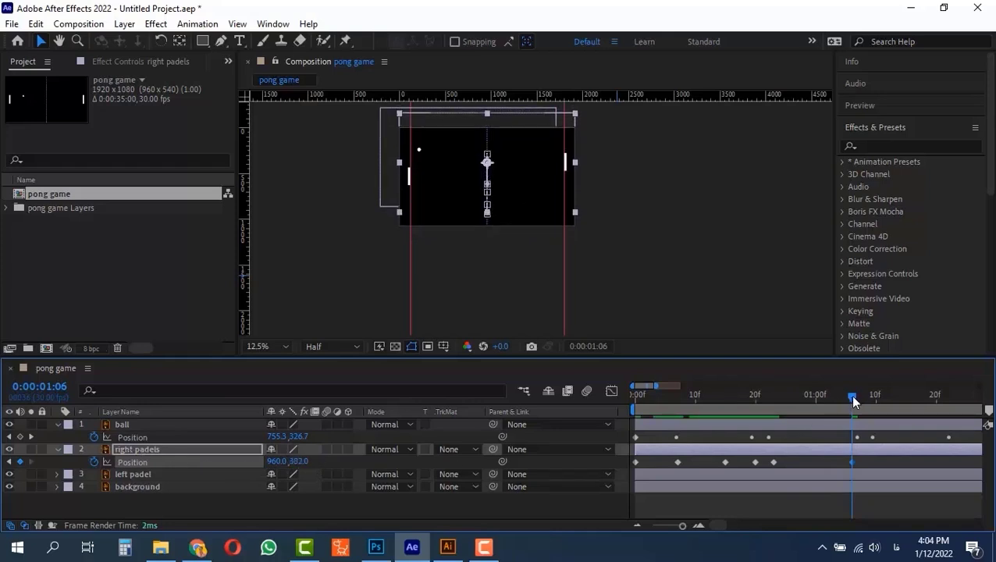
mouse_move(853, 400)
left_mouse_down()
mouse_move(936, 403)
mouse_move(853, 400)
left_mouse_up()
left_click_drag(852, 462, 821, 462)
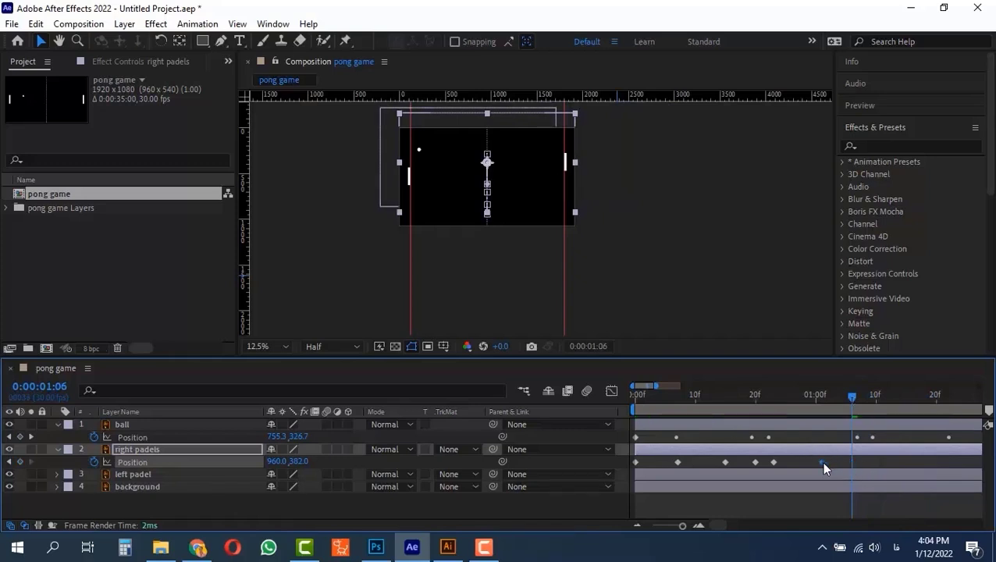
- Keyframe the right padels' Y position at 601 on 0:00:01:07 and at 749 on 0:00:01:16
left_click(858, 401)
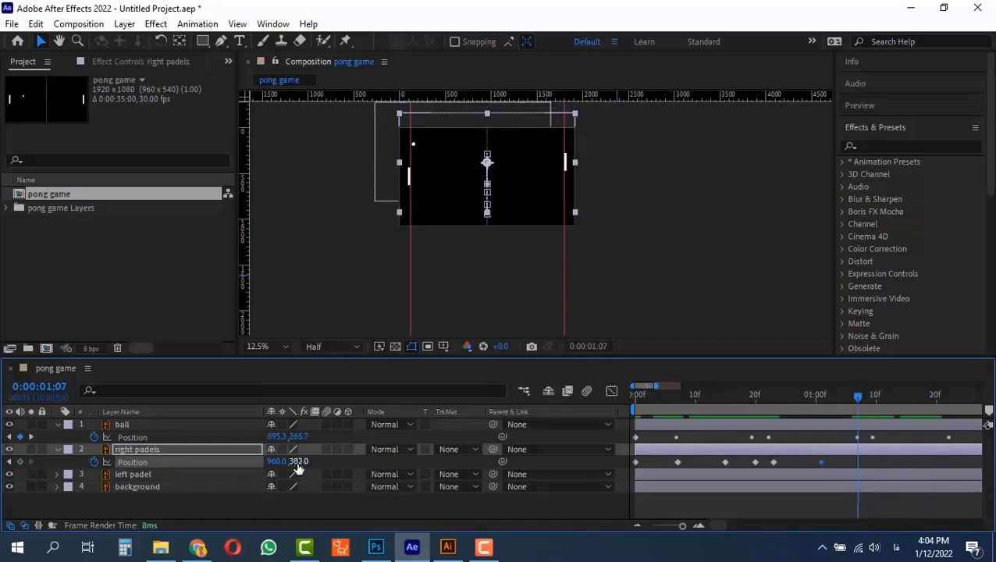
left_click_drag(298, 463, 449, 472)
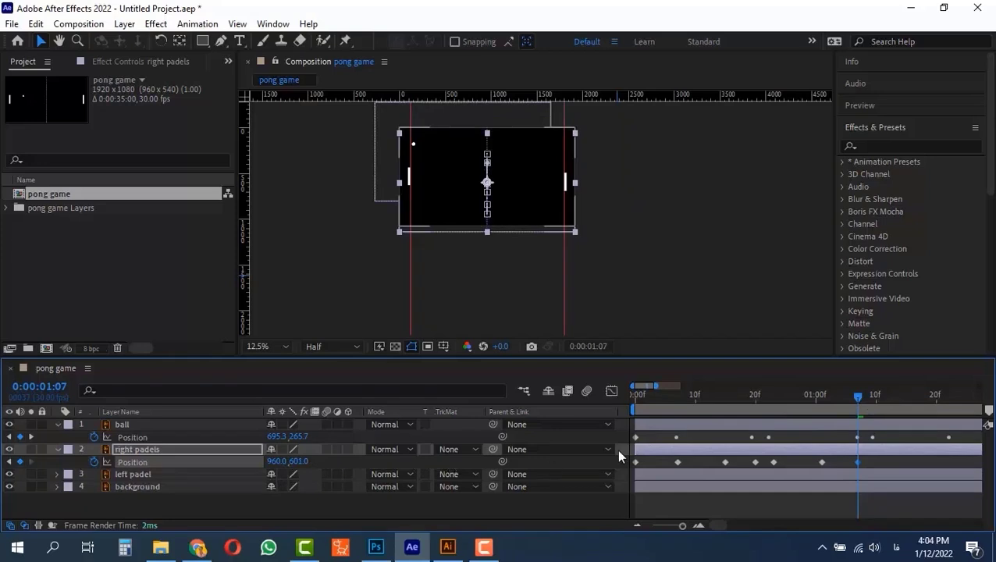
left_click_drag(858, 402, 911, 412)
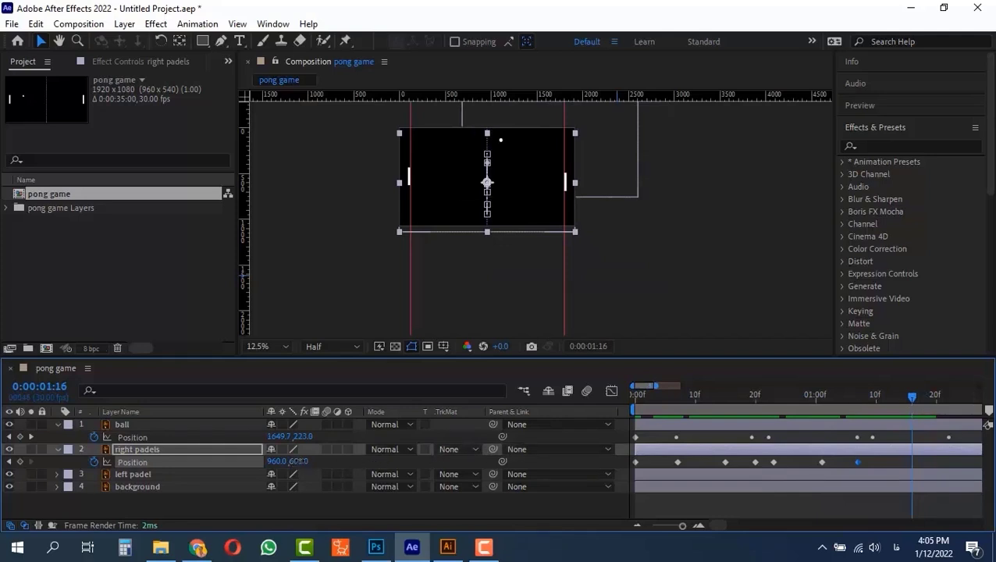
left_click_drag(298, 461, 400, 462)
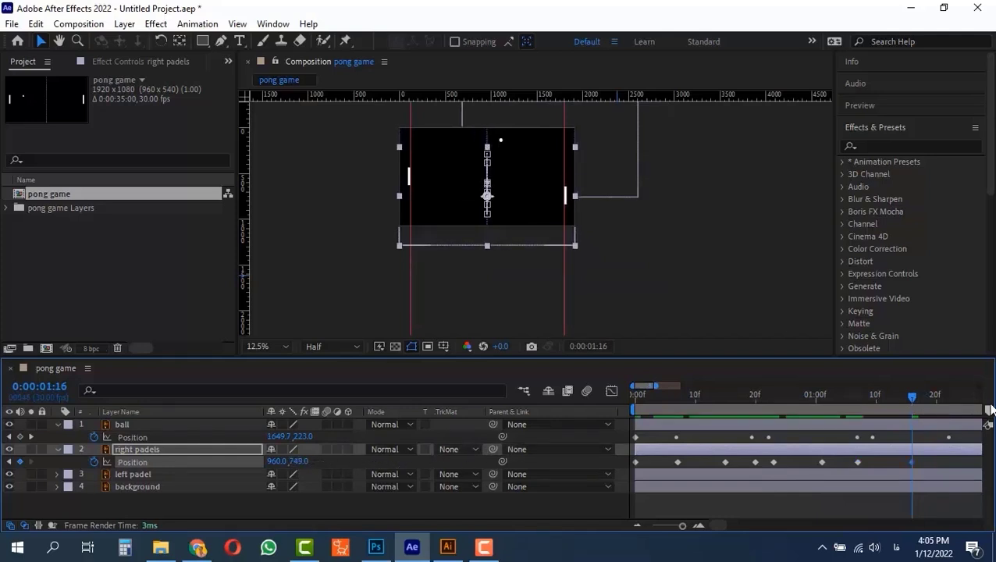
- Keyframe the right padels' Y position at 172 on 0:00:01:19 to raise the paddle near the top of the frame
left_click_drag(928, 402, 934, 402)
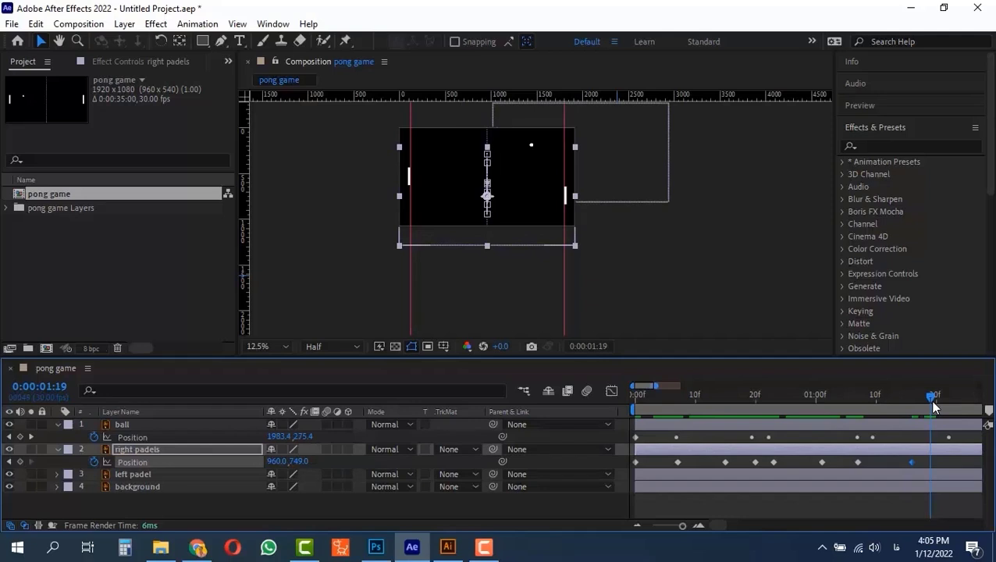
left_click_drag(302, 462, 2, 396)
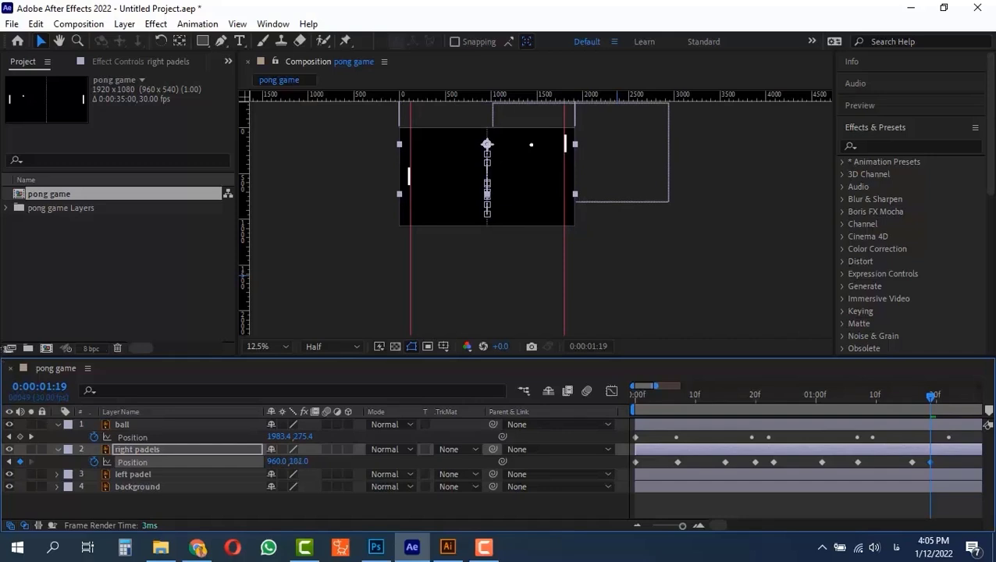
left_click_drag(2, 349, 3, 342)
mouse_move(933, 400)
left_mouse_down()
mouse_move(957, 400)
mouse_move(932, 398)
left_mouse_up()
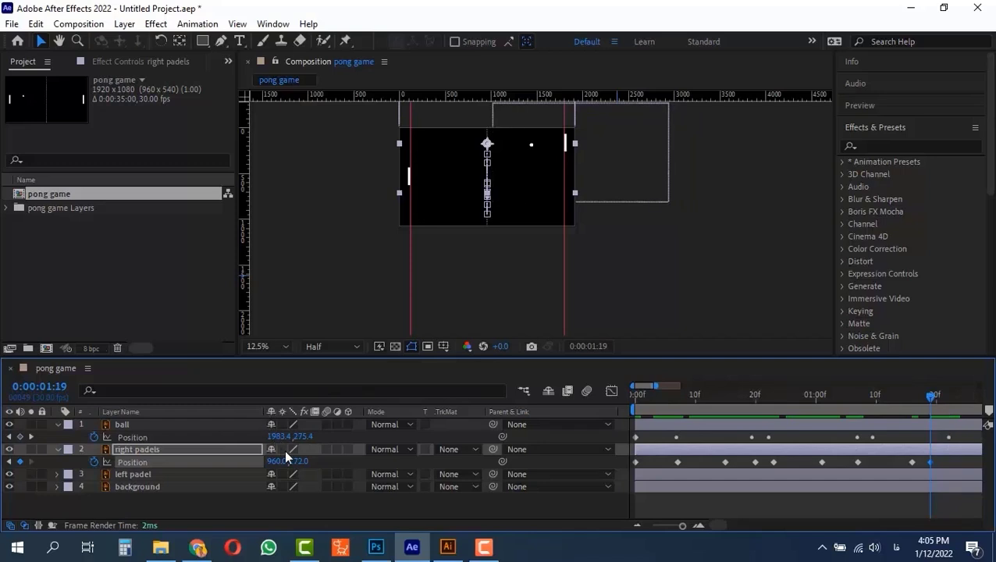
- Keyframe the right padels' Y position at 228 on 0:00:01:19 and at 595 on 0:00:02:00
left_click_drag(299, 460, 334, 456)
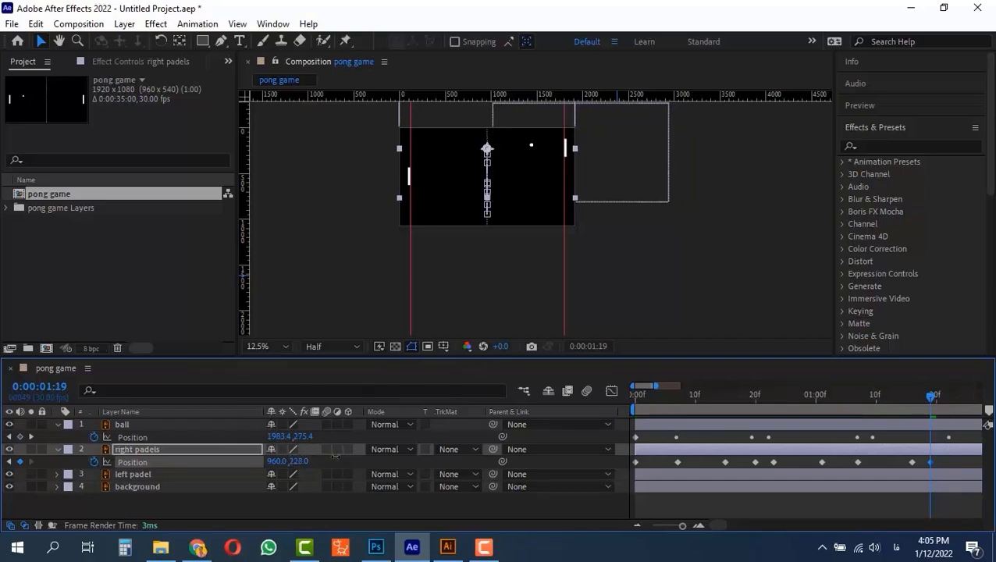
left_click_drag(936, 397, 589, 400)
left_click_drag(697, 402, 829, 395)
key("space")
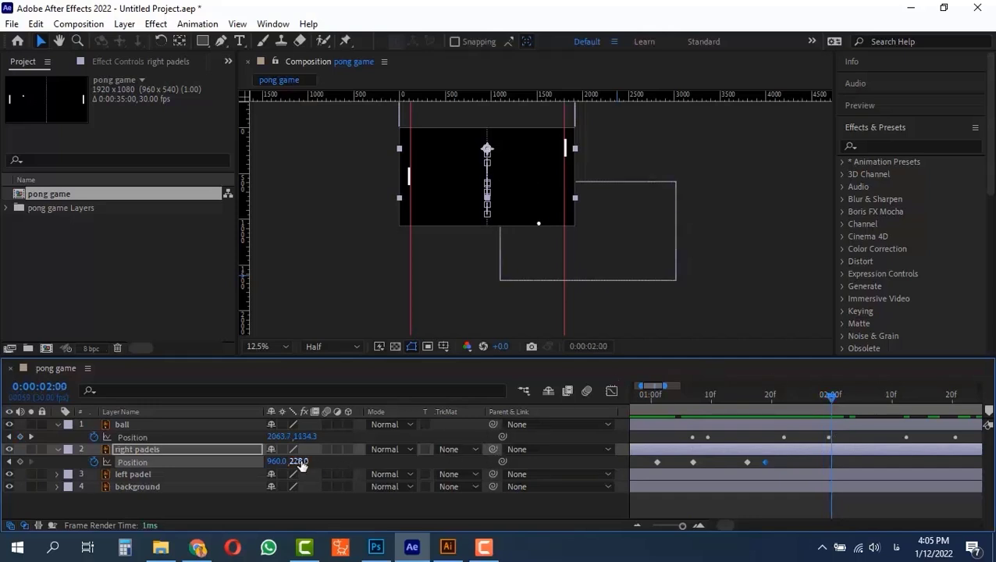
left_click_drag(301, 463, 569, 467)
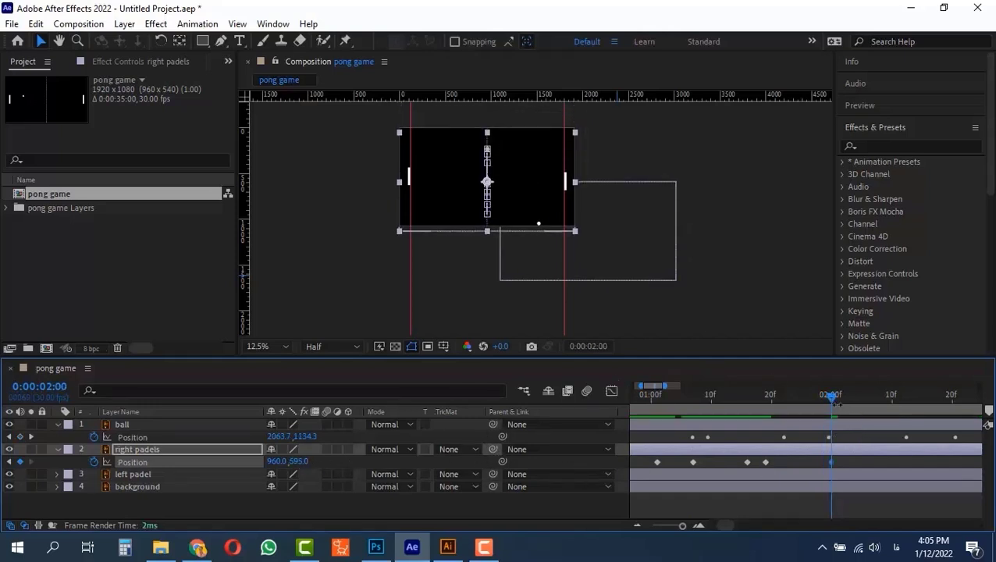
- Keyframe the right padels' Y position at 336 on 0:00:02:14 and at 240 on 0:00:02:23
left_click_drag(833, 406, 916, 413)
left_click_drag(299, 462, 132, 437)
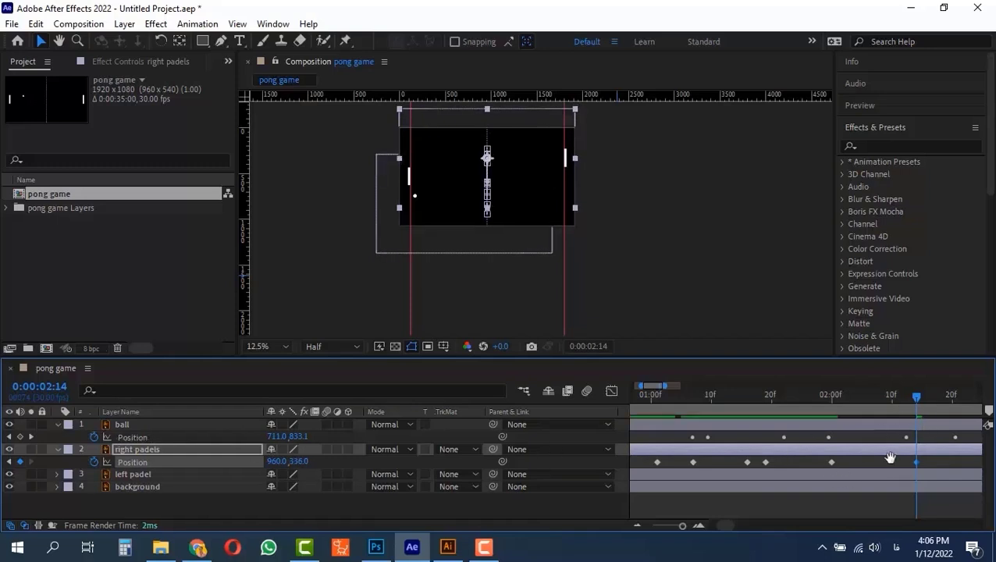
left_click_drag(890, 460, 680, 462)
mouse_move(763, 397)
left_mouse_down()
mouse_move(829, 397)
mouse_move(751, 403)
mouse_move(760, 406)
left_mouse_up()
left_click_drag(302, 462, 293, 462)
- Keyframe the right padels' Y position at 846 on 0:00:03:05 and at 545 on 0:00:03:24
left_click_drag(792, 396, 832, 401)
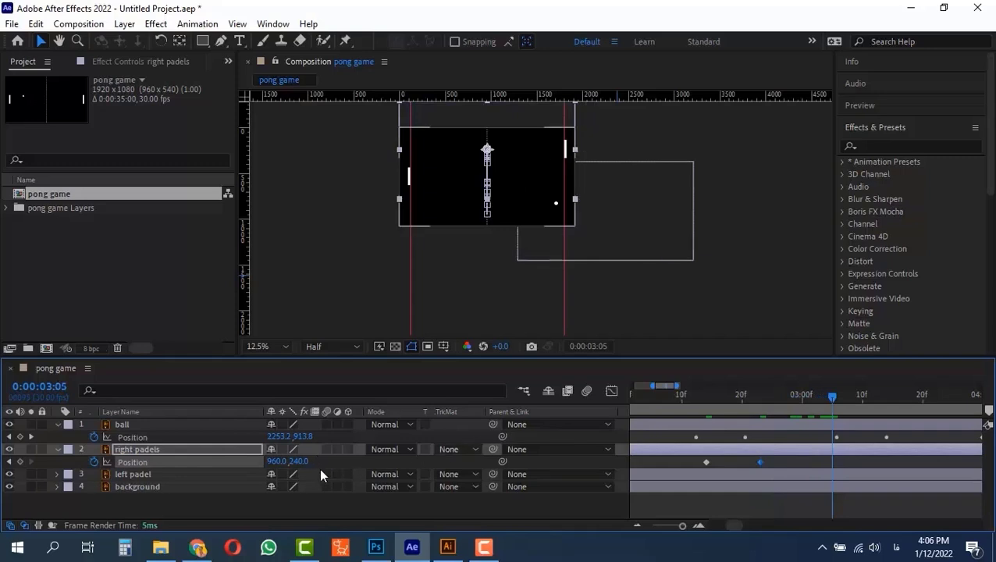
left_click_drag(299, 462, 760, 442)
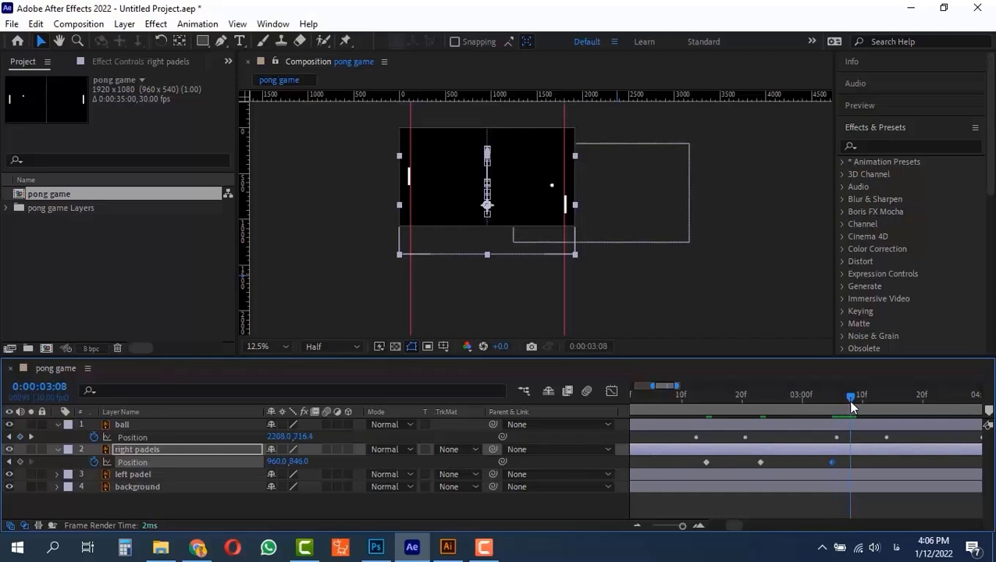
left_click_drag(828, 399, 941, 403)
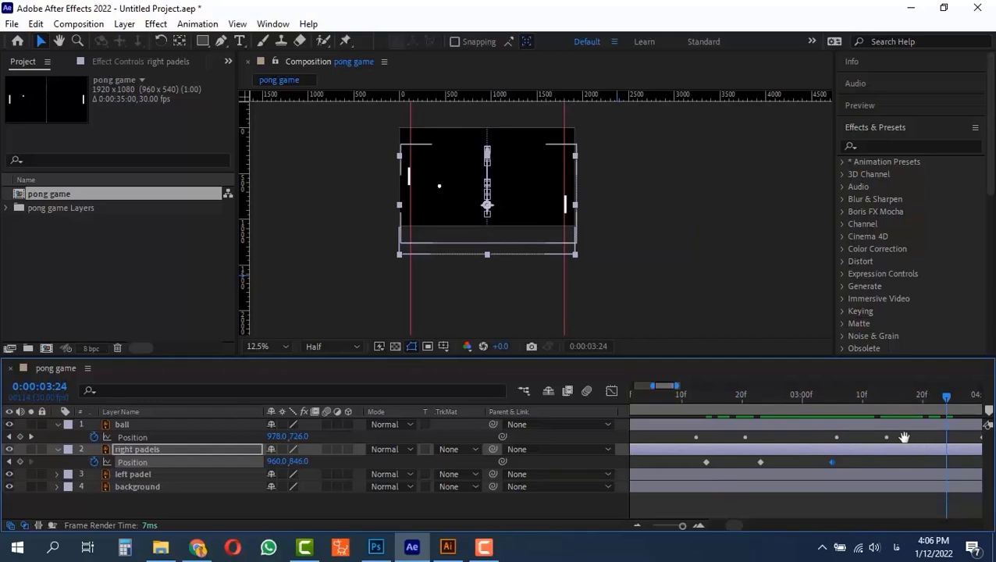
left_click_drag(905, 438, 767, 438)
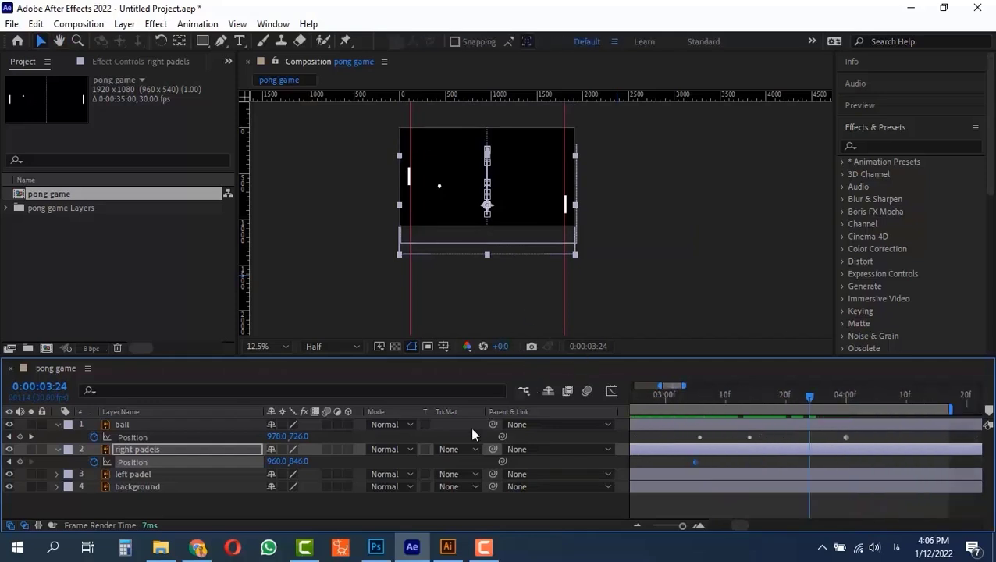
left_click_drag(304, 461, 105, 450)
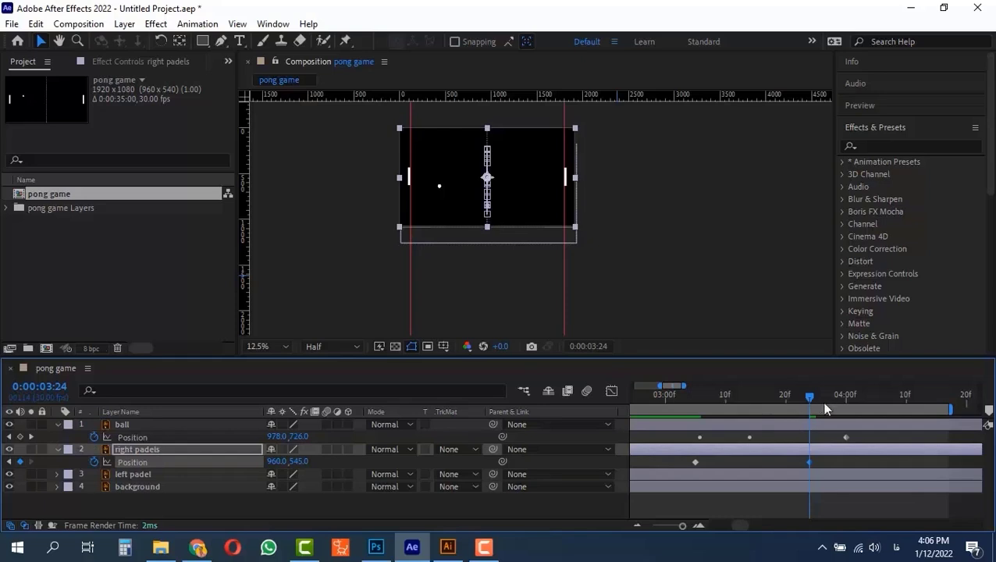
- Keyframe the right padels' Y position at 675 on 0:00:04:07 and at 291 on 0:00:04:17
left_click_drag(817, 404, 887, 399)
left_click_drag(302, 462, 412, 453)
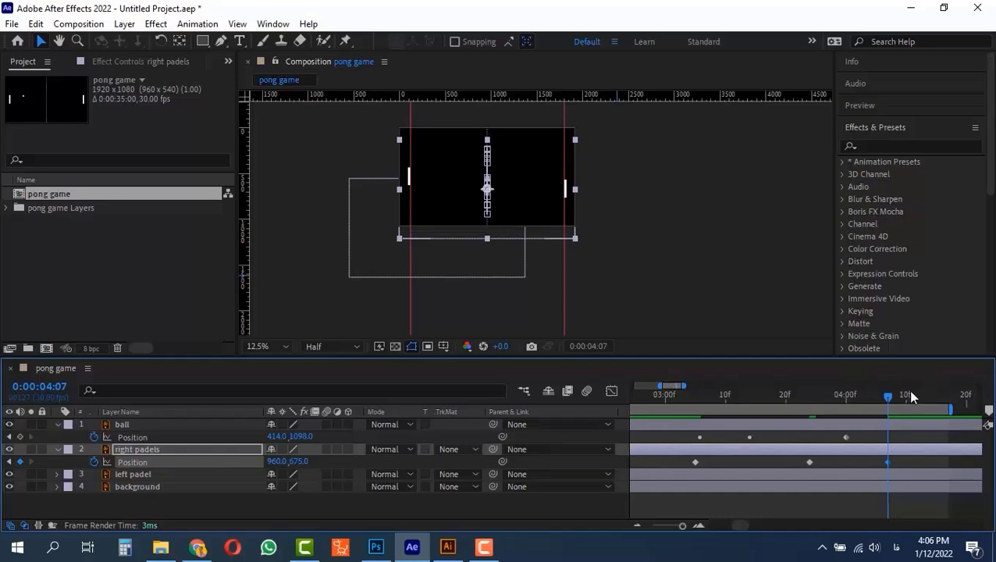
left_click(930, 396)
left_click_drag(295, 462, 78, 402)
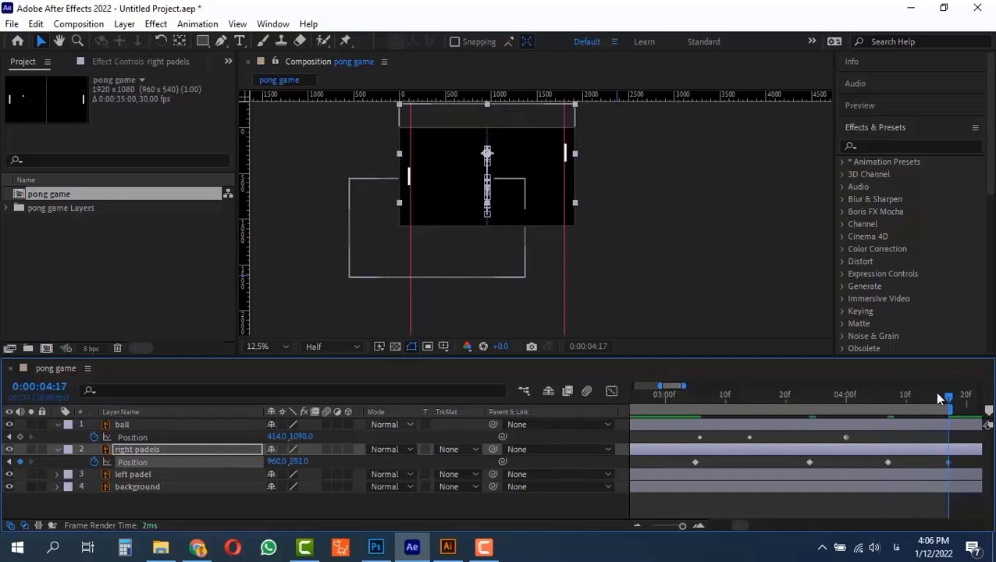
- Play the animation from the start to check the right paddle's movement against the ball
left_click_drag(947, 397, 396, 390)
key("space")
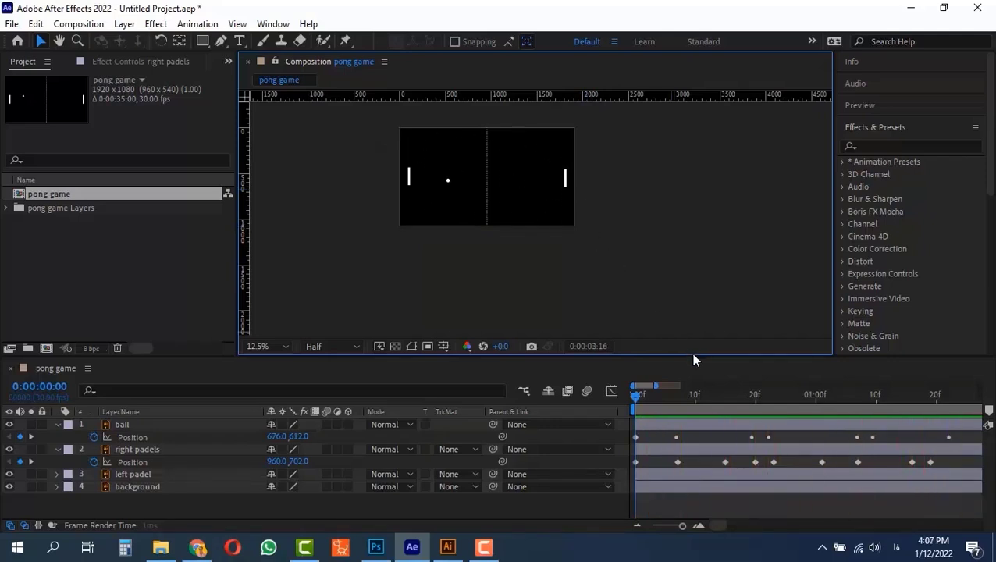
key("space")
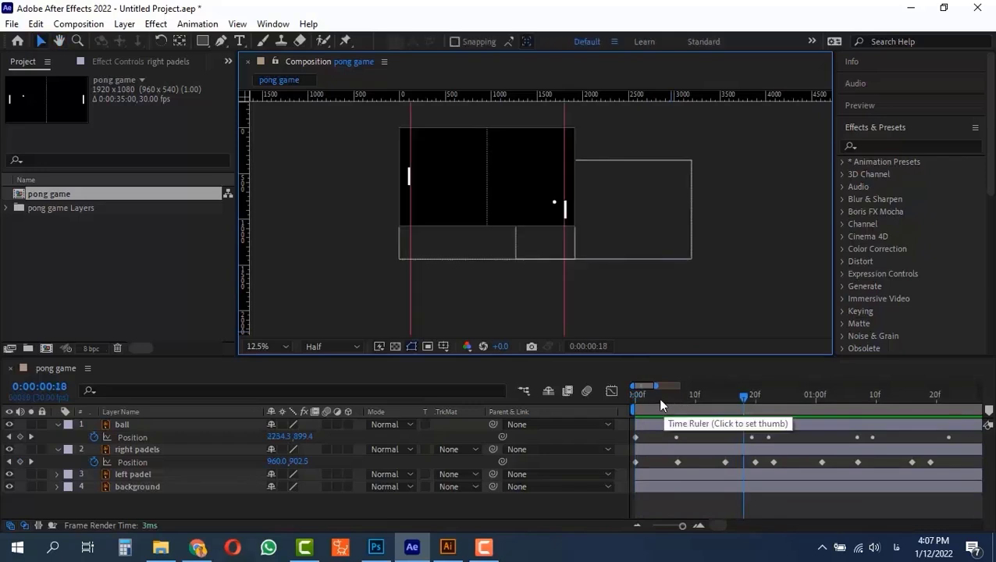
- Add a Position keyframe to the left padel layer at 0:00:00:00, and keyframe its Y position at 782 on 0:00:00:09
left_click_drag(659, 398, 532, 395)
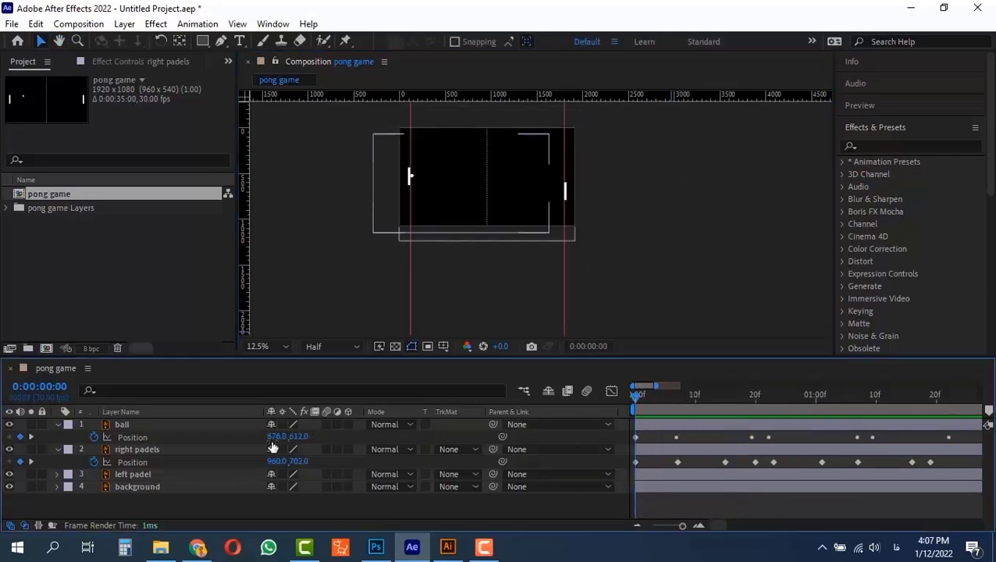
left_click(141, 475)
key("alt+shift+p")
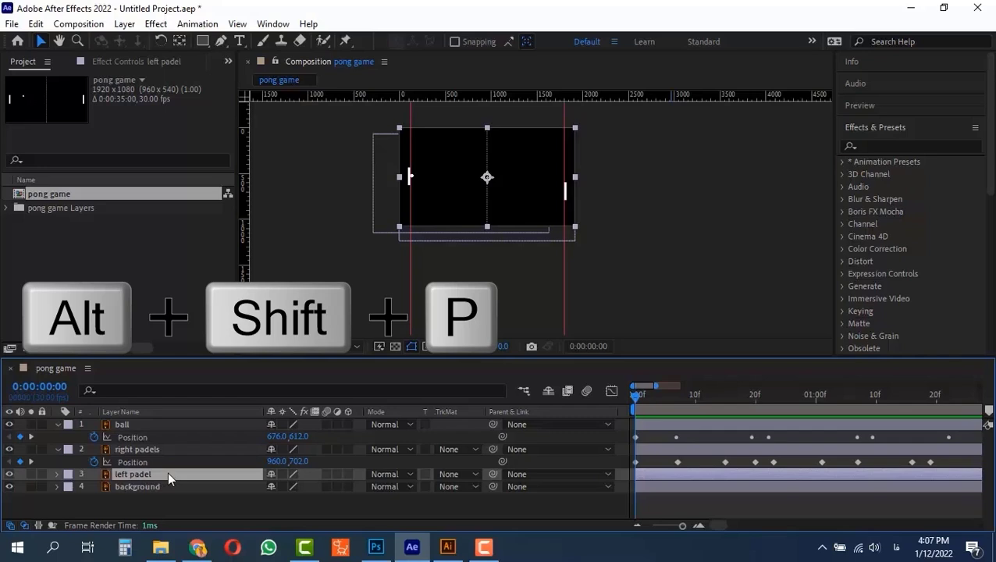
key("alt+shift+p")
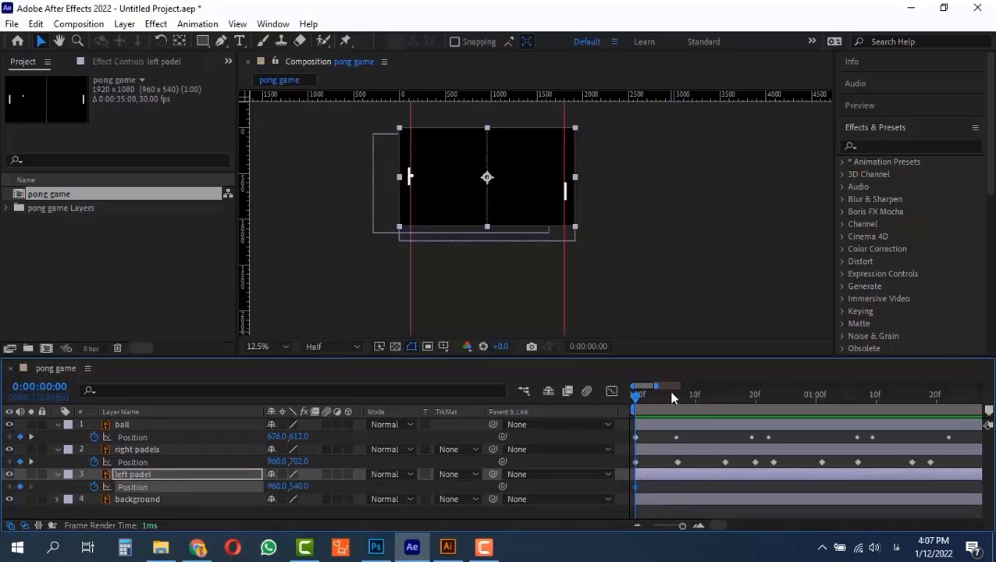
left_click_drag(674, 398, 690, 400)
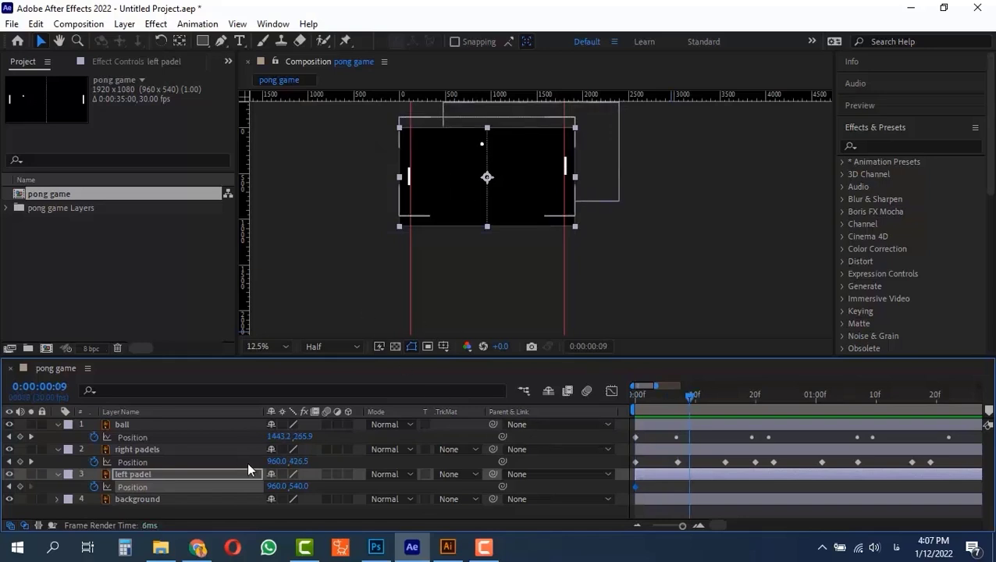
left_click_drag(300, 486, 491, 473)
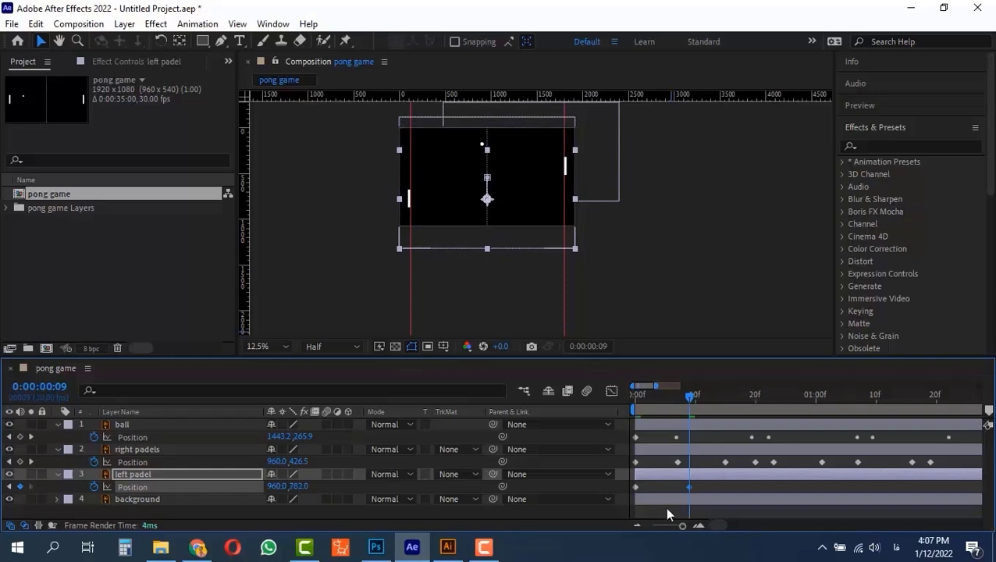
- Keyframe the left padel's Y position at 375 on 0:00:00:22 and at 296 on 0:00:01:05
left_click_drag(688, 396, 768, 403)
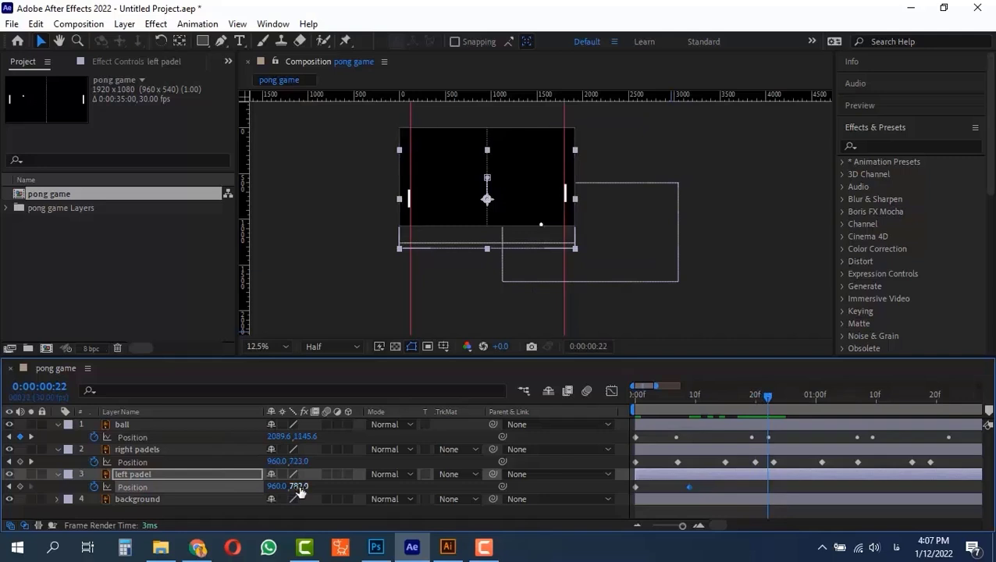
left_click_drag(299, 486, 12, 474)
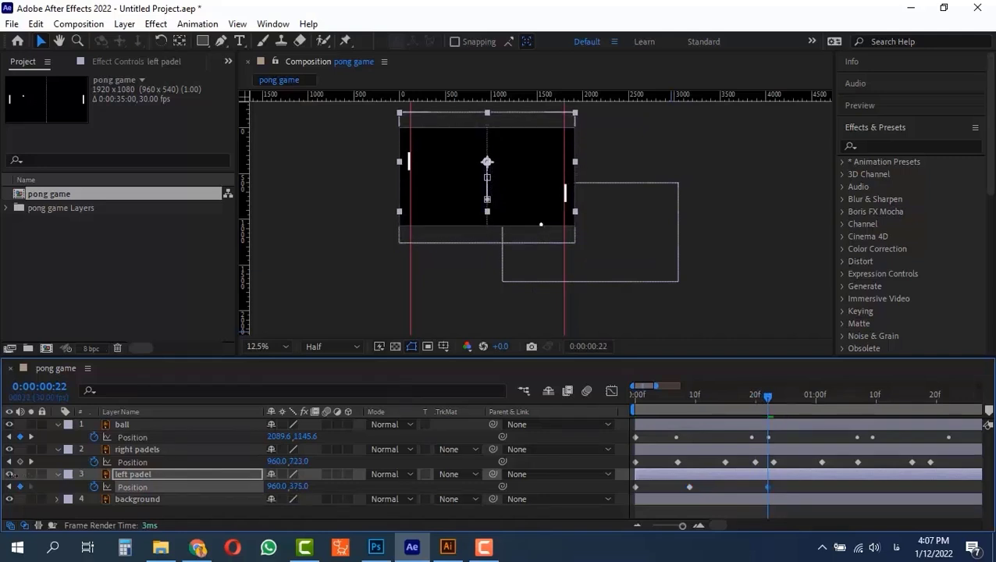
left_click_drag(768, 398, 847, 400)
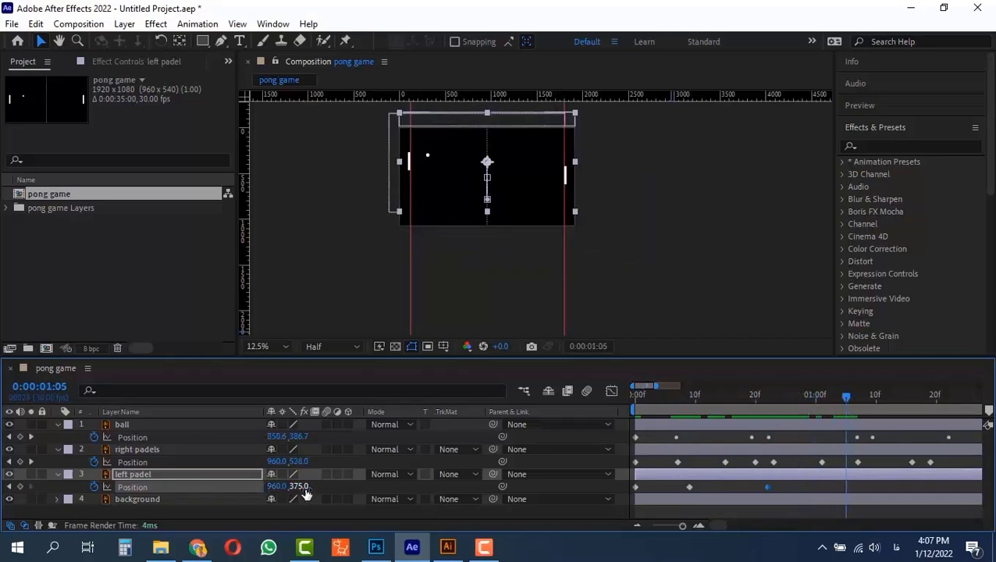
left_click_drag(301, 487, 243, 487)
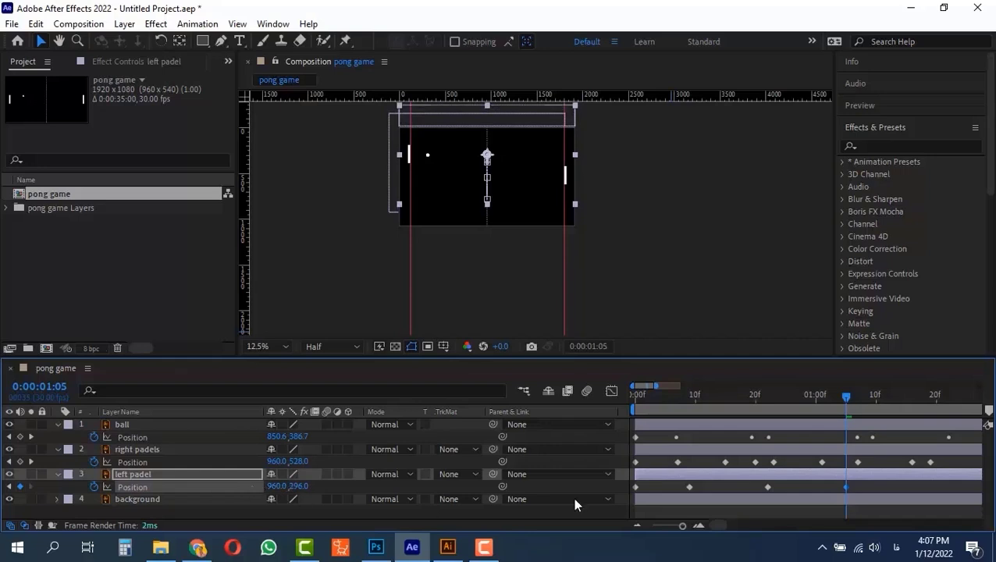
- Copy the left padel's 0:00:00:22 Position keyframe to 0:00:01:00, and set its Y position to 246 on 0:00:01:05
left_click(768, 488)
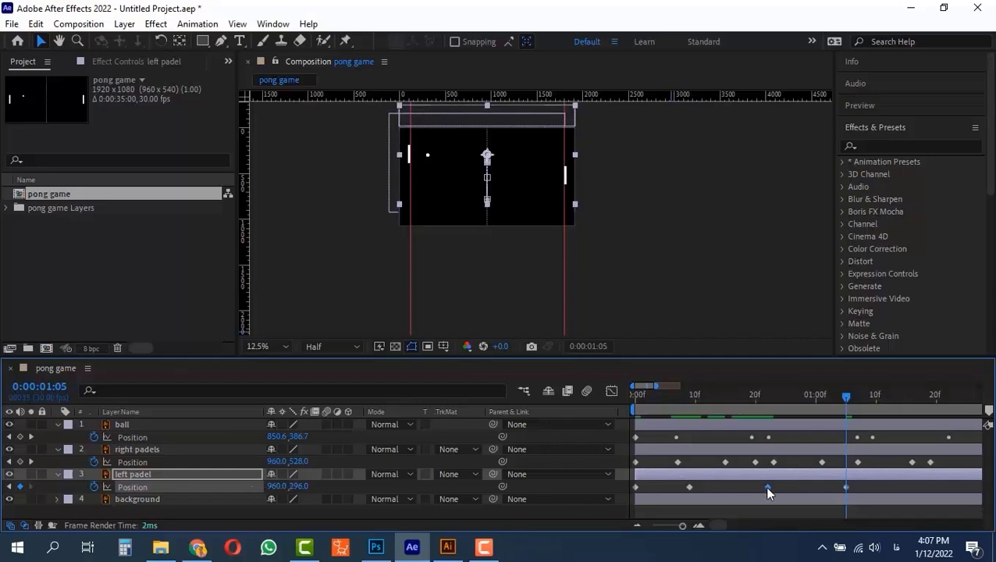
left_click(817, 399)
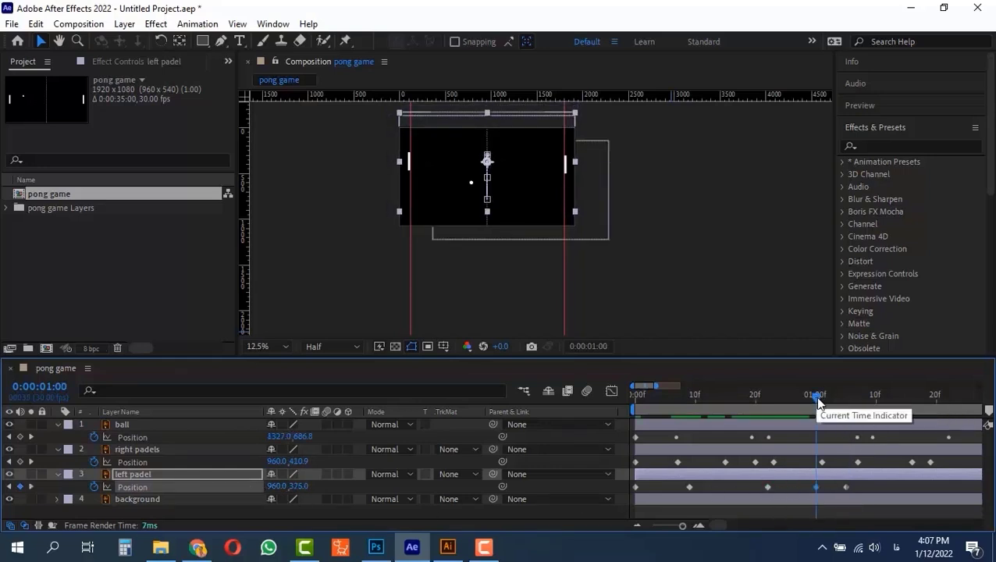
left_click_drag(814, 395, 846, 408)
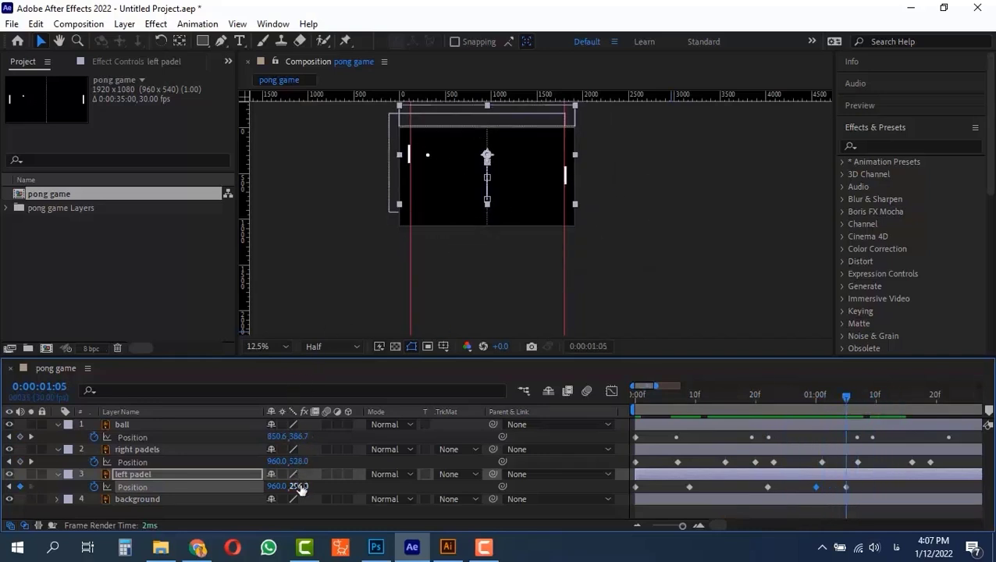
left_click_drag(303, 489, 268, 489)
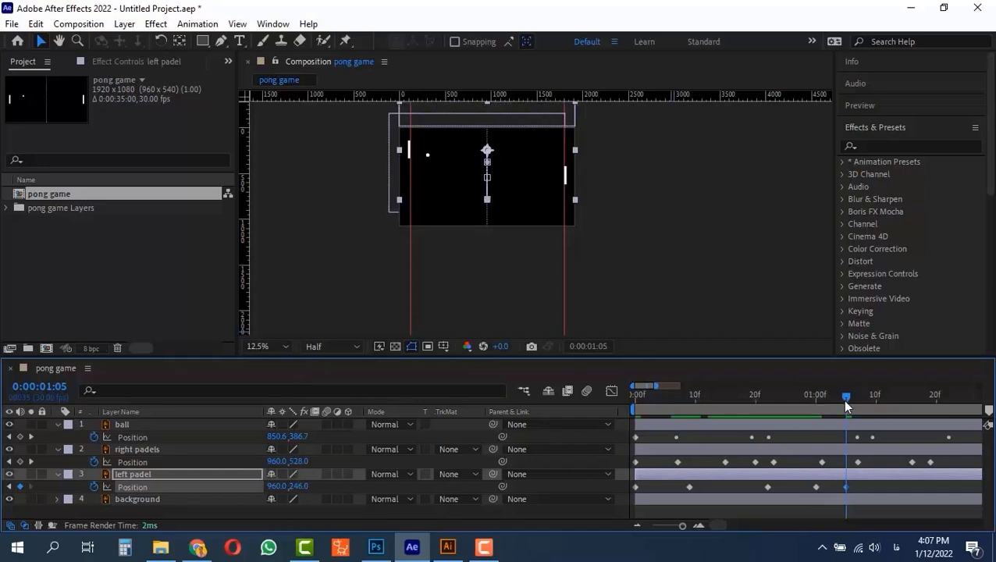
- Check the ball's position at 0:00:01:07, and set the left padel's Y position to 162 on 0:00:01:05
left_click_drag(843, 401, 857, 404)
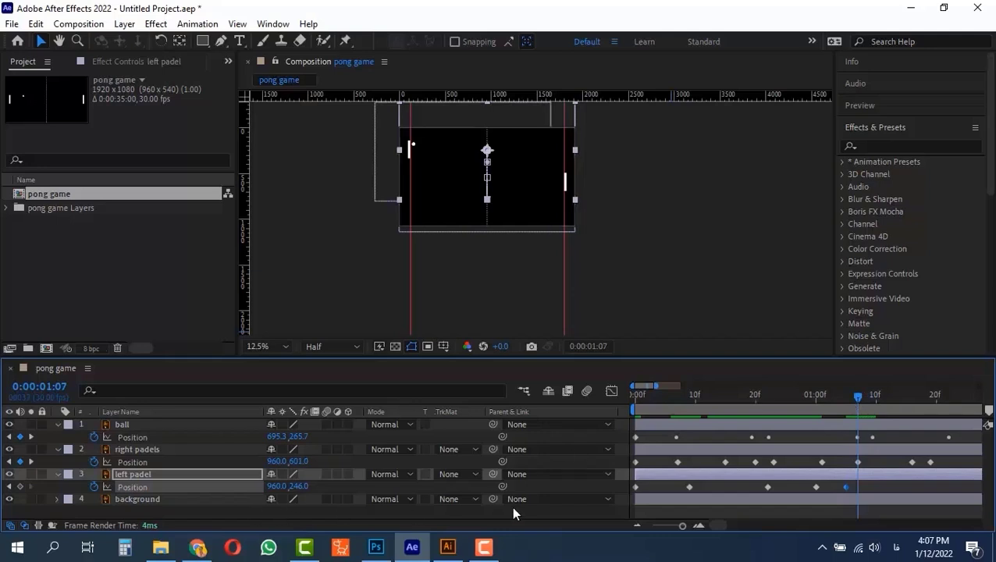
left_click(846, 399)
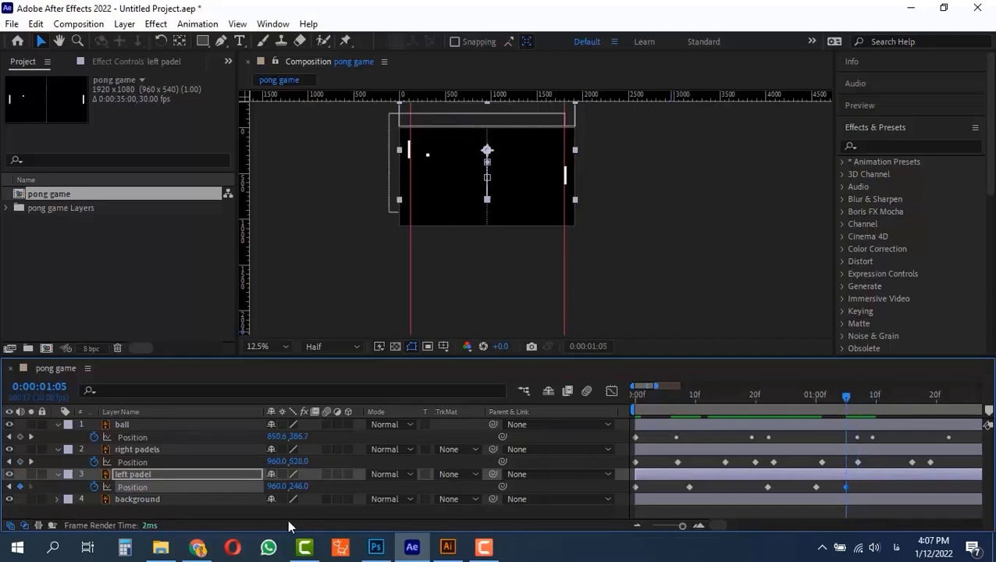
left_click_drag(298, 487, 231, 477)
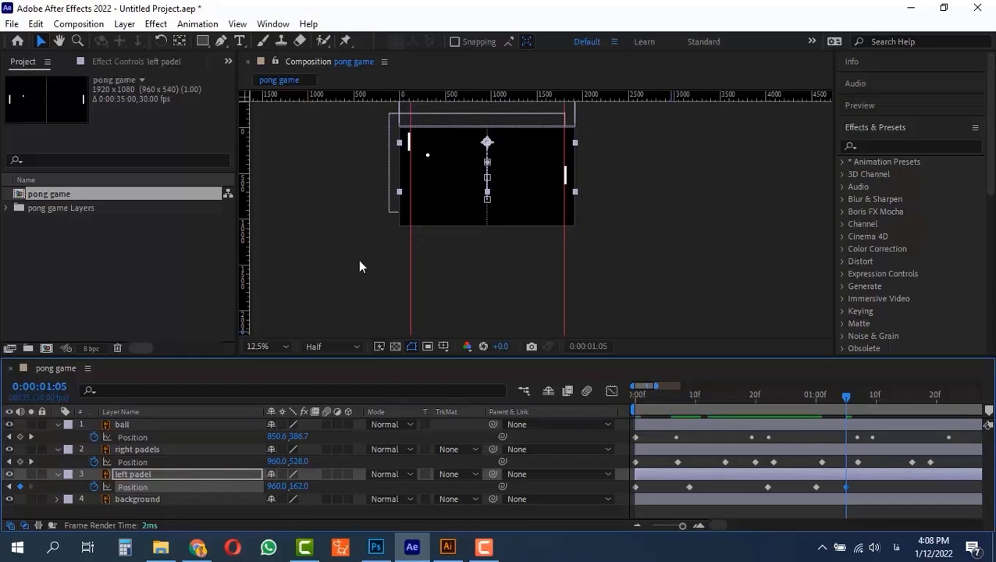
- Examine up close how the left paddle lines up with the ball at 0:00:01:05 and at its bounce on 0:00:01:07
scroll(407, 158, "up", 1)
left_click_drag(433, 224, 472, 295)
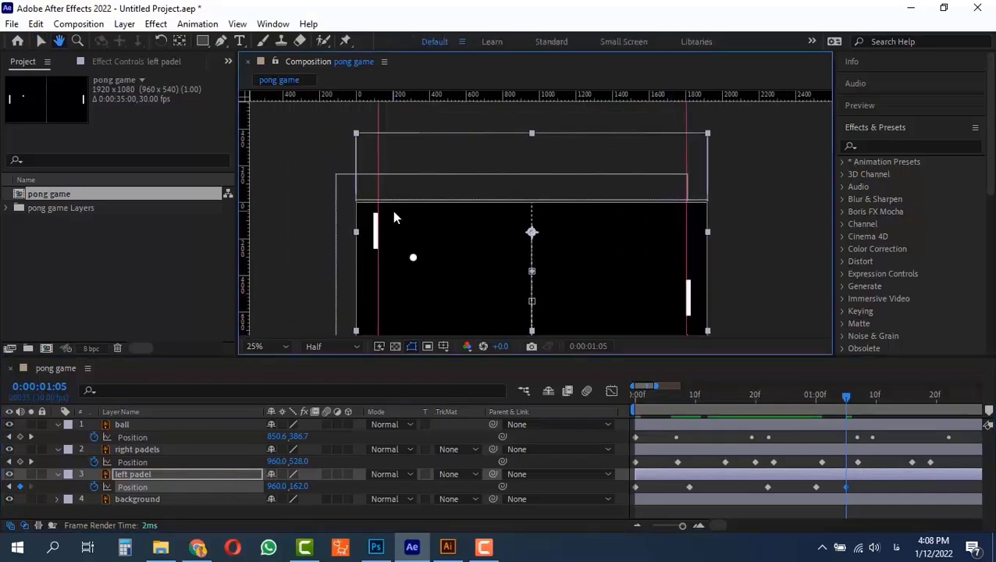
scroll(459, 251, "up", 1)
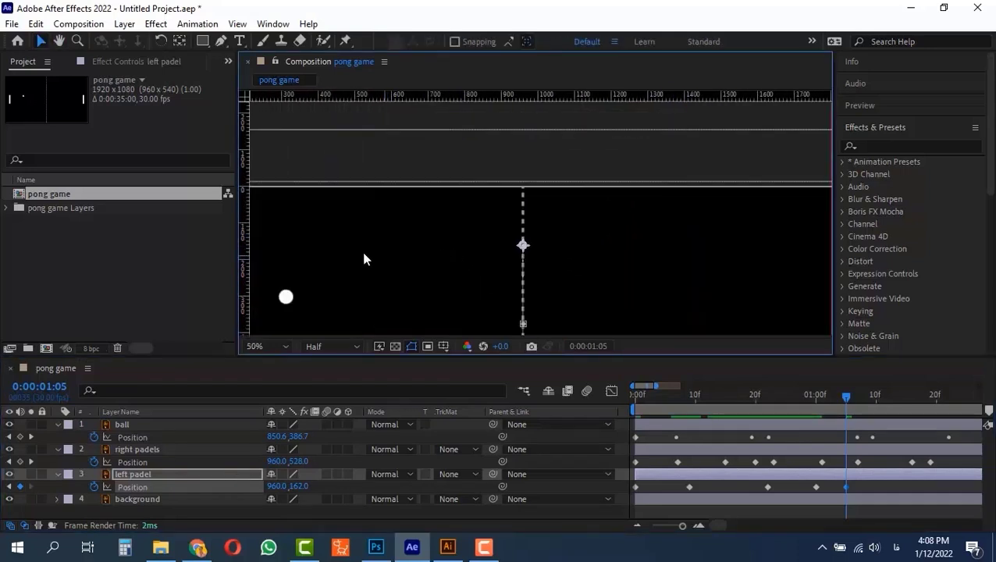
scroll(357, 243, "down", 1)
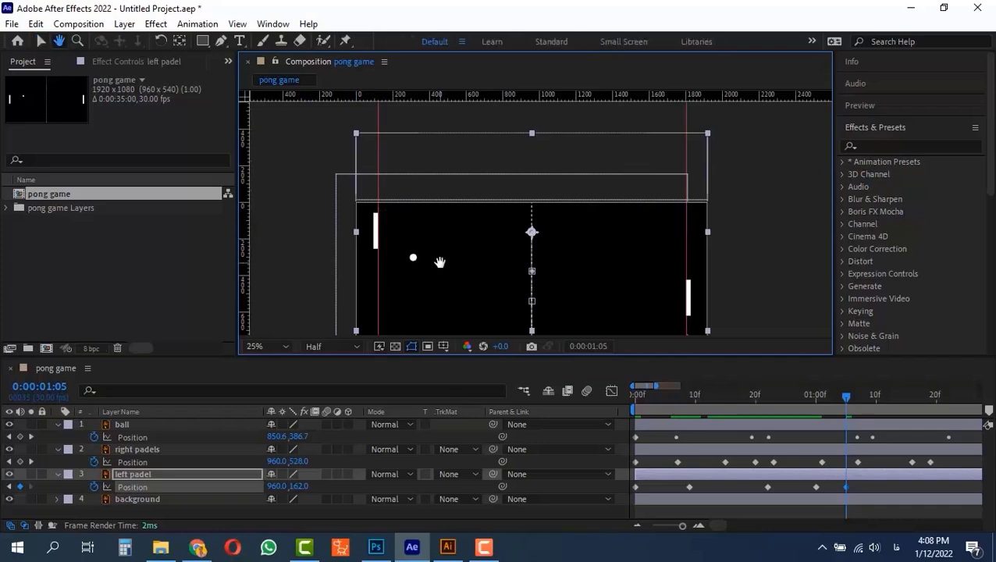
left_click_drag(440, 262, 445, 243)
left_click_drag(830, 395, 857, 406)
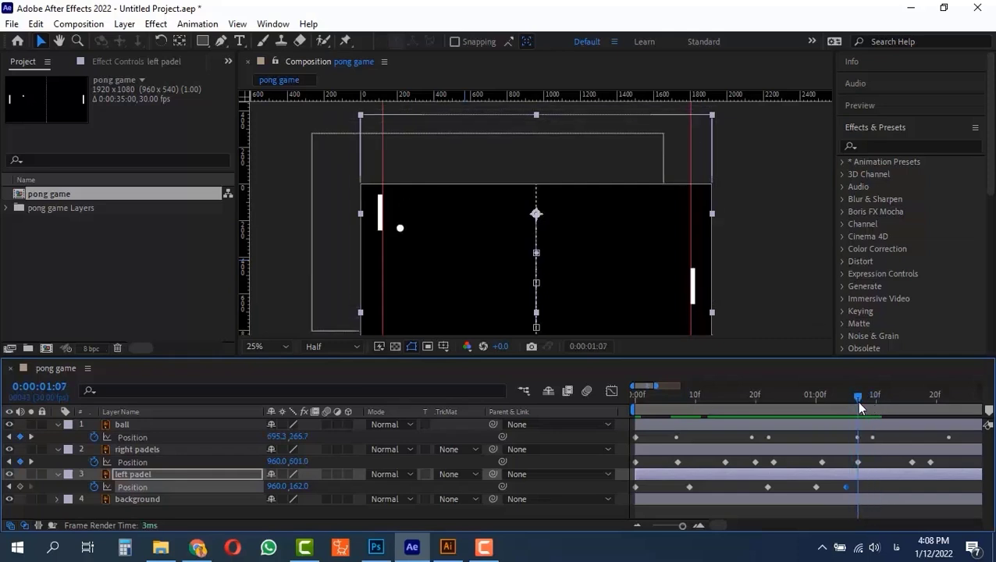
scroll(405, 226, "up", 2)
key("space")
left_click_drag(263, 225, 585, 251)
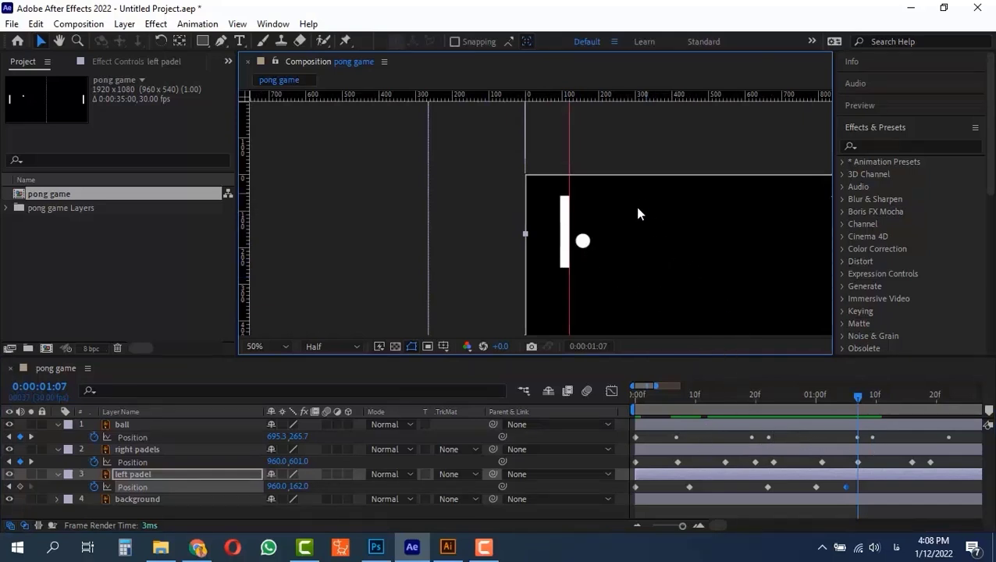
scroll(681, 263, "down", 2)
key("space")
left_click_drag(665, 257, 548, 251)
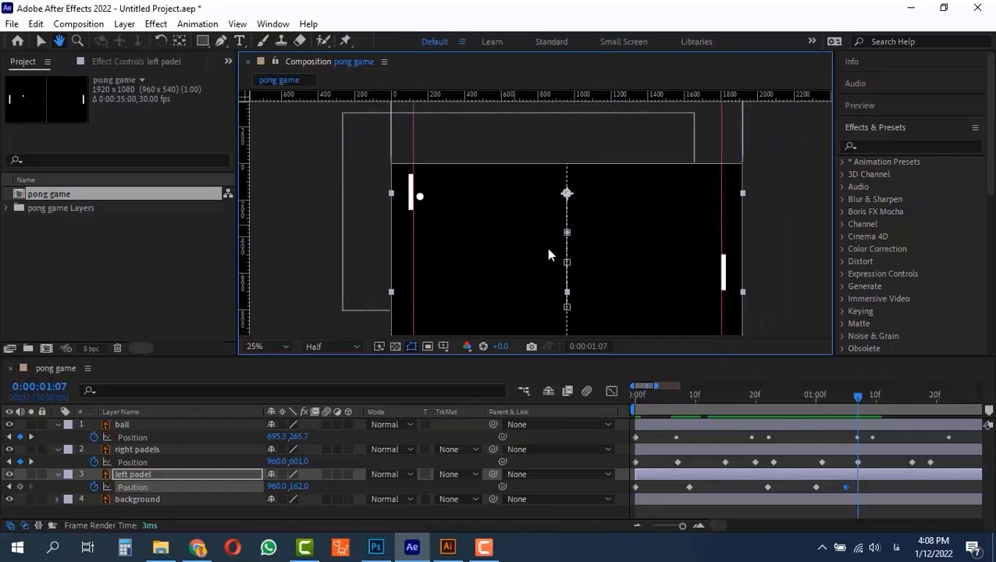
- Keyframe the left padel's Y position at 657 on 0:00:01:12 and at 277 on 0:00:01:21
left_click_drag(856, 395, 891, 396)
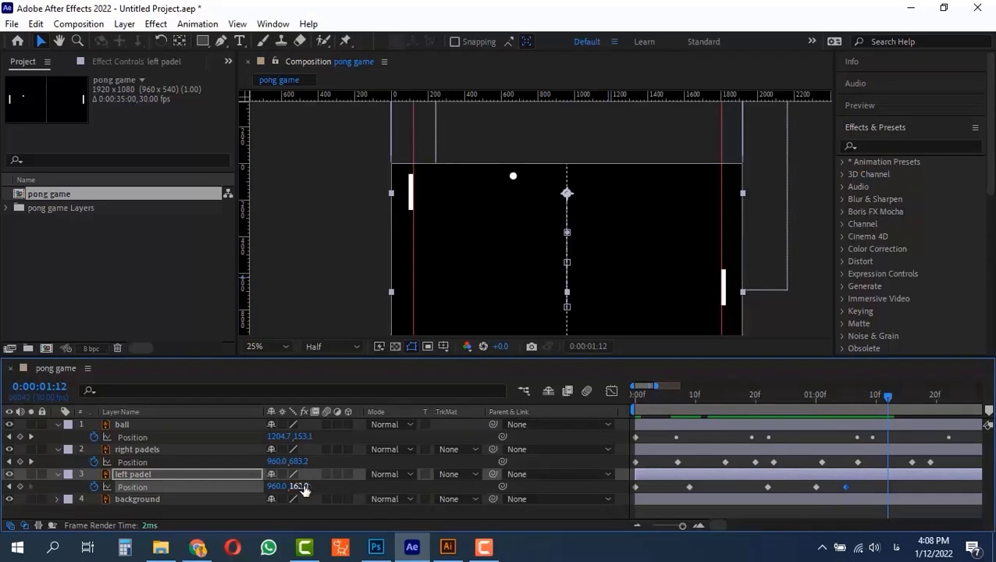
left_click_drag(303, 488, 665, 489)
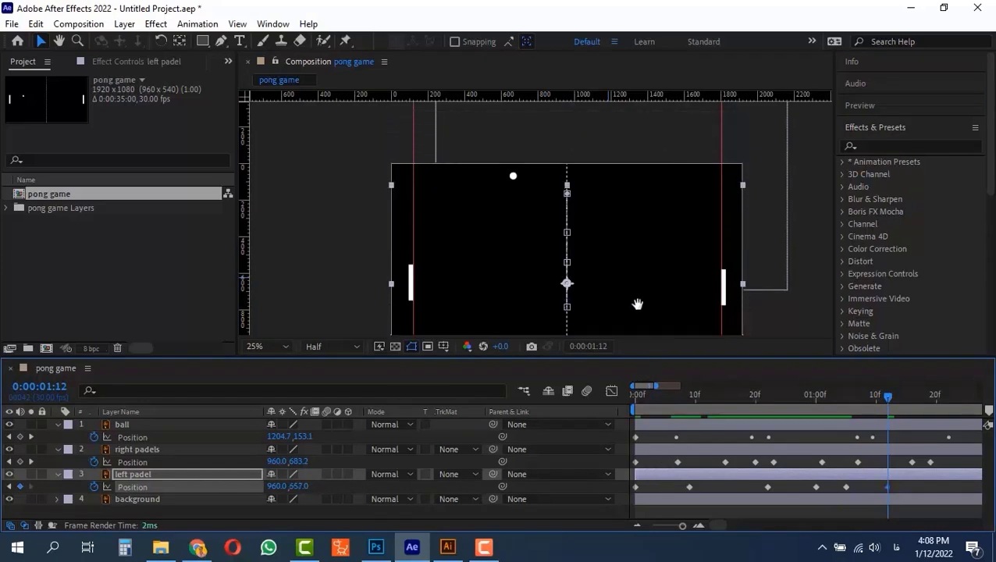
left_click_drag(598, 284, 474, 231)
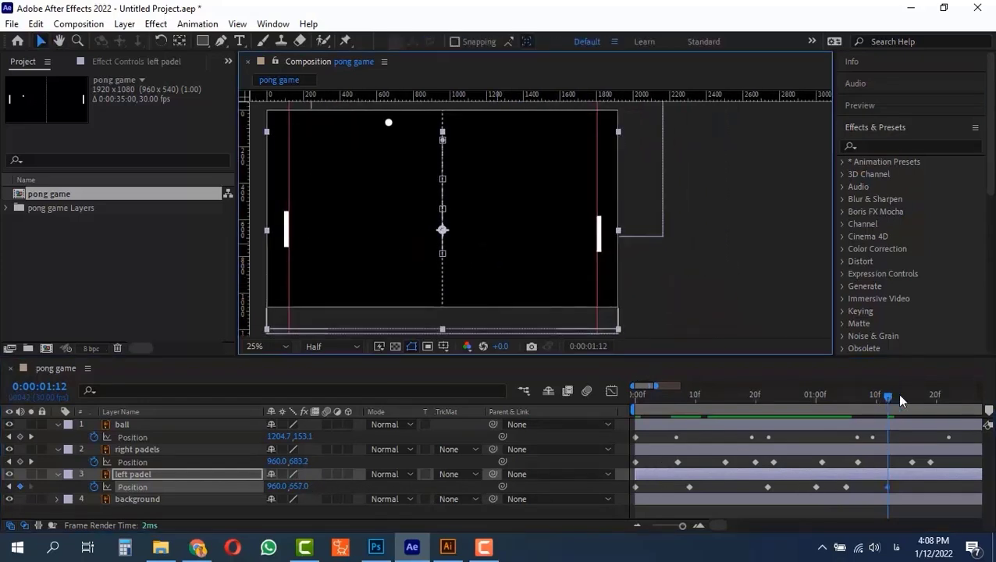
left_click_drag(899, 400, 942, 407)
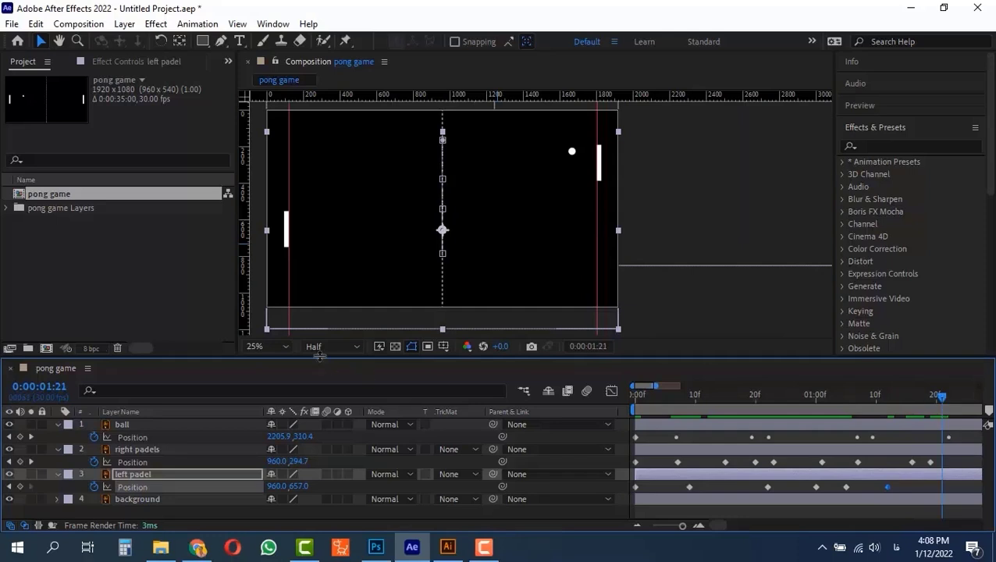
left_click_drag(294, 486, 41, 460)
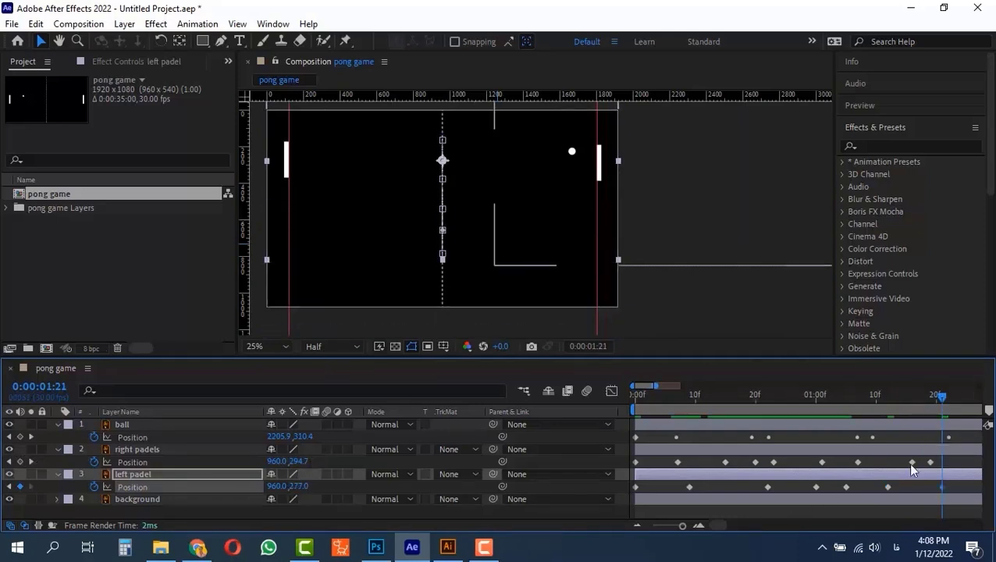
- Keyframe the left padel's Y position at 646 on 0:00:01:29 and at 949 on 0:00:02:08
left_click_drag(920, 485, 755, 494)
left_click_drag(813, 395, 825, 400)
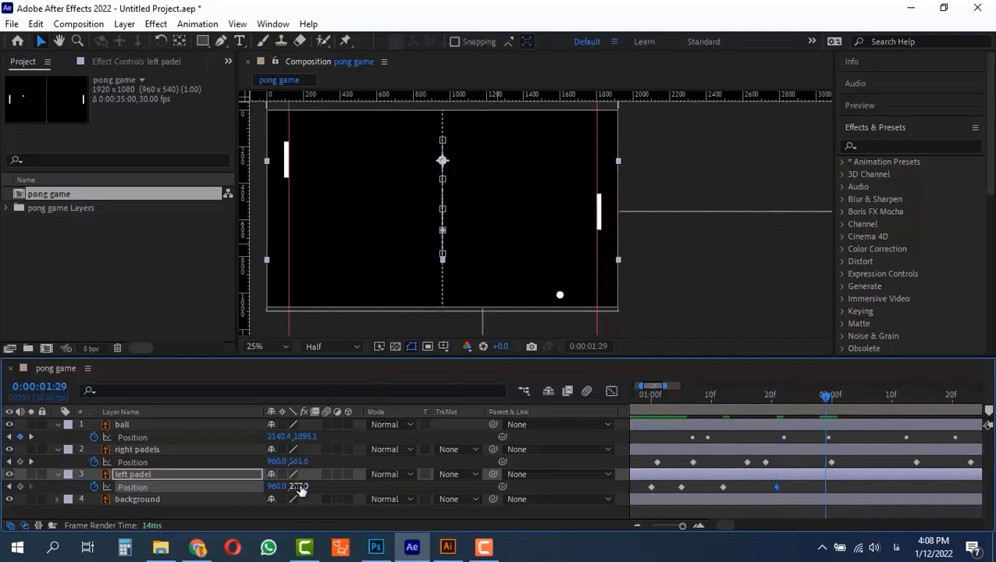
left_click_drag(299, 487, 665, 468)
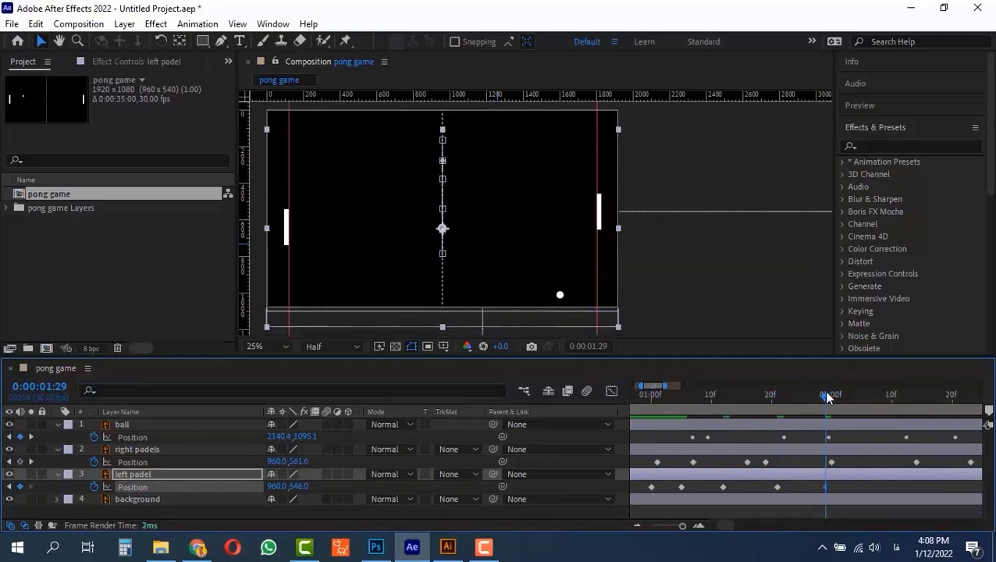
left_click_drag(827, 398, 878, 420)
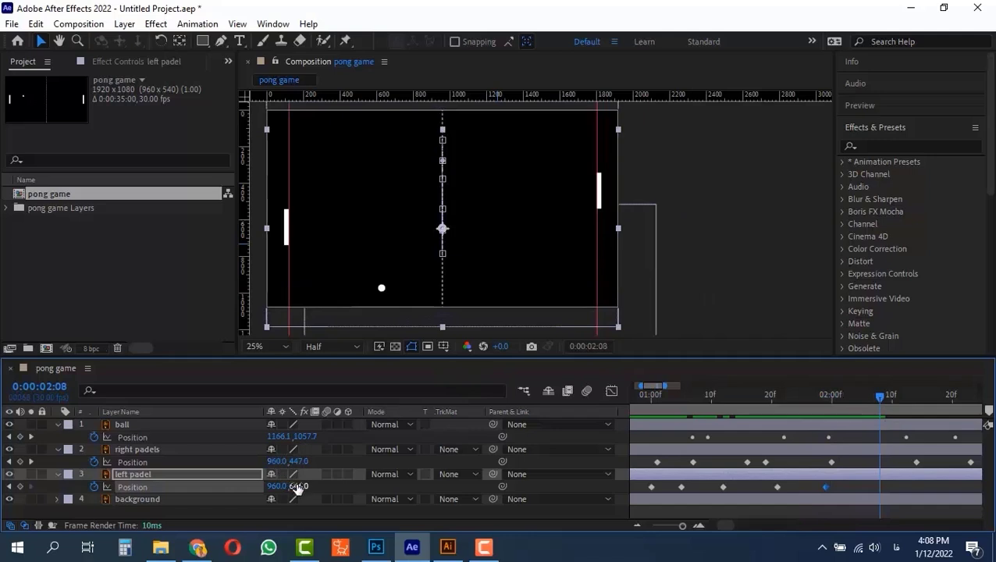
left_click_drag(297, 486, 532, 477)
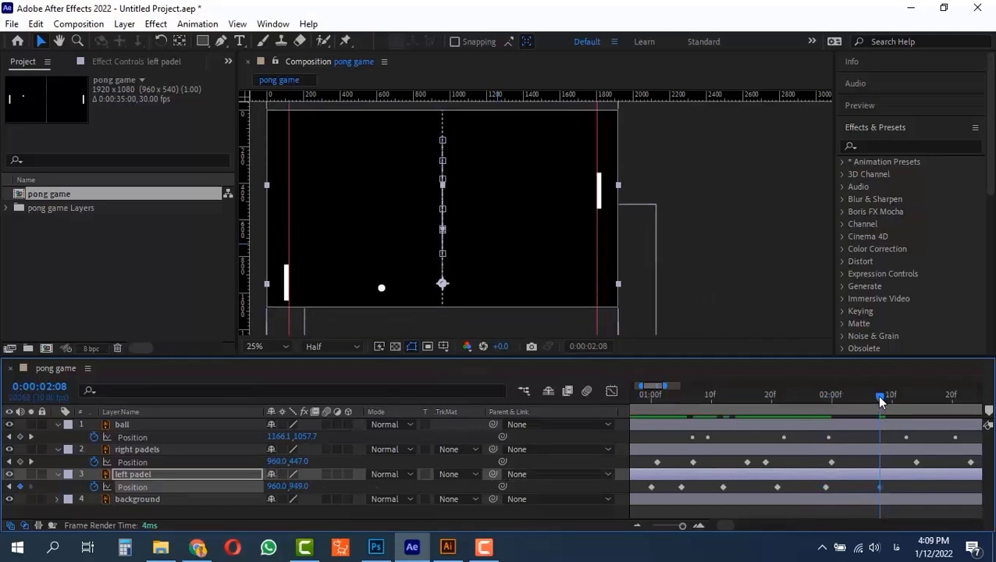
- Check the ball's contact with the left paddle at 0:00:02:13, and set the left padel's Y position on 0:00:02:08 to 845, then 888
left_click_drag(875, 394, 909, 432)
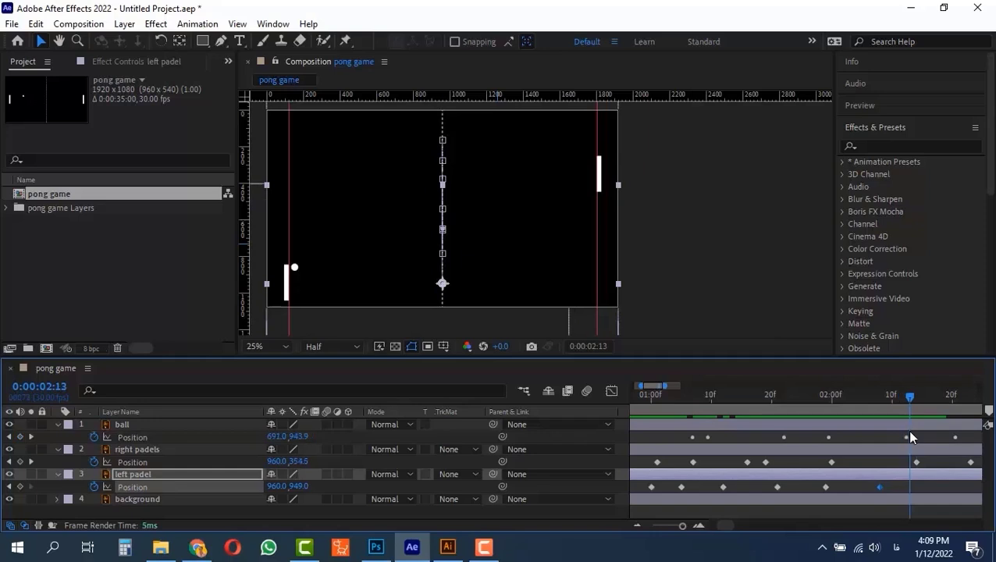
left_click(880, 396)
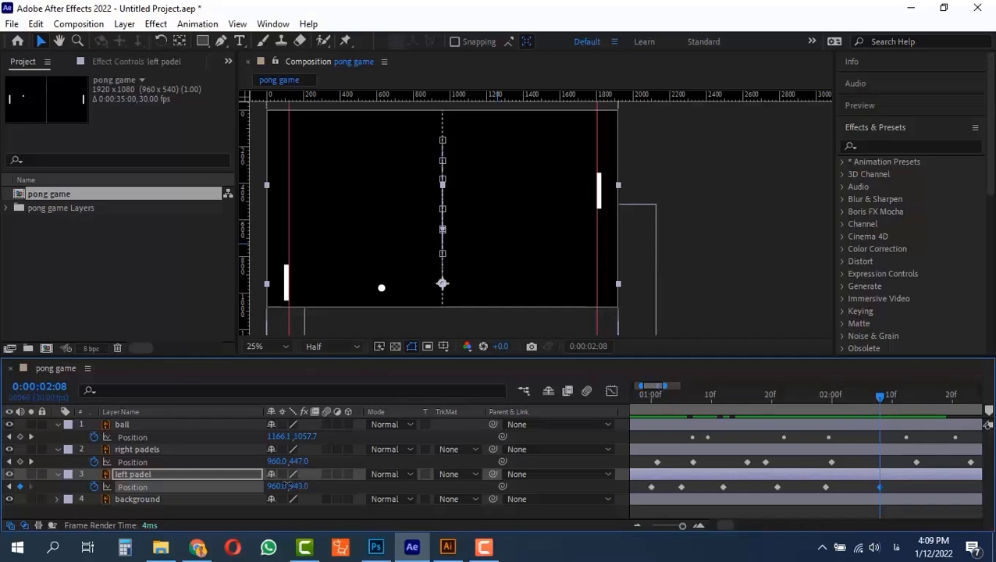
left_click_drag(289, 485, 244, 485)
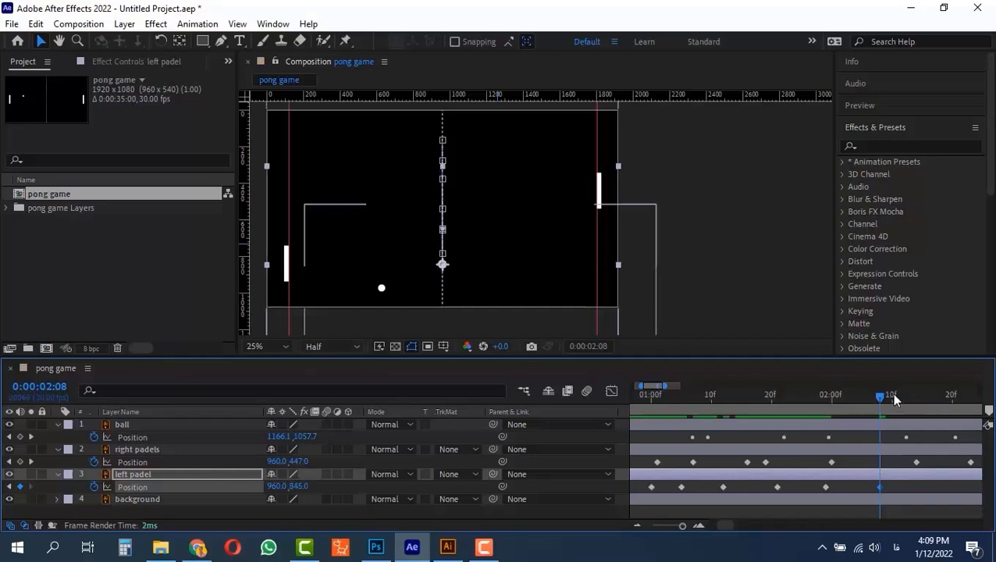
mouse_move(879, 394)
left_mouse_down()
mouse_move(821, 397)
mouse_move(912, 412)
mouse_move(879, 408)
left_mouse_up()
left_click_drag(303, 488, 337, 479)
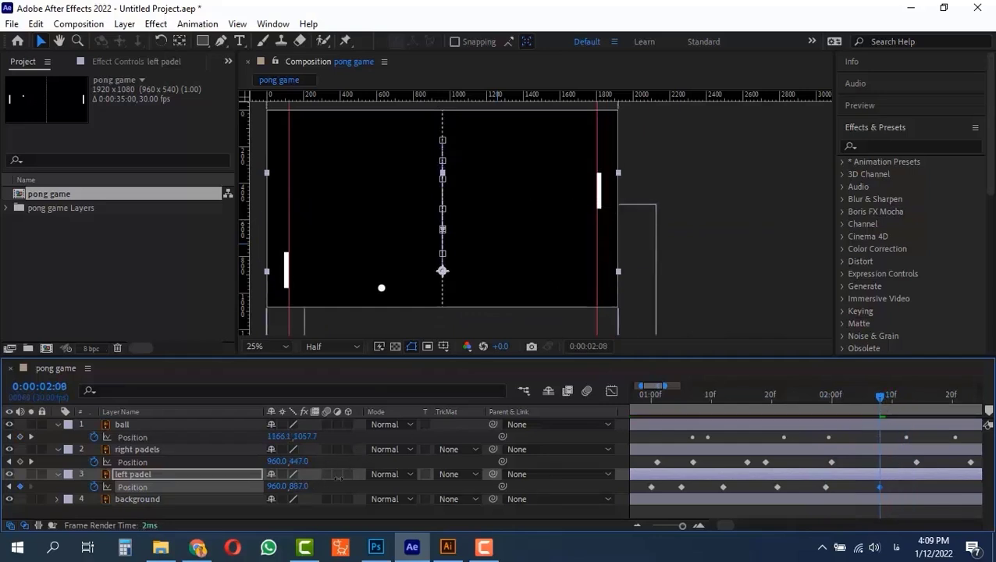
- Nudge the ball's Position keyframe at 0:00:02:12 toward the left paddle, to an X position of about 677
left_click_drag(877, 401, 909, 411)
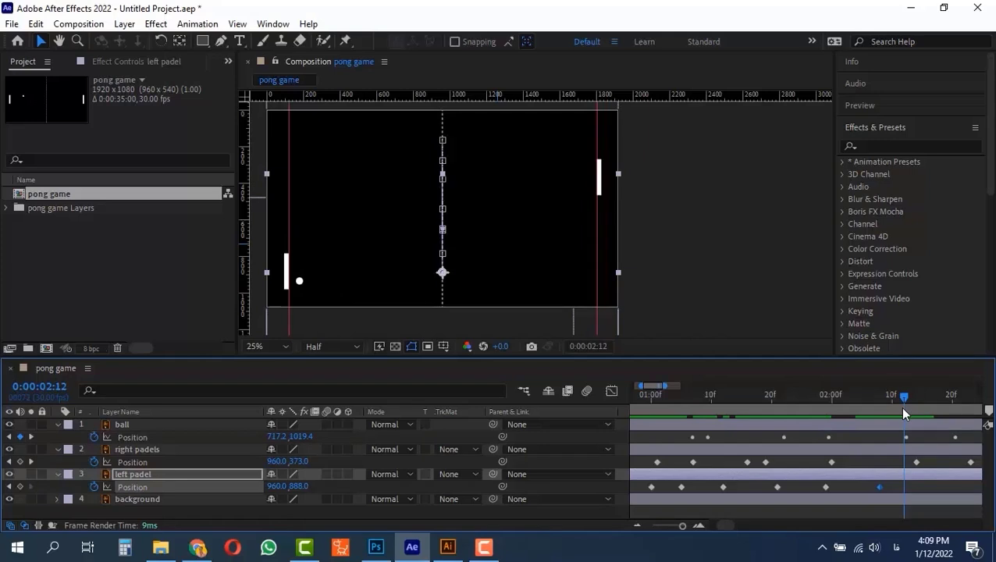
left_click(903, 436)
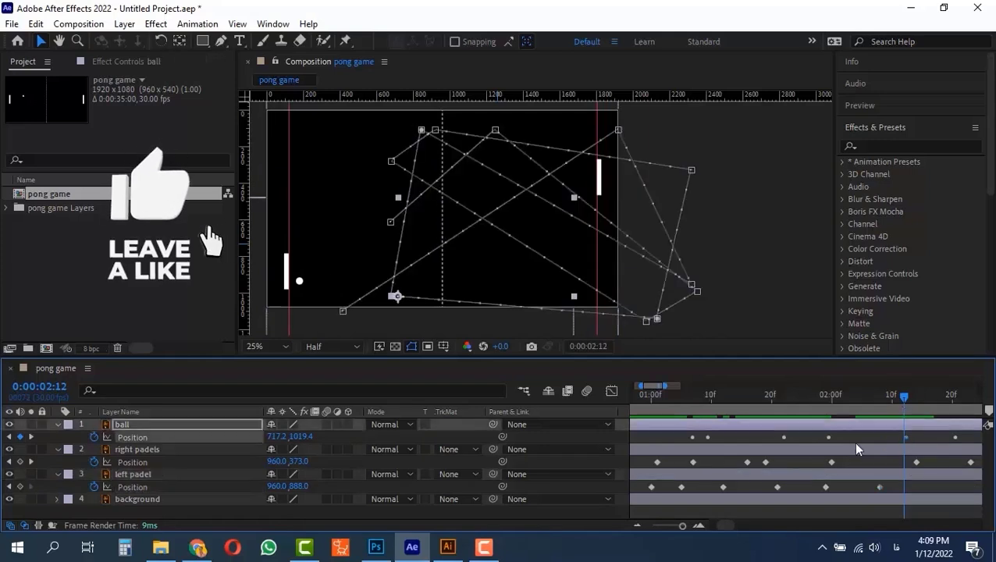
key("Left")
key("Left")
key("Left")
key("Left")
key("Left")
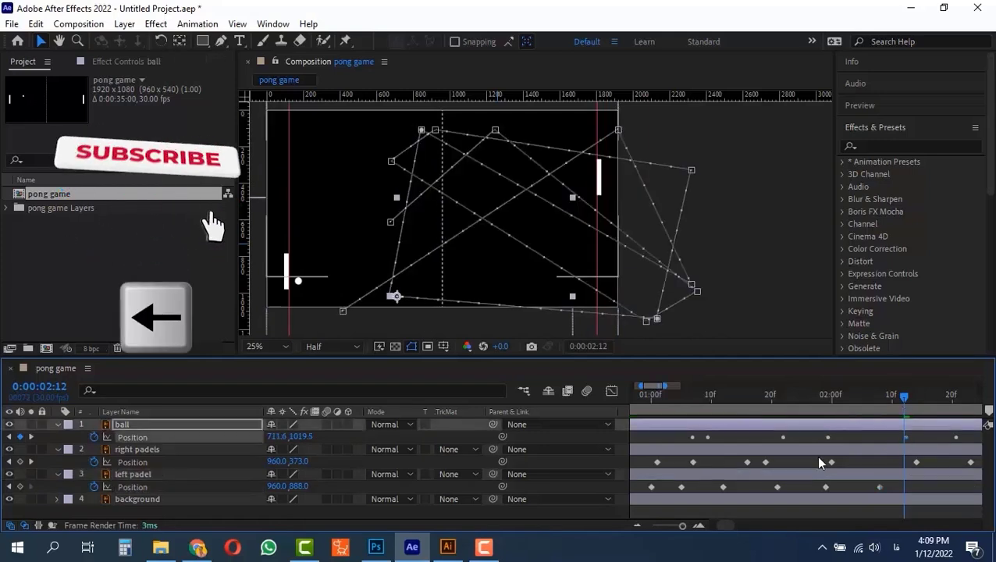
key("Left")
key("Left")
key("Left")
key("Left")
key("Left")
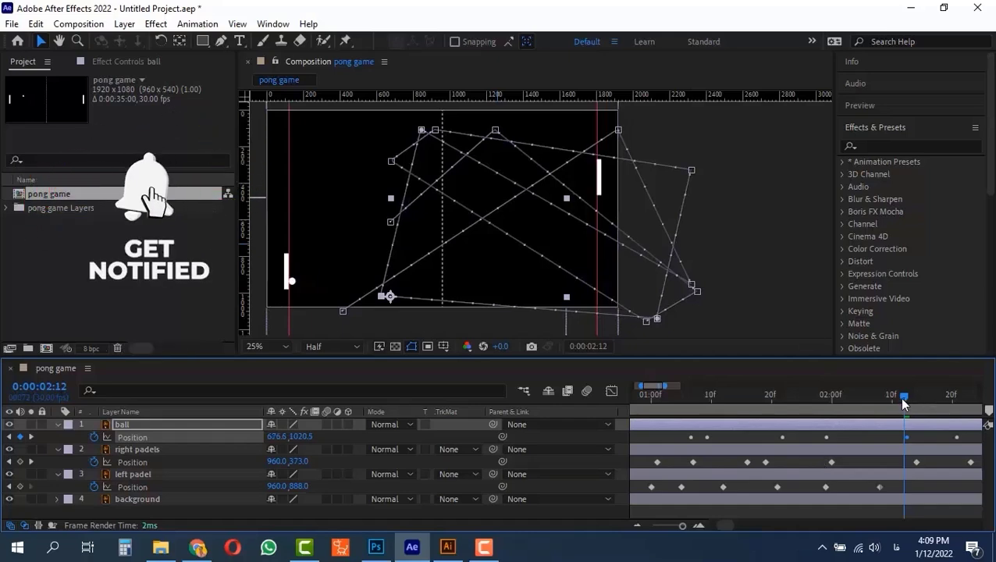
mouse_move(903, 399)
left_mouse_down()
mouse_move(891, 399)
mouse_move(916, 399)
mouse_move(902, 404)
left_mouse_up()
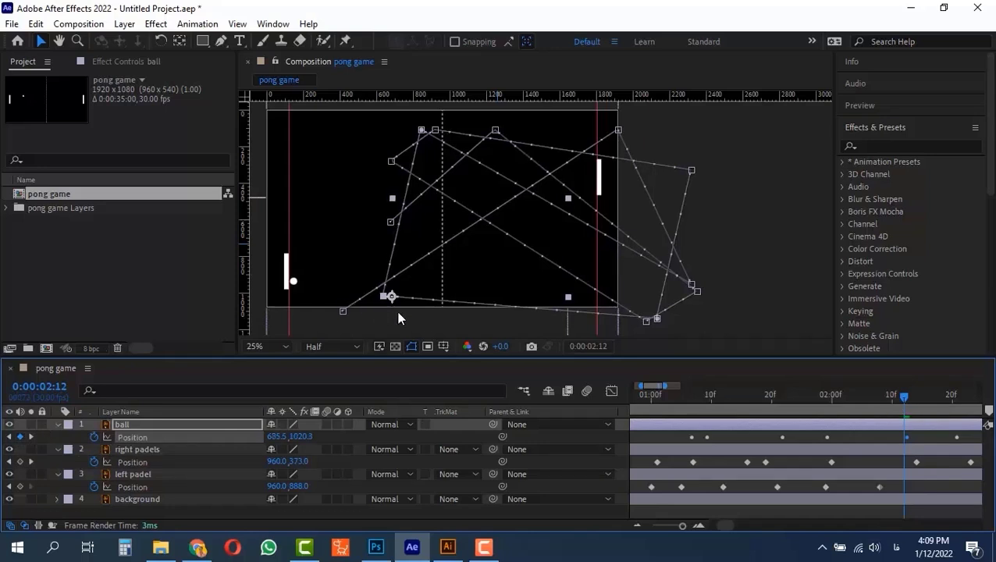
- Nudge the ball's 0:00:02:12 keyframe slightly away from the left paddle, to an X position of about 706
key("Right")
key("Right")
key("Right")
key("Right")
key("Right")
key("Right")
key("Right")
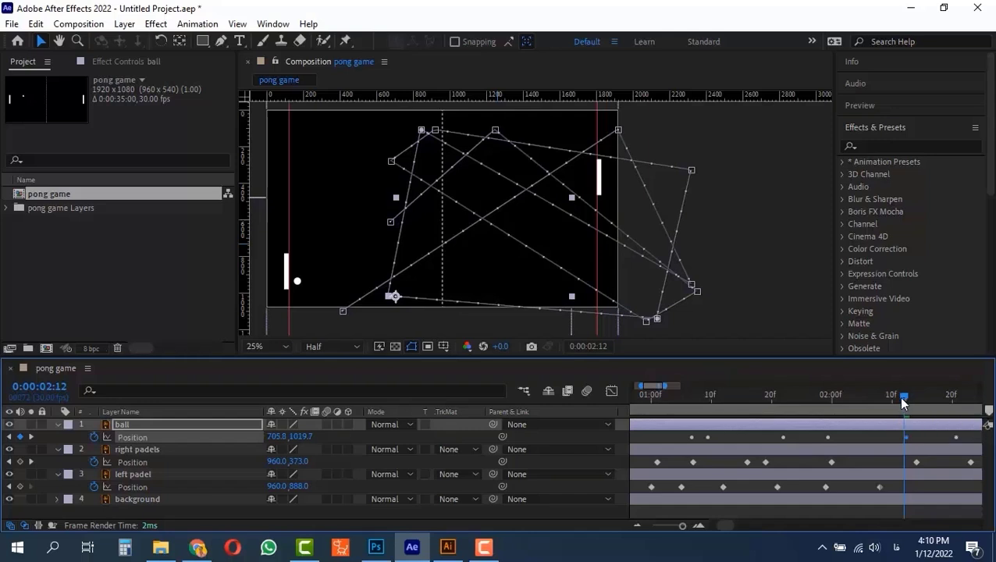
- Keyframe the left padel's Y position at 548 on 0:00:02:18 and at 252 on 0:00:02:29
left_click_drag(902, 400, 862, 423)
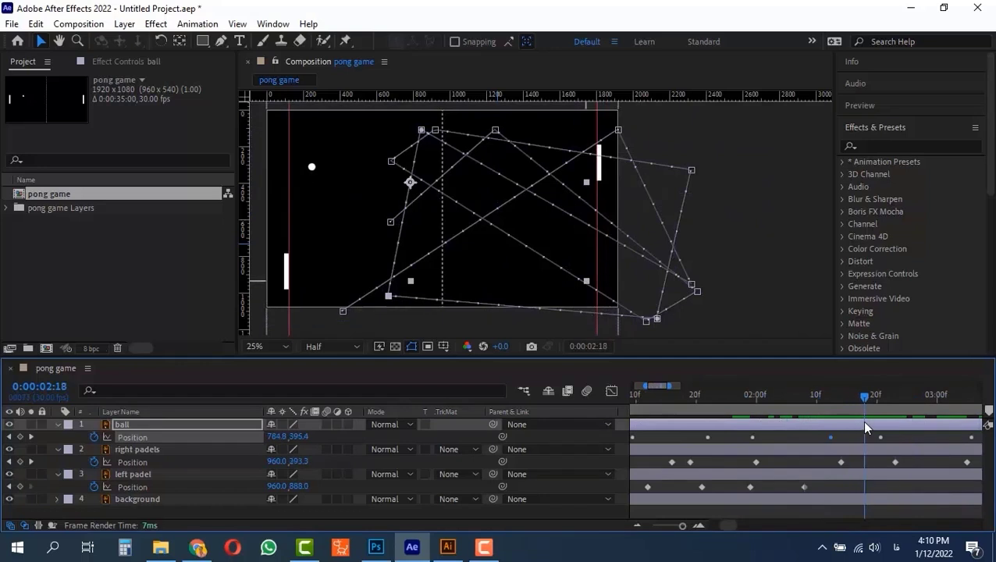
left_click_drag(305, 488, 928, 395)
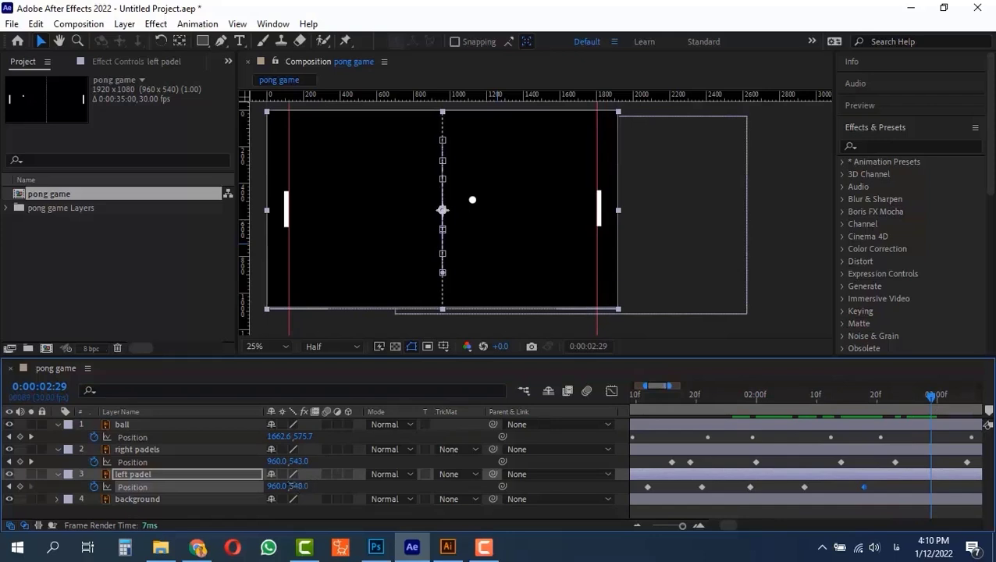
left_click_drag(294, 486, 78, 487)
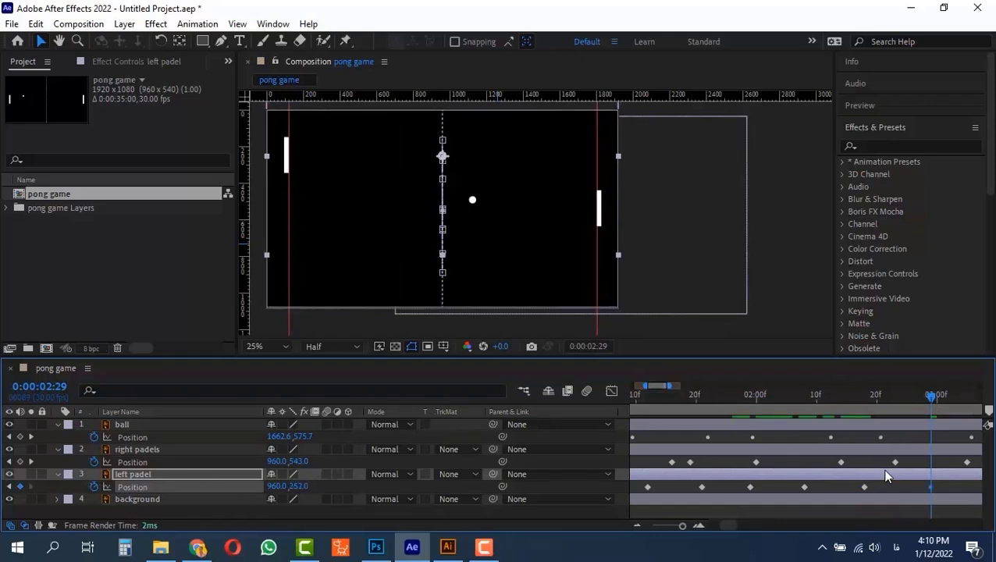
- Keyframe the left padel's Y position on 0:00:03:16, trying 504 and settling on 189
key("space")
left_click_drag(890, 475, 681, 463)
left_click_drag(772, 395, 797, 394)
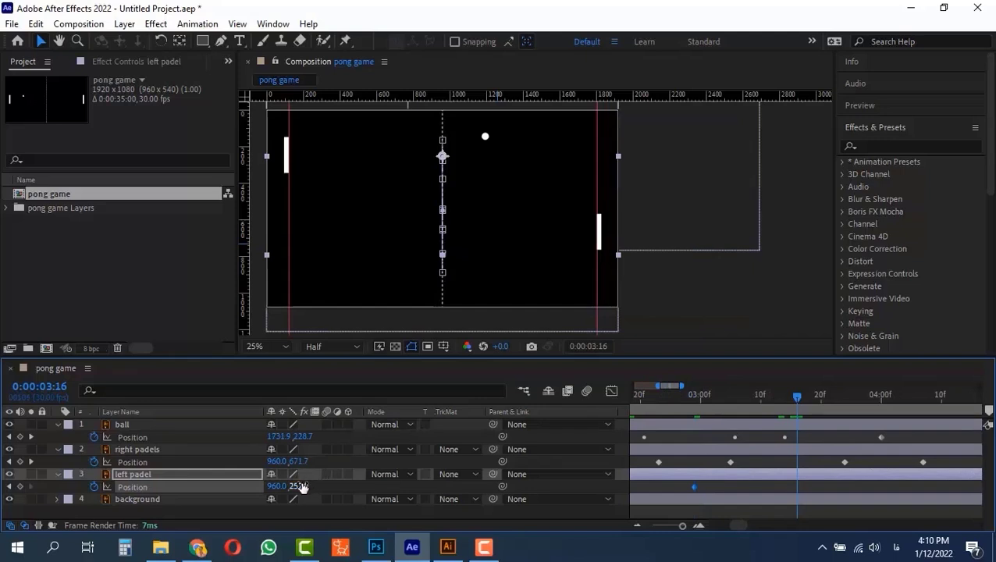
left_click_drag(353, 484, 462, 483)
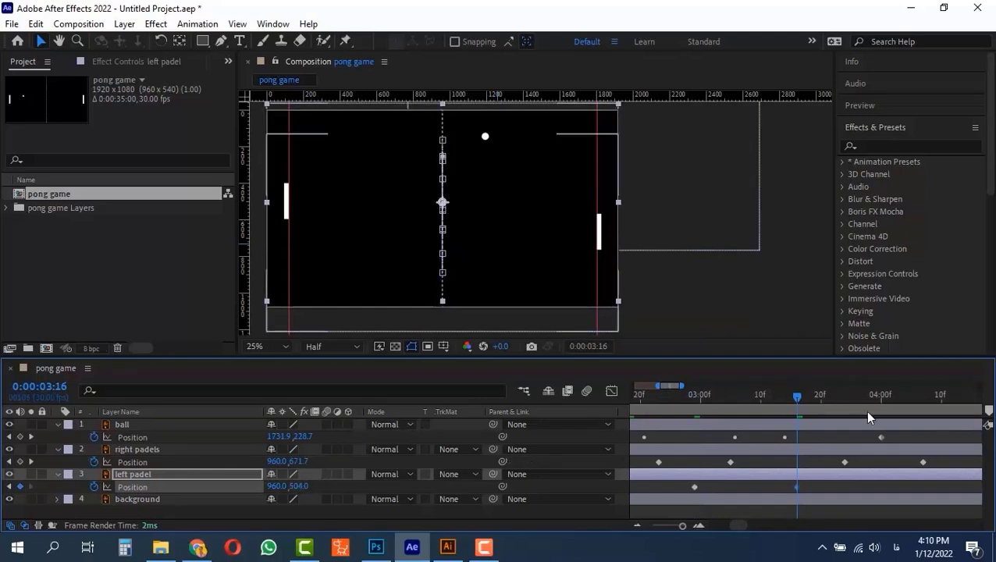
left_click_drag(816, 393, 797, 409)
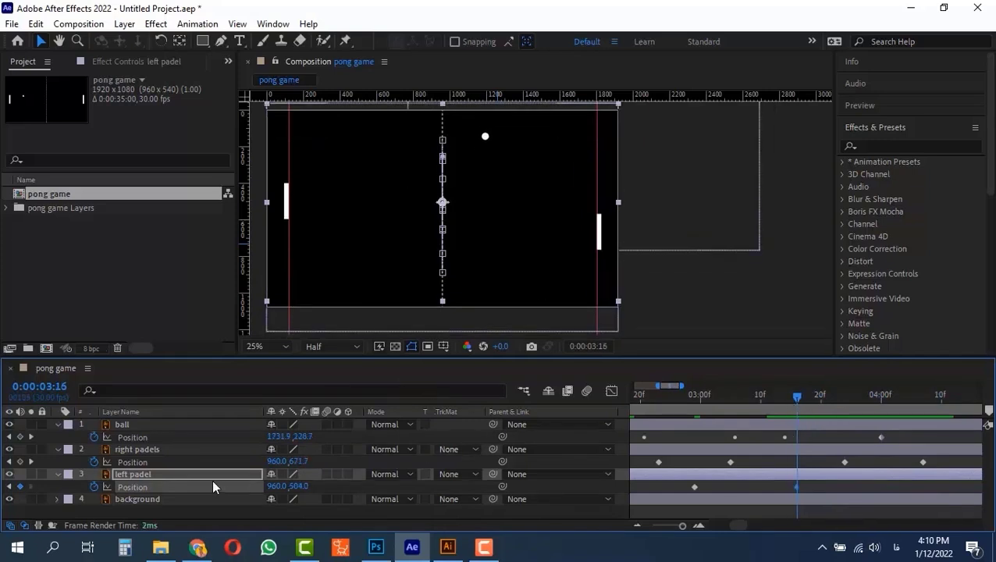
left_click_drag(296, 487, 63, 482)
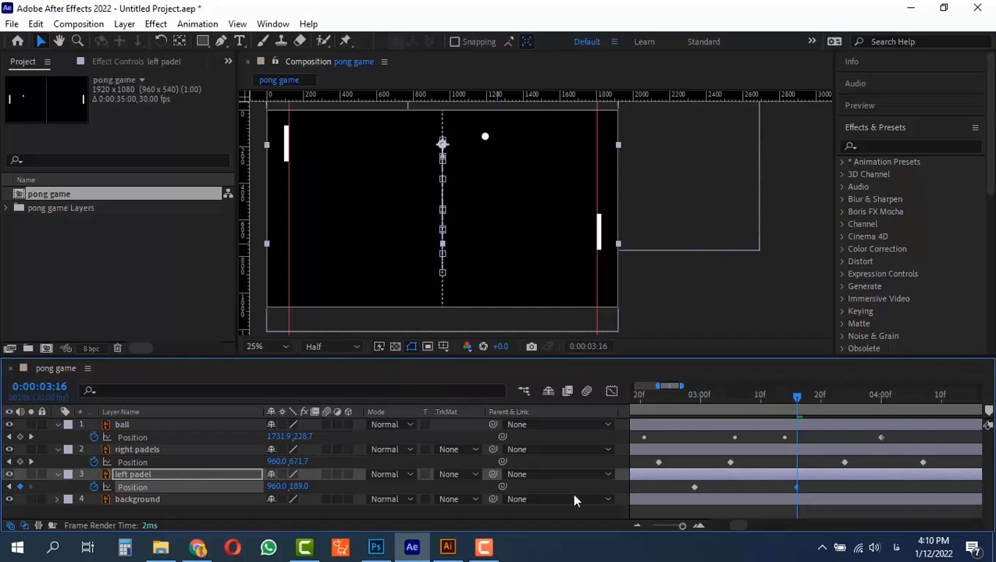
- Keyframe the left padel's Y position at 910 on 0:00:03:29, and check its alignment with the ball at 0:00:03:27
left_click_drag(832, 393, 861, 397)
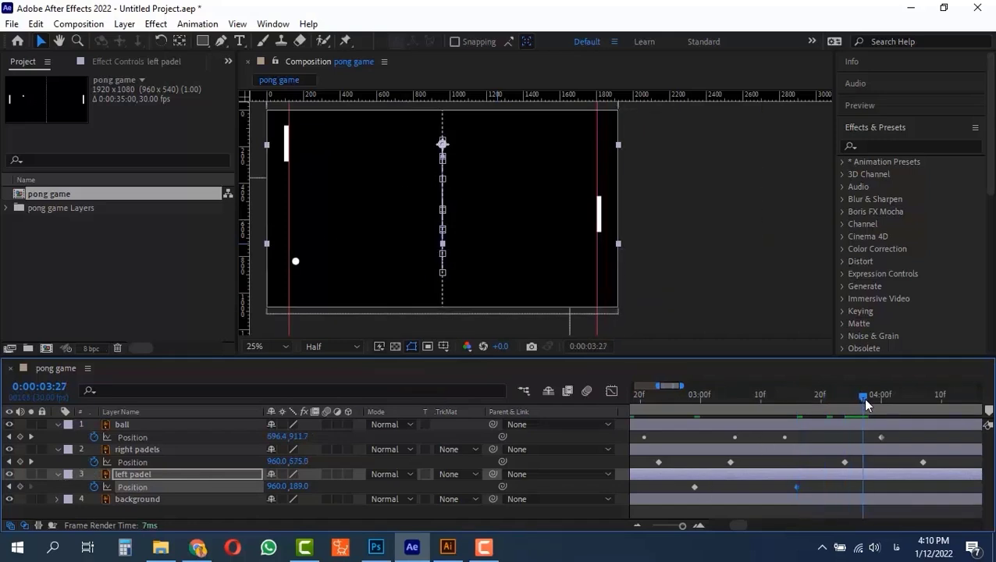
left_click_drag(862, 398, 872, 403)
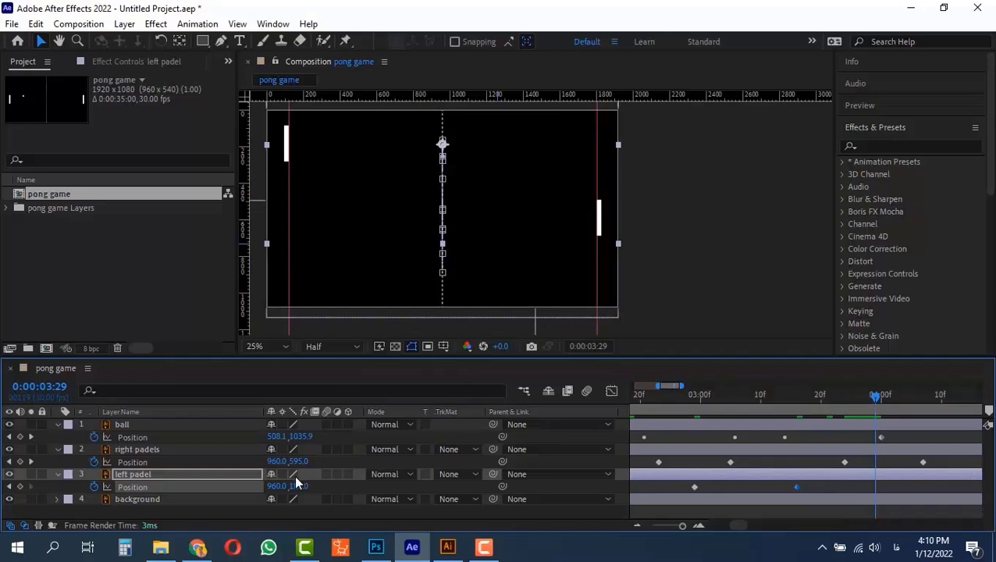
left_click_drag(424, 464, 963, 405)
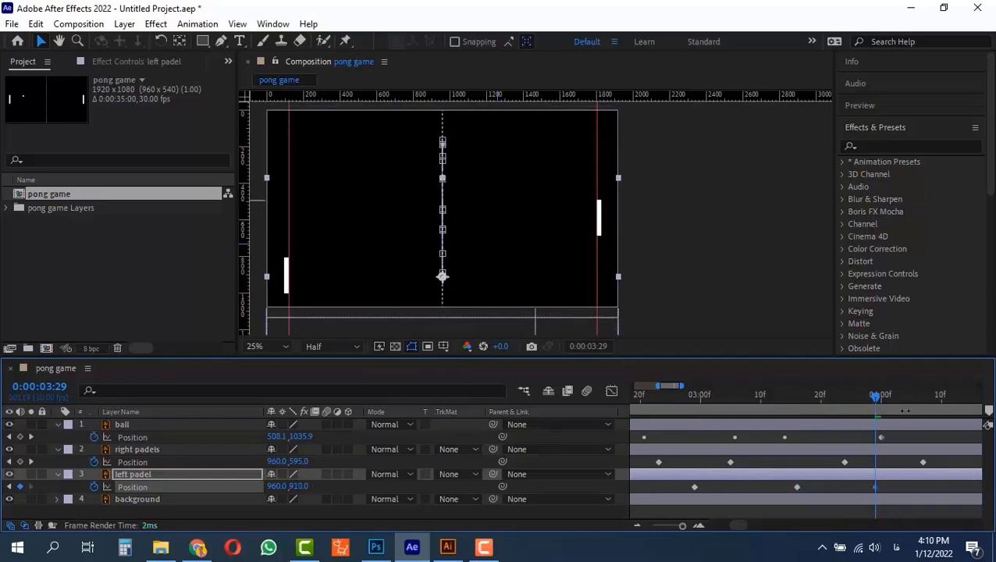
mouse_move(872, 396)
left_mouse_down()
mouse_move(843, 399)
mouse_move(871, 398)
mouse_move(862, 398)
left_mouse_up()
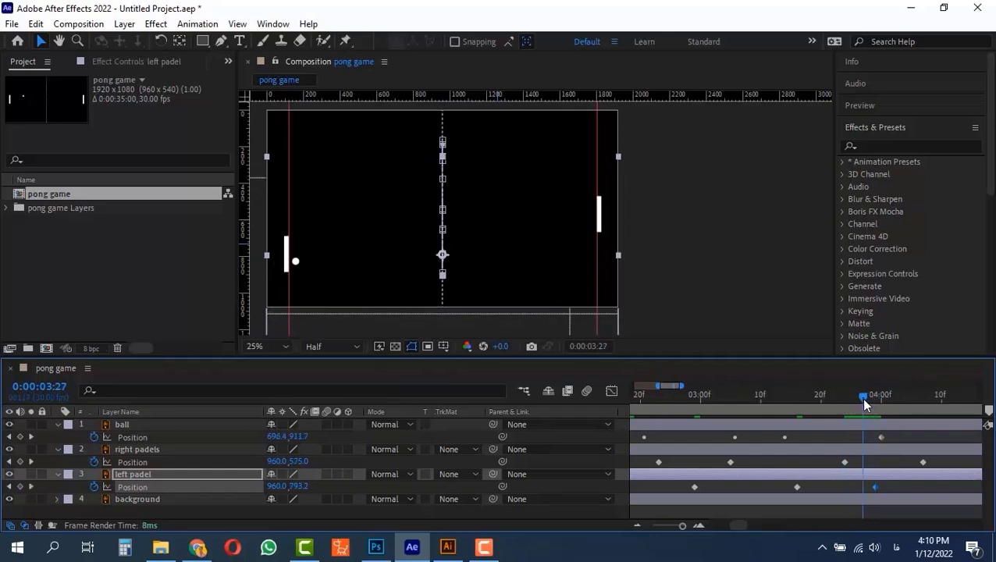
- Move the left padel's 0:00:03:29 Position keyframe to about 0:00:04:16, just before the end of the work area
left_click_drag(874, 487, 965, 488)
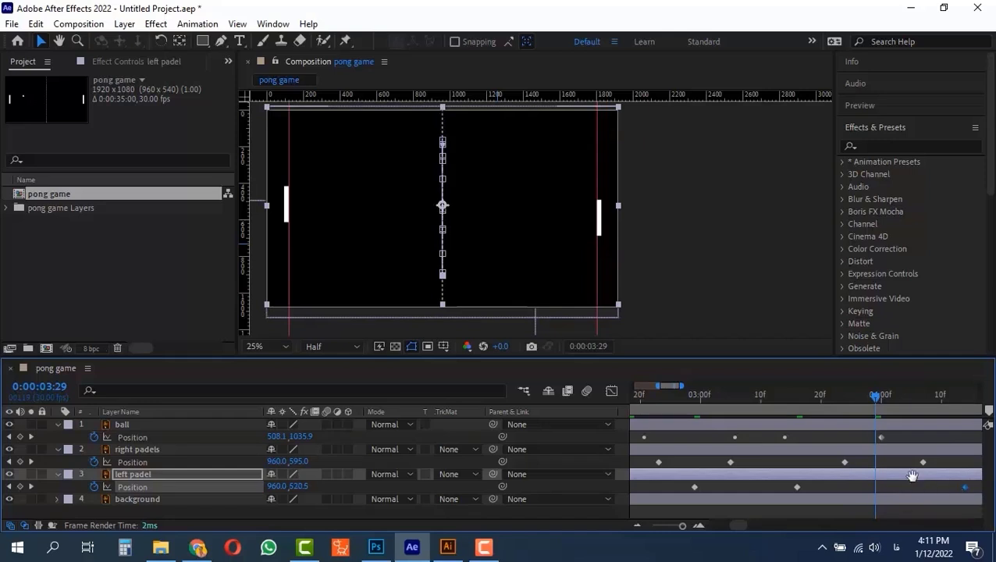
left_click_drag(893, 477, 806, 484)
left_click_drag(880, 487, 891, 488)
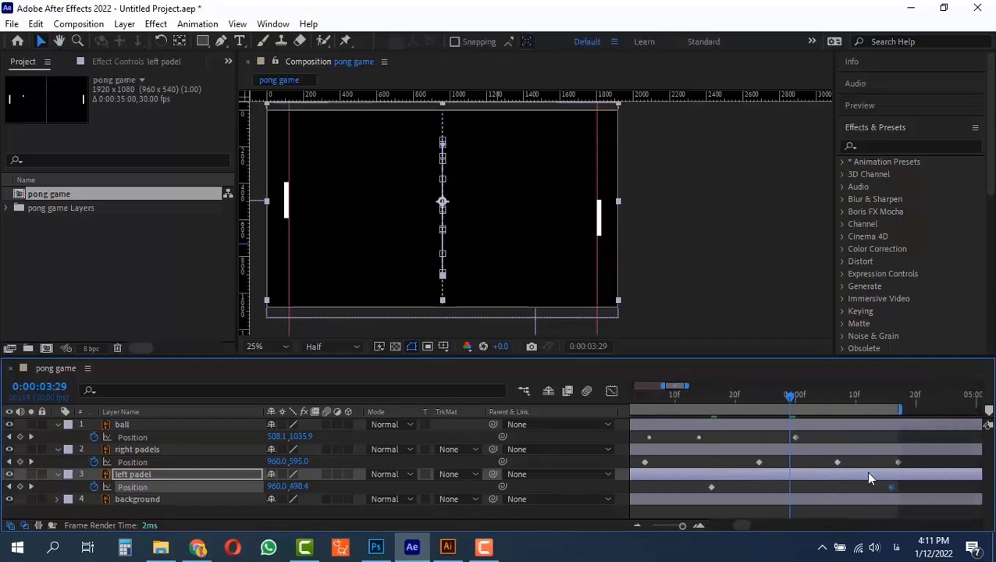
- Deselect all layers and preview the pong animation from 0:00:00:00 to review the ball and both paddles
left_click_drag(790, 399, 448, 429)
left_click(682, 214)
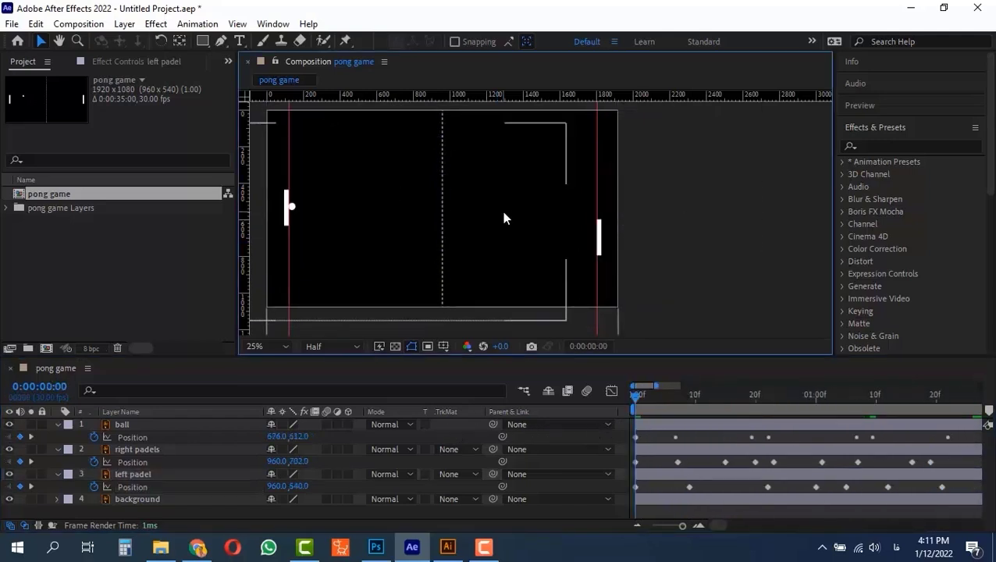
key("space")
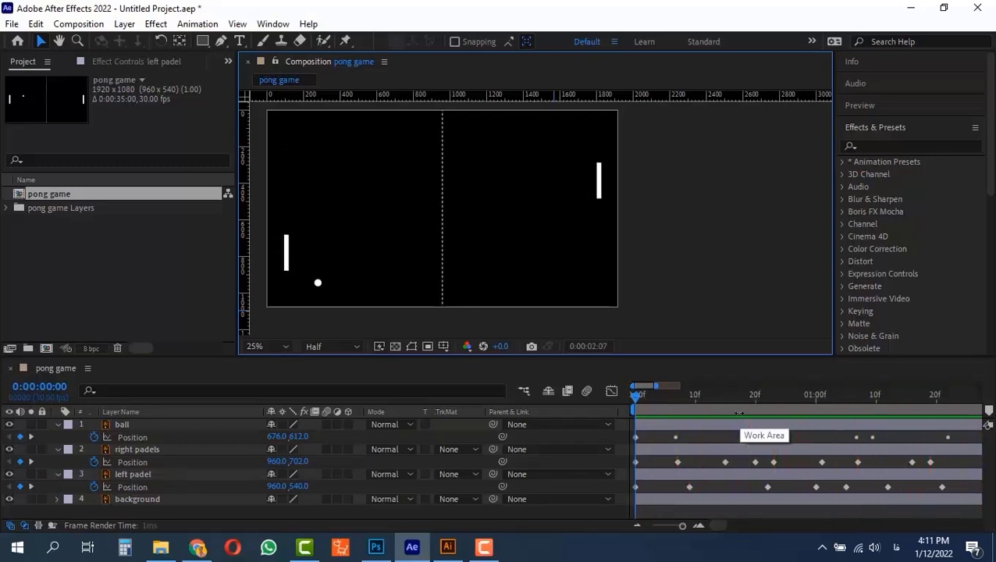
key("space")
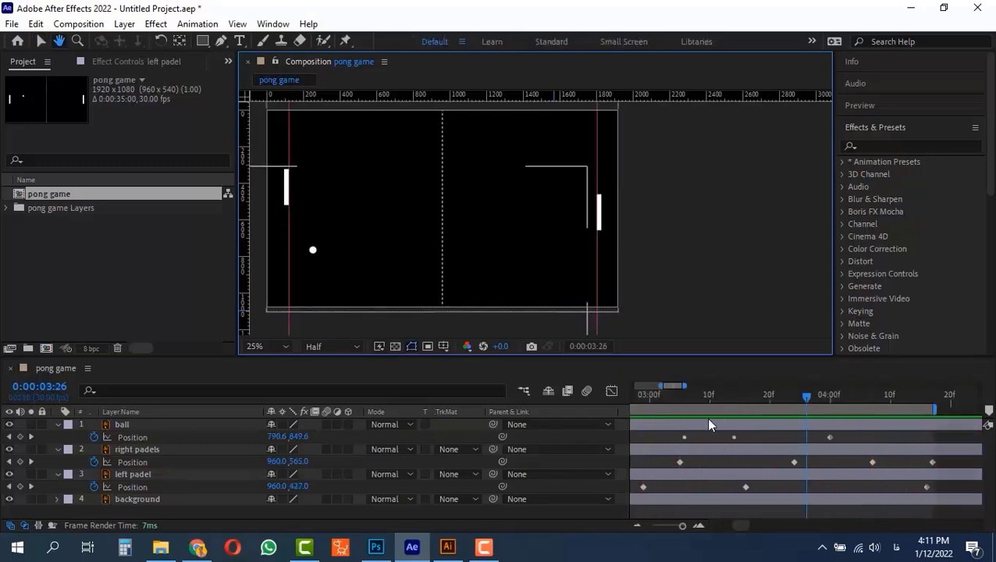
- Nudge the ball's Position keyframe at 0:00:00:07 up and slightly left against the upper wall, to 1262.6, 109.5
left_click_drag(746, 525, 727, 525)
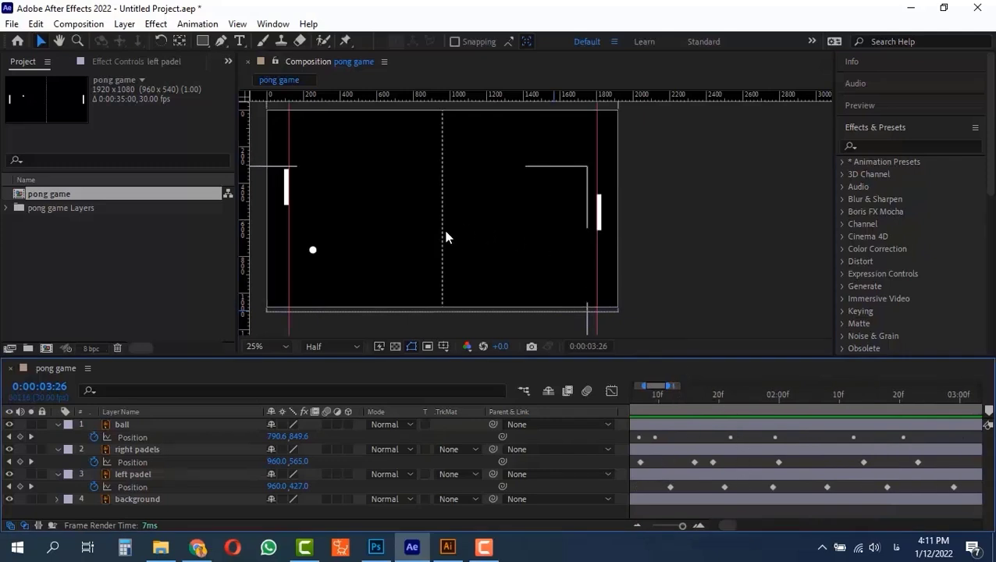
scroll(728, 466, "down", 4)
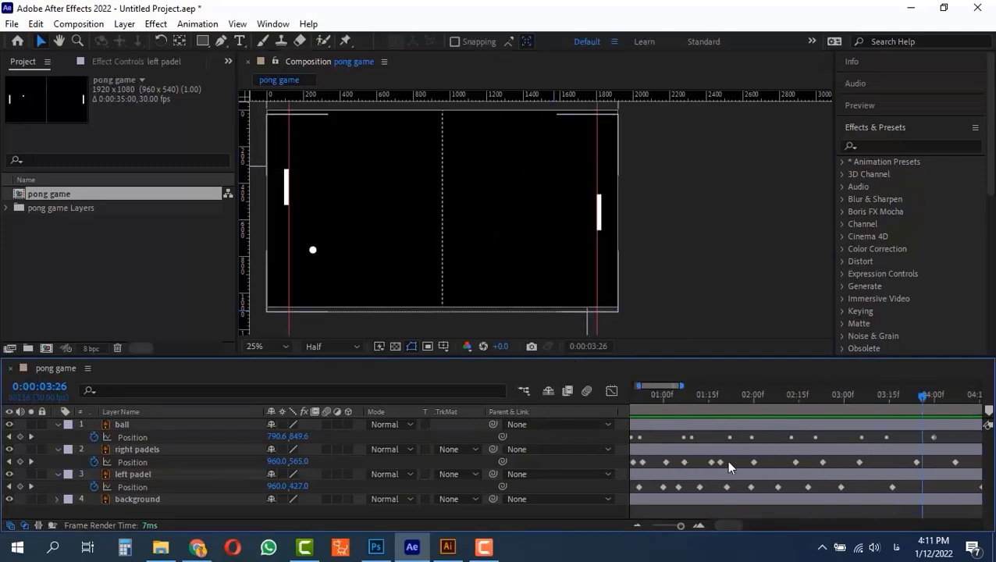
left_click(669, 397)
left_click_drag(672, 399, 542, 407)
mouse_move(637, 412)
left_mouse_down()
mouse_move(658, 401)
mouse_move(644, 402)
left_mouse_up()
left_click(644, 435)
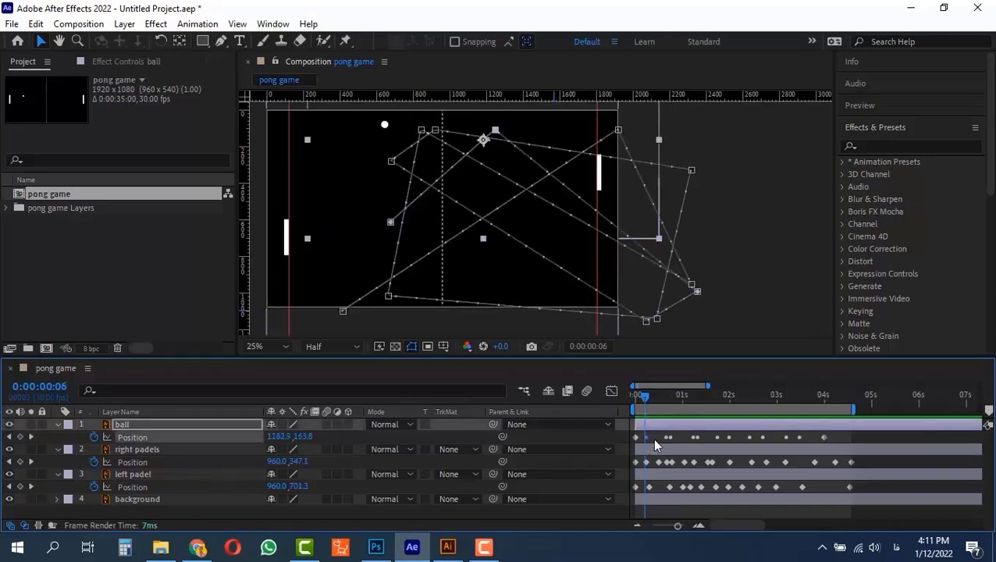
key("ctrl+Right")
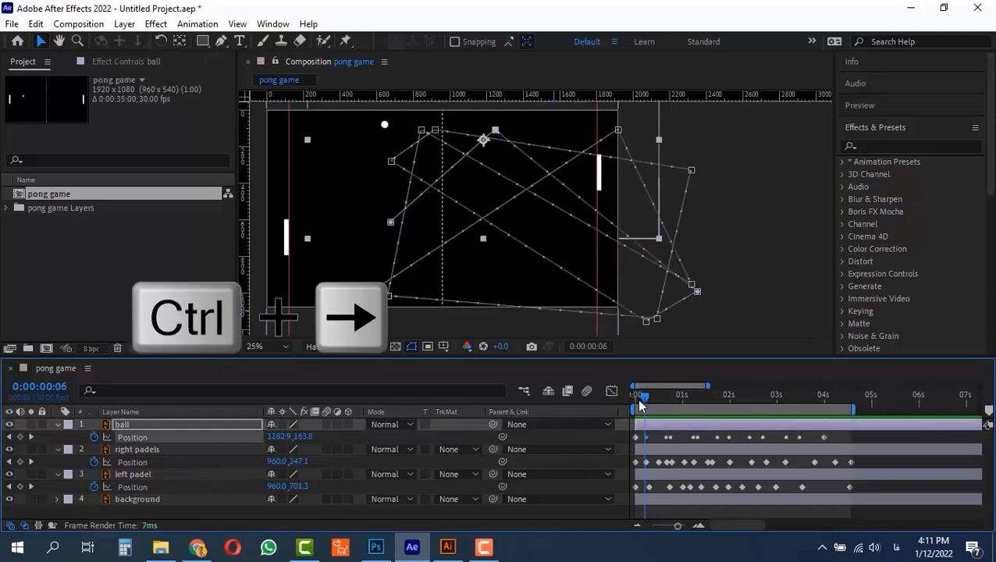
key("ctrl+Right")
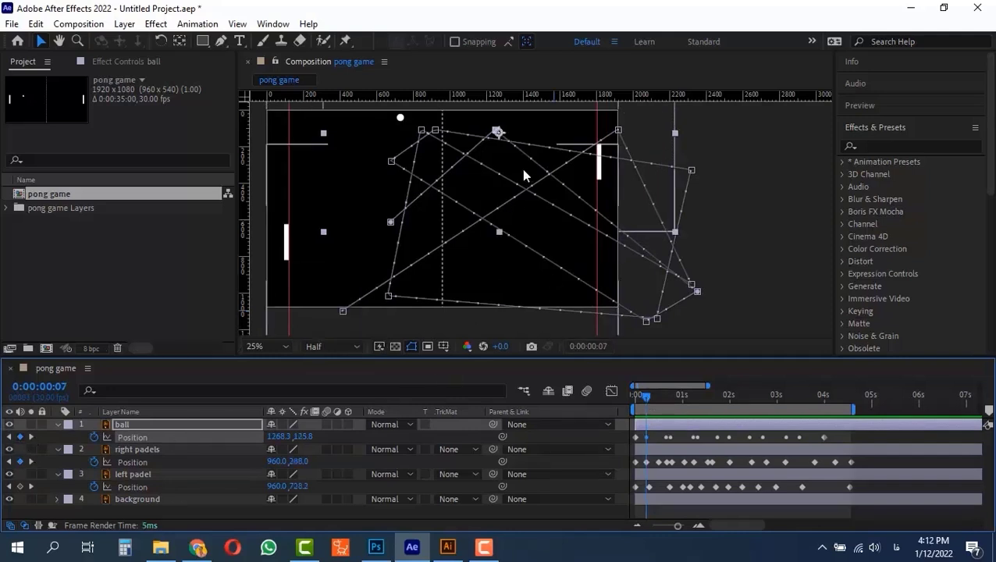
key("Up")
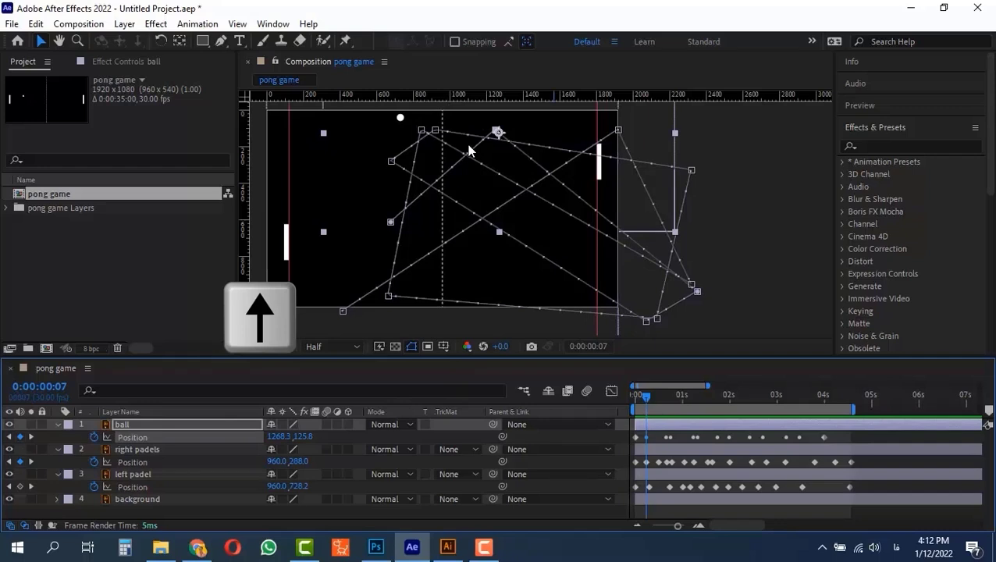
key("Up")
key("Up")
key("Up")
key("Up")
key("Left")
key("Left")
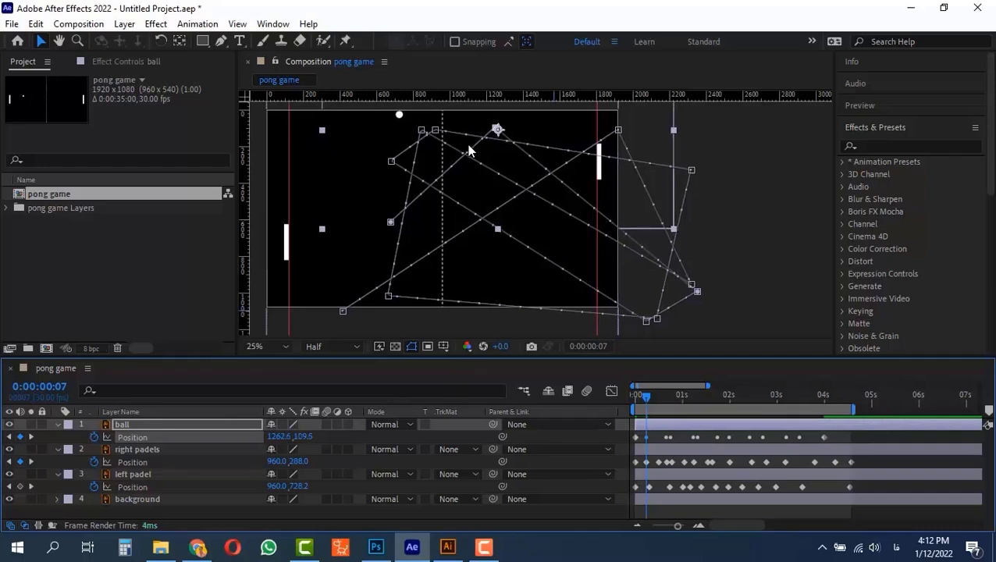
- Nudge the ball's Position keyframe at 0:00:00:19 closer to the right padel, to 2324.3, 971.1
key("k")
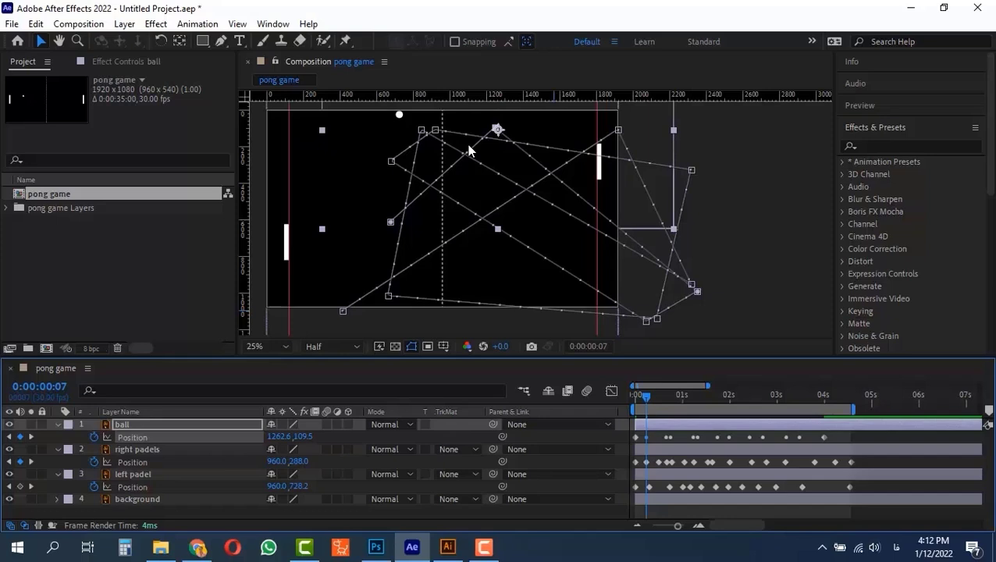
key("k")
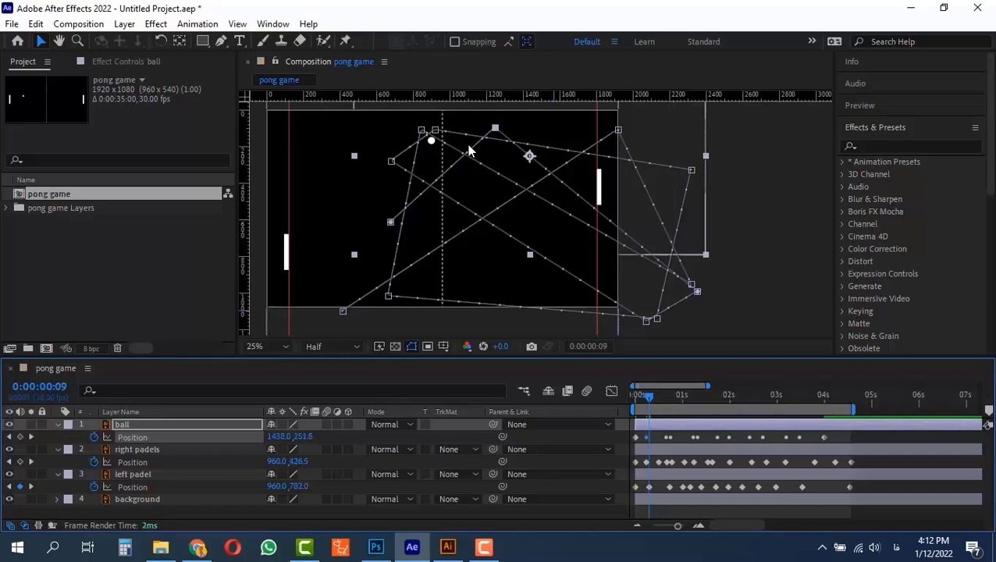
key("k")
key("k")
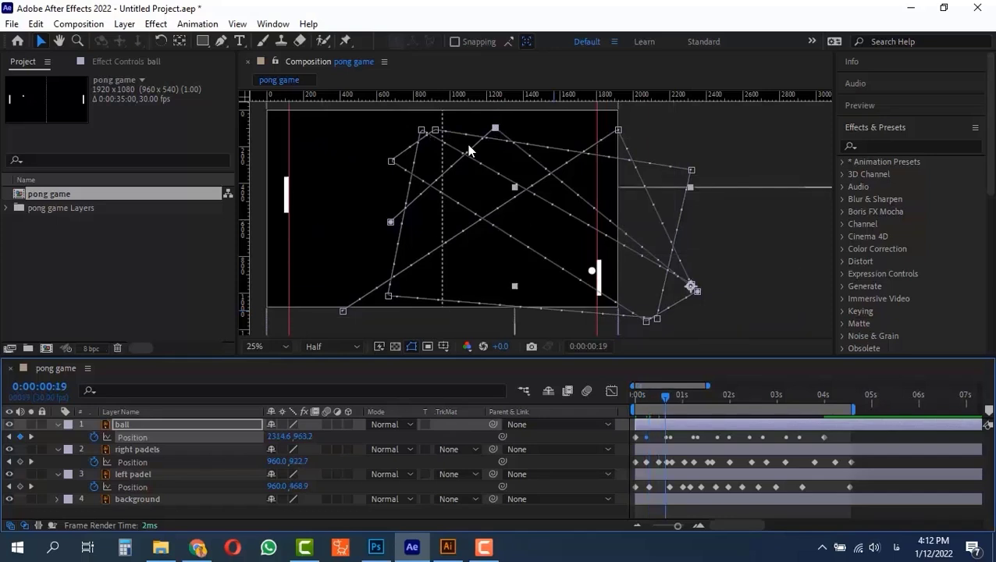
key("k")
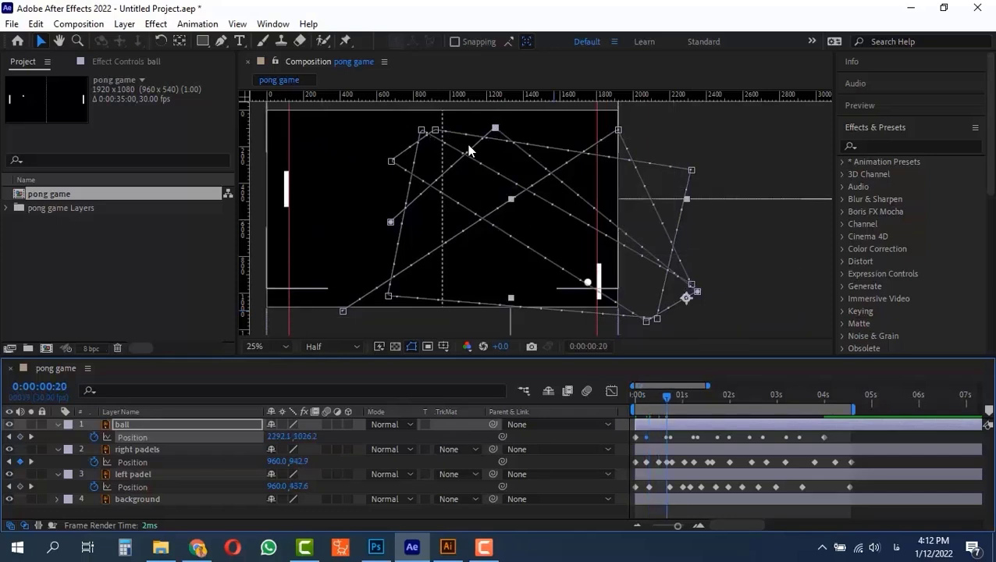
key("k")
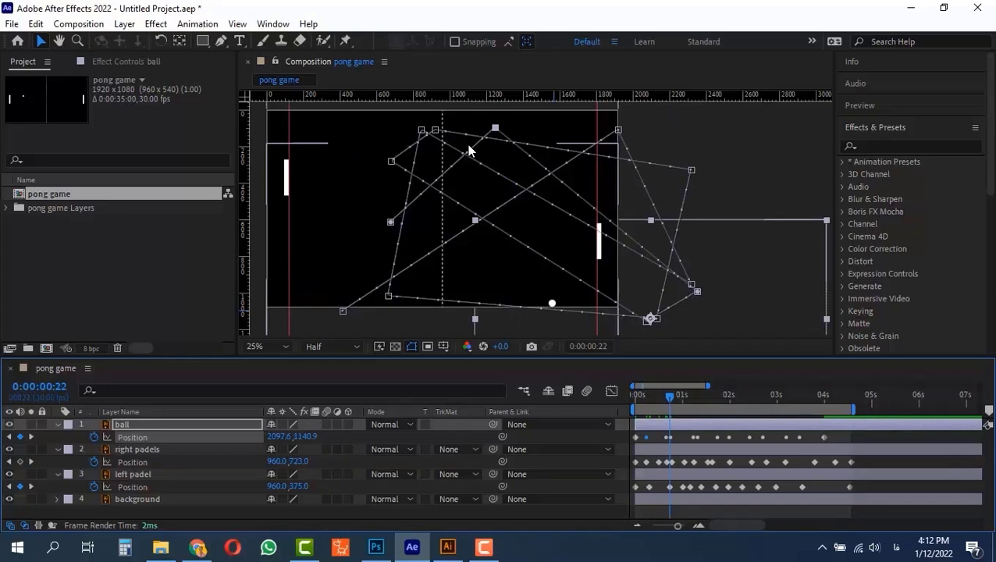
key("j")
key("j")
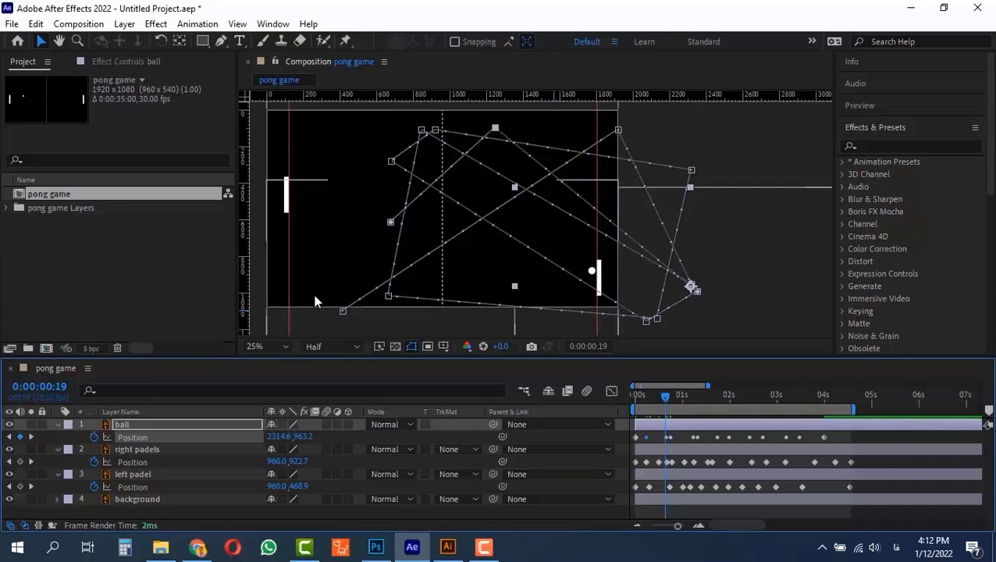
key("Up")
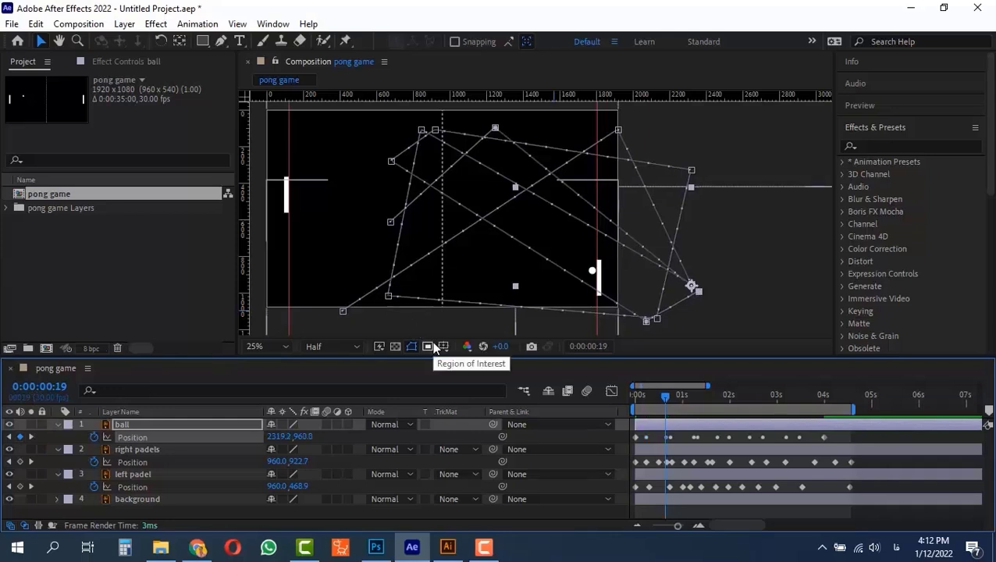
key("Right")
key("Right")
key("Down")
key("Down")
key("Right")
key("Right")
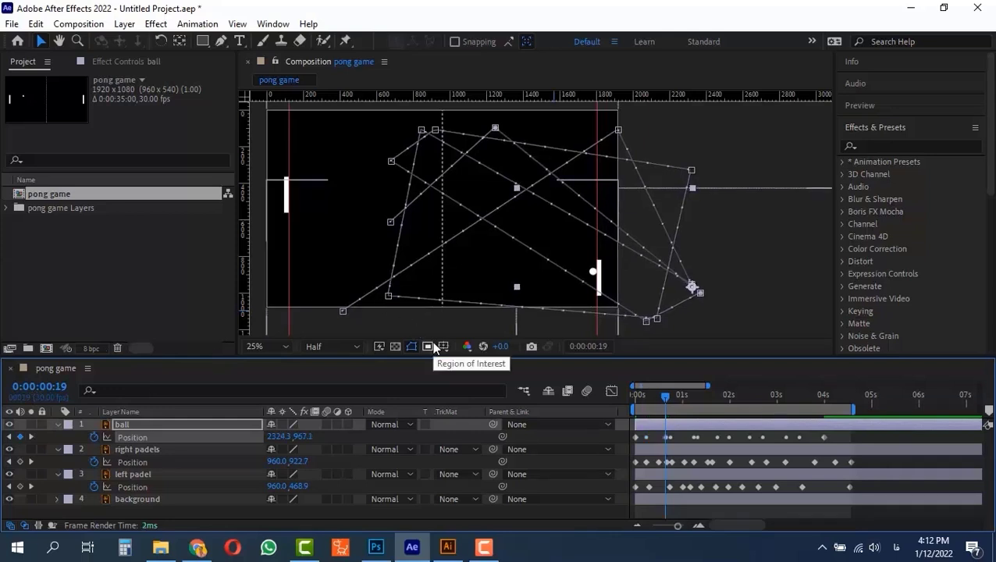
key("Down")
key("Left")
key("Left")
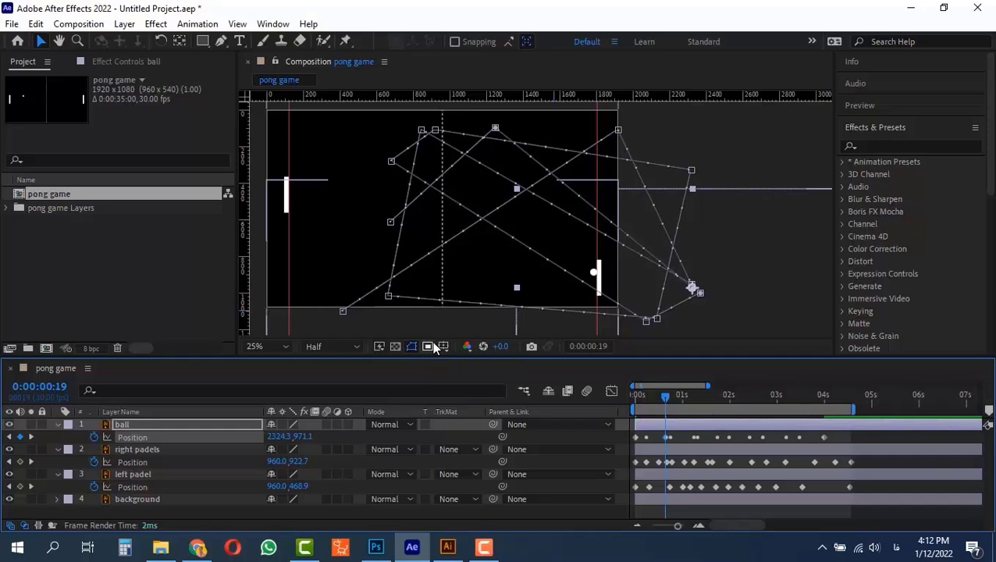
- Nudge the ball's Position keyframe at 0:00:00:22 down against the lower wall, to 2113.1, 1139.2
key("k")
key("k")
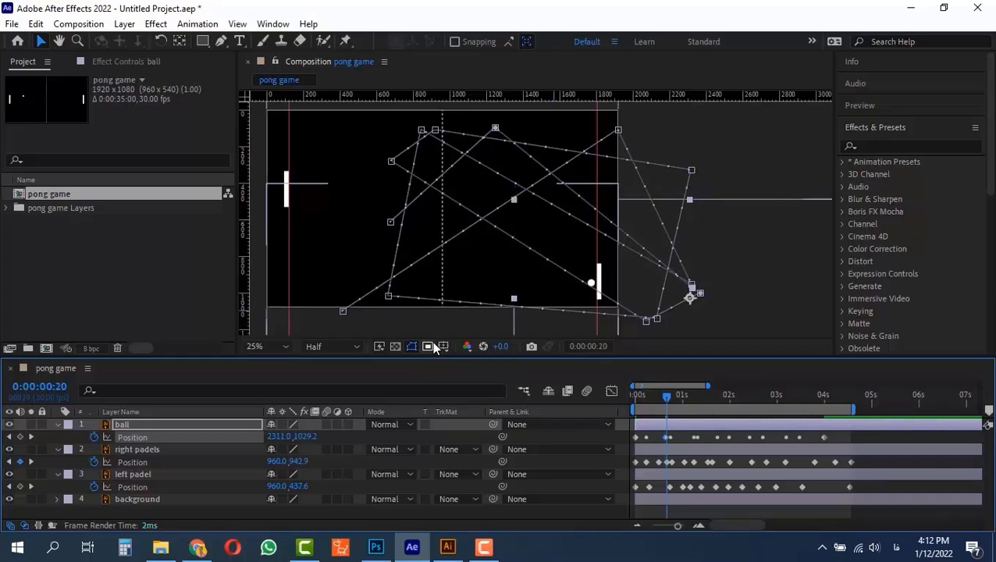
key("k")
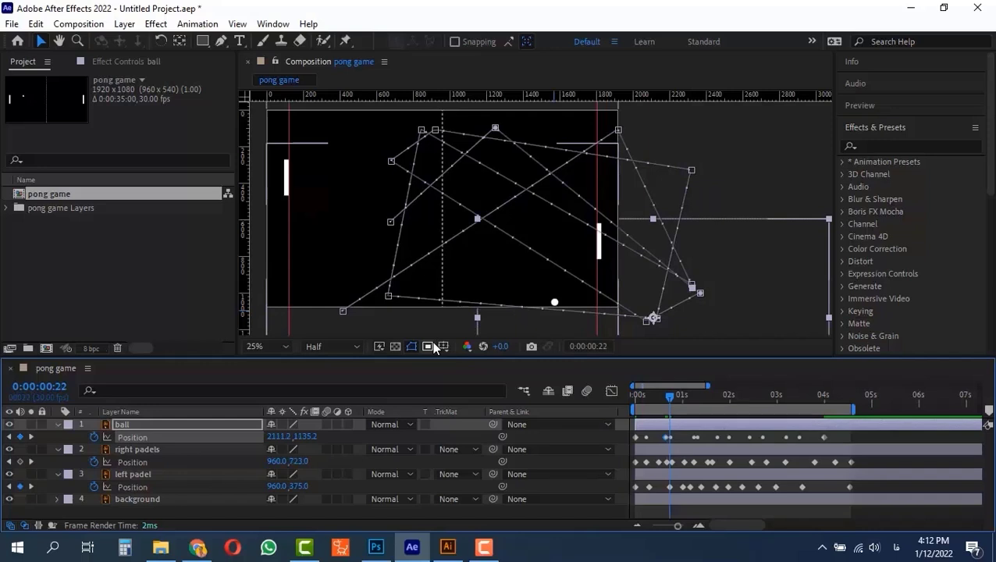
scroll(593, 281, "up", 2)
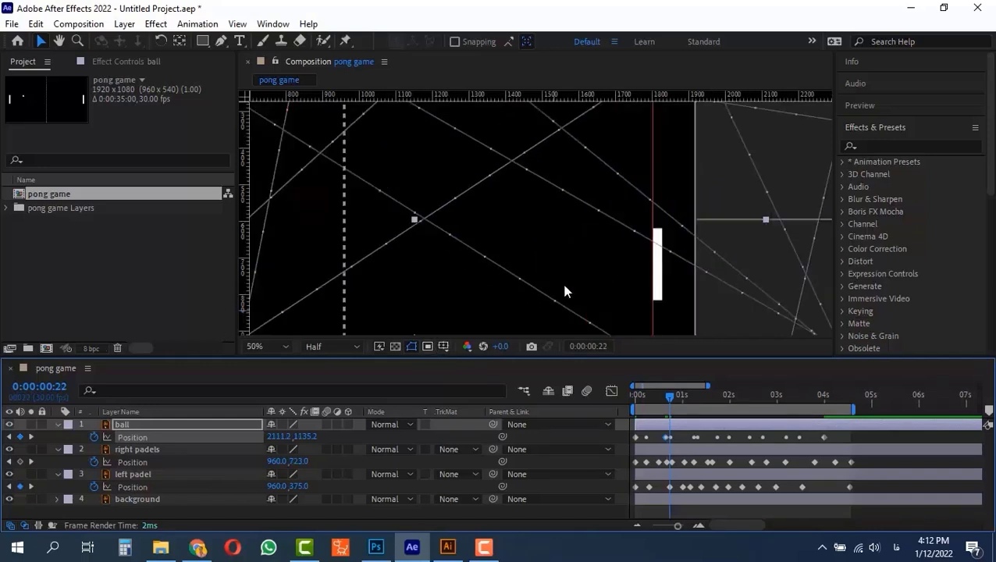
left_click_drag(575, 217, 560, 135)
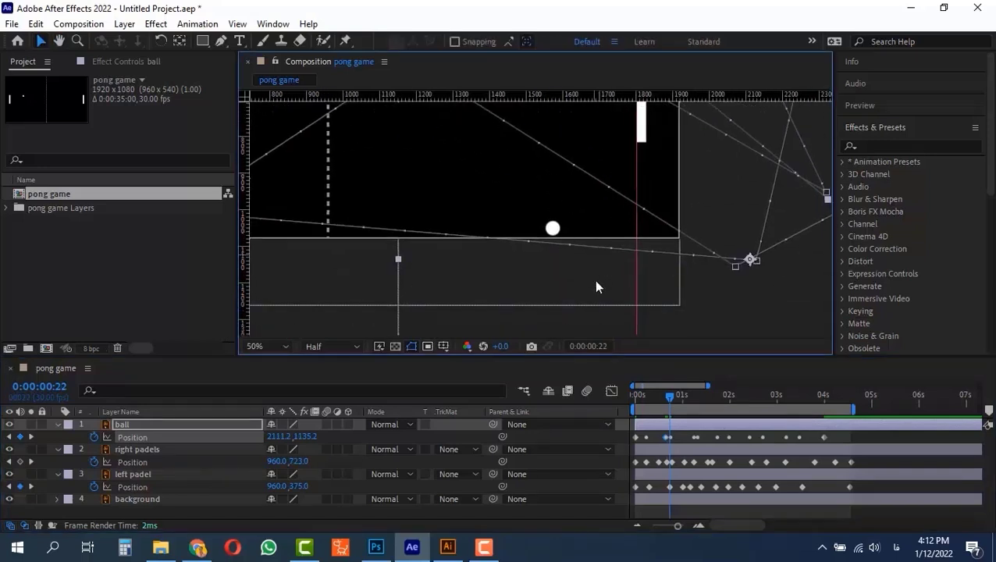
key("Down")
key("Down")
key("Left")
key("Left")
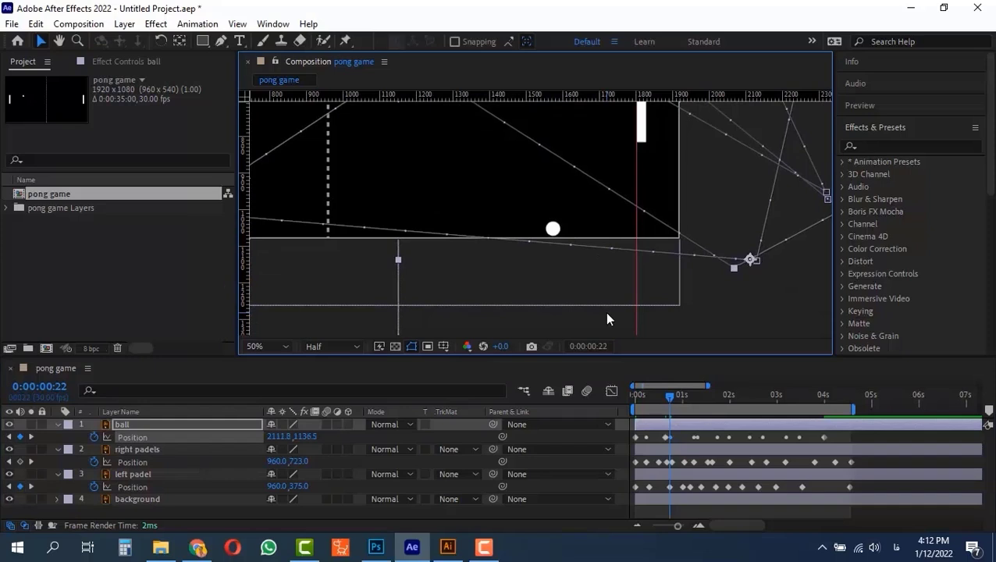
key("Down")
key("Down")
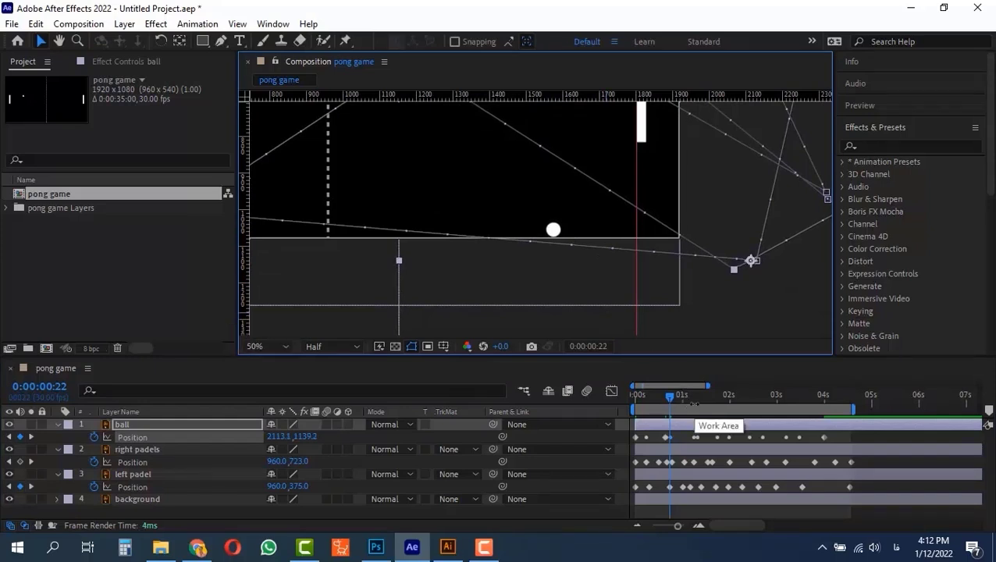
- Keyframe the left padel's Y position at 218.4 on 0:00:01:07 so that the padel meets the ball
key("k")
key("k")
key("k")
key("k")
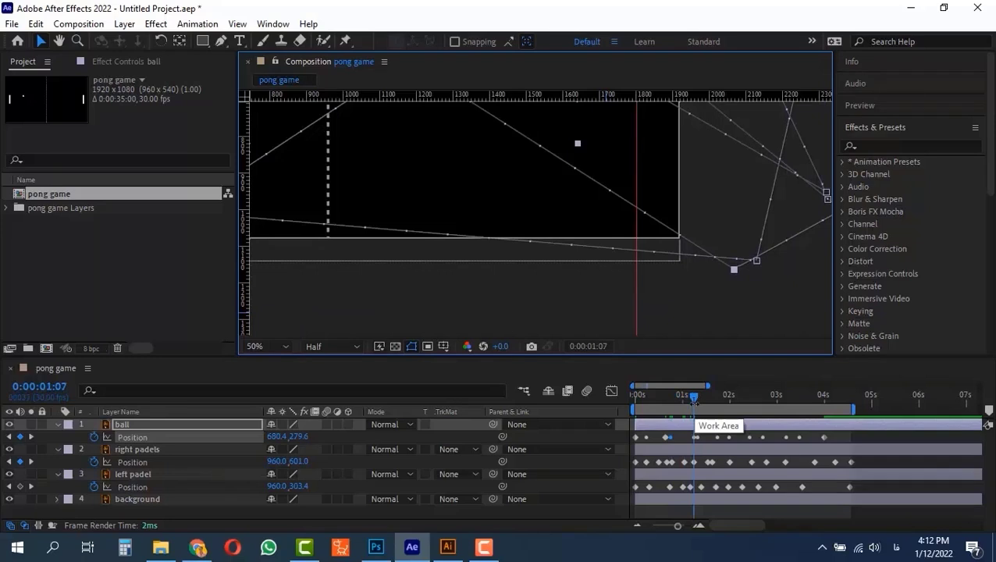
key("space")
left_click_drag(368, 187, 766, 311)
left_click_drag(521, 244, 534, 305)
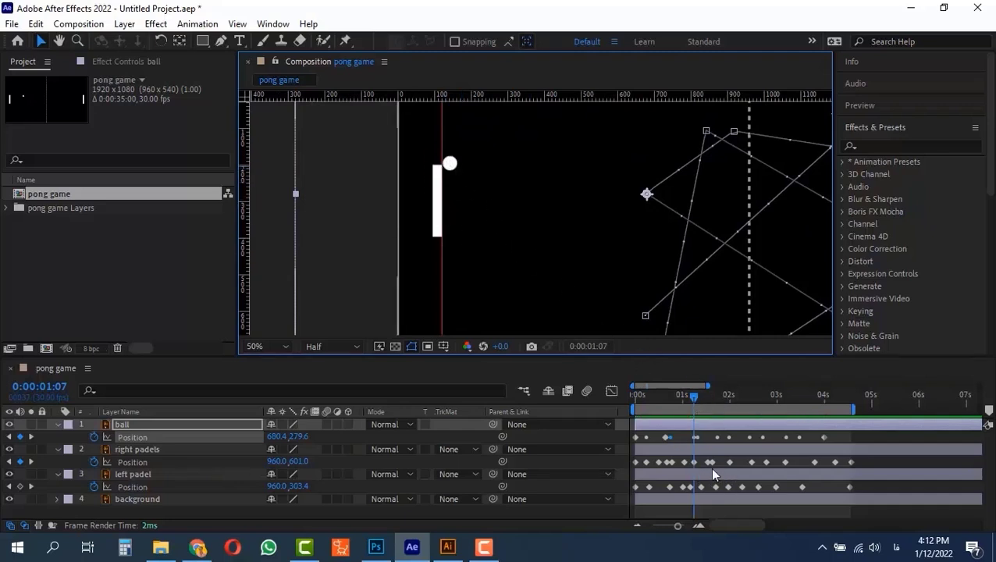
left_click(693, 462)
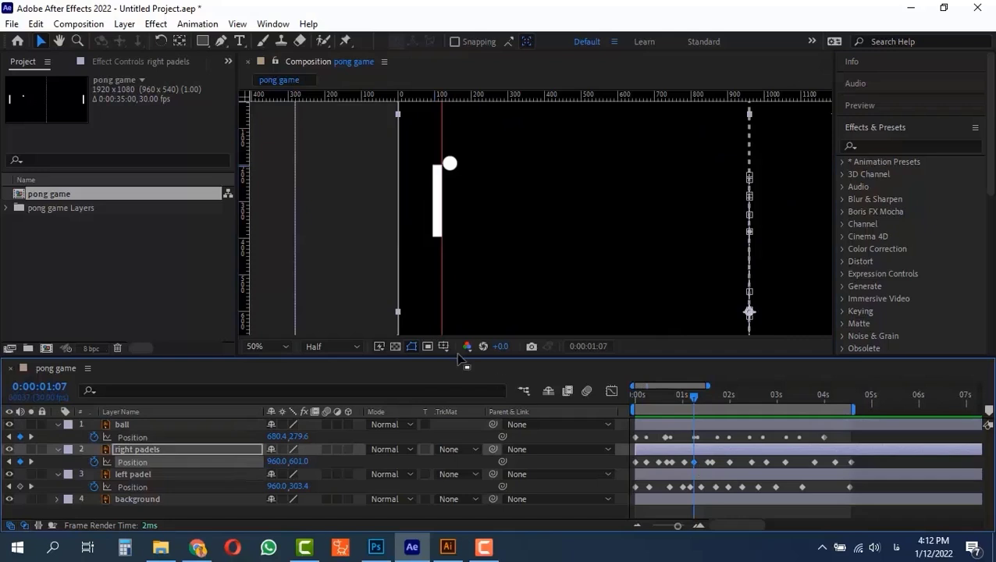
left_click_drag(301, 487, 243, 469)
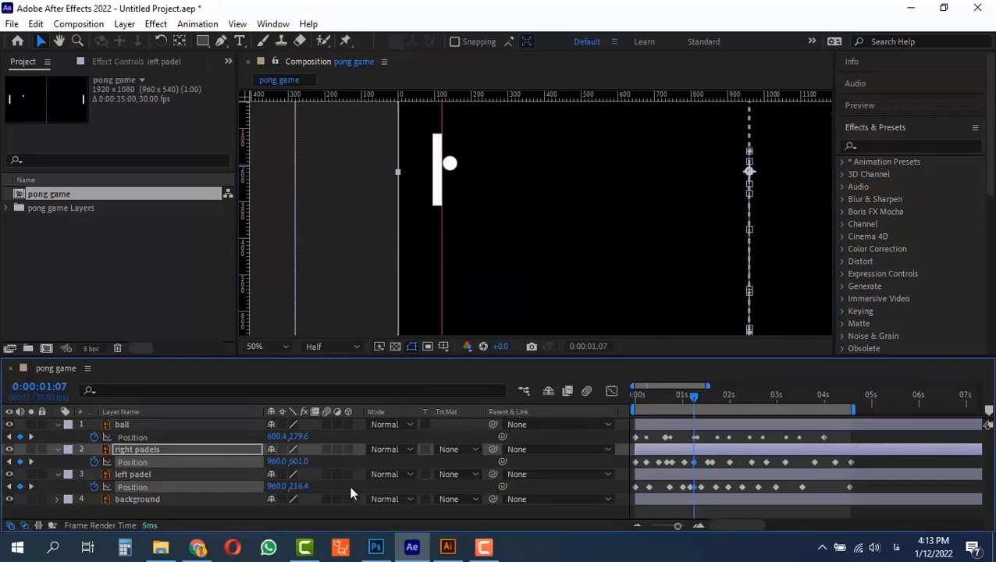
- Nudge the ball's Position keyframe at 0:00:01:07 closer to the left padel, to about 677, 281
left_click(695, 437)
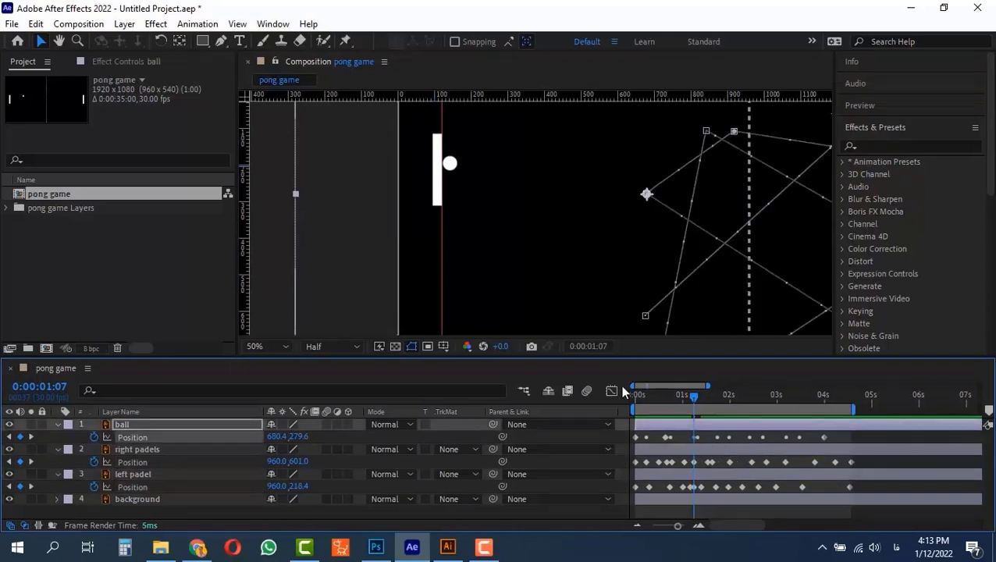
key("Left")
key("Left")
key("Down")
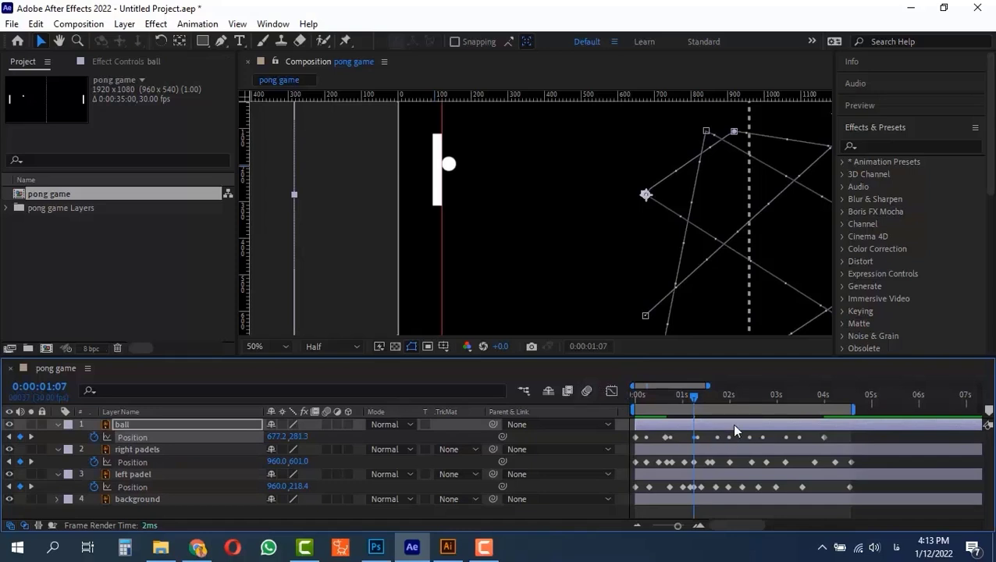
- Nudge the ball's Position keyframe at 0:00:01:10 up against the upper wall, to 949.0, 104.7
key("k")
key("k")
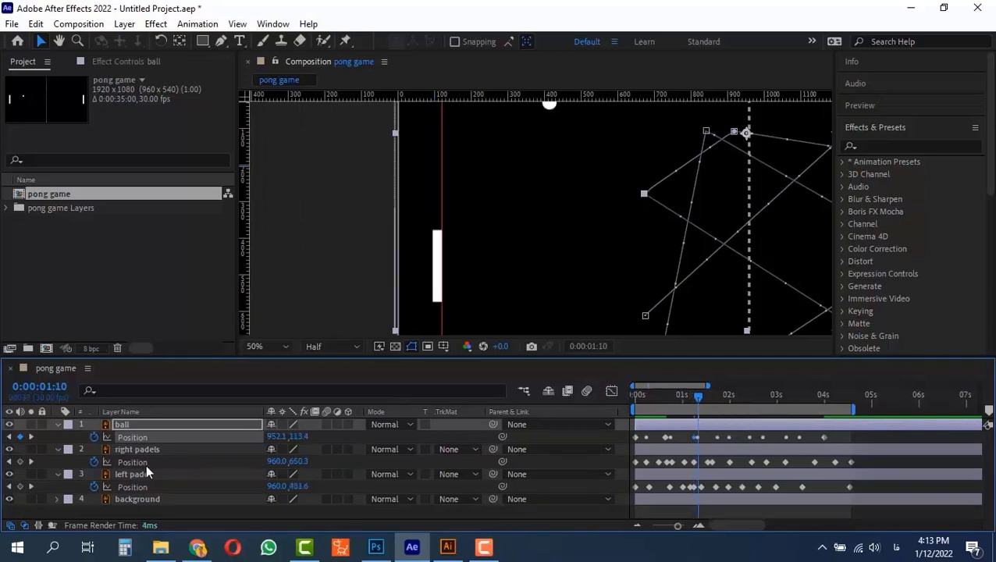
key("space")
left_click_drag(617, 190, 573, 282)
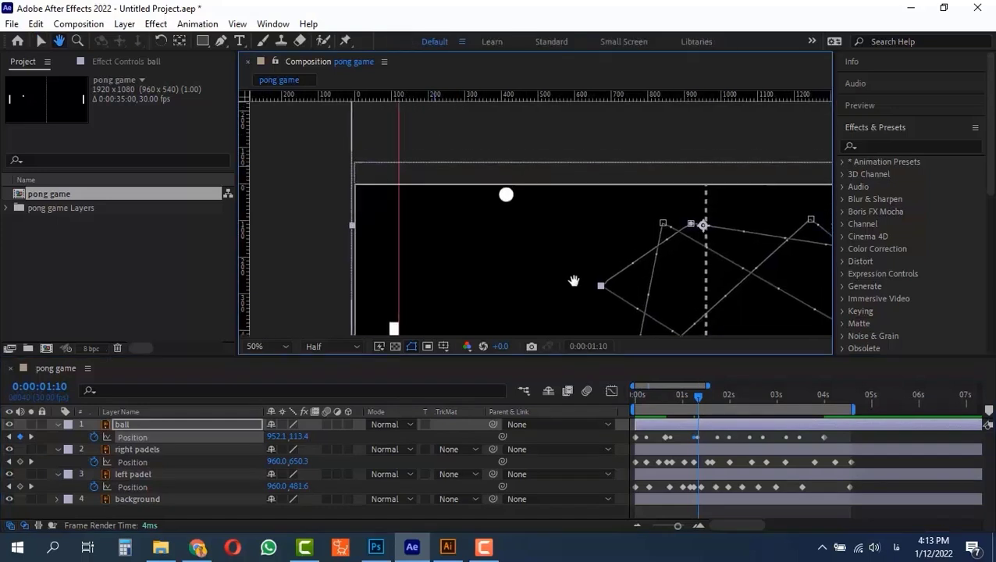
key("Up")
key("Up")
key("Up")
key("Up")
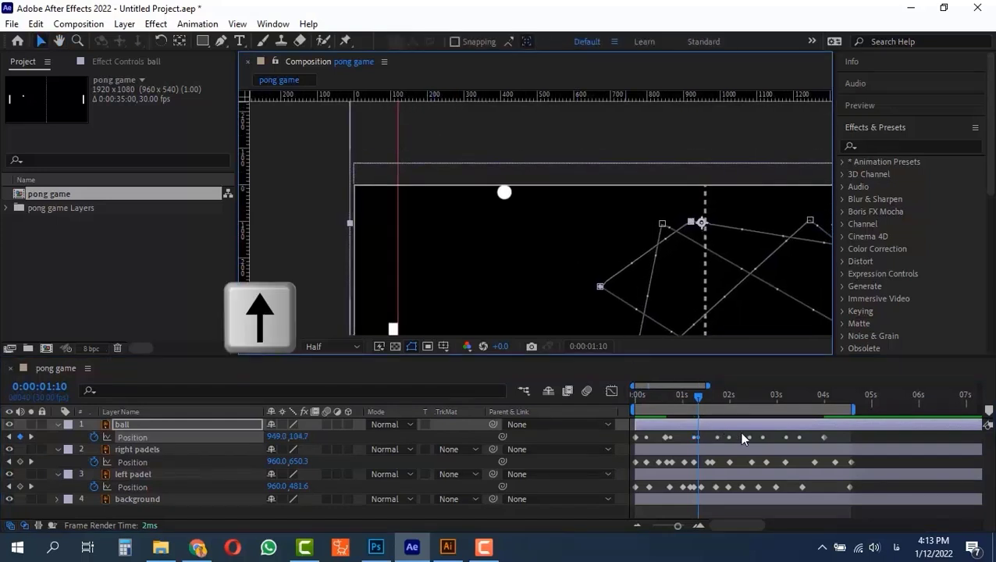
- Nudge the ball's Position keyframe at 0:00:01:22 against the right padel, to 2323.9, 388.4
key("k")
key("k")
key("k")
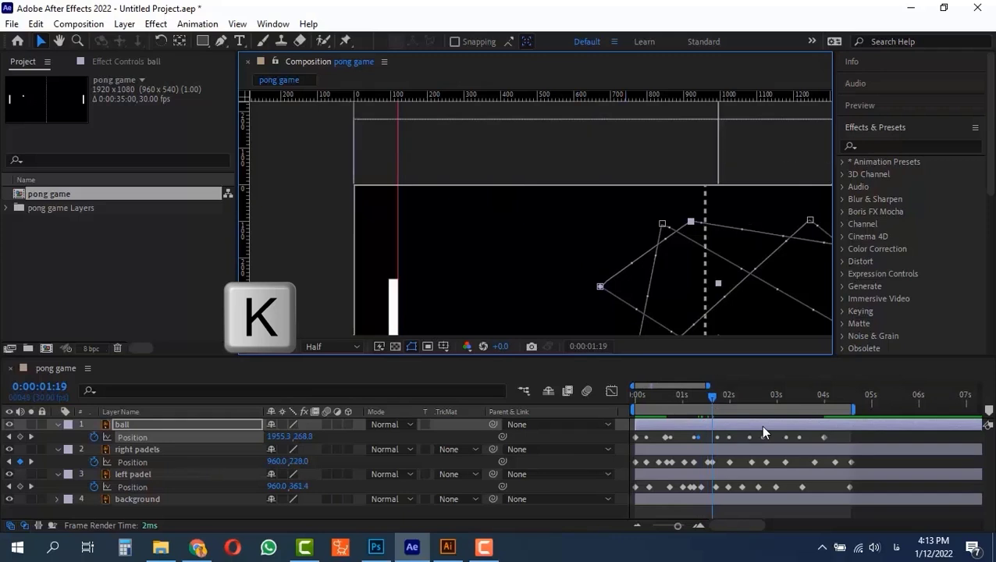
key("k")
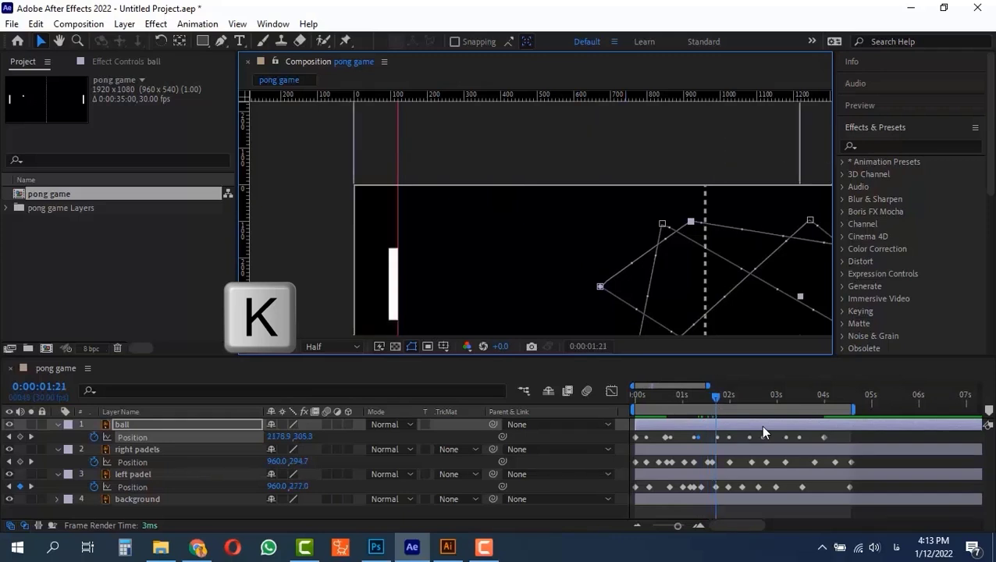
key("k")
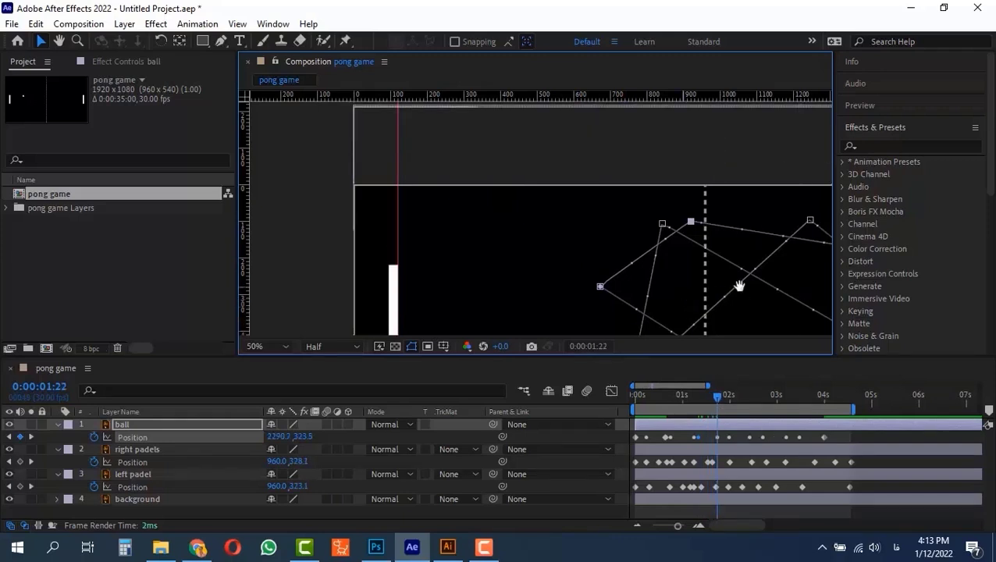
left_click_drag(739, 284, 312, 133)
left_click_drag(695, 286, 614, 278)
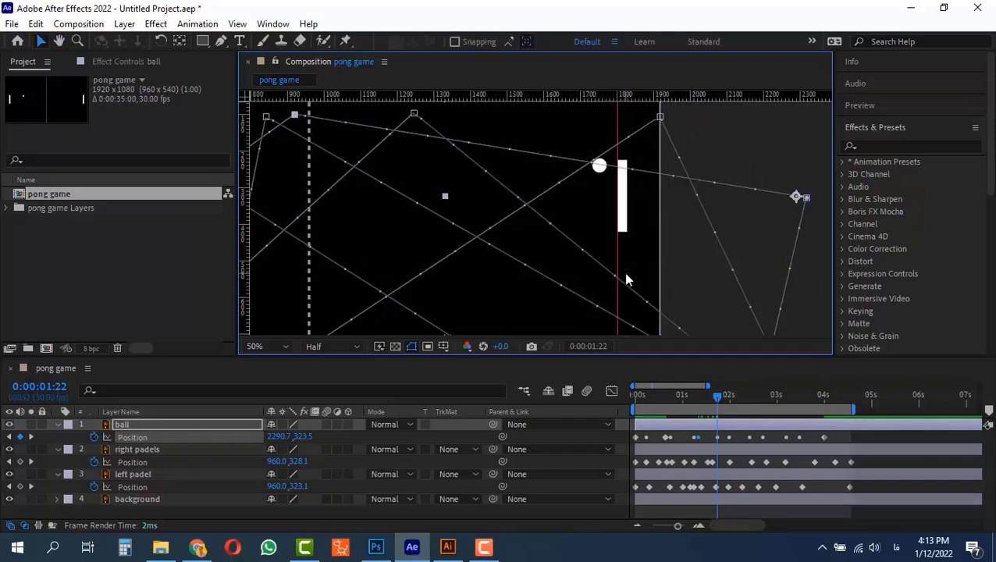
key("Down")
key("Down")
key("Down")
key("Down")
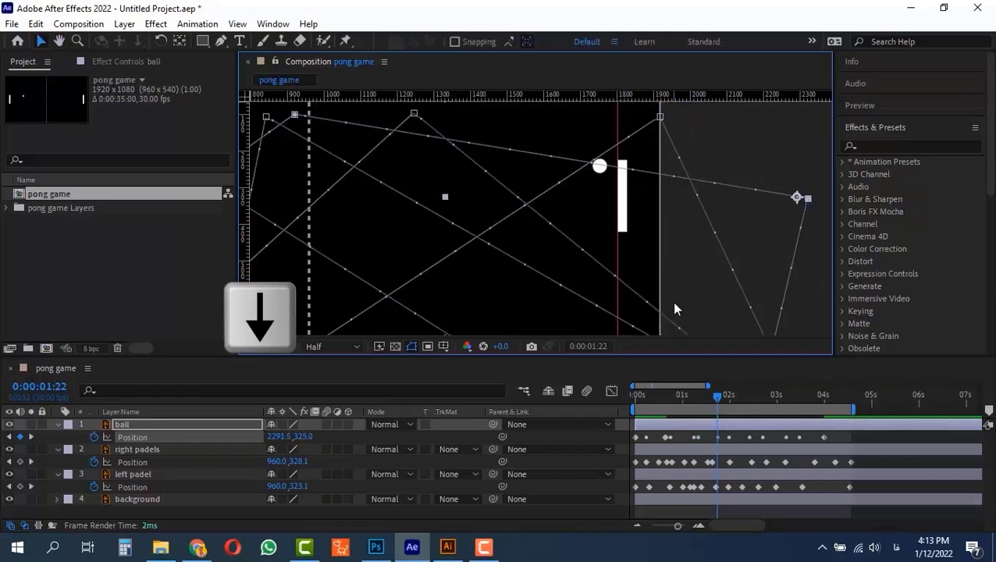
key("Left")
key("Left")
key("Left")
key("Left")
key("Left")
key("Down")
key("Down")
key("Down")
key("Down")
key("Down")
key("Down")
key("Down")
key("Down")
key("Down")
key("Down")
key("Down")
key("Down")
key("Left")
key("Left")
key("Left")
key("Left")
key("Left")
key("Left")
key("Left")
key("Down")
key("Down")
key("Down")
key("Down")
key("Down")
key("Down")
key("Down")
key("Down")
key("Down")
key("Down")
key("Down")
key("Down")
key("Down")
key("Down")
key("Down")
key("Down")
key("Down")
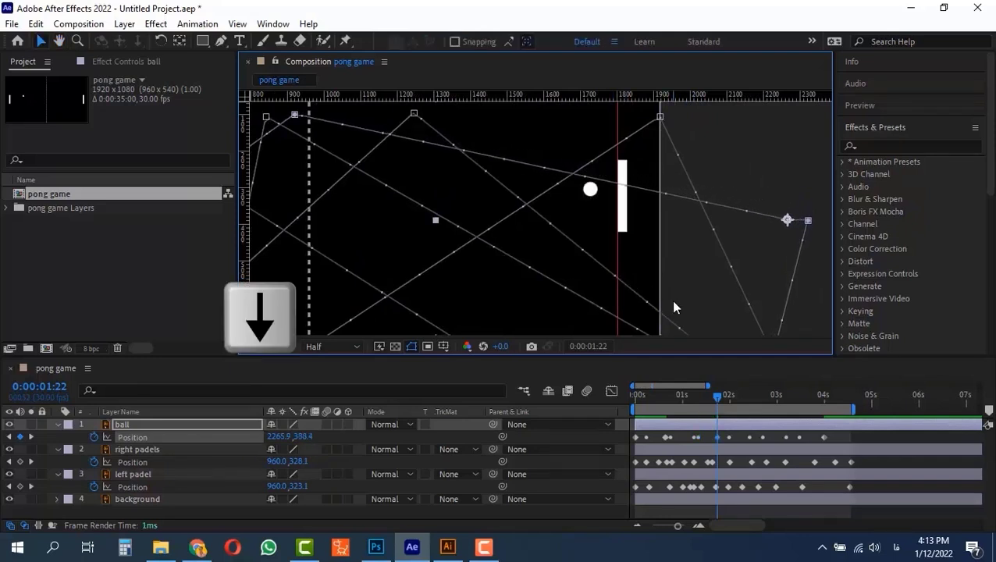
key("Right")
key("Right")
key("Right")
key("Right")
key("Right")
key("Right")
key("Right")
key("Right")
key("Right")
key("Right")
key("Right")
key("Right")
key("Right")
key("Right")
key("Right")
key("Right")
key("Right")
key("Right")
key("Right")
key("Right")
key("Right")
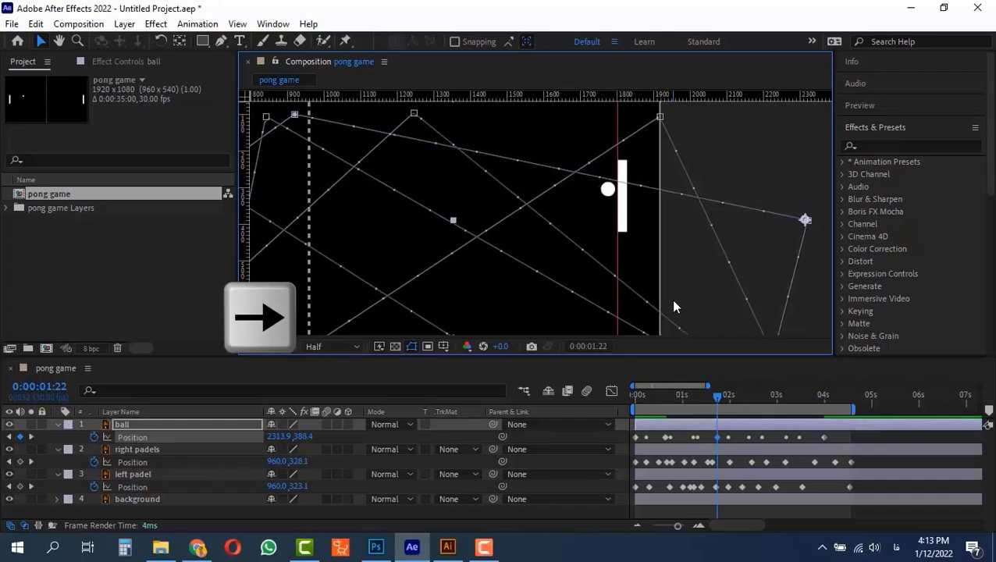
key("Right")
key("Right")
key("Right")
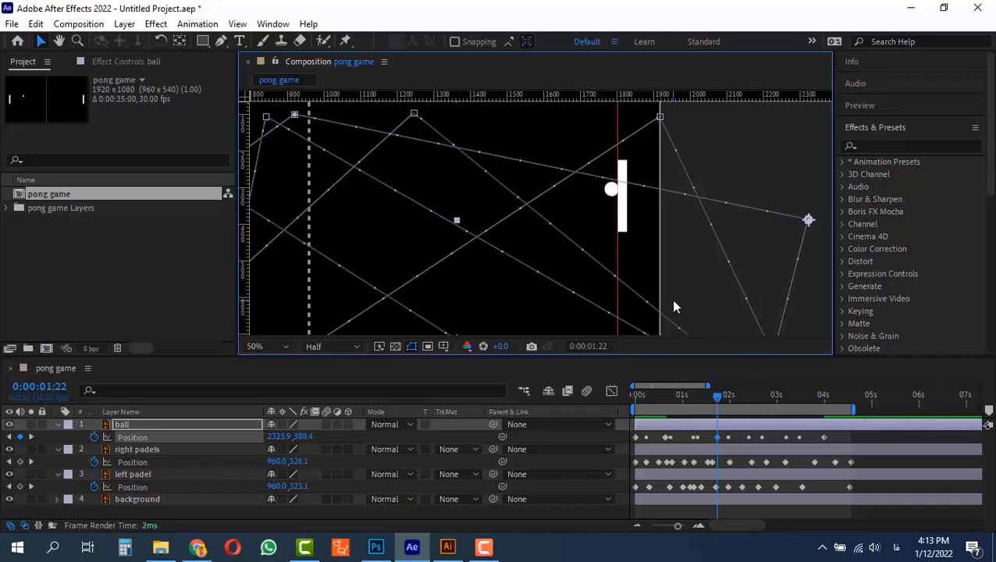
- Check the ball's contact with the lower wall at 0:00:01:29 and with the left padel at 0:00:02:12
key("k")
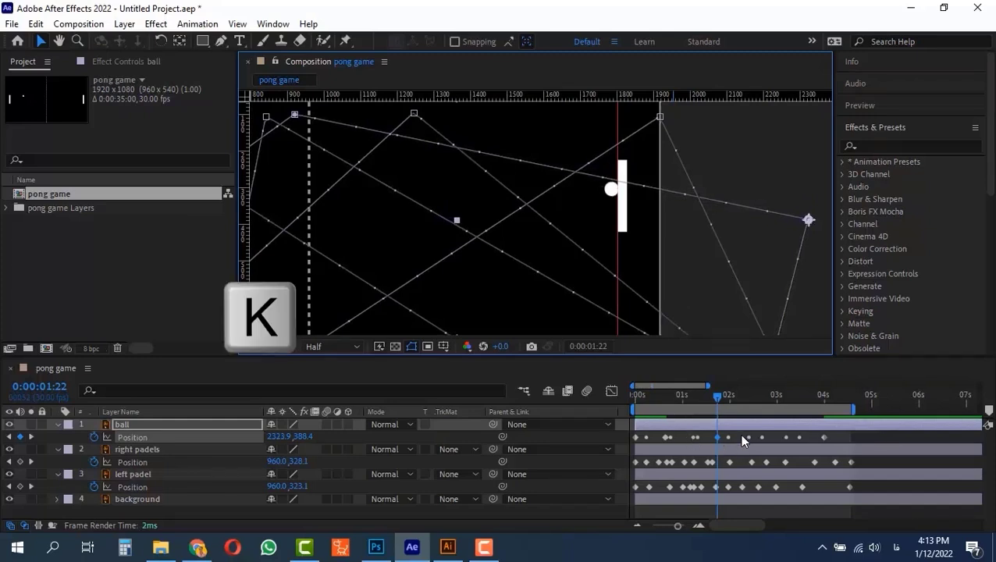
key("k")
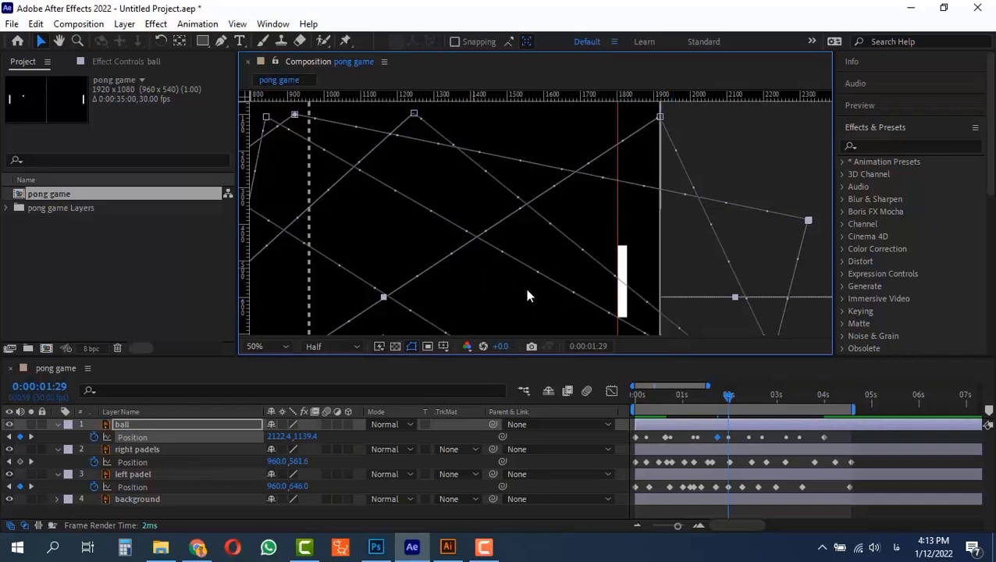
key("space")
left_click_drag(530, 275, 600, 89)
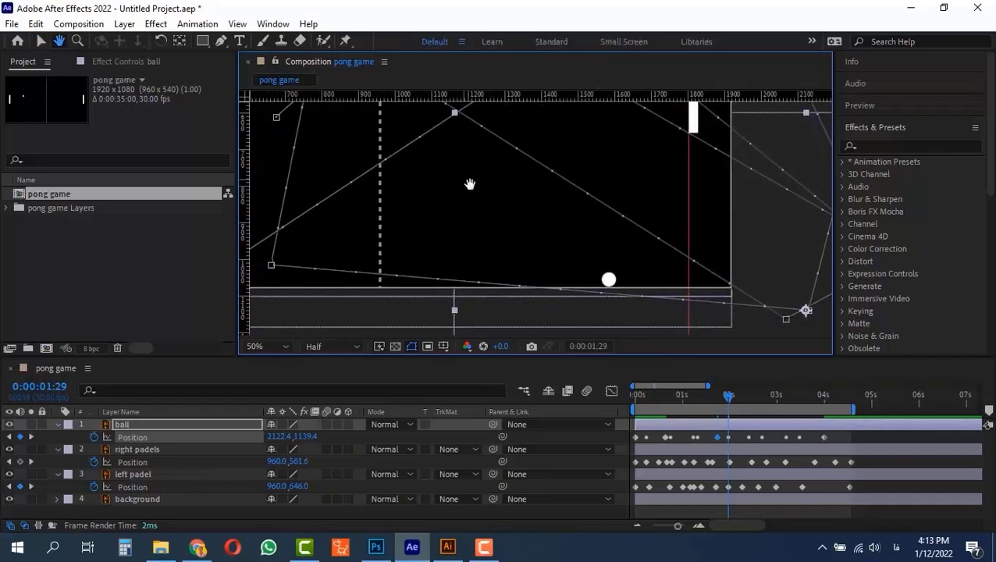
left_click_drag(472, 185, 614, 226)
key("k")
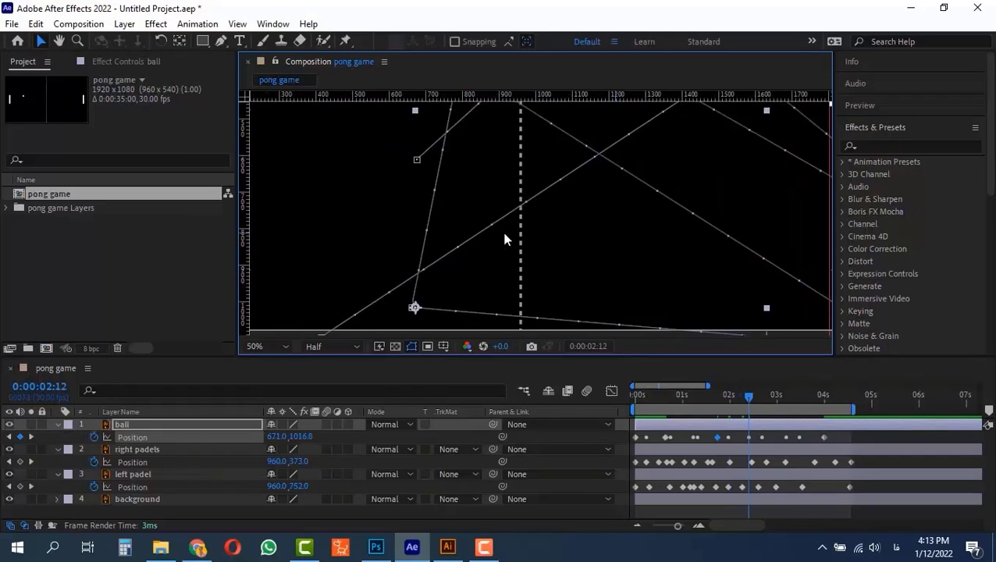
left_click_drag(427, 198, 692, 208)
key("v")
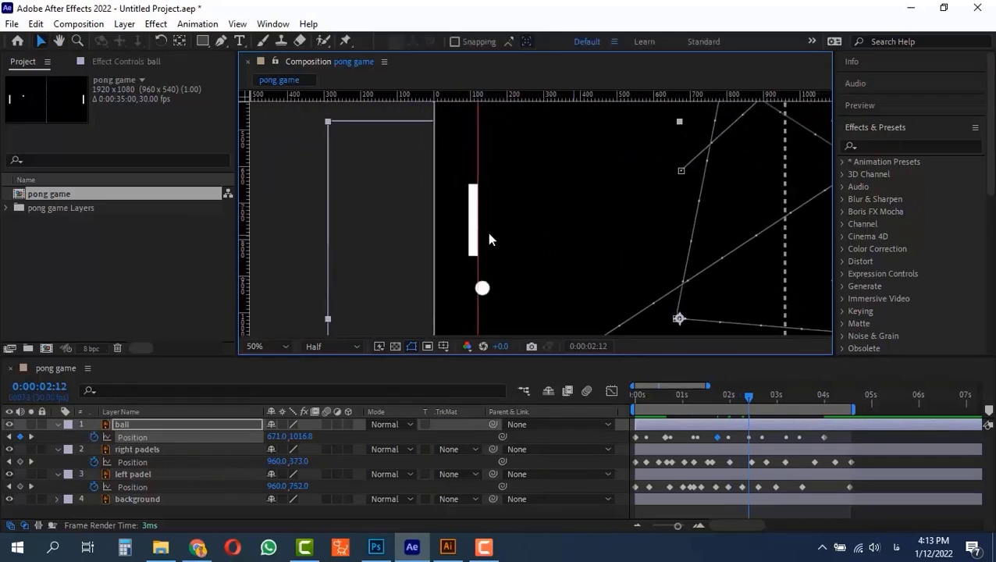
- Shift the right padels' Position keyframe at 0:00:02:14 slightly later in time
left_click(750, 462)
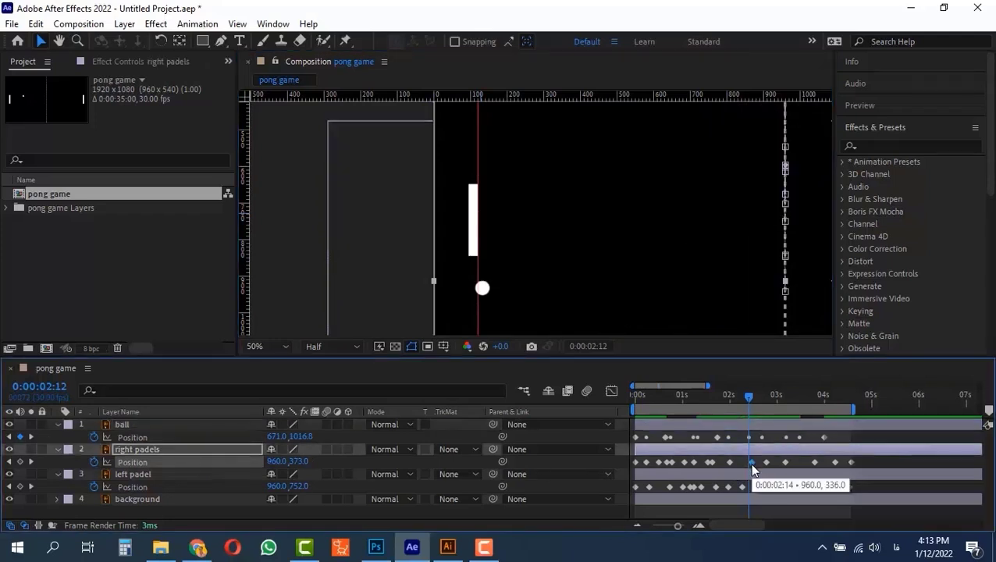
key("alt+Left")
left_click_drag(752, 465, 756, 466)
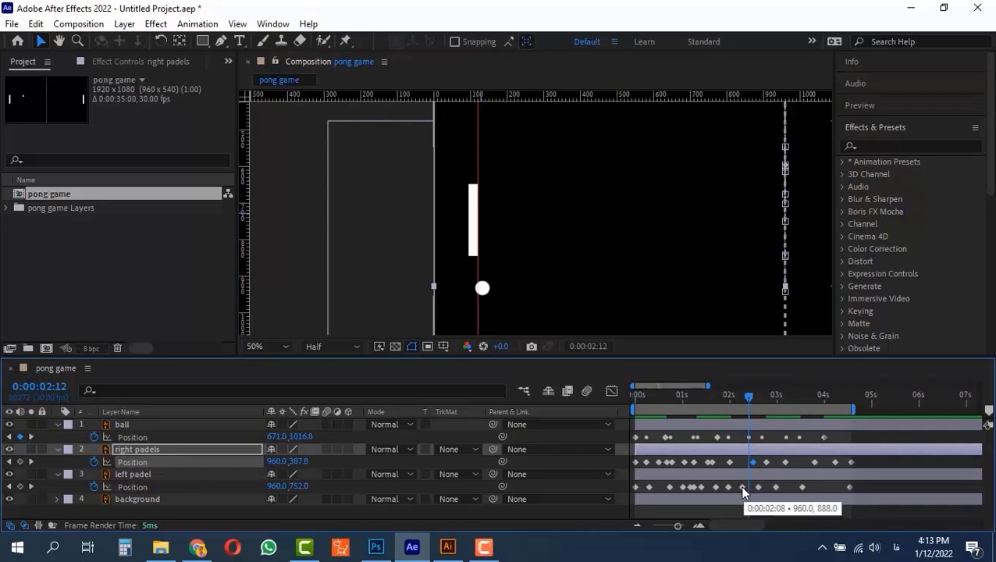
- Set the left padel's Y position to 1013.0 on its keyframe at 0:00:02:08
left_click(741, 487)
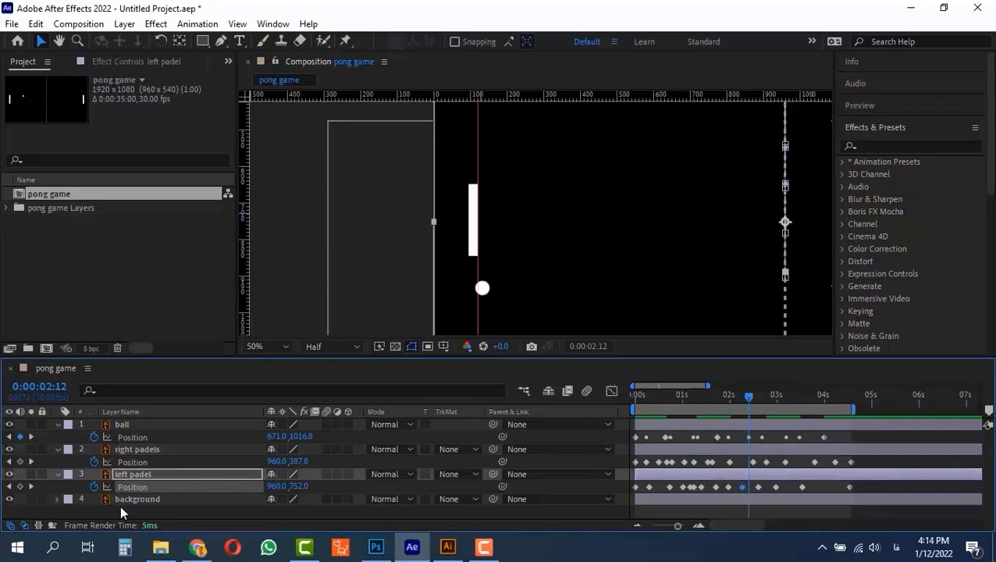
left_click_drag(747, 399, 742, 398)
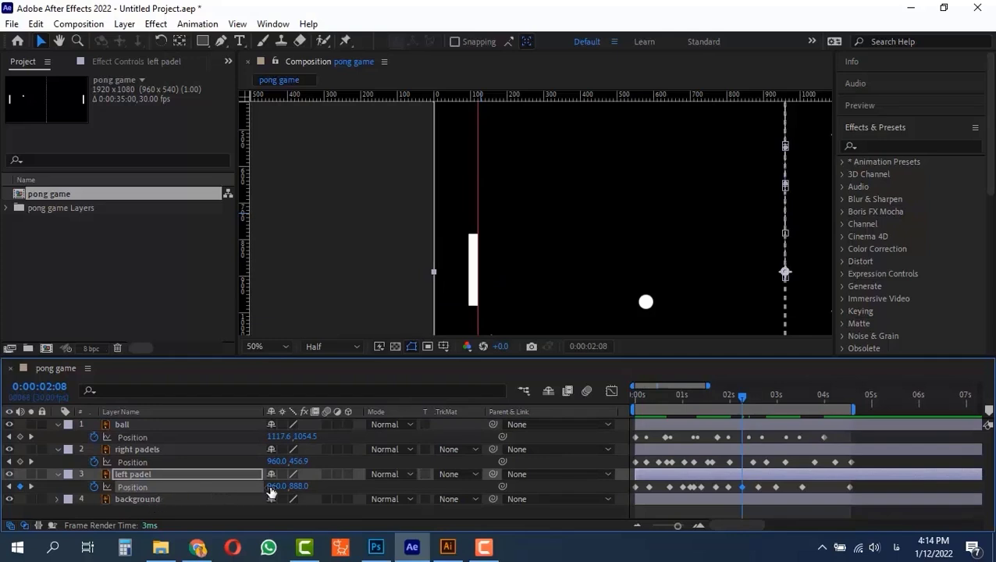
left_click_drag(299, 486, 405, 491)
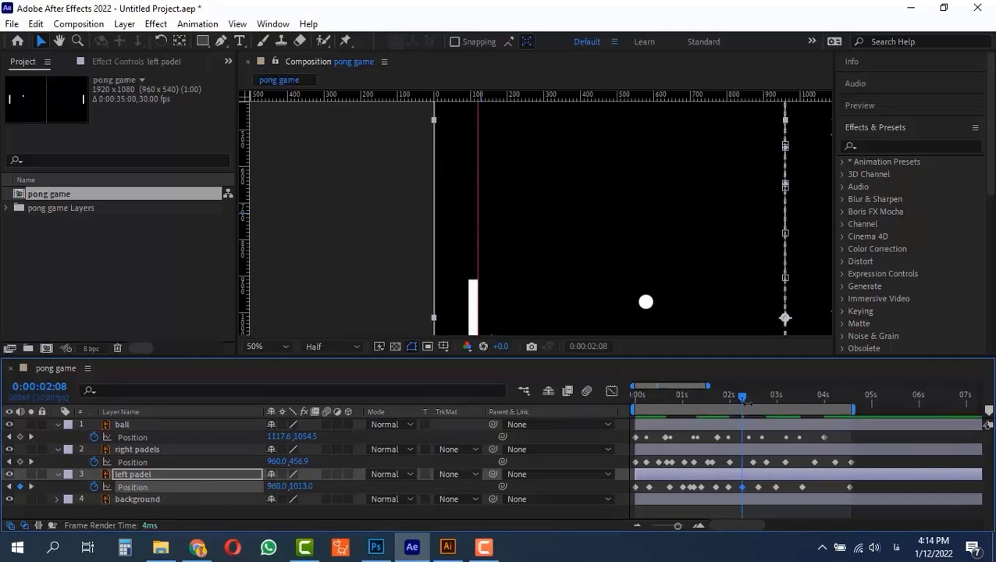
- Keyframe the left padel's Y position at 948.0 on 0:00:02:12 so that the padel meets the ball
left_click_drag(746, 399, 748, 403)
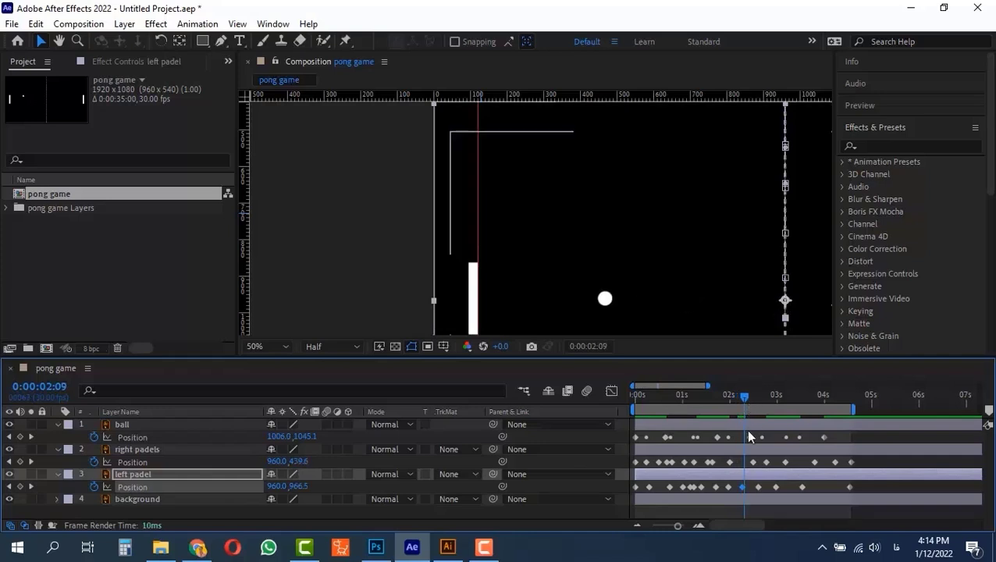
left_click(761, 422)
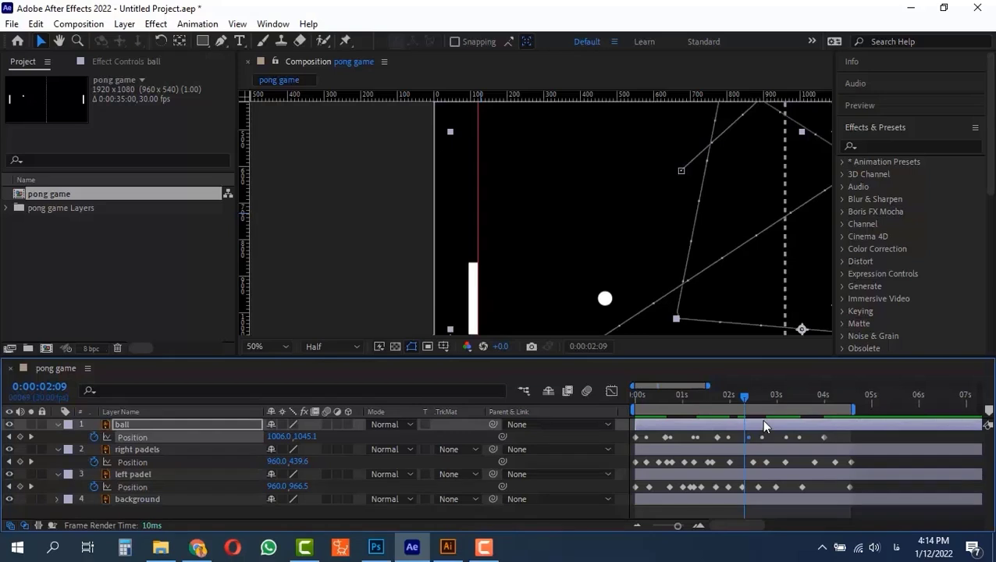
key("k")
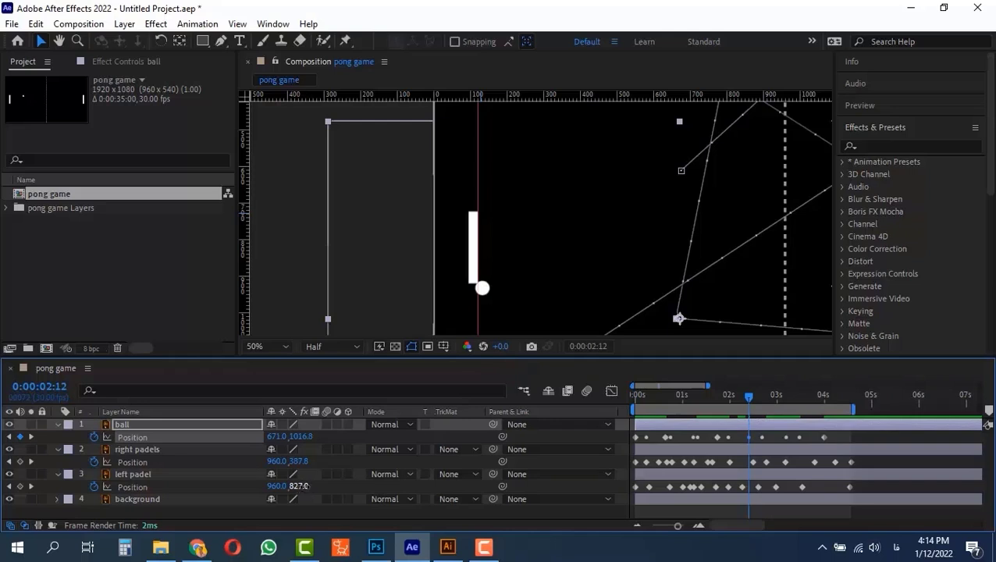
left_click_drag(299, 485, 389, 489)
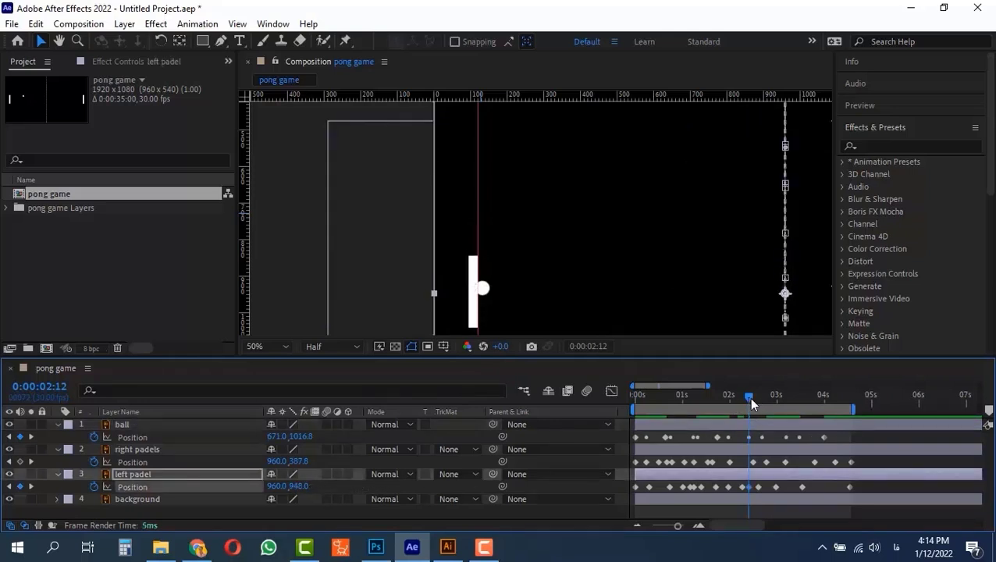
- Nudge the ball's Position keyframe at 0:00:02:20 up against the upper wall
left_click_drag(749, 397, 756, 416)
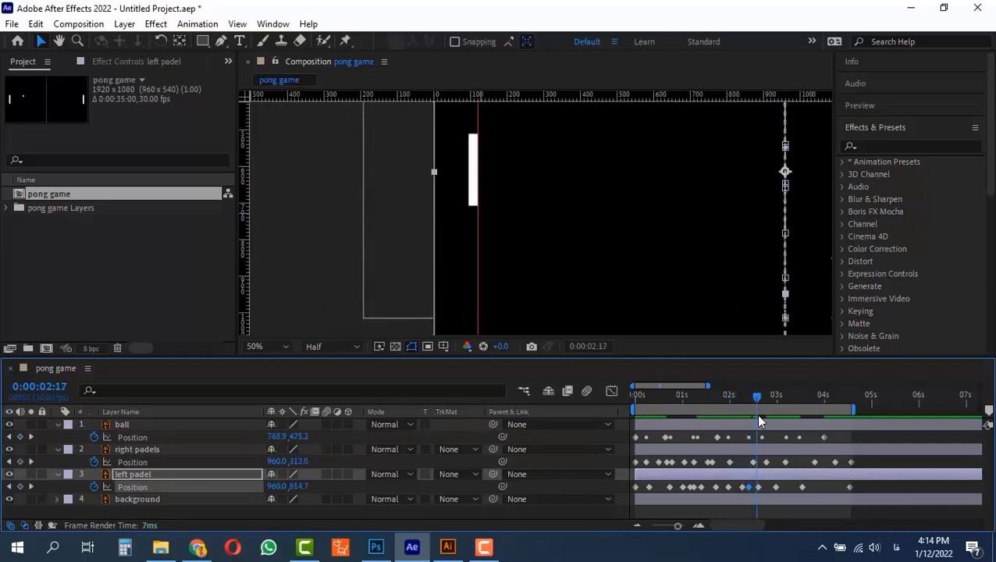
left_click_drag(672, 165, 613, 312)
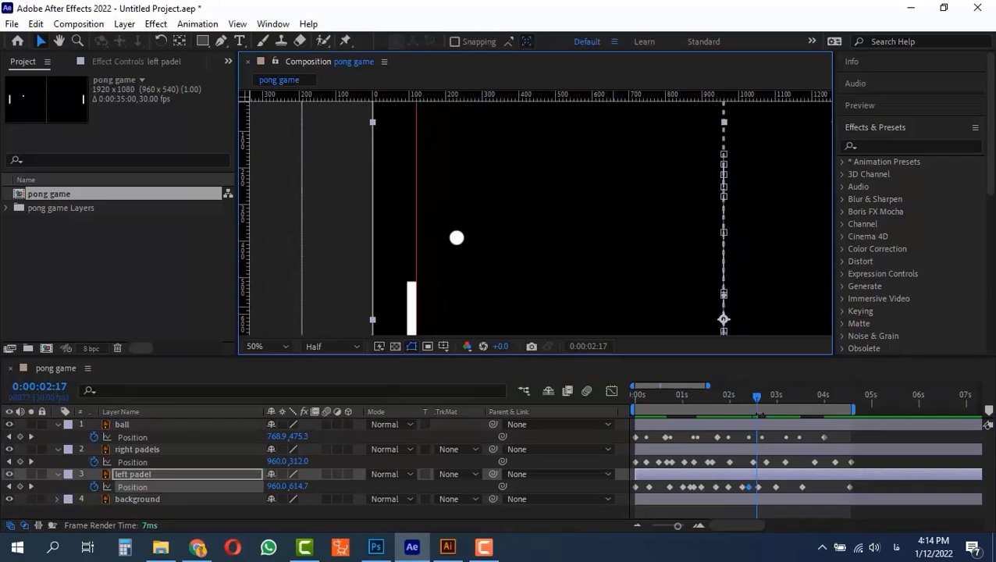
left_click_drag(753, 397, 764, 433)
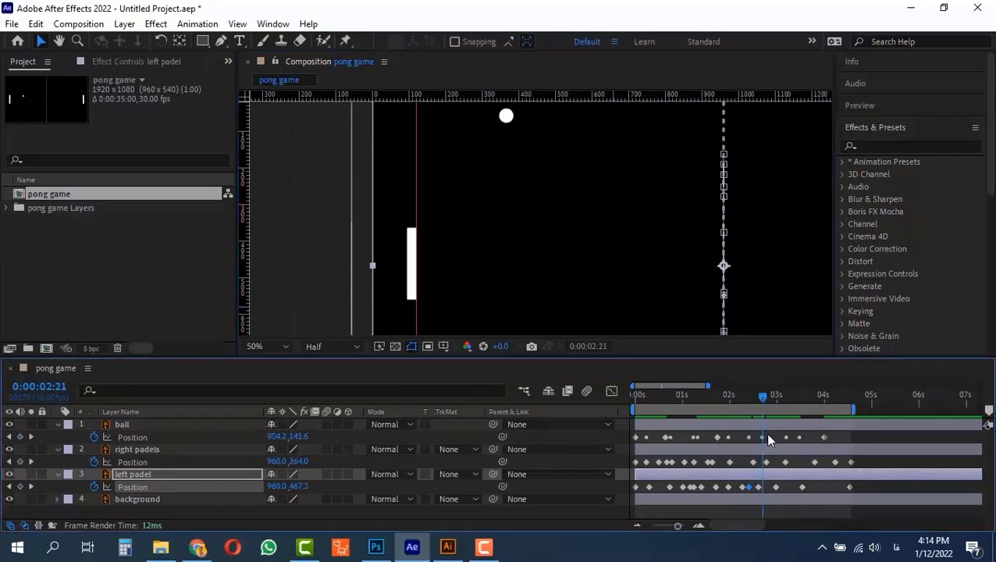
key("k")
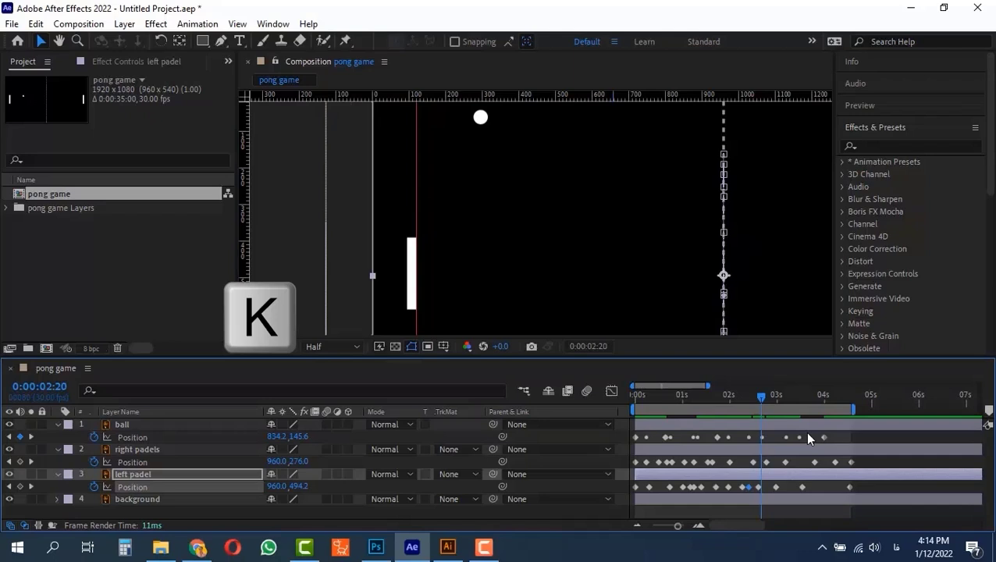
key("k")
key("j")
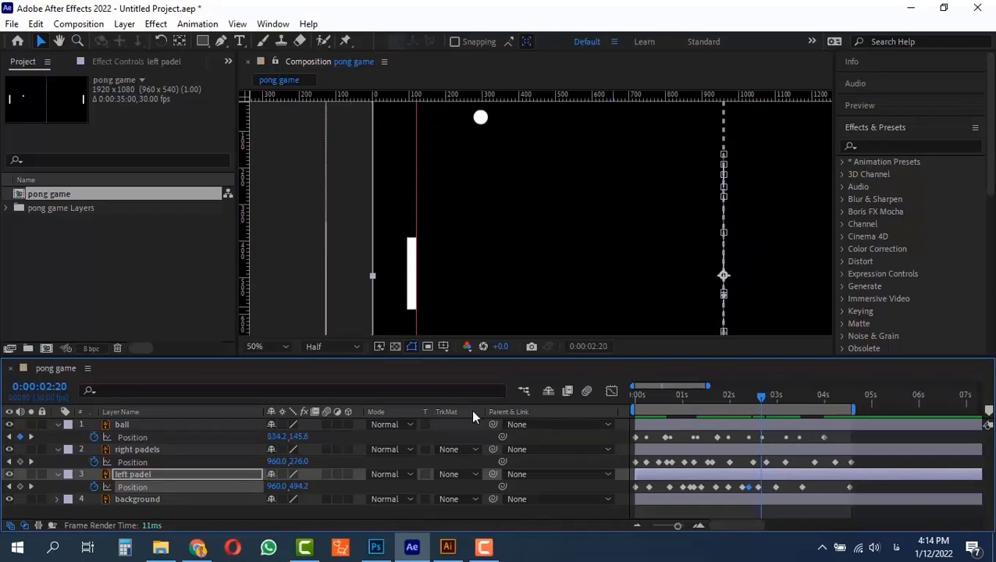
left_click_drag(552, 159, 535, 255)
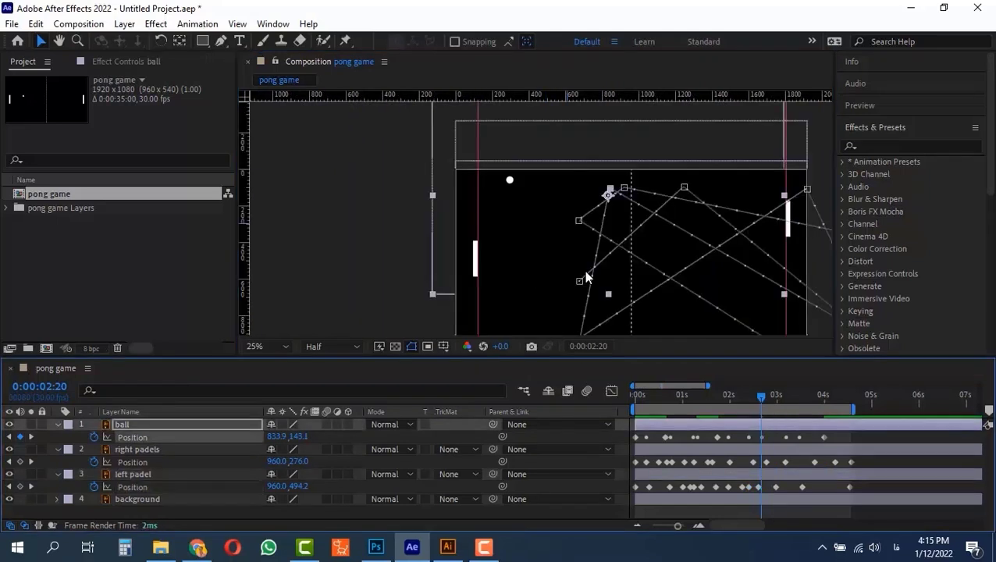
key("Up")
key("Up")
key("Up")
key("Up")
key("Up")
key("Up")
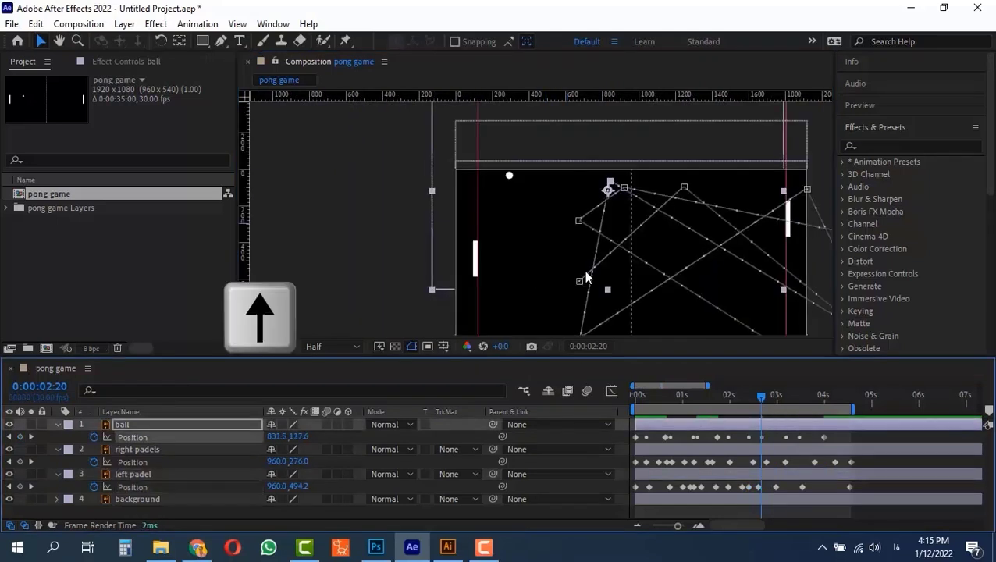
key("Up")
key("Up")
- Nudge the ball's Position keyframe at 0:00:03:06 rightward and slightly down until the ball touches the right padel
key("k")
key("k")
key("k")
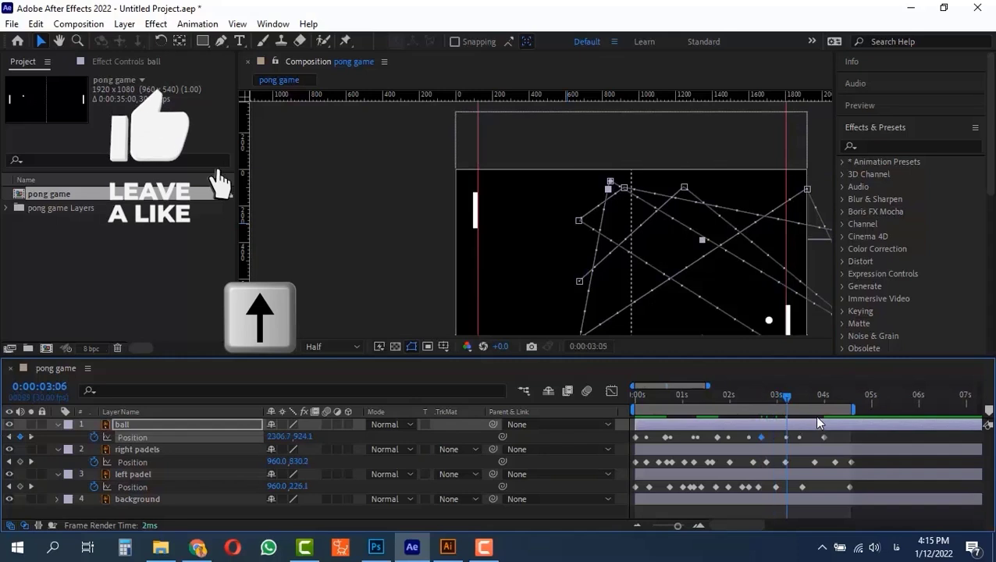
key("j")
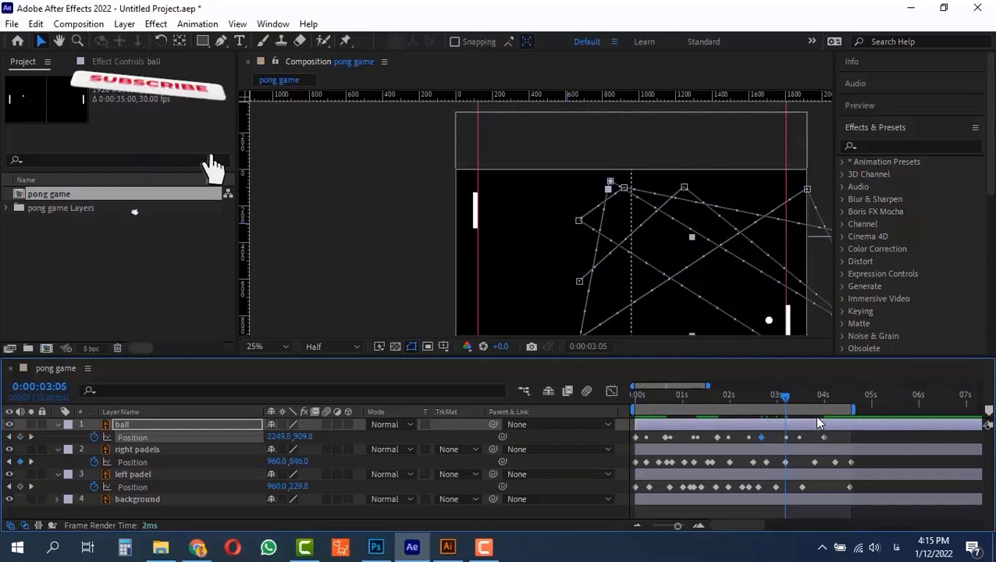
key("k")
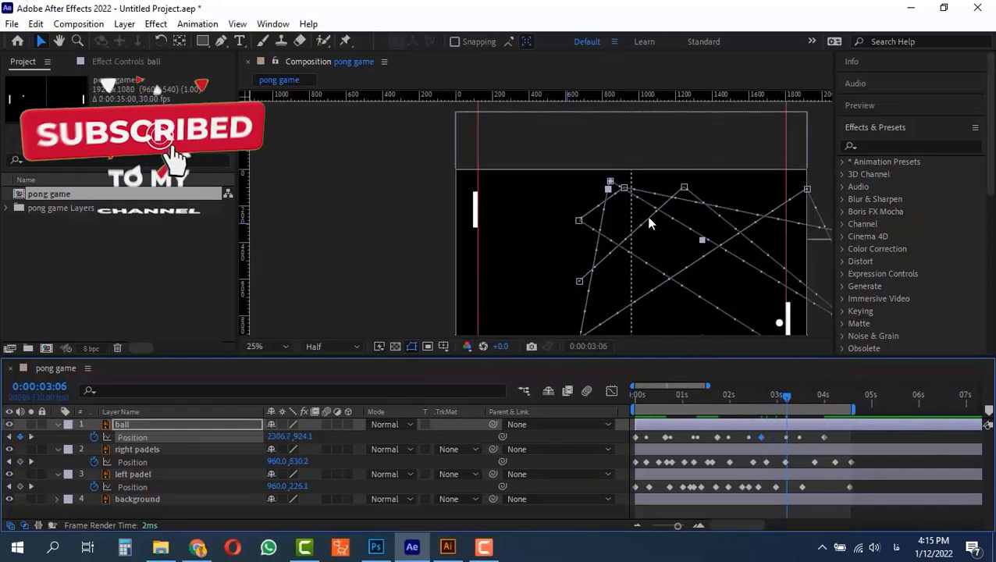
key("space")
left_click_drag(691, 277, 553, 231)
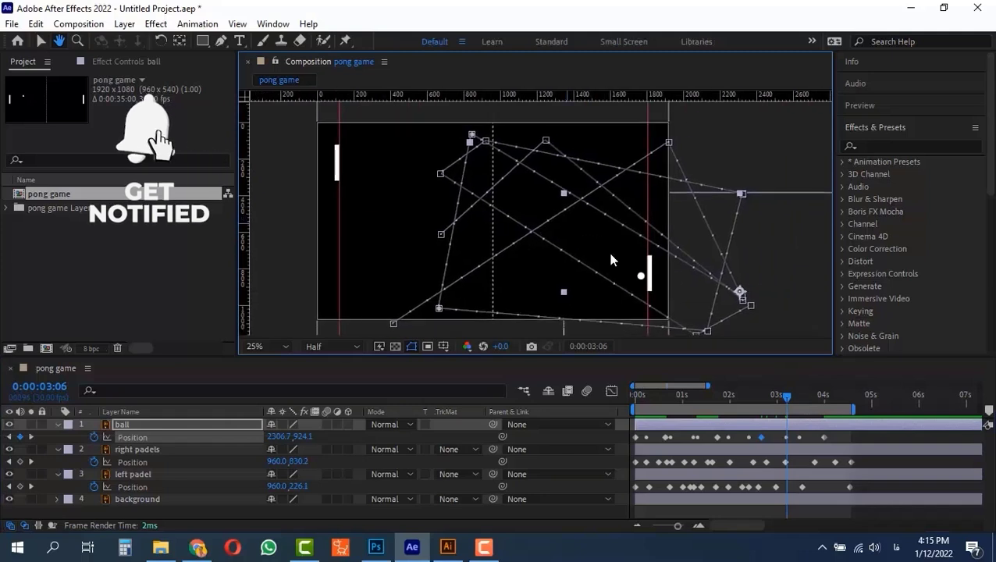
key("Right")
key("Right")
key("Right")
key("Down")
key("Down")
key("Right")
key("Right")
key("Right")
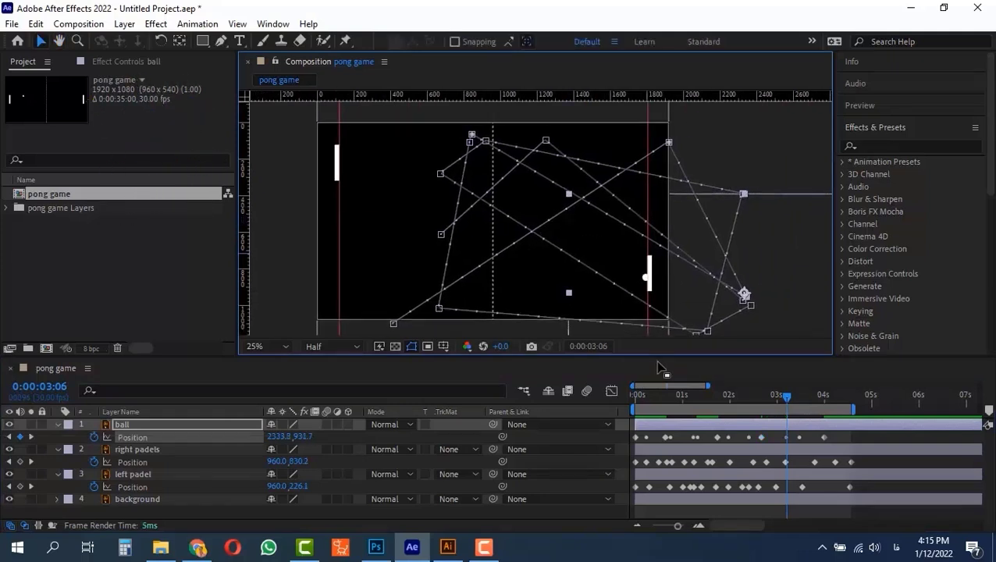
key("Left")
key("Left")
key("Right")
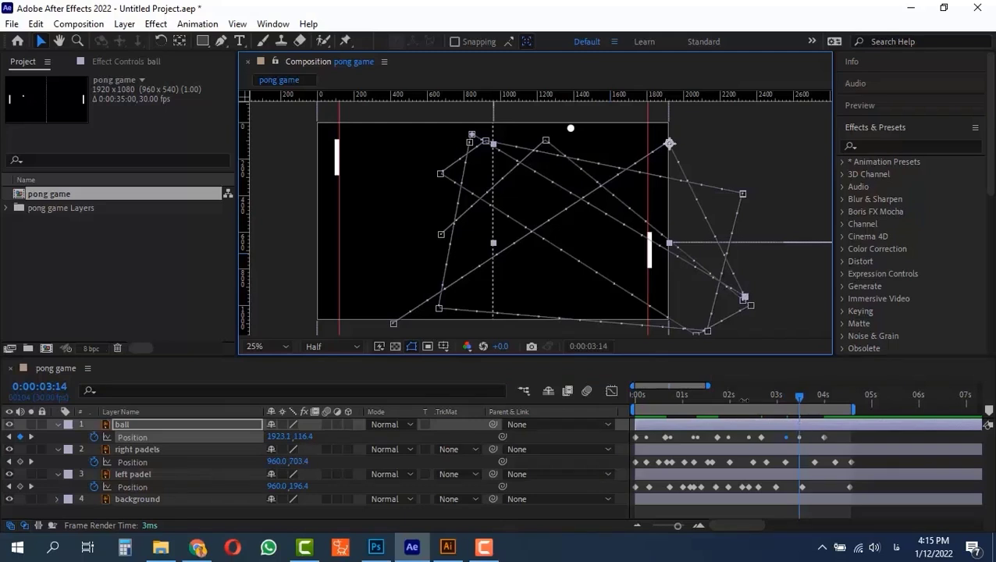
- Nudge the ball's Position keyframe at 0:00:03:14 up to a Y value of 108.6 so the ball meets the upper wall
key("Up")
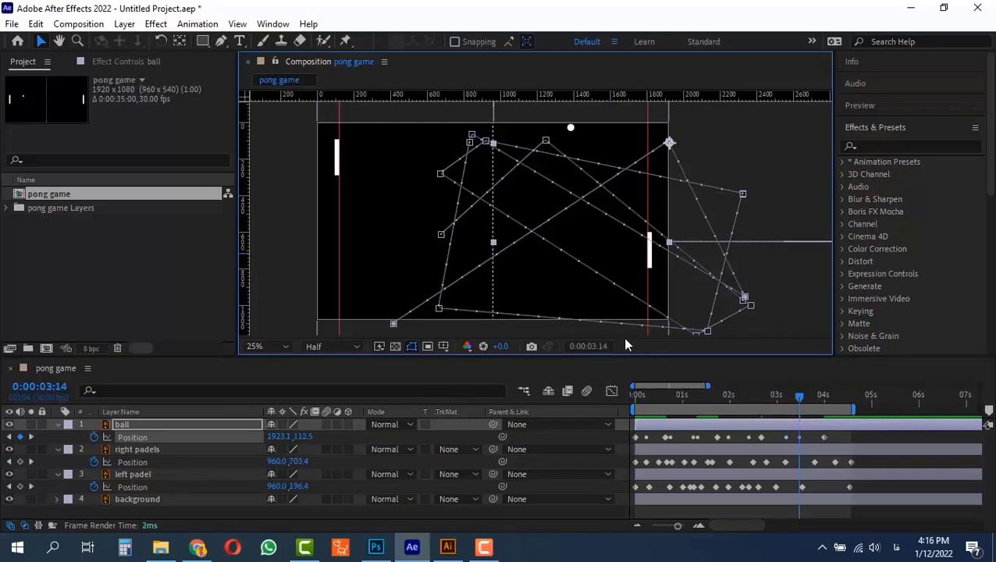
key("Up")
key("Down")
key("Up")
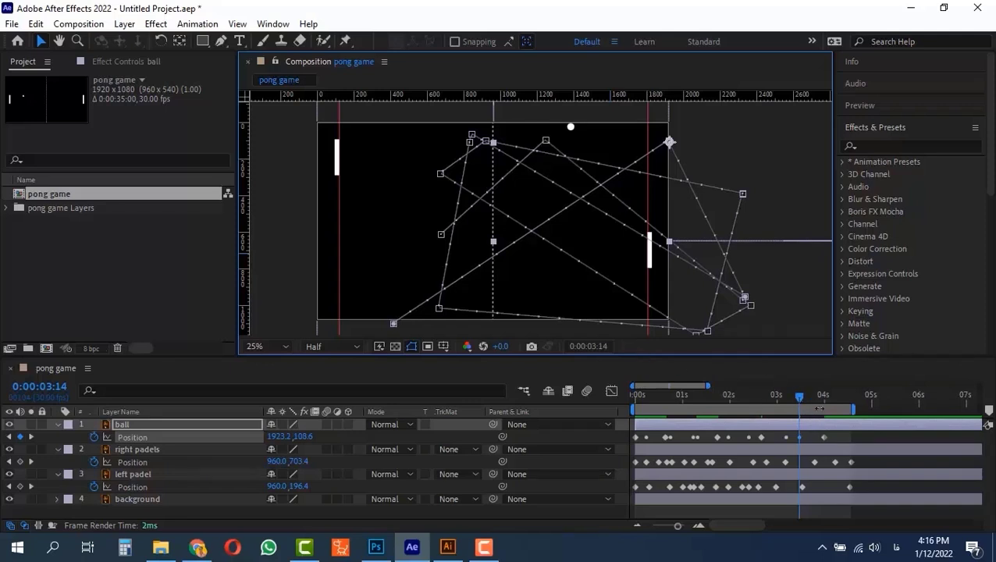
key("k")
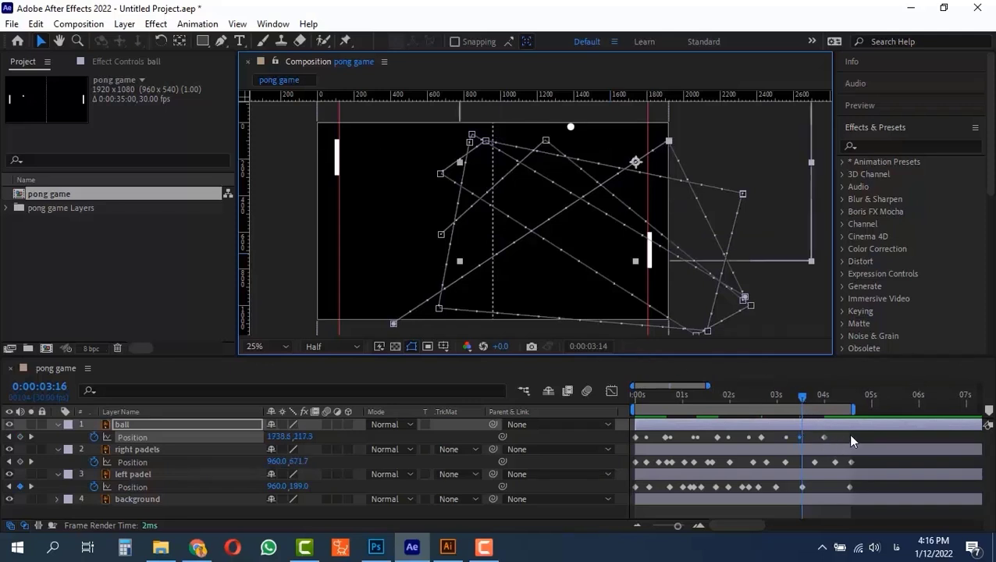
- Play the animation from the first frame to review the ball's bounces and padel movements
left_click_drag(821, 400, 515, 400)
key("space")
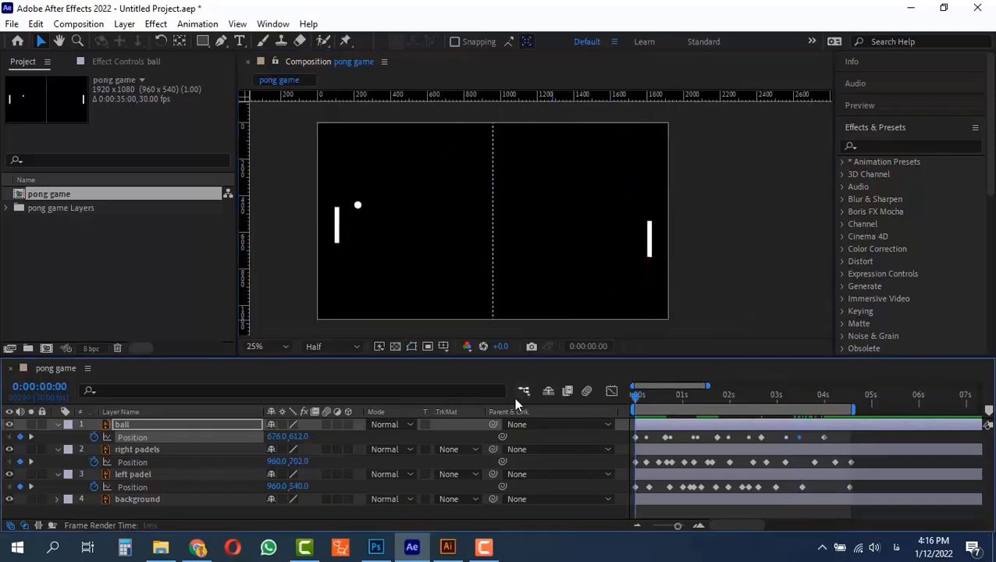
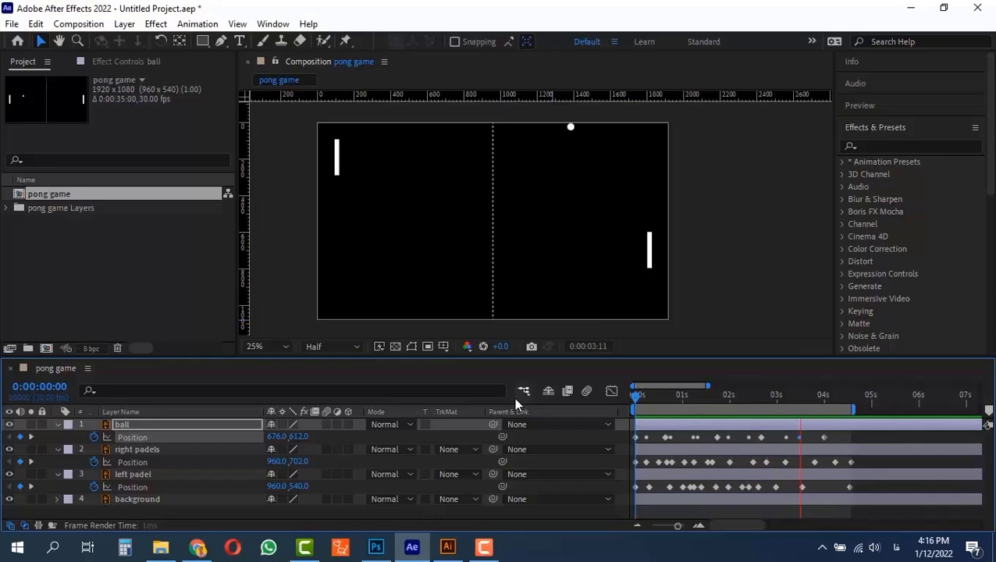
key("space")
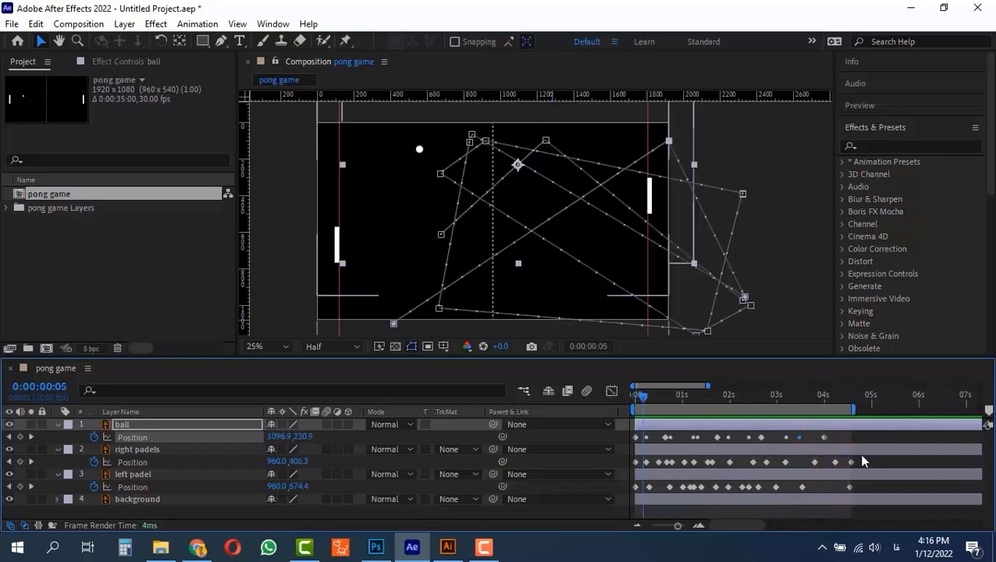
- Apply Easy Ease to all Position keyframes of the right padels and left padel layers
left_click_drag(867, 459, 661, 495)
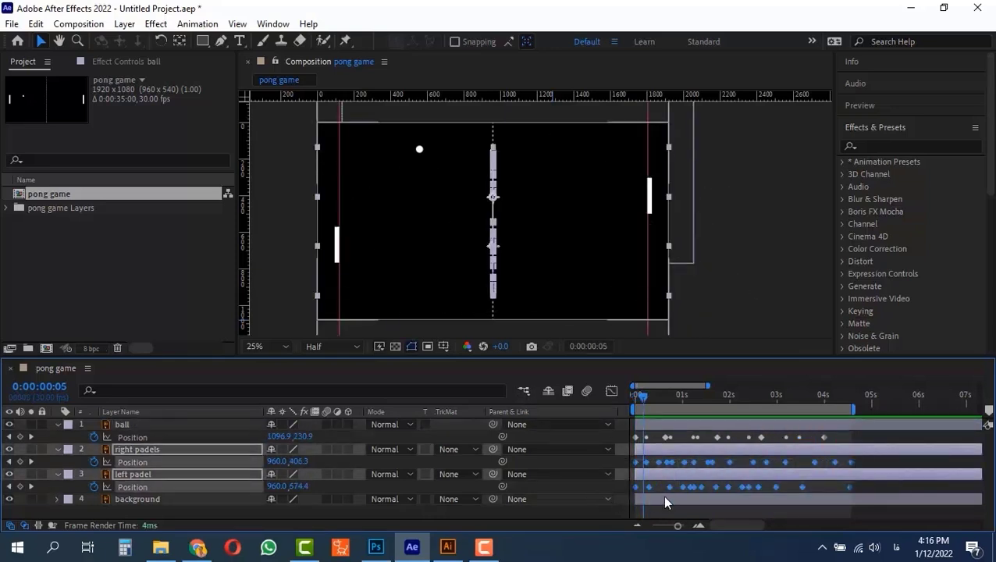
key("F9")
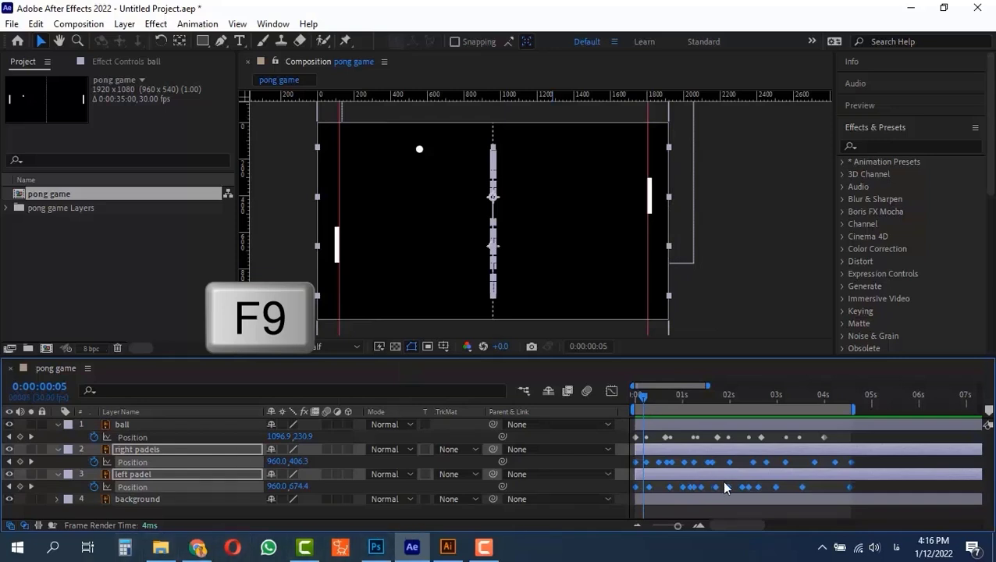
key("F9")
- Preview the composition from the start to check the eased padel motion
left_click_drag(809, 392, 589, 415)
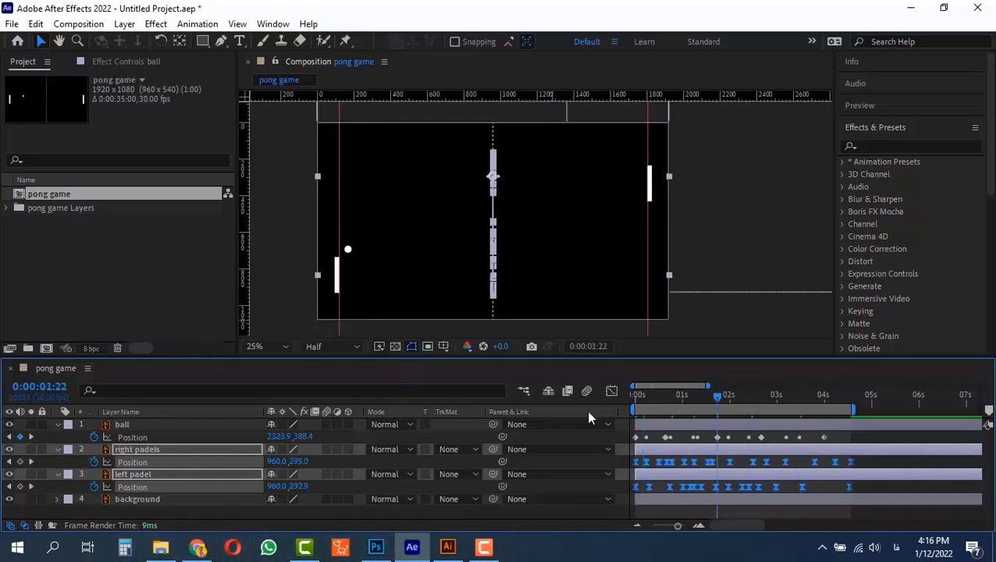
left_click(743, 253)
key("space")
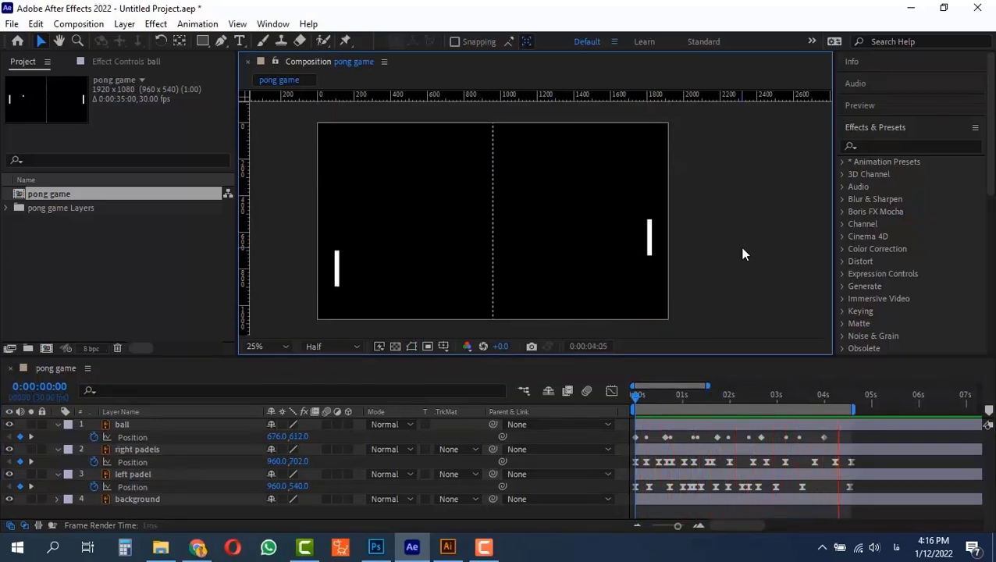
key("space")
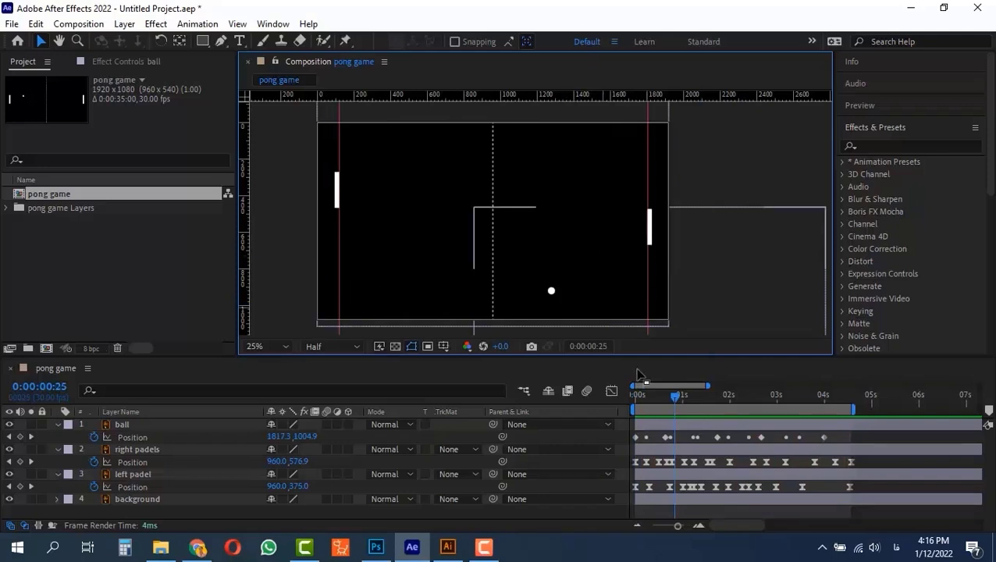
- Return to 0:00:00:00, collapse the keyframed properties of all layers and clear the layer selection
left_click_drag(648, 397, 611, 408)
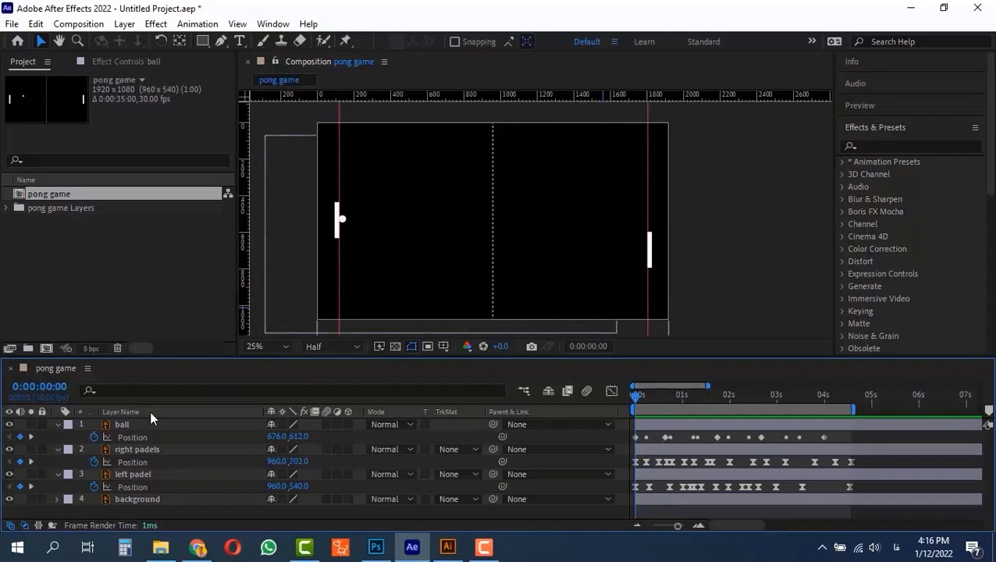
left_click(127, 424)
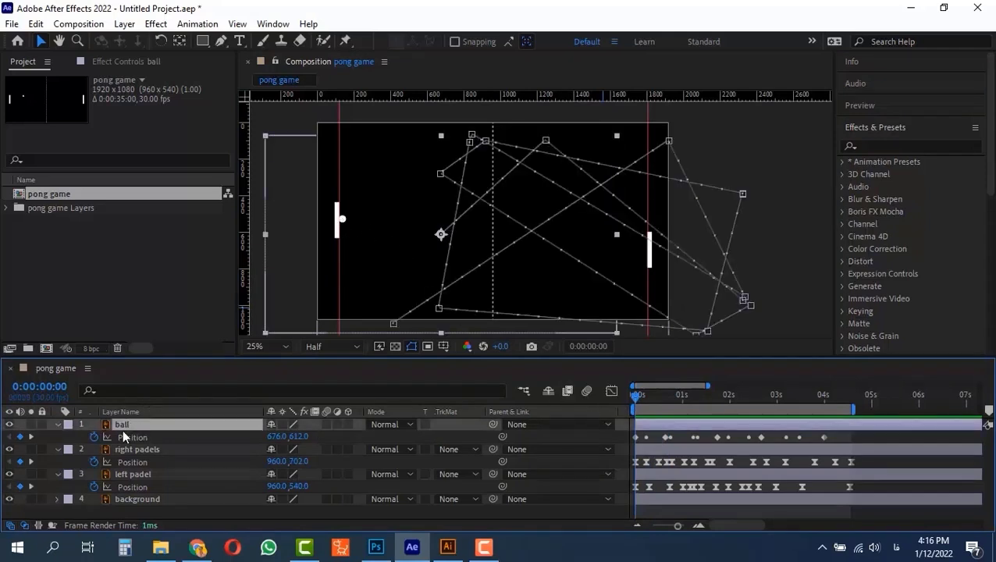
key("u")
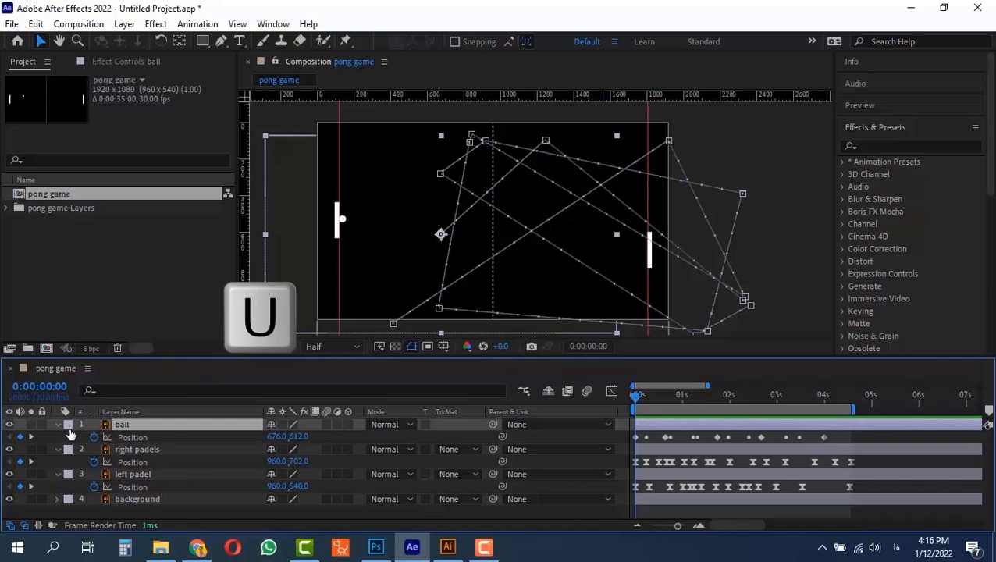
key("ctrl+a")
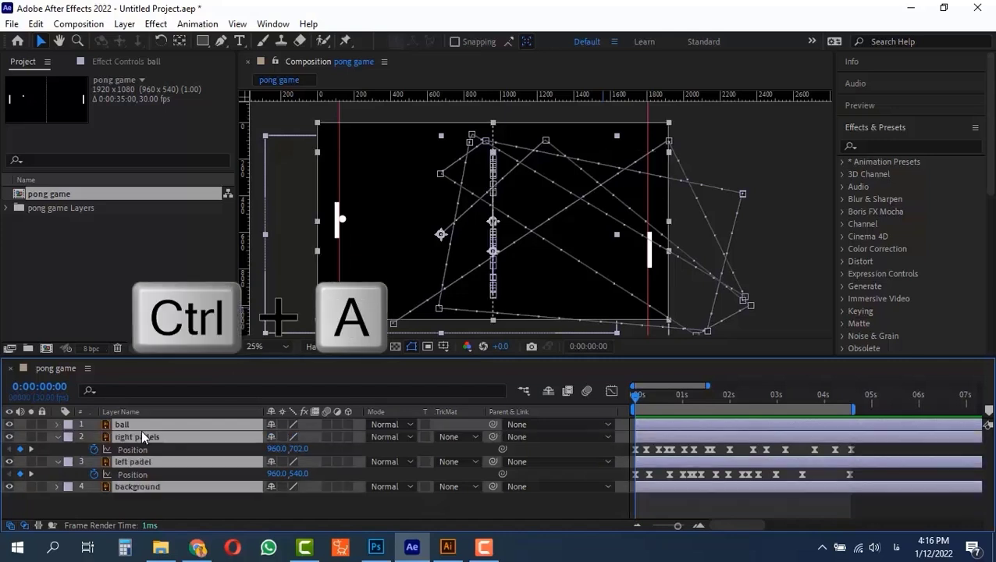
key("u")
key("u")
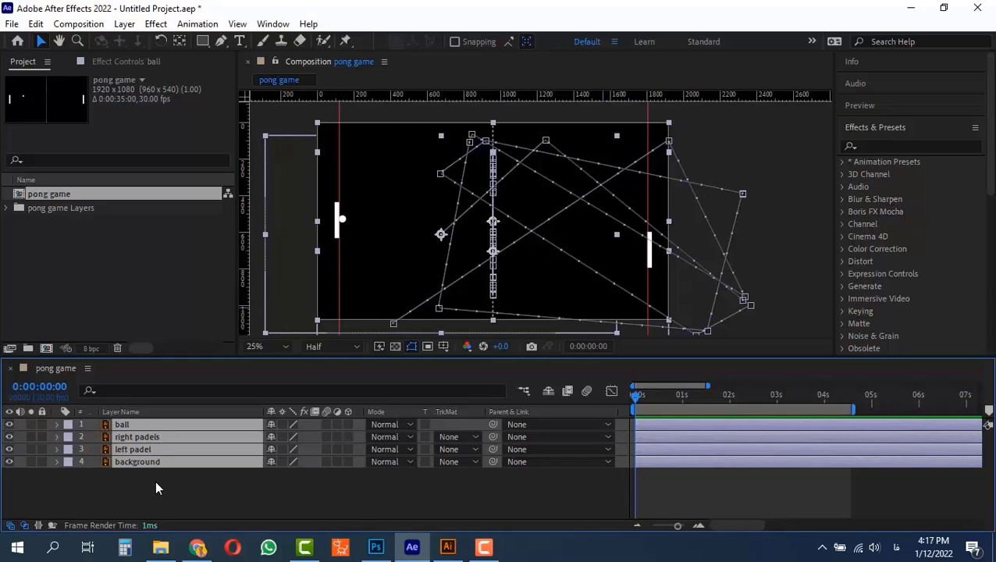
key("F2")
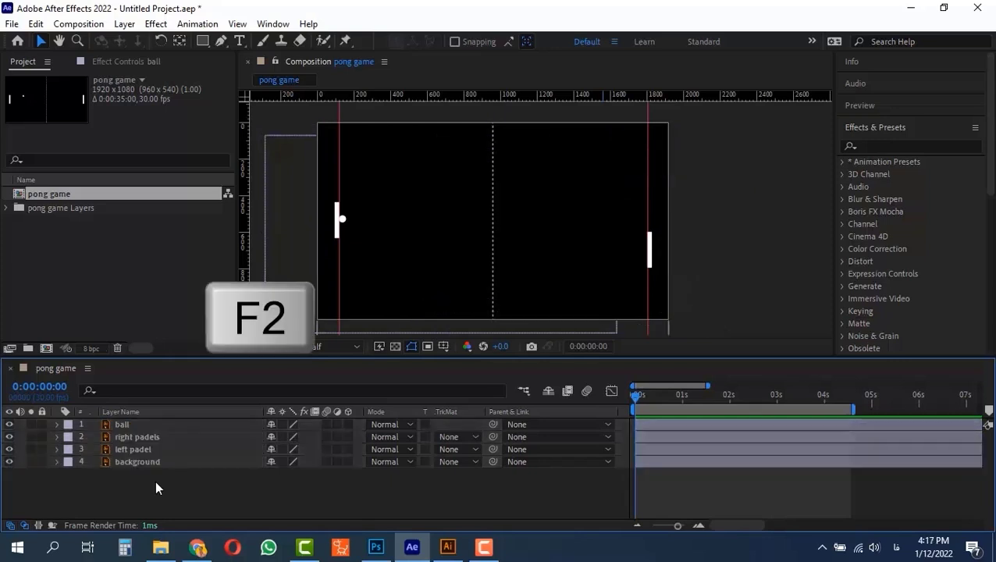
- Find the Fill effect and apply it to the ball layer
left_click(125, 424)
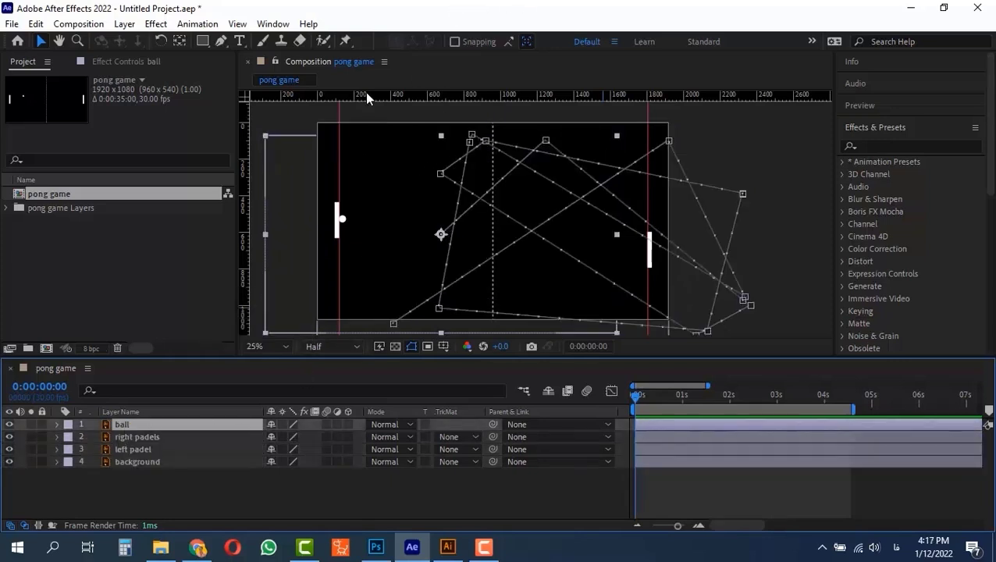
left_click(878, 146)
type("fill")
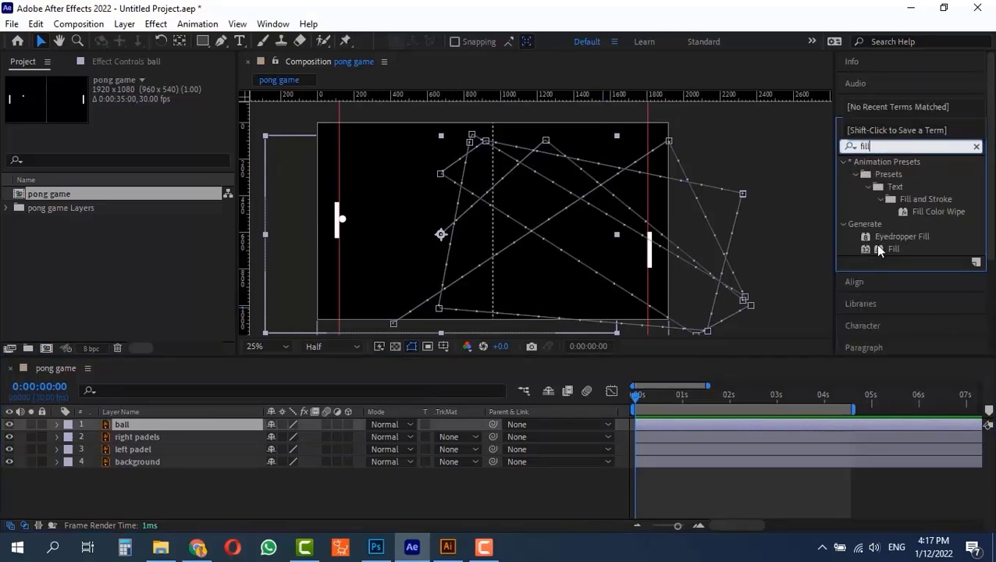
left_click_drag(889, 249, 167, 426)
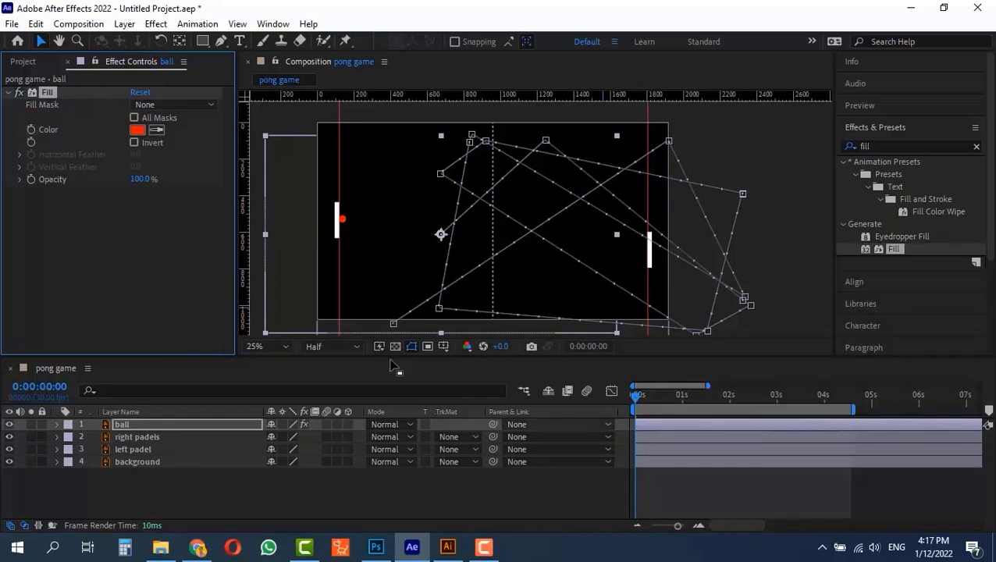
- Set the ball's Fill color to white (FFFFFF) and keyframe it at 0:00:00:00
left_click(136, 130)
left_click_drag(51, 144, 3, 115)
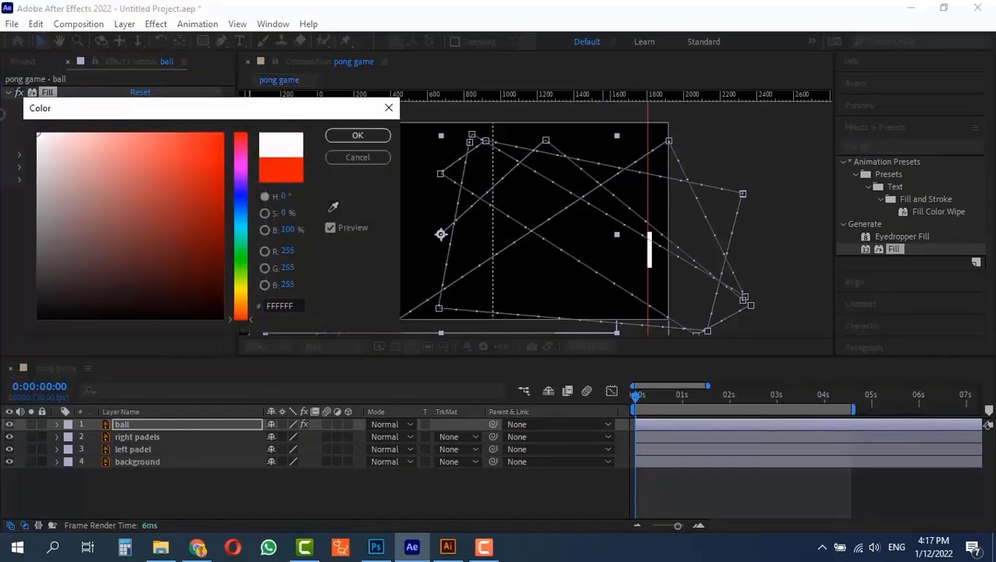
left_click(369, 135)
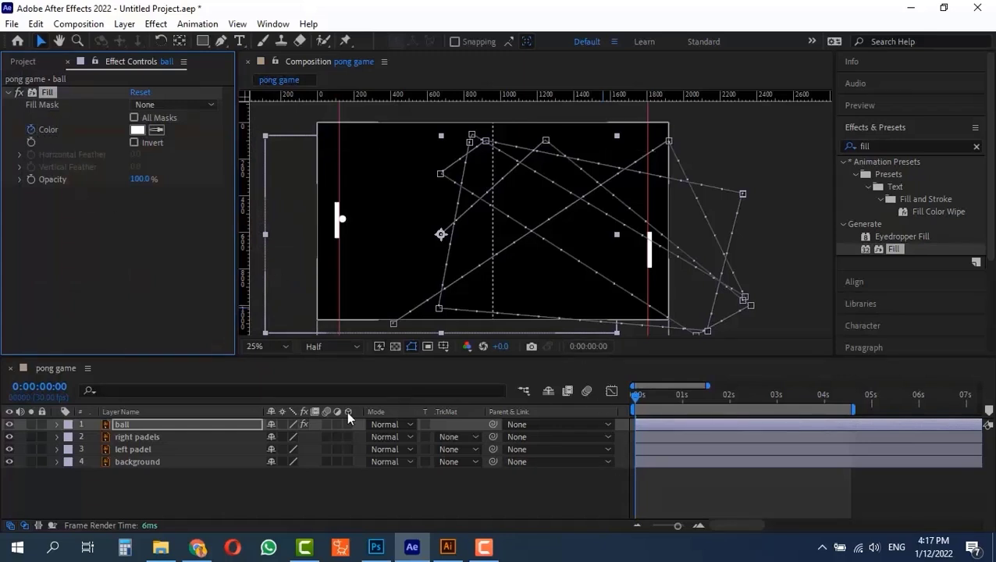
- Reveal only the ball's keyframed Fill Color and Position properties in the timeline, magnified to single frames
left_click(57, 424)
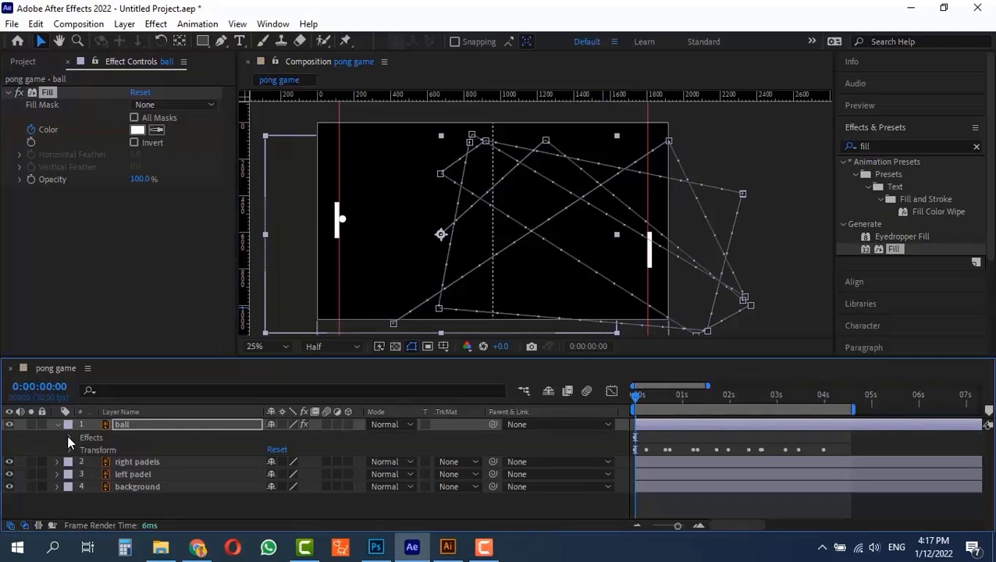
left_click(68, 437)
left_click(84, 450)
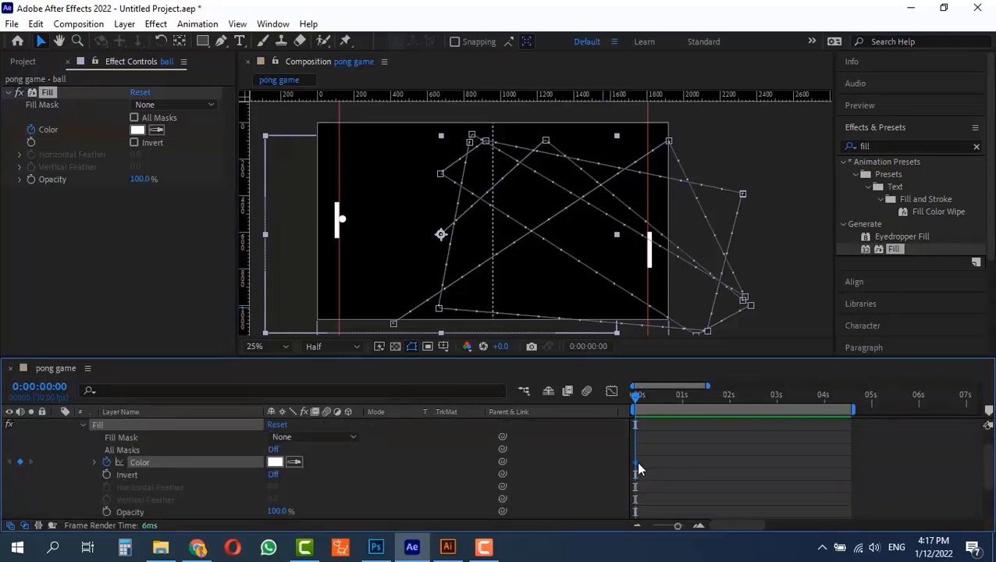
left_click_drag(679, 526, 688, 527)
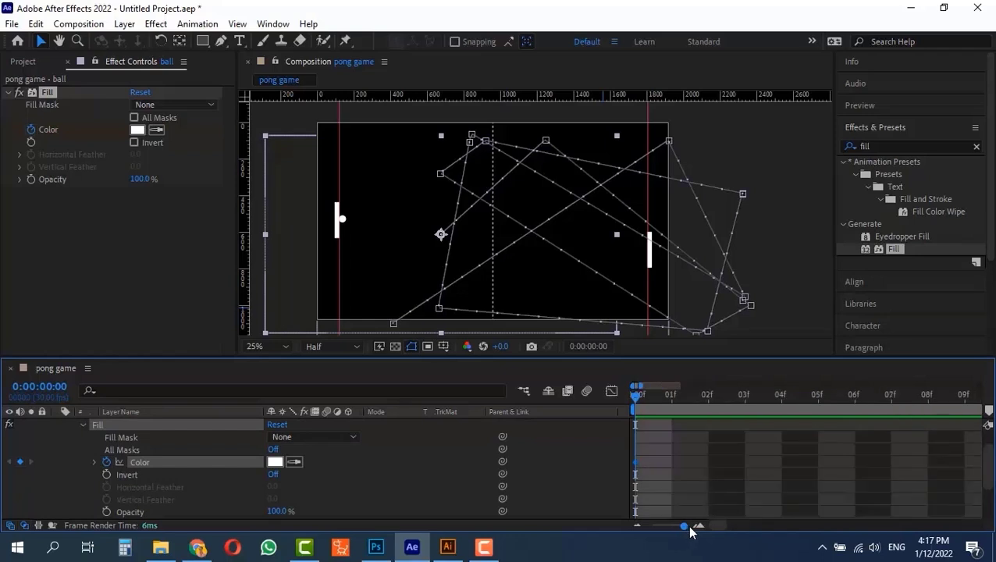
scroll(743, 441, "up", 1)
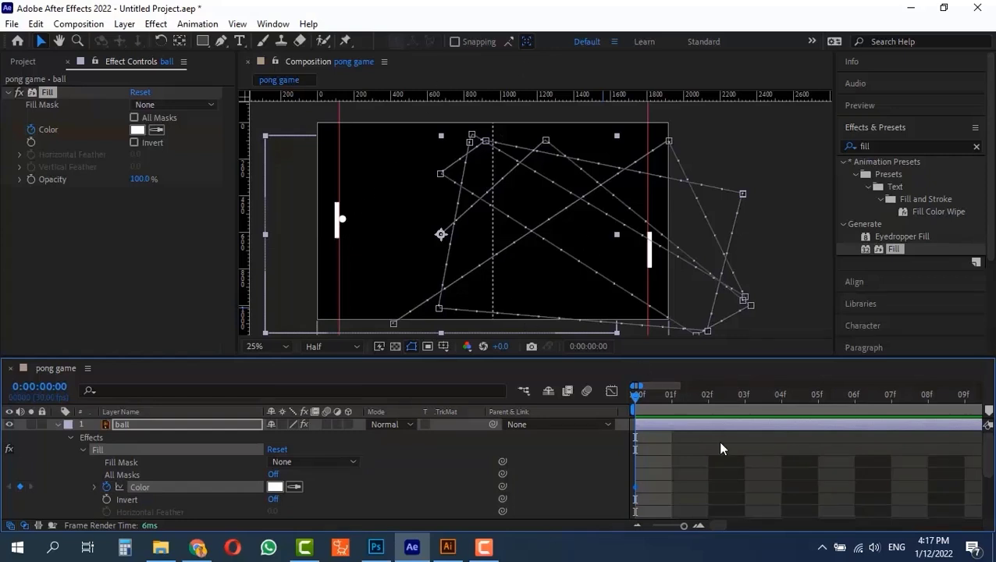
key("u")
key("u")
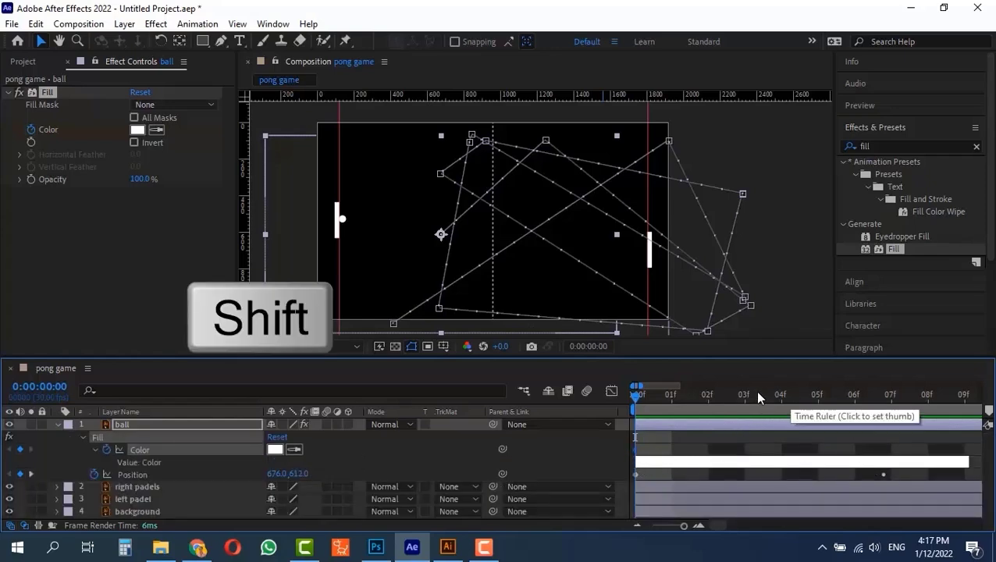
- Keyframe the ball's Fill color as red (FF0000) at 0:00:00:07, where the ball reaches the upper wall
left_click_drag(756, 394, 888, 399)
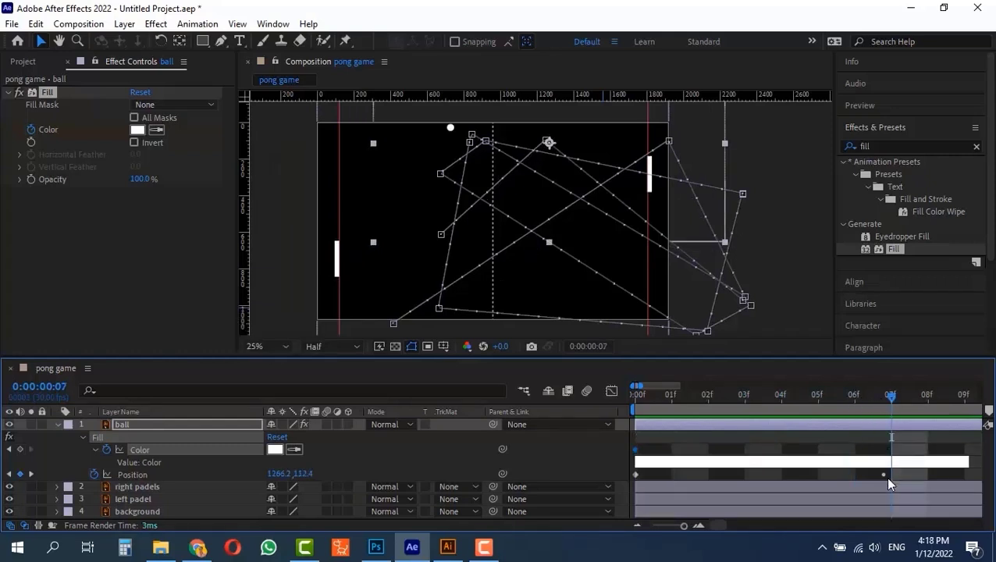
left_click(884, 474)
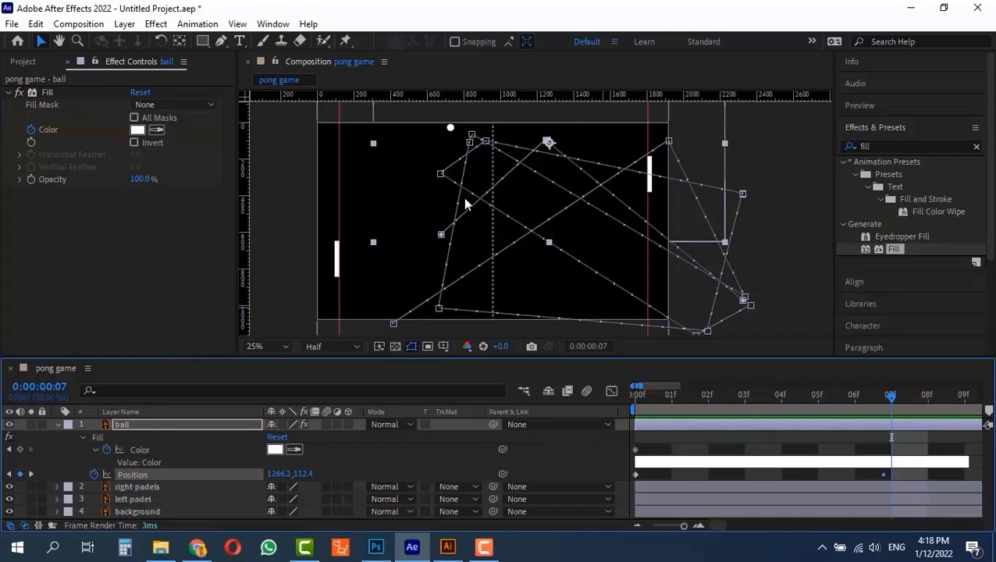
left_click(141, 132)
left_click_drag(204, 163, 242, 113)
left_click(358, 135)
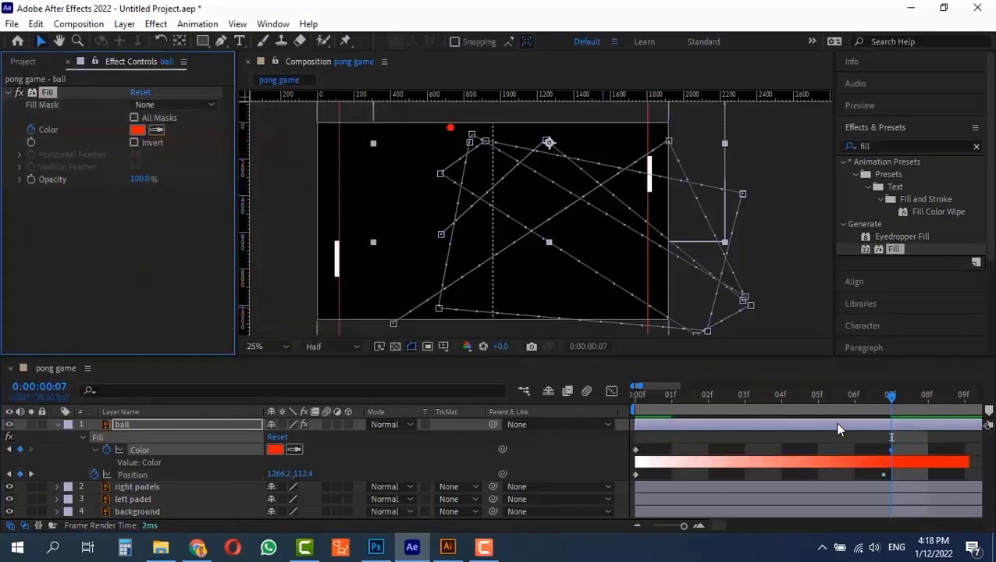
- Keyframe the ball's Fill color as blue (003CFF) at 0:00:00:19, where the ball hits the right padel
key("space")
left_click_drag(890, 439, 549, 452)
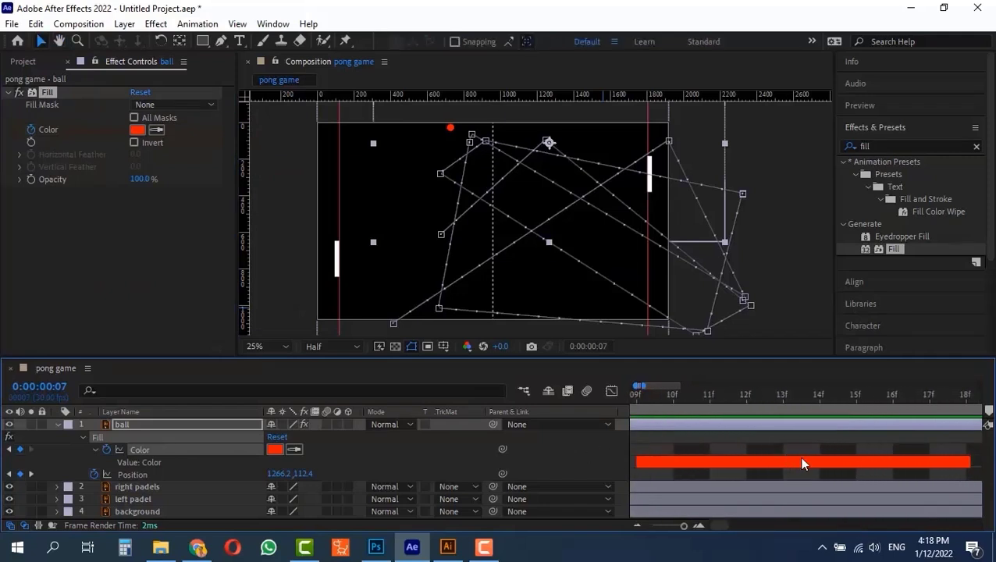
scroll(803, 462, "down", 1)
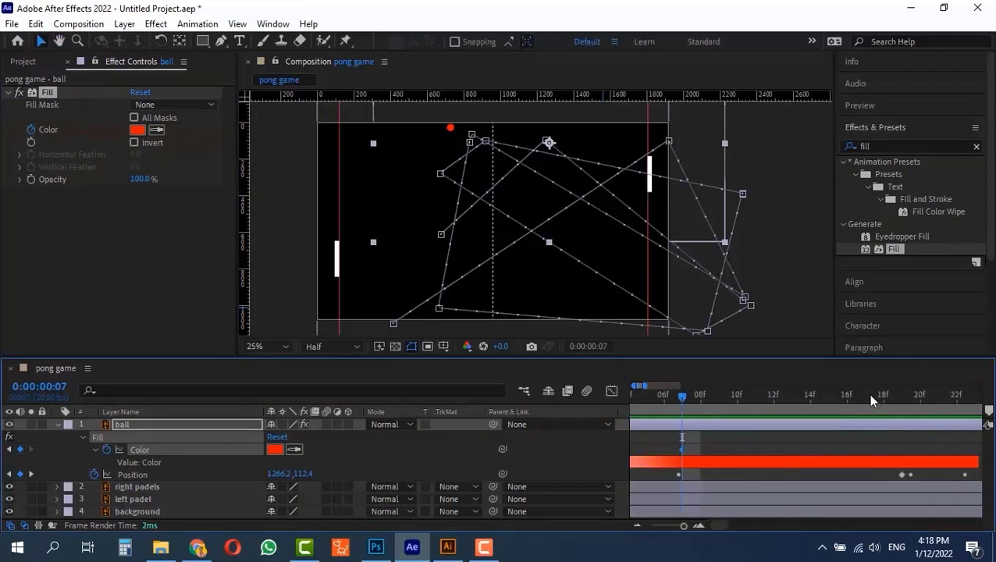
left_click_drag(868, 393, 897, 396)
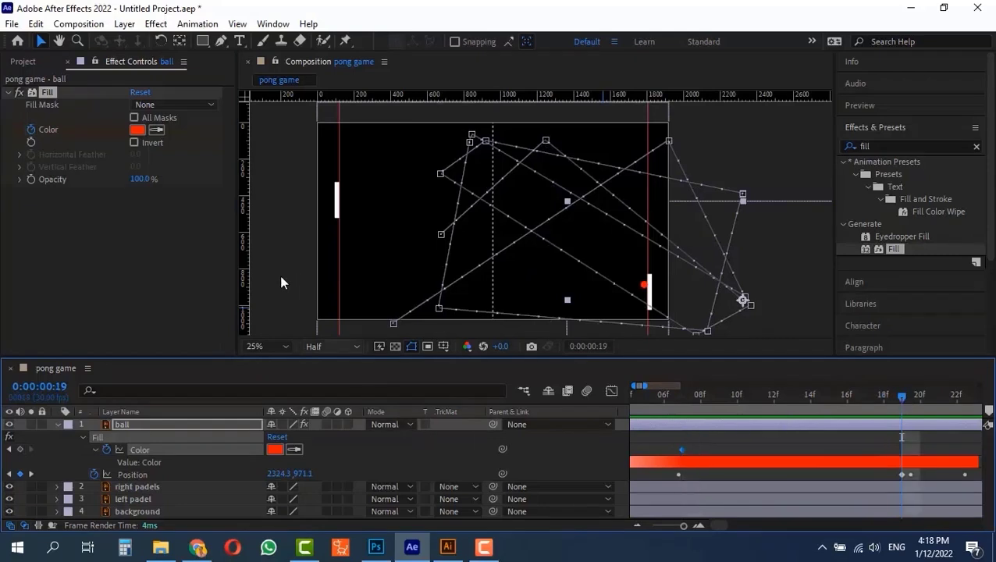
left_click(273, 449)
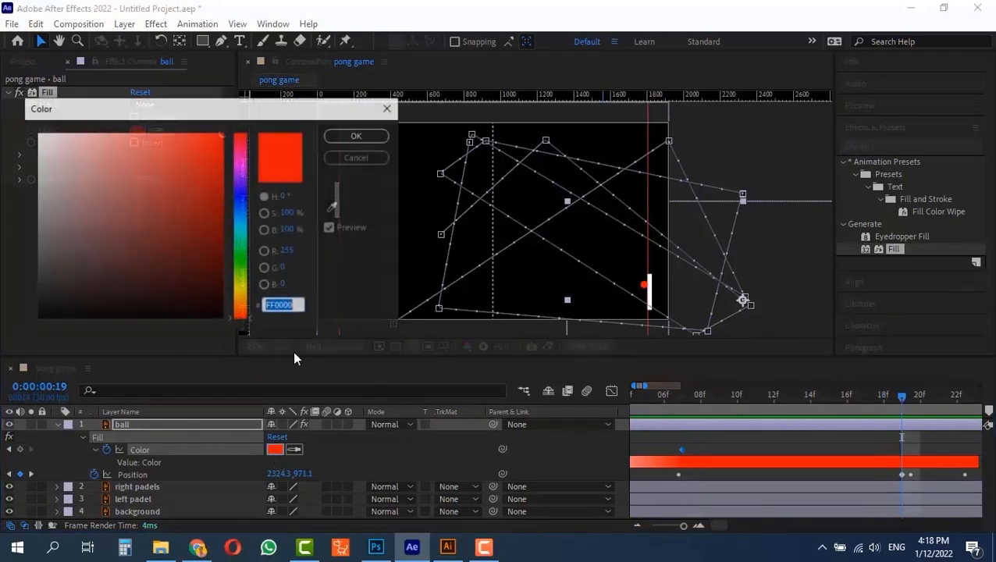
left_click(234, 202)
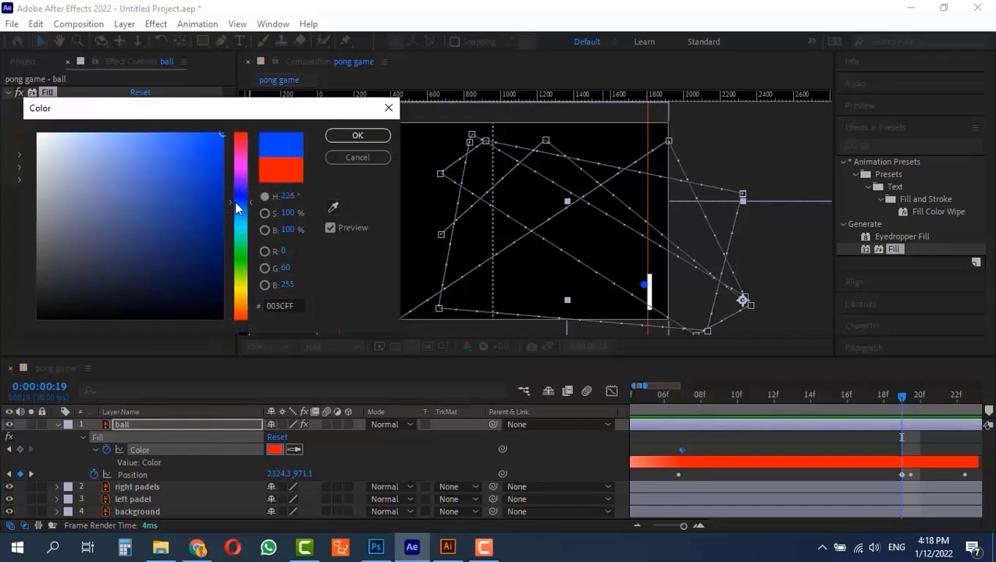
left_click(357, 136)
- Keyframe the ball's Fill color as green (00FF4E) at 0:00:00:22, where the ball reaches the lower wall
left_click_drag(907, 474, 707, 491)
left_click_drag(737, 399, 756, 401)
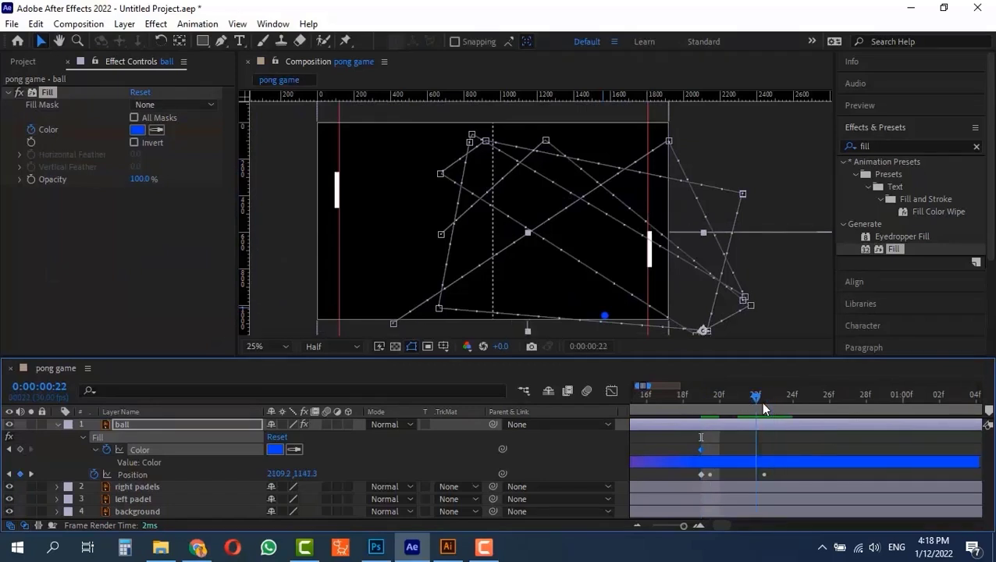
left_click(137, 130)
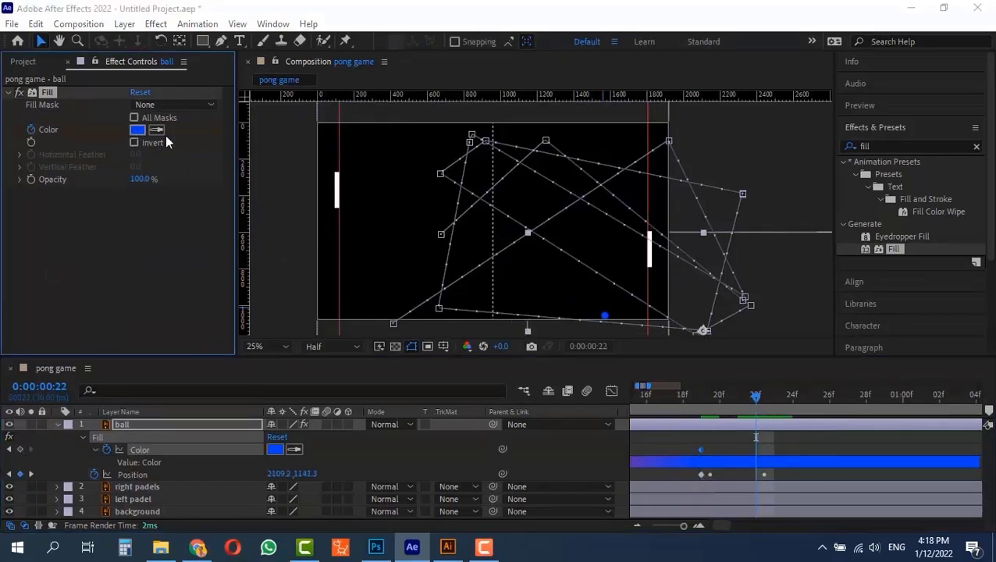
left_click_drag(242, 233, 242, 248)
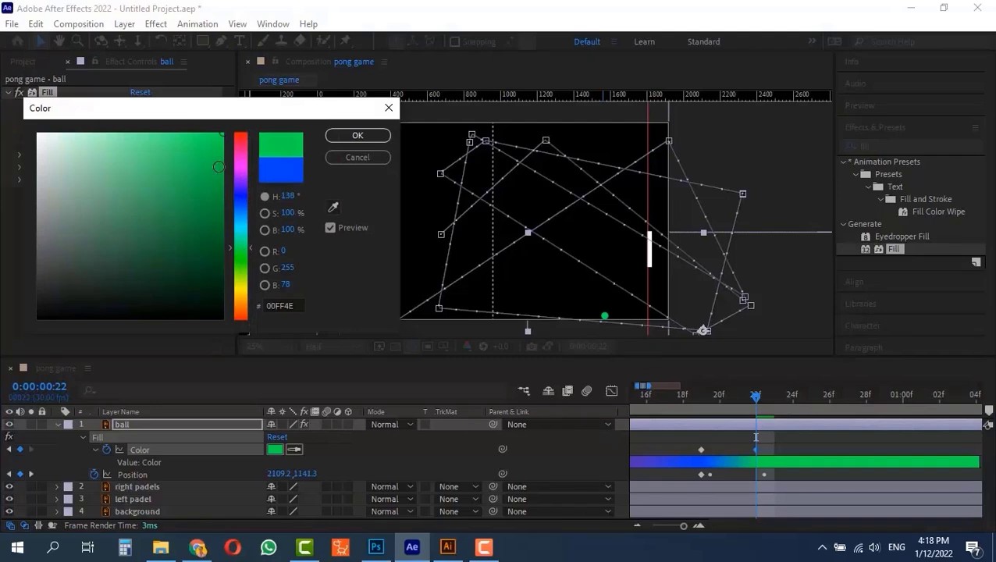
left_click(353, 139)
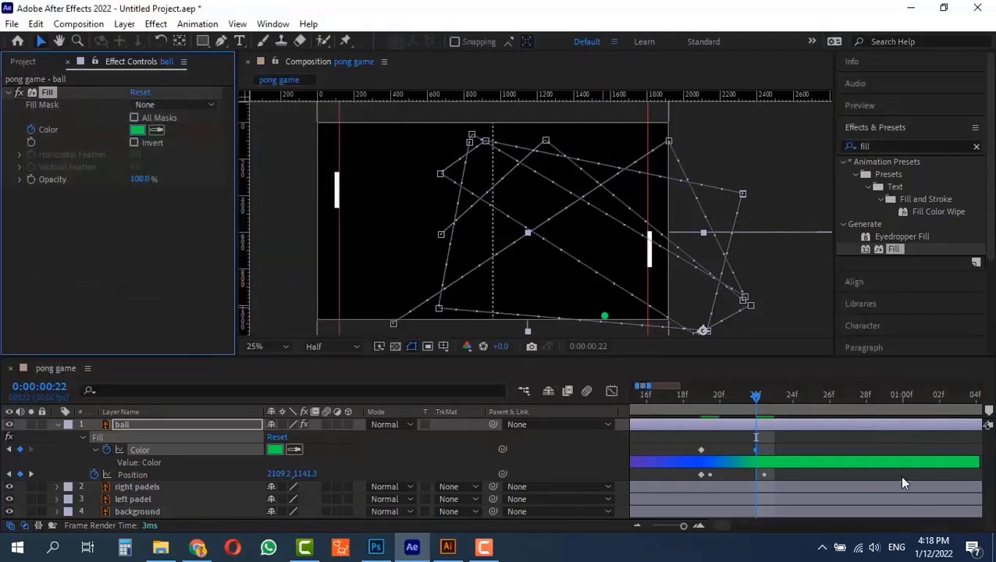
- Keyframe the ball's Fill color as magenta (FC00FF) at 0:00:01:07, where the ball hits the left padel
left_click_drag(902, 478, 658, 480)
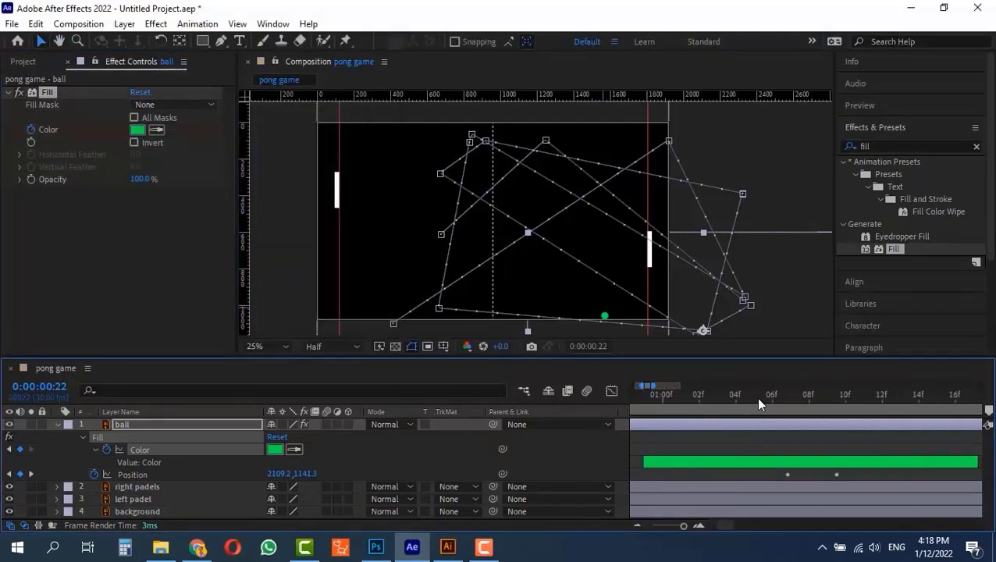
left_click_drag(758, 403, 789, 413)
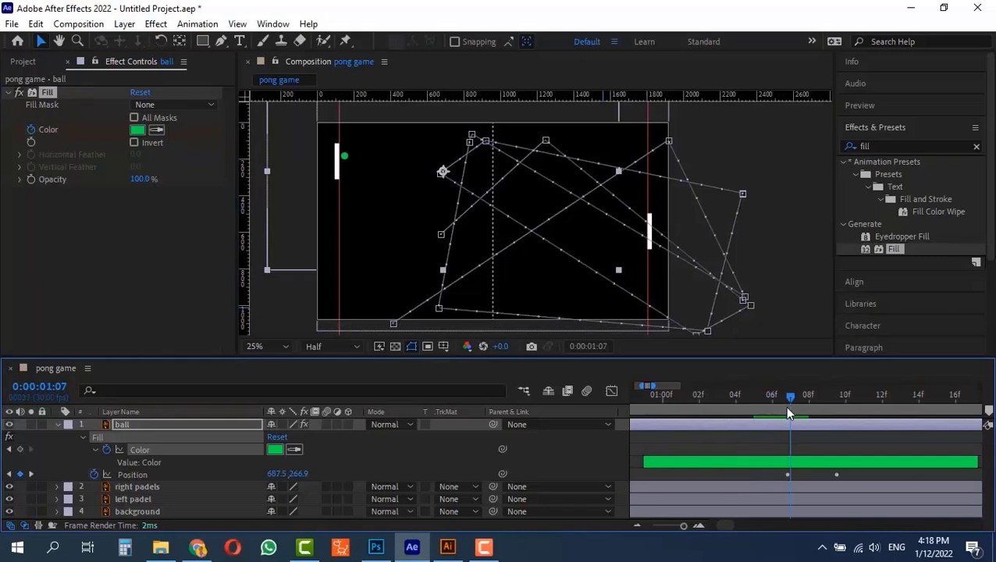
left_click(139, 129)
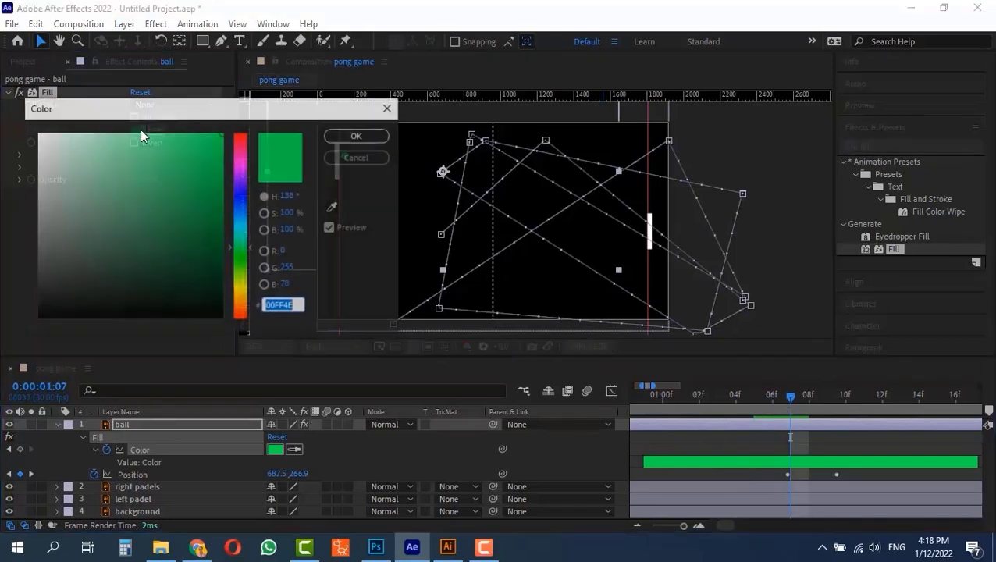
left_click_drag(243, 197, 243, 165)
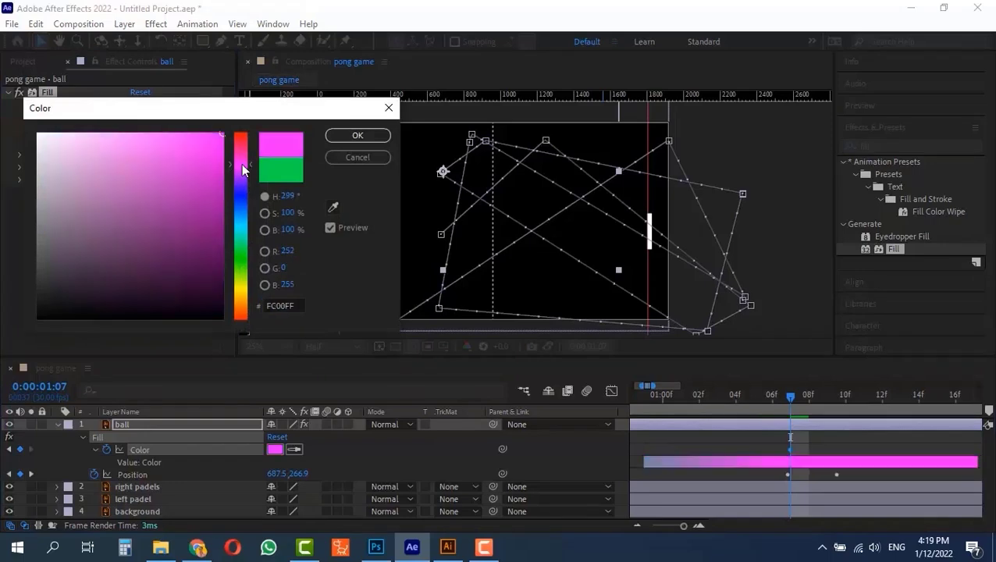
left_click(355, 135)
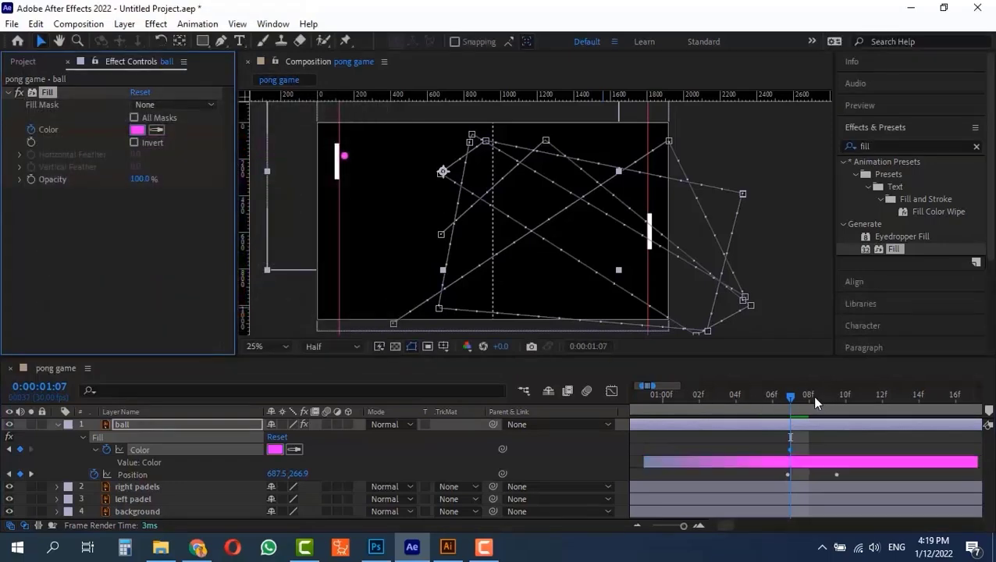
- Keyframe the ball's Fill color as orange (FF7E00) at 0:00:01:10, where the ball bounces off the upper wall
left_click_drag(814, 402, 833, 395)
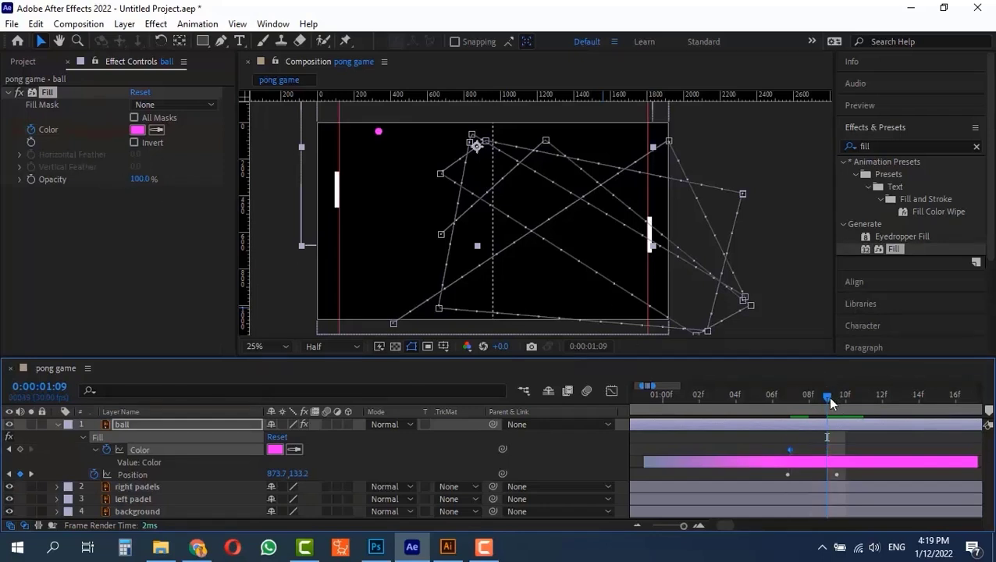
left_click_drag(830, 402, 844, 402)
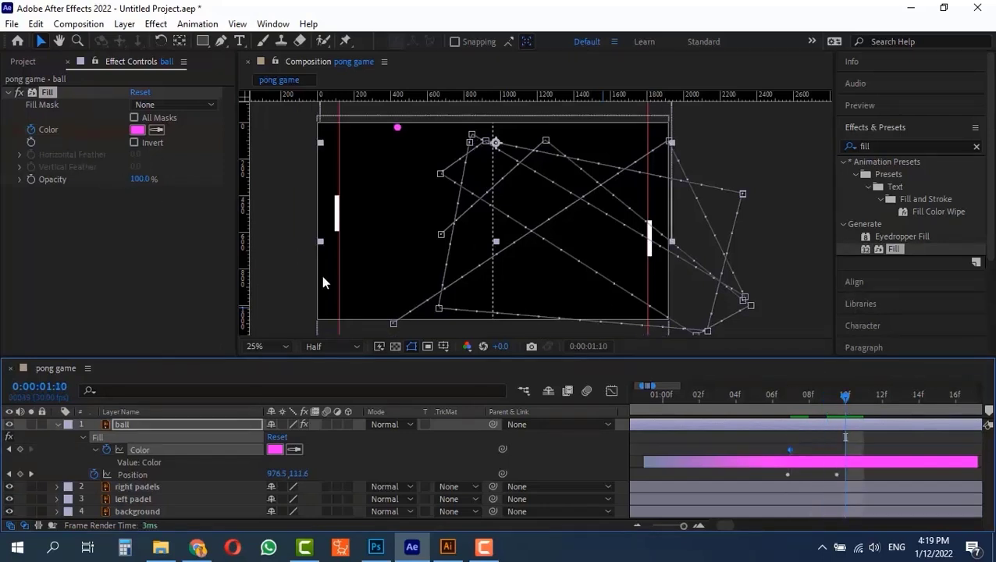
left_click(141, 131)
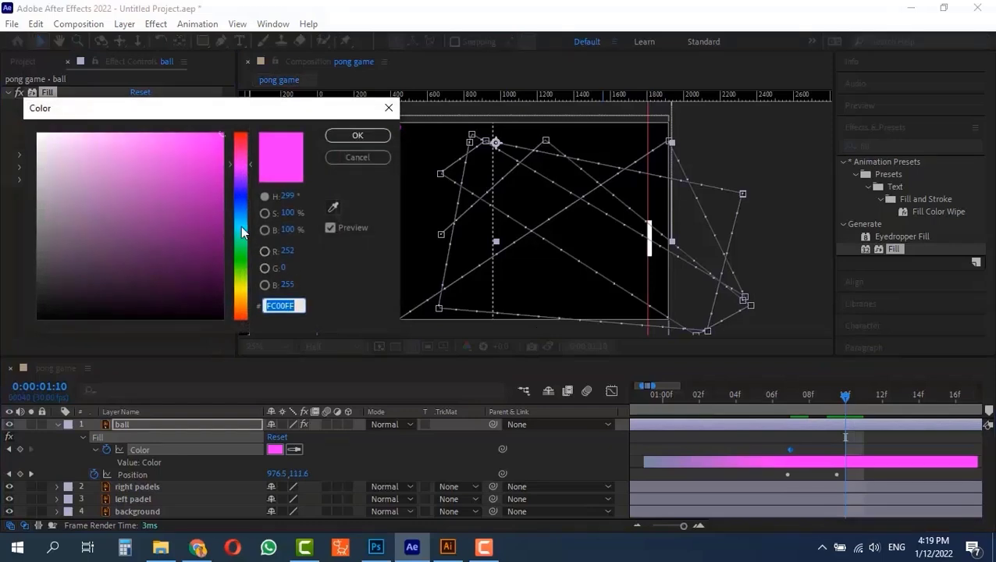
left_click_drag(241, 228, 251, 303)
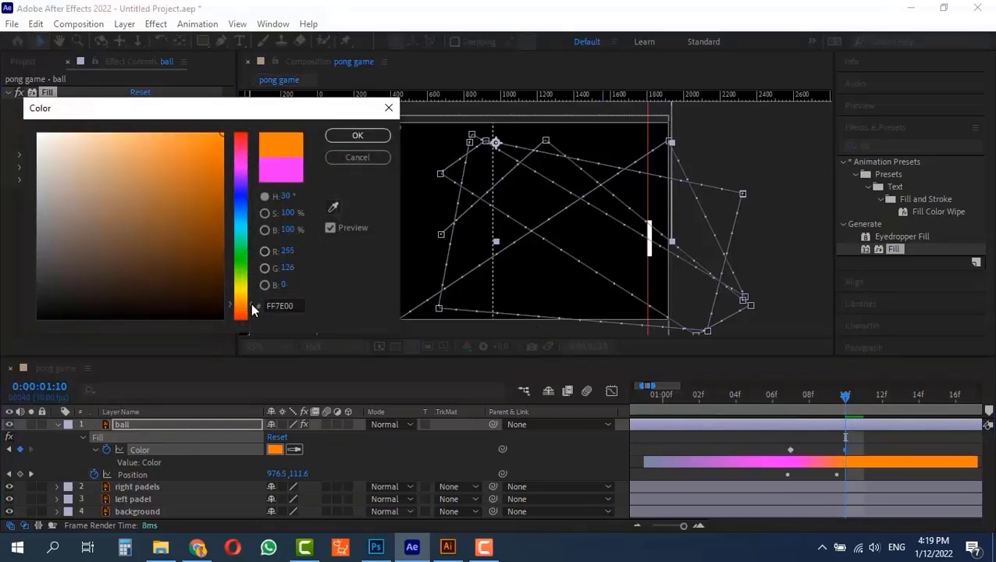
left_click(356, 138)
- Keyframe the ball's Fill color as green (60FF00) at 0:00:01:22, where the ball hits the right padel
key("space")
left_click_drag(870, 454, 665, 465)
left_click(858, 396)
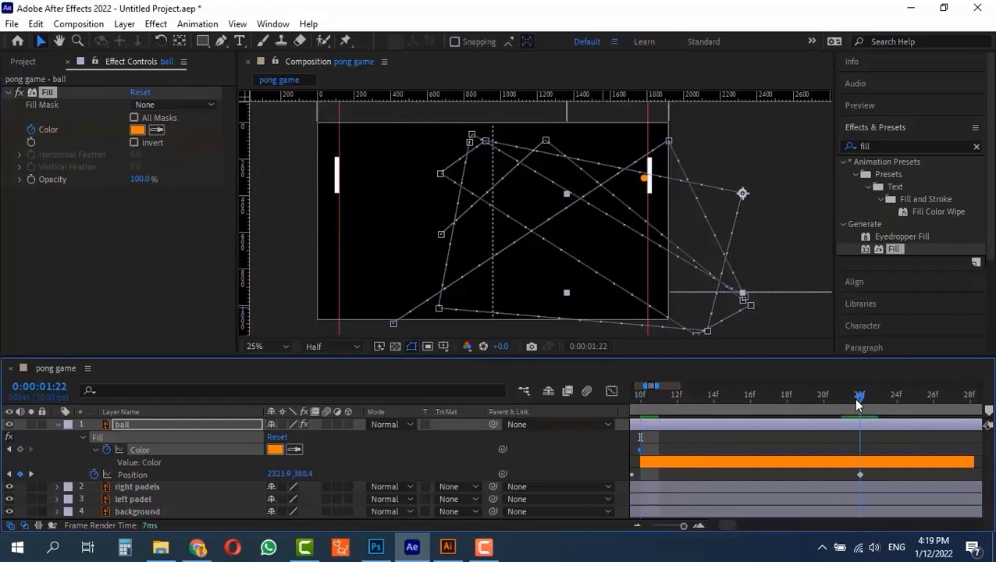
left_click(277, 449)
left_click(242, 220)
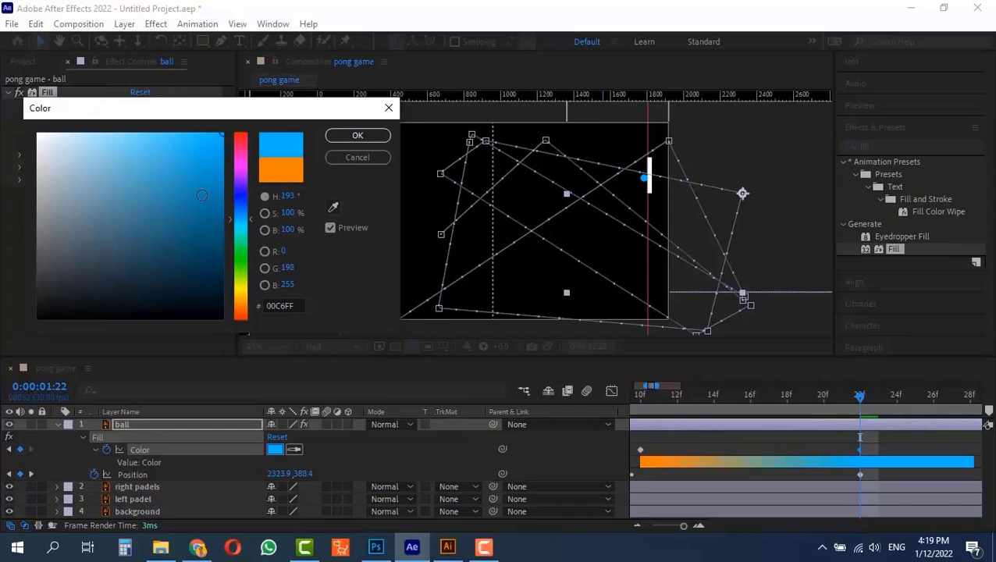
left_click_drag(242, 189, 242, 266)
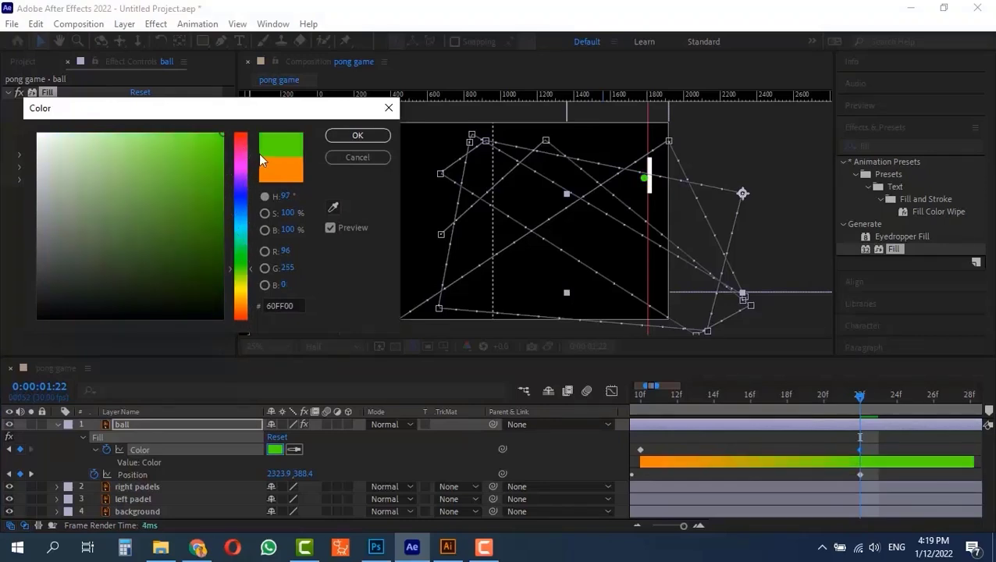
left_click(357, 135)
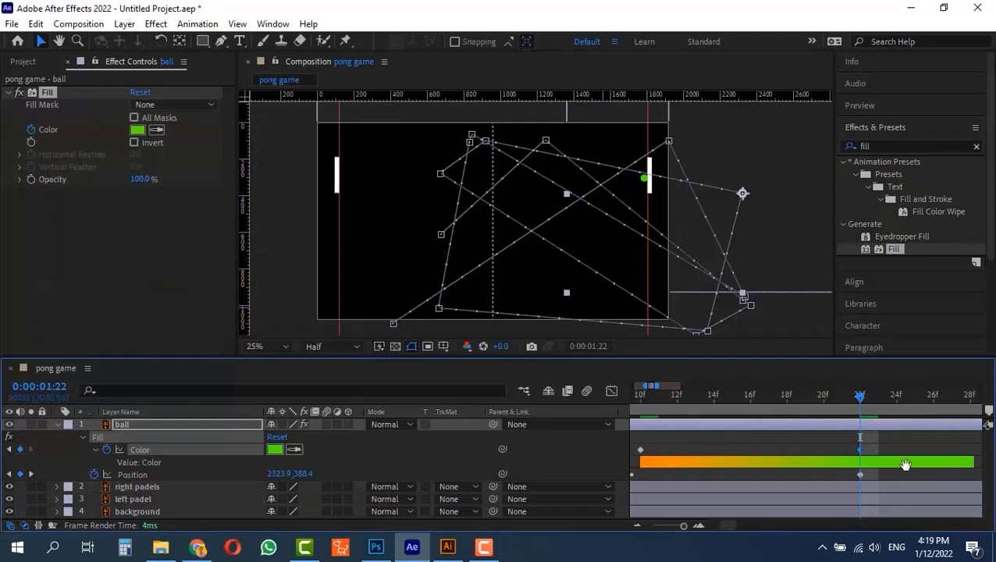
- Keyframe the ball's Fill color as turquoise at 0:00:01:29, where the ball reaches the lower wall
left_click_drag(905, 464, 649, 466)
left_click_drag(714, 396, 732, 398)
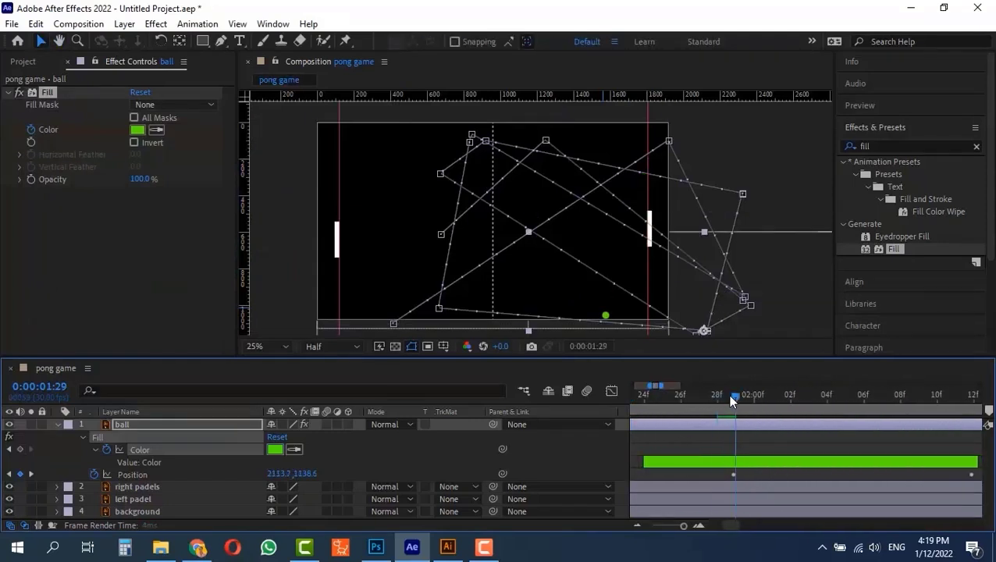
left_click(137, 130)
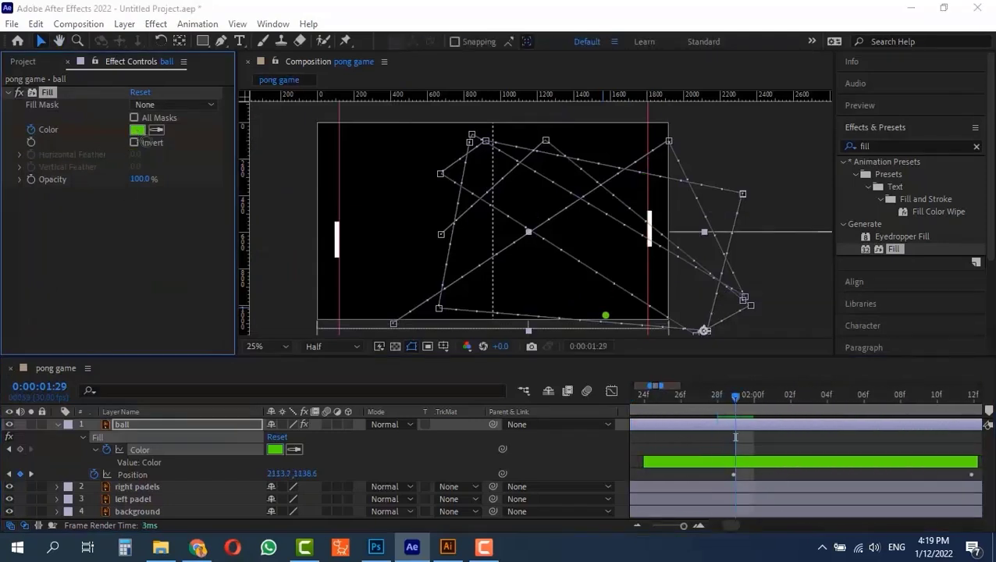
left_click(245, 233)
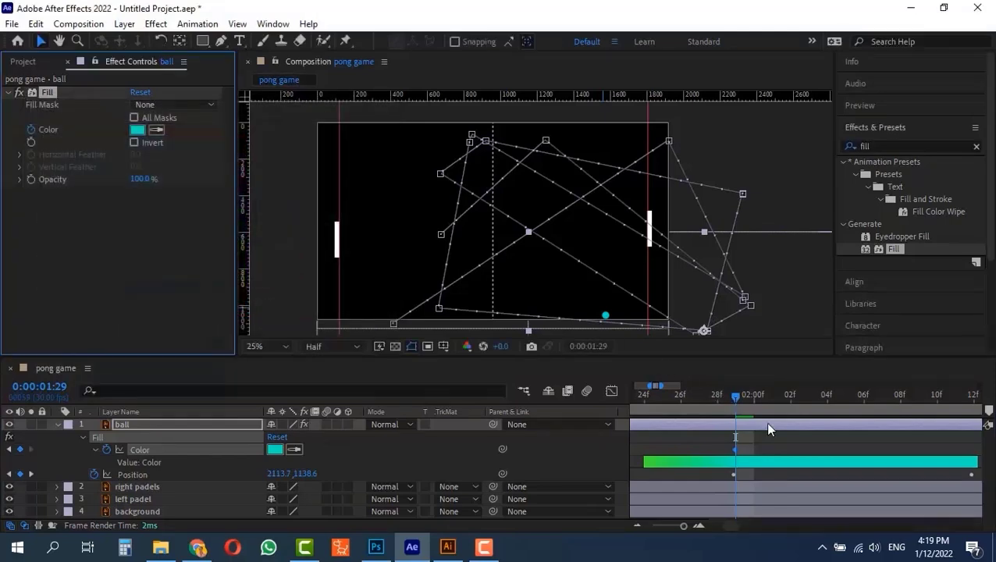
- Keyframe the ball's Fill color as blue at its next Position keyframe, around 0:00:02:12
left_click_drag(749, 451, 678, 467)
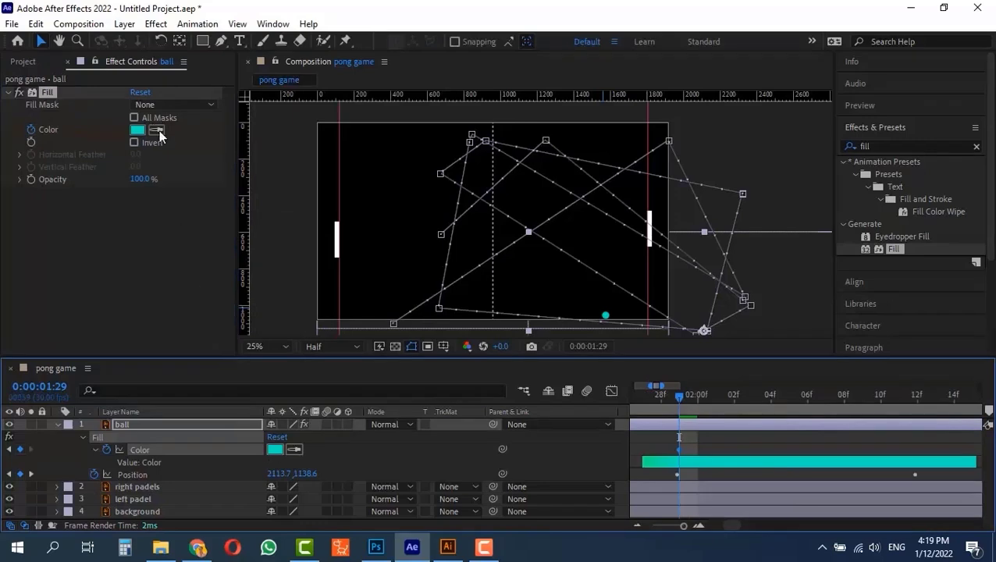
left_click_drag(804, 457, 714, 457)
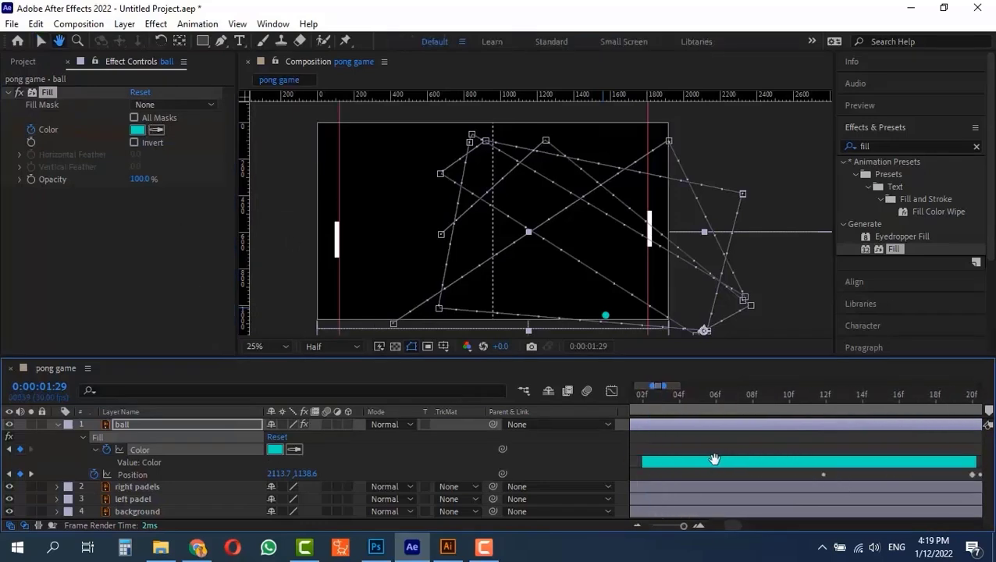
left_click(811, 397)
left_click_drag(811, 397, 820, 400)
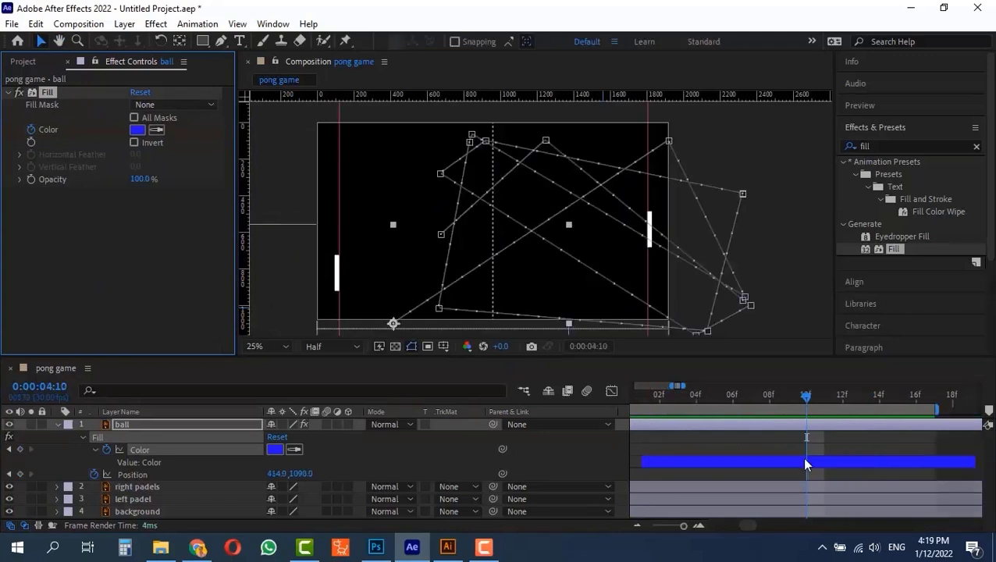
- Keyframe the ball's Fill color as red at the following Position keyframe, around 0:00:02:20
scroll(789, 462, "down", 3)
left_click_drag(780, 460, 863, 460)
left_click_drag(743, 398, 750, 401)
left_click(136, 131)
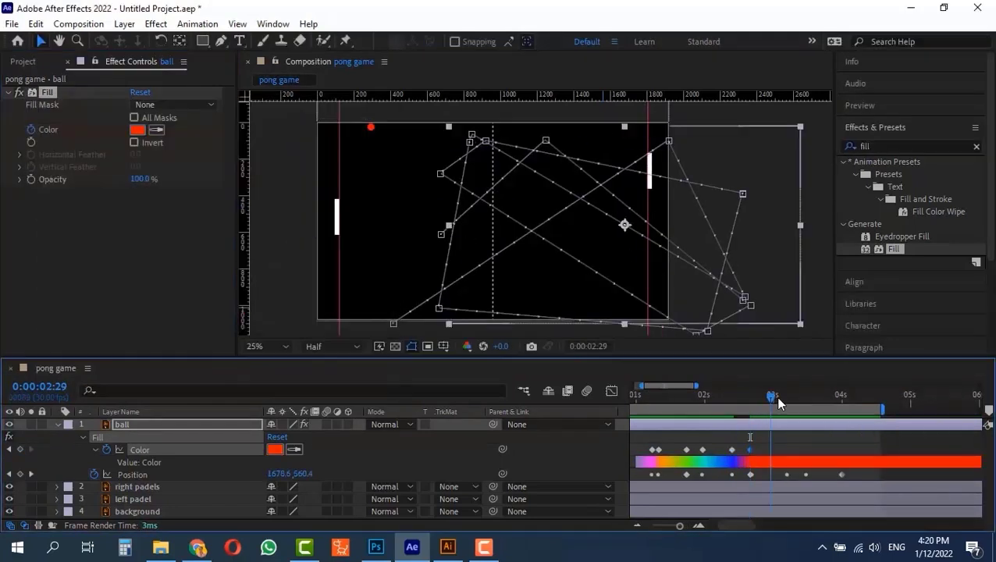
- Keyframe the ball's Fill color as green (42FF00) at 0:00:03:06, where the ball hits the right padel
left_click(136, 131)
left_click(222, 134)
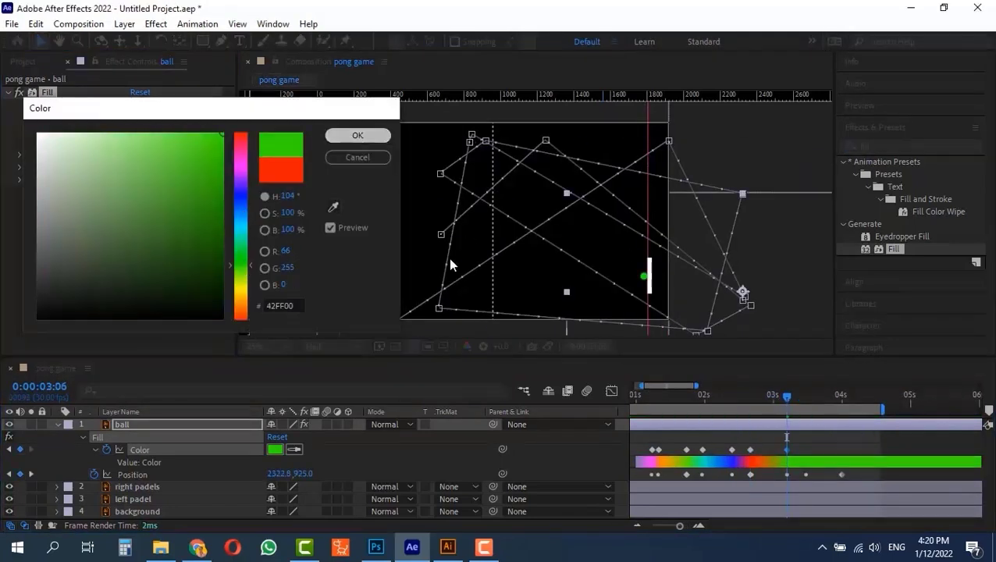
left_click(357, 136)
- Keyframe the ball's Fill color as a medium blue at the second-to-last Position keyframe, around 0:00:03:14
left_click_drag(787, 397, 805, 398)
left_click(137, 131)
left_click_drag(83, 149, 191, 182)
left_click(240, 212)
left_click(359, 136)
- Keyframe the ball's Fill color as white at 0:00:04:00, on the ball's last Position keyframe
left_click_drag(805, 398, 841, 405)
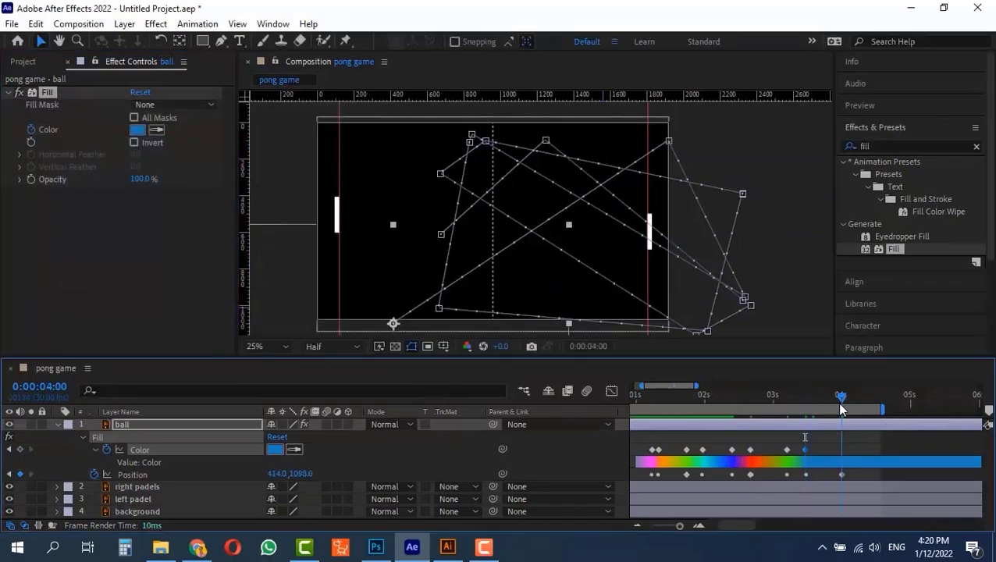
left_click(137, 131)
left_click_drag(97, 156, 34, 131)
left_click(357, 136)
- Preview the animation from the start and examine the ball's color transition around 0:00:00:12
left_click_drag(841, 398, 601, 406)
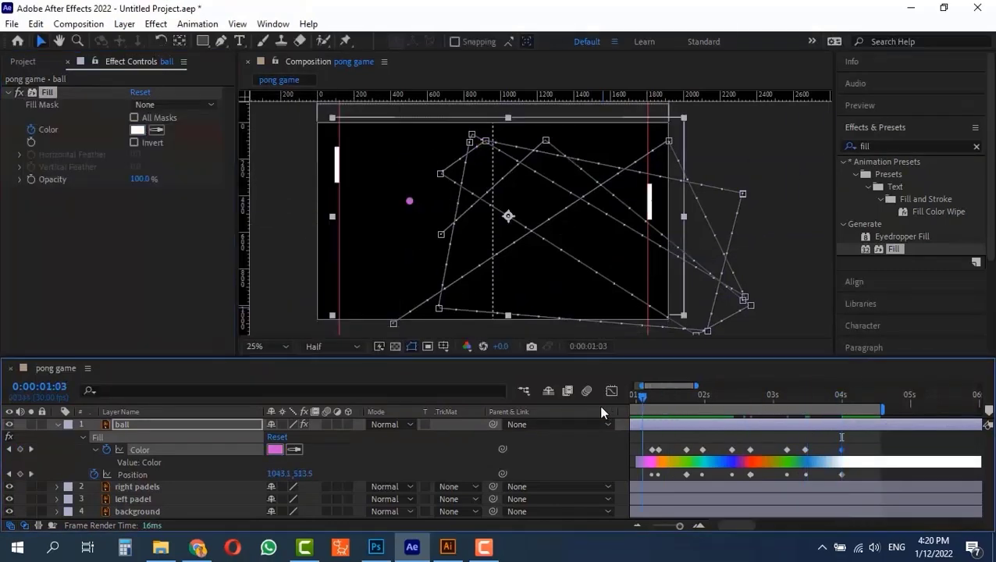
key("Home")
key("space")
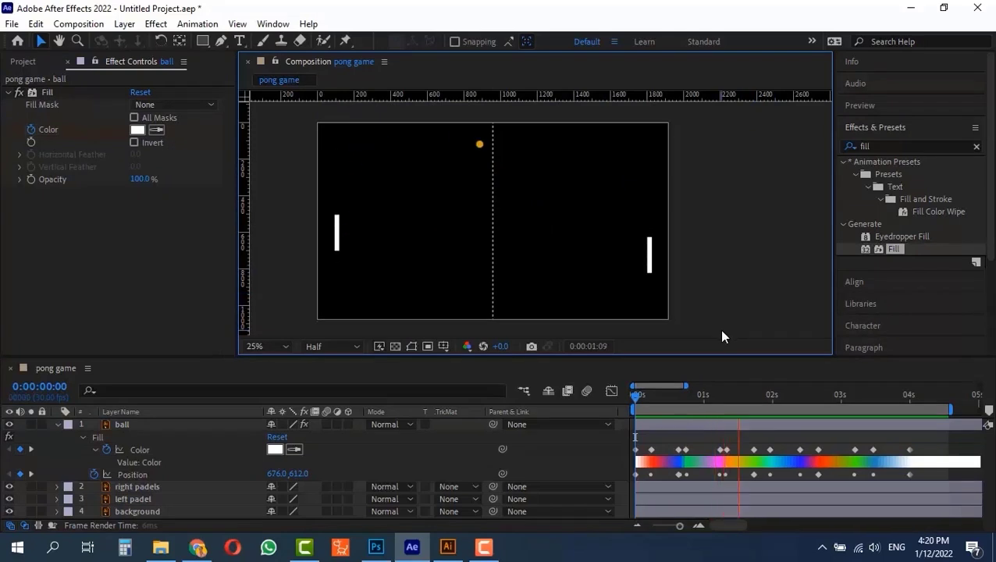
key("space")
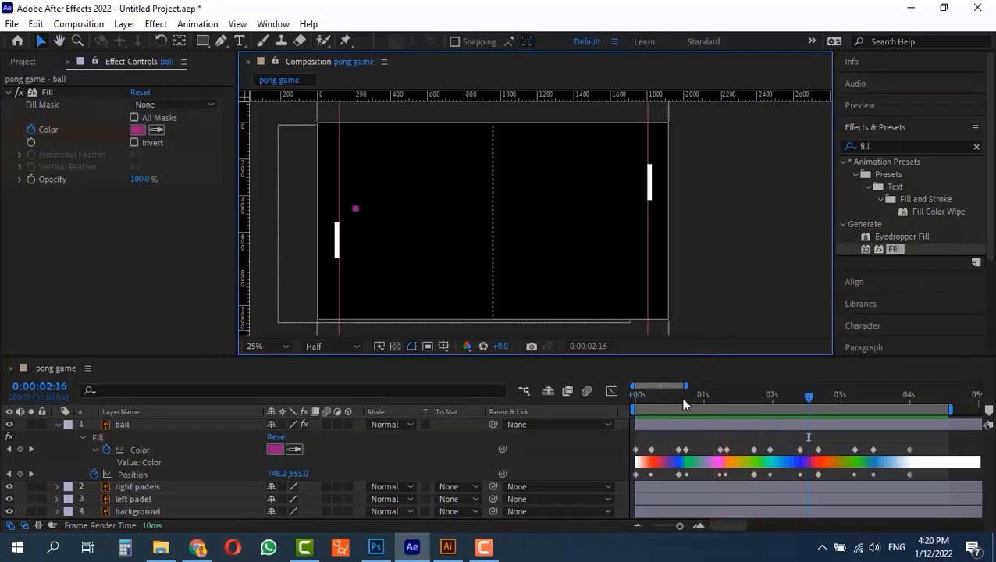
left_click_drag(684, 393, 662, 398)
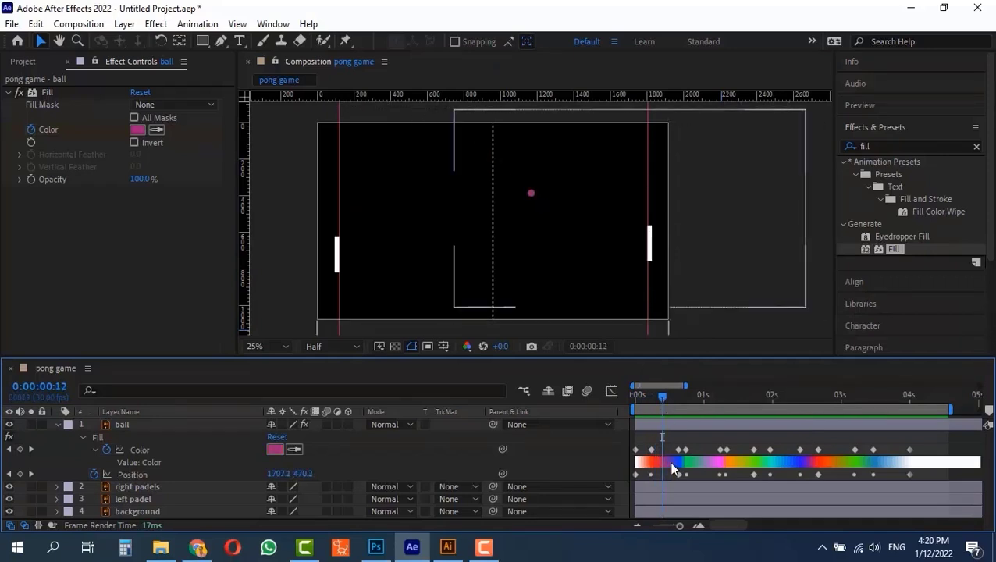
- Convert all of the ball's Fill Color keyframes to hold keyframes
scroll(675, 464, "up", 2)
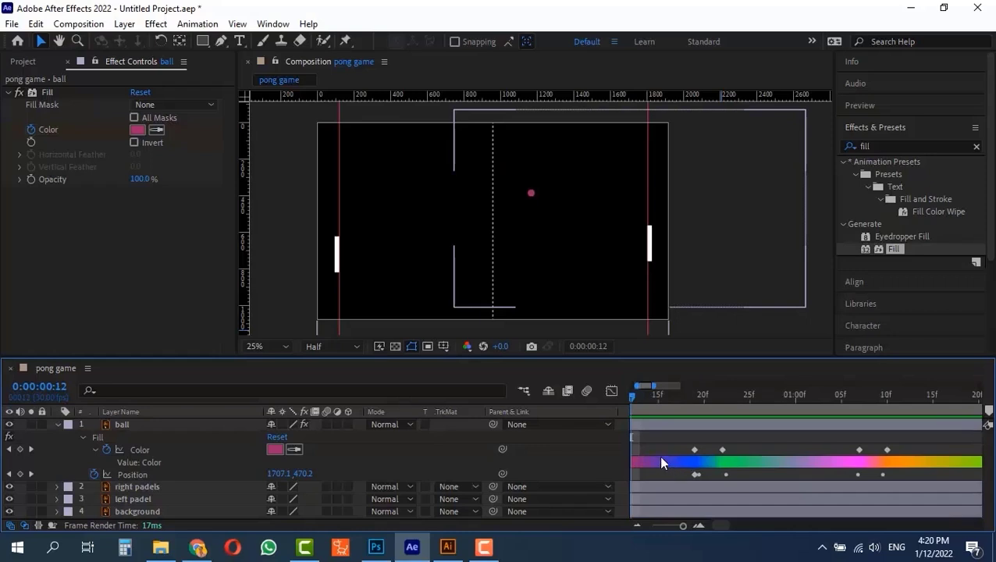
key("space")
left_click_drag(683, 461, 737, 461)
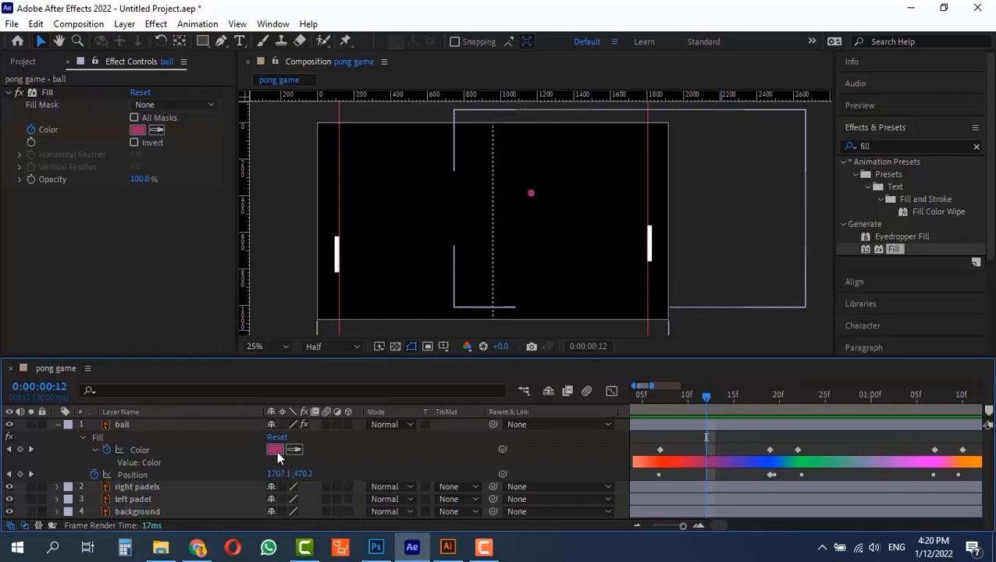
left_click(138, 450)
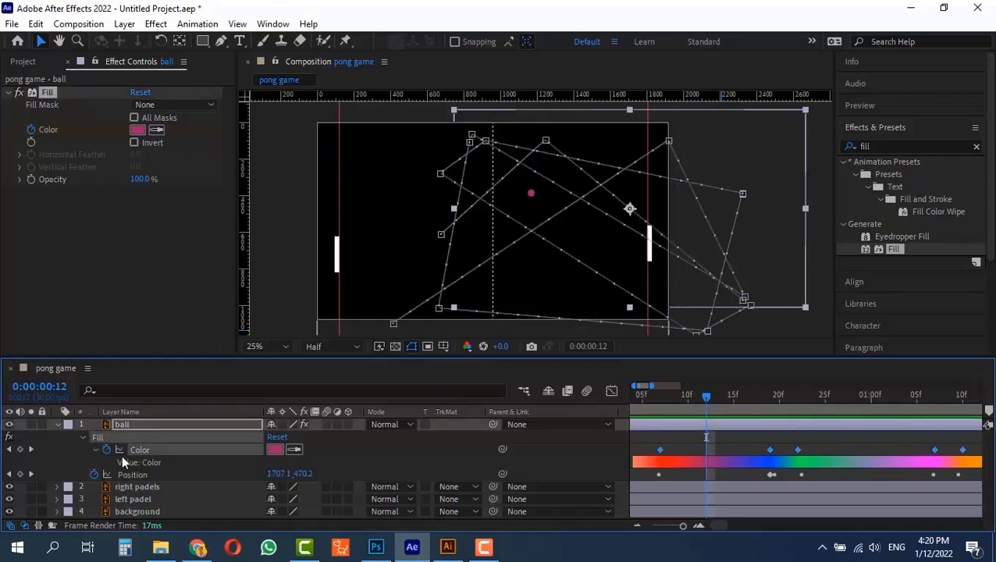
right_click(660, 450)
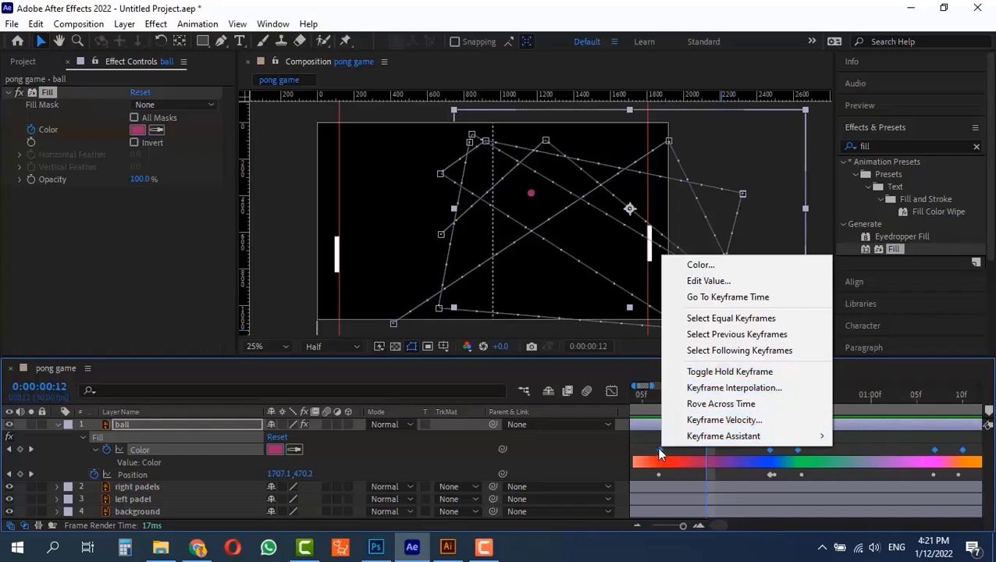
left_click(728, 371)
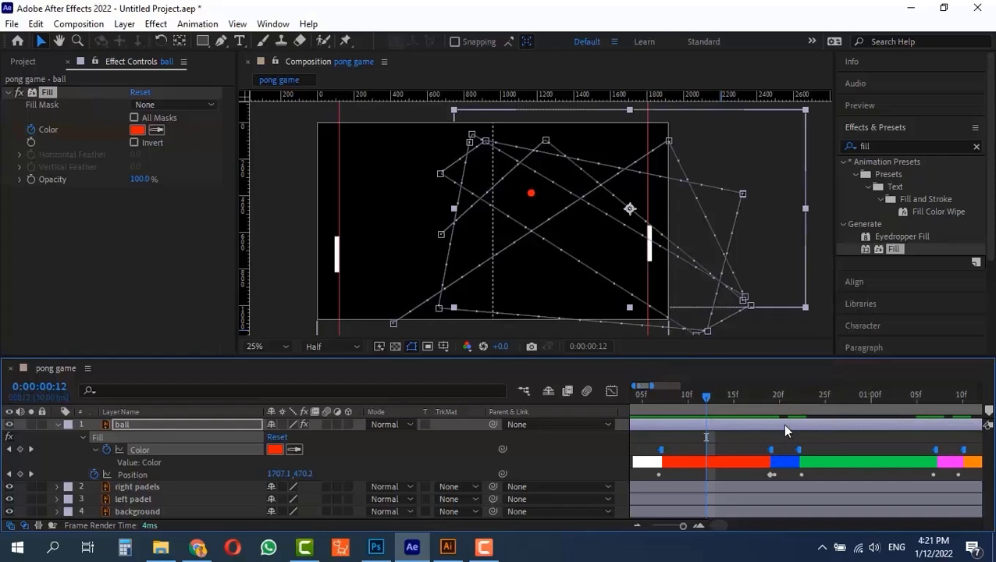
- Scrub through the timeline to check the ball's color changes, collapse the ball layer's properties and return to the first frame
left_click_drag(696, 398, 824, 407)
scroll(743, 466, "down", 4)
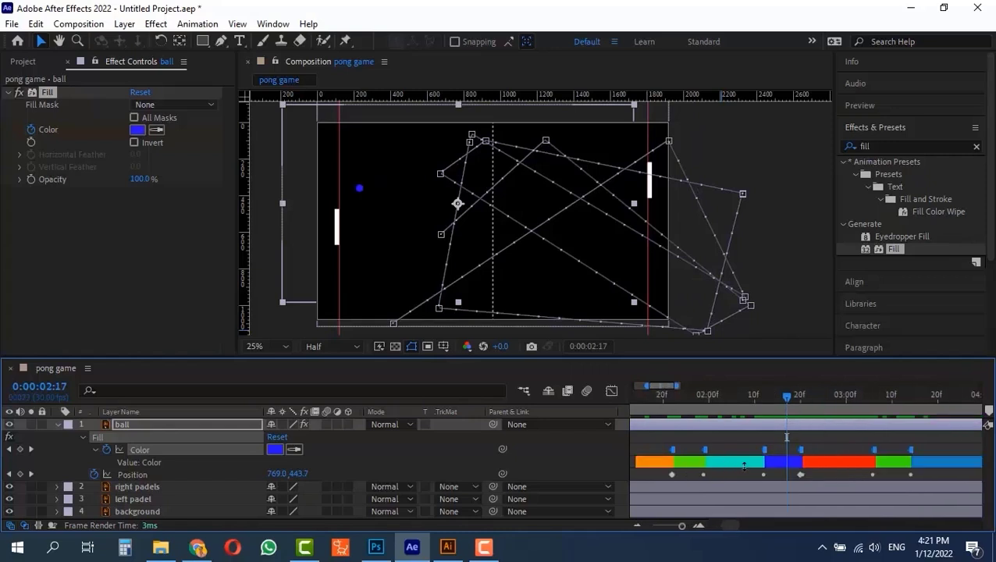
scroll(743, 479, "up", 4)
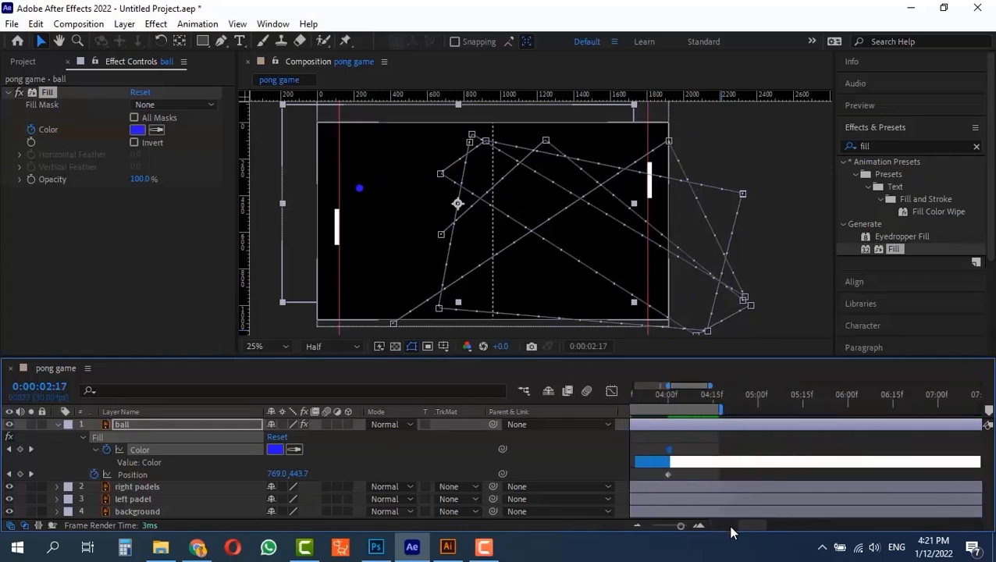
left_click_drag(739, 525, 691, 528)
left_click_drag(730, 399, 302, 414)
key("u")
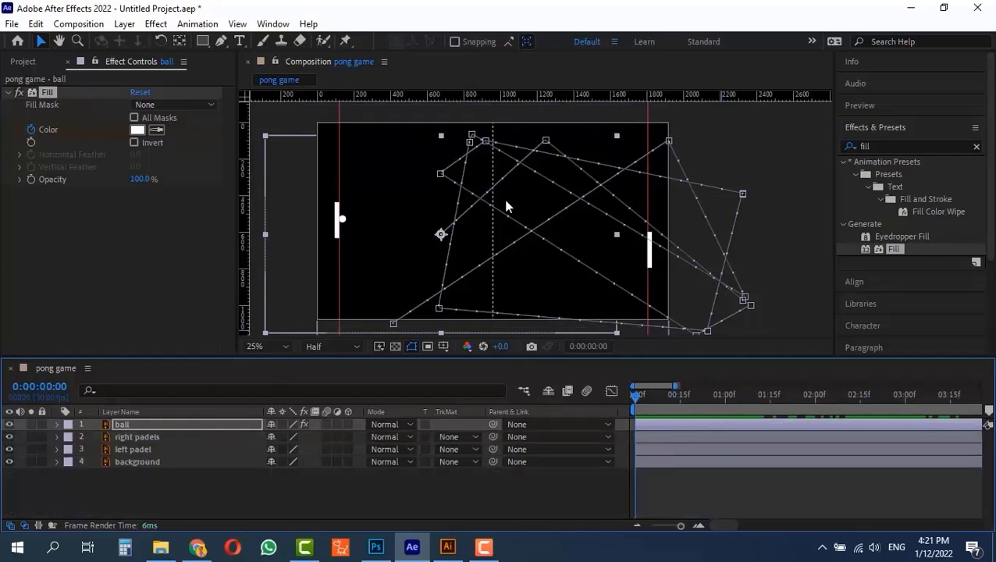
left_click(753, 242)
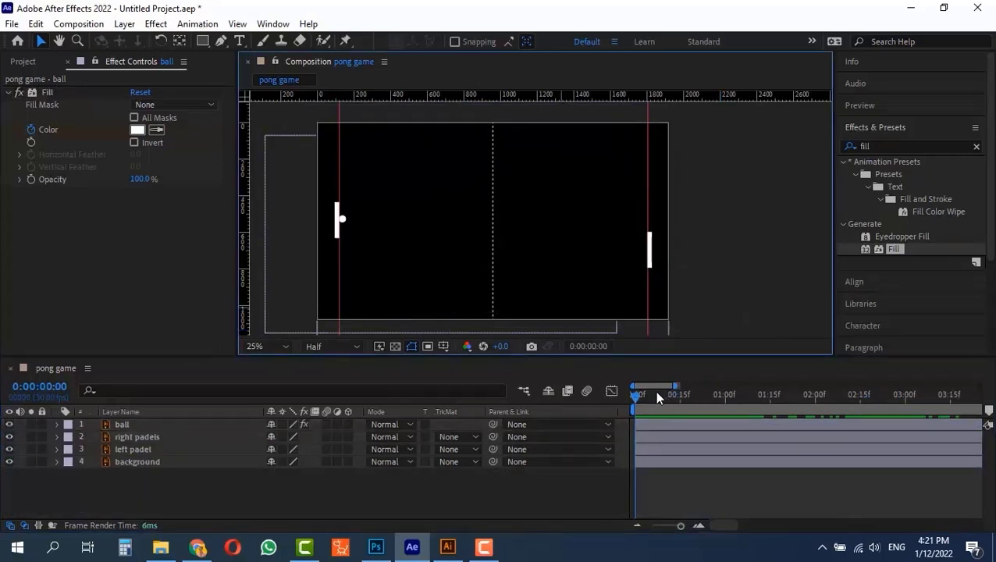
left_click_drag(638, 395, 526, 405)
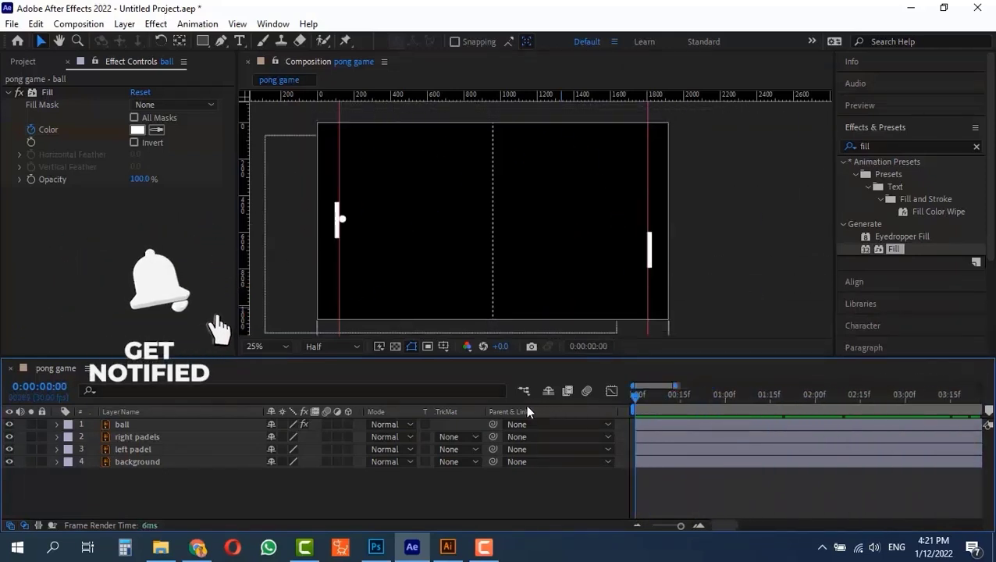
- Try motion blur on the ball layer, preview the animation from the start and turn motion blur off
left_click(327, 425)
mouse_move(636, 393)
left_mouse_down()
mouse_move(799, 390)
mouse_move(618, 394)
left_mouse_up()
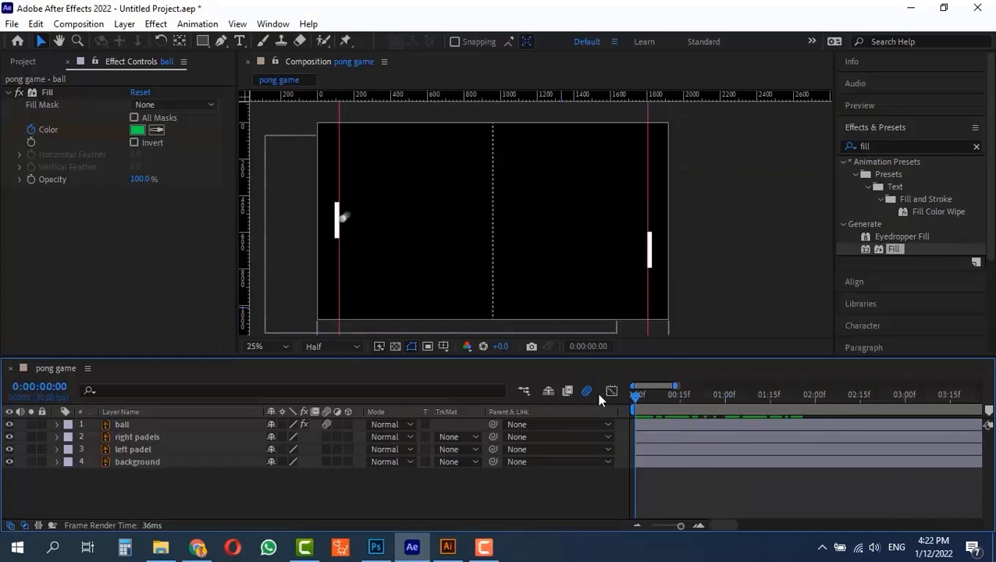
key("space")
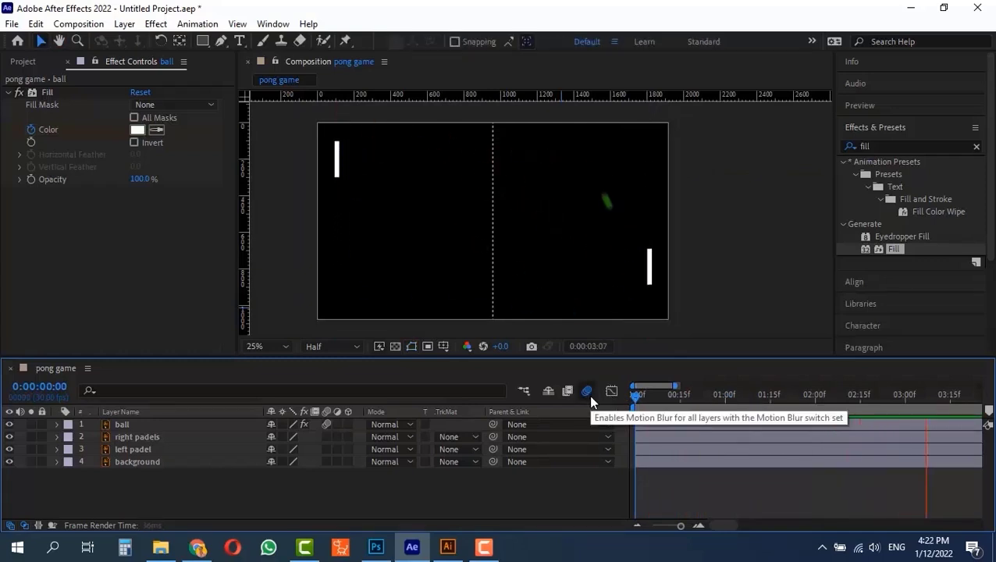
left_click_drag(636, 396, 394, 432)
left_click(326, 425)
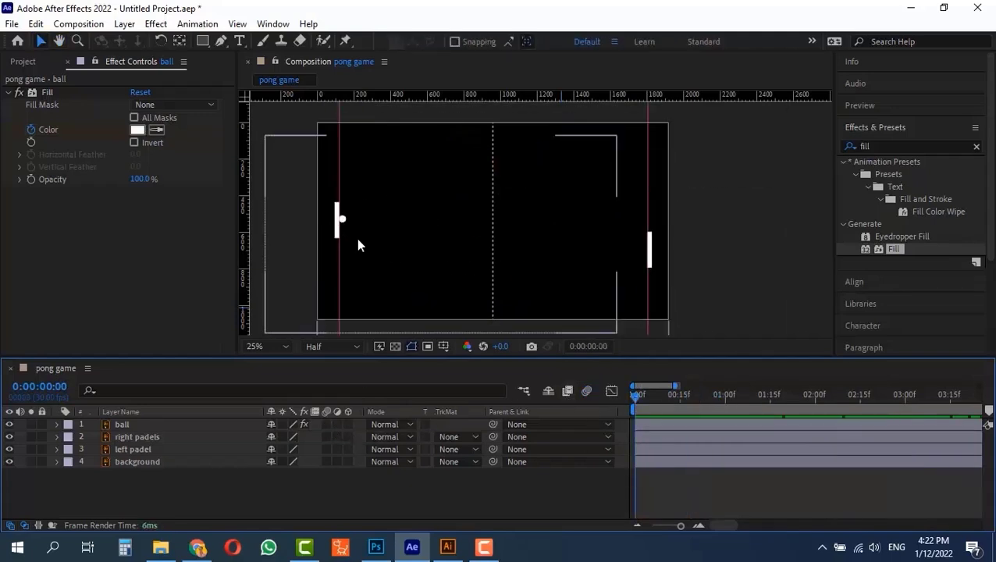
- Find the Echo effect and apply it to the ball layer
left_click(152, 423)
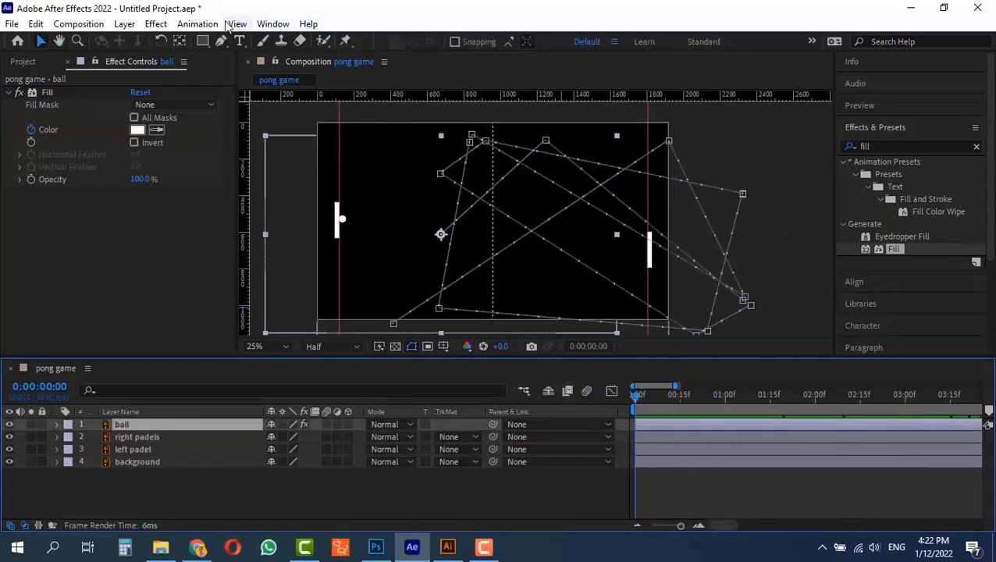
left_click(154, 26)
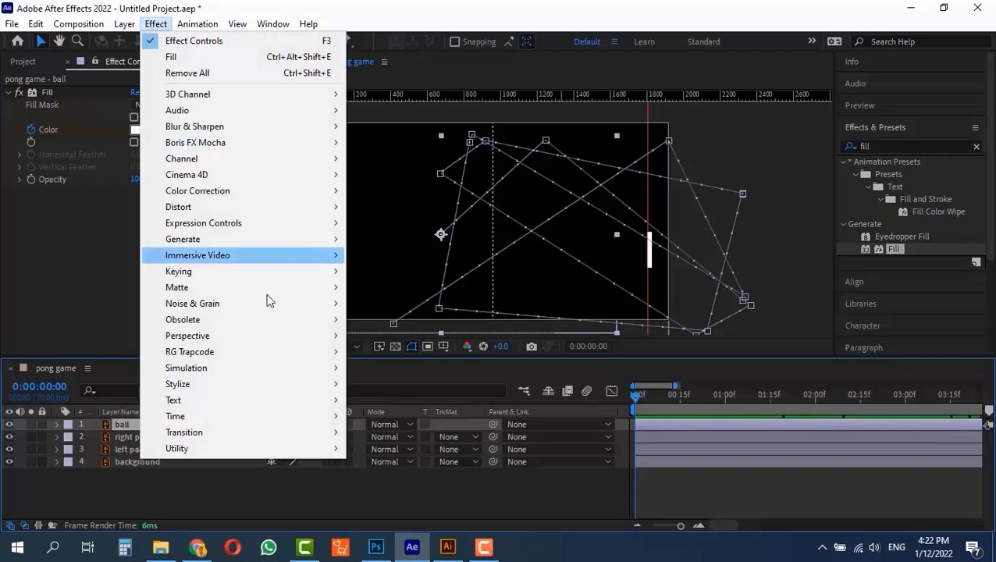
mouse_move(329, 416)
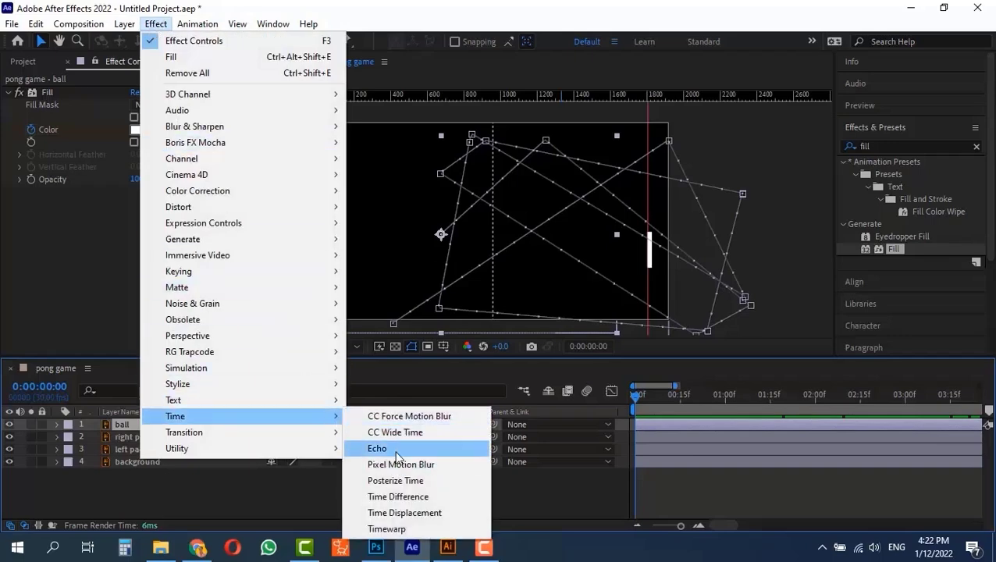
left_click(855, 145)
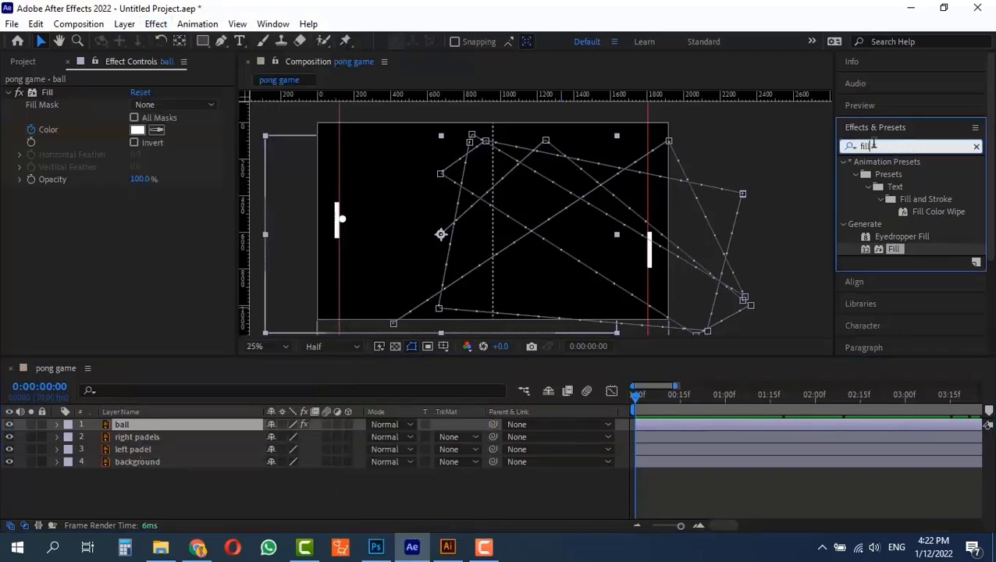
type("echo")
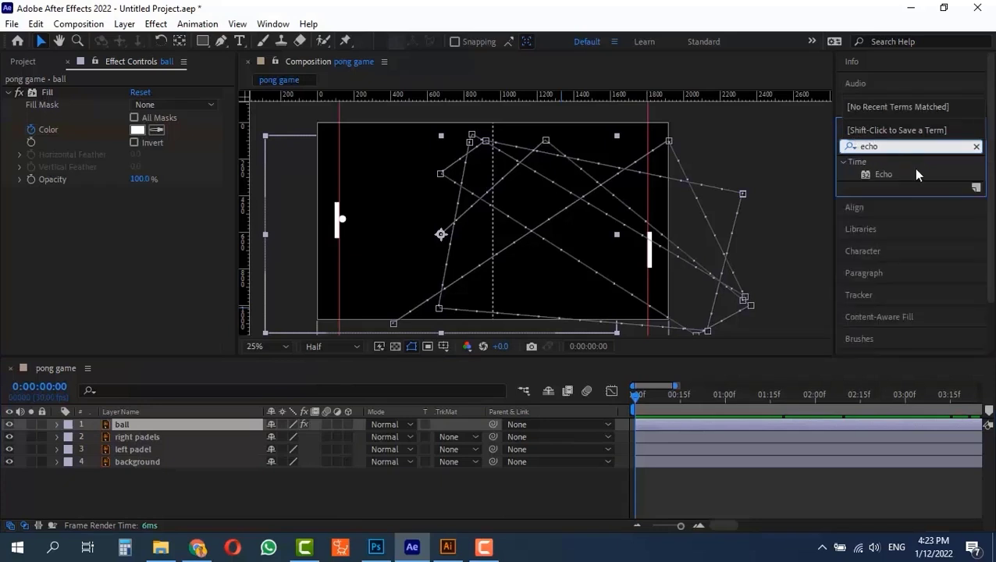
left_click_drag(916, 175, 178, 421)
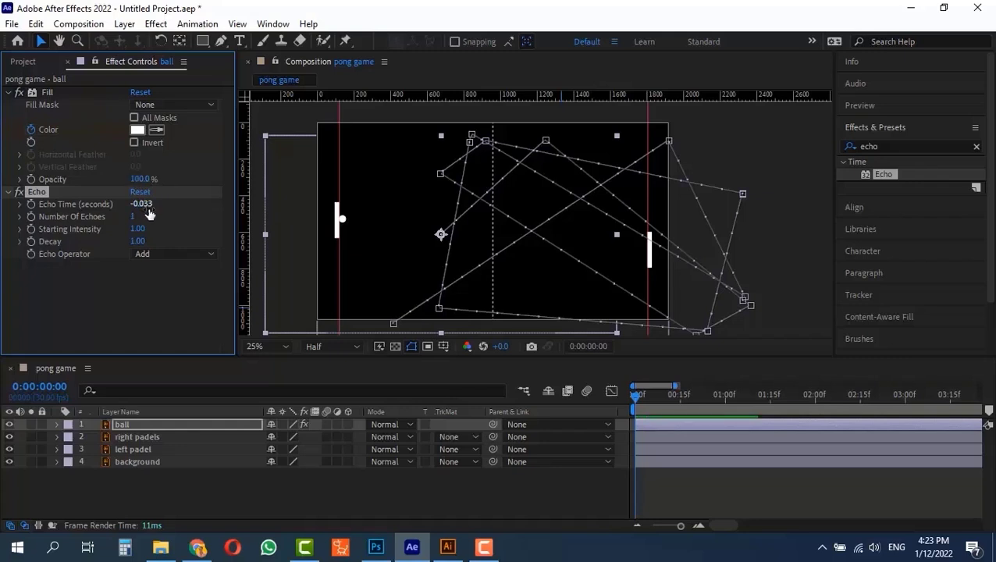
- Try Echo settings on the ball of 6 echoes, 0.82 starting intensity, 1.01 decay and -1.133 seconds echo time, and preview them
left_click_drag(650, 390, 674, 391)
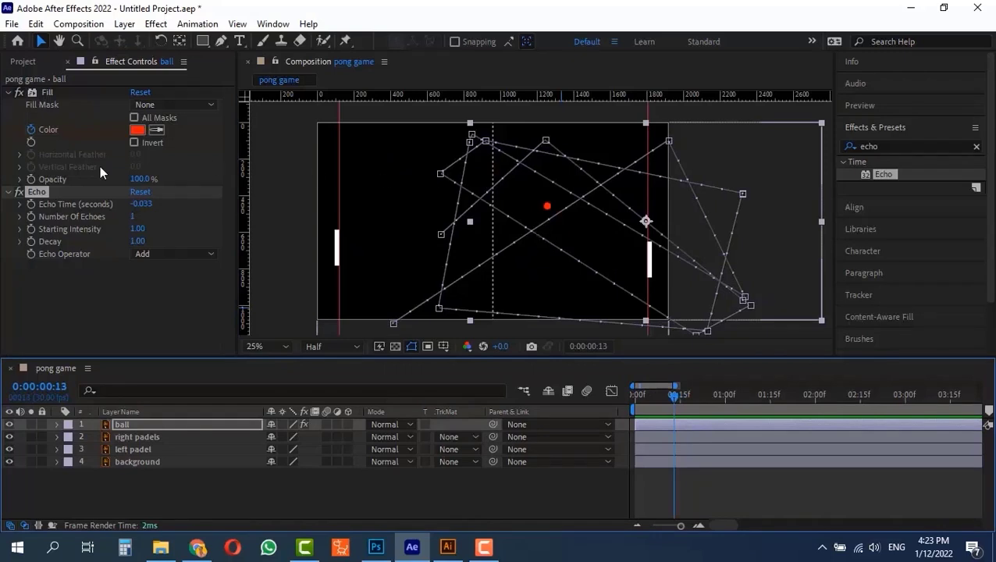
left_click_drag(133, 219, 141, 223)
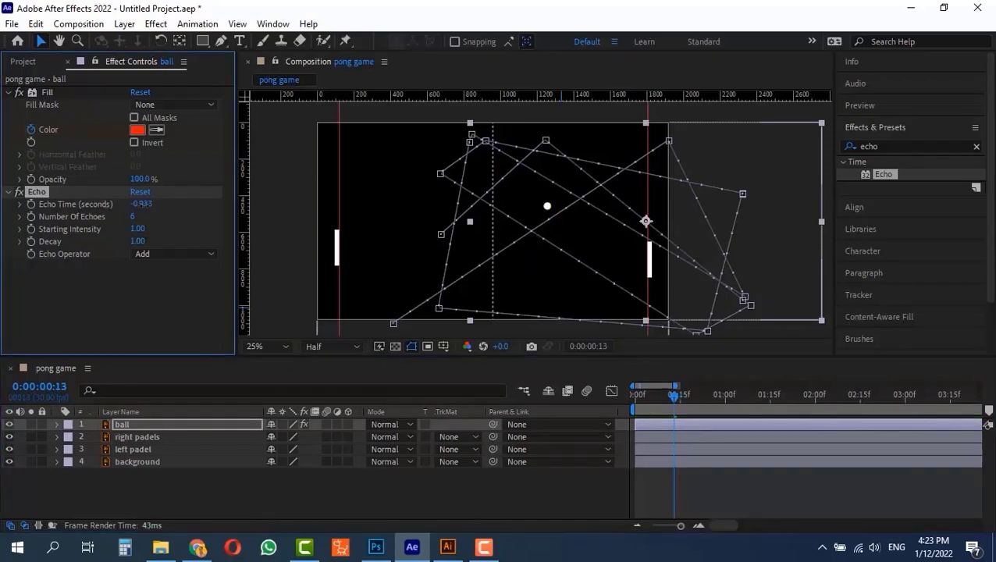
left_click_drag(697, 393, 680, 392)
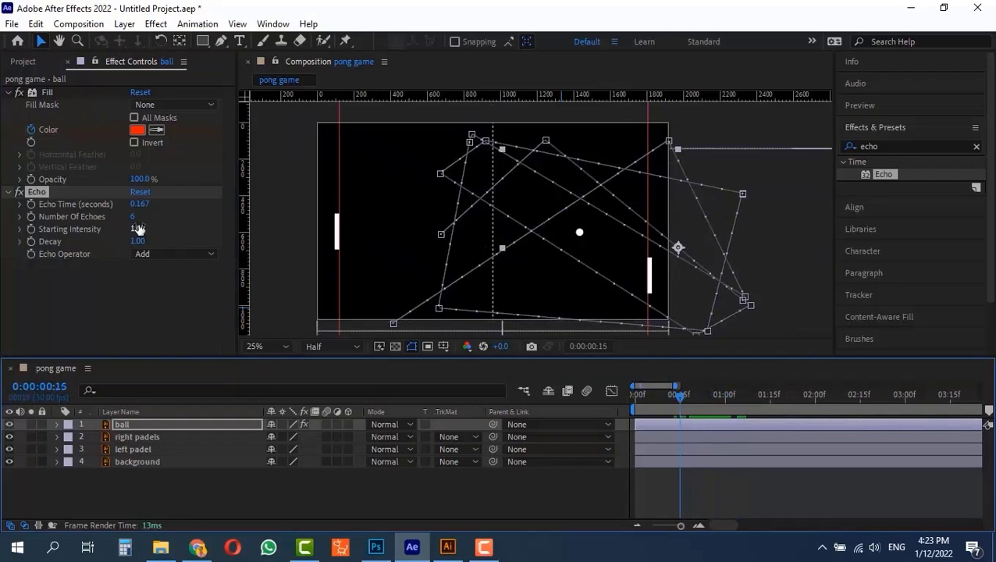
left_click_drag(138, 230, 124, 231)
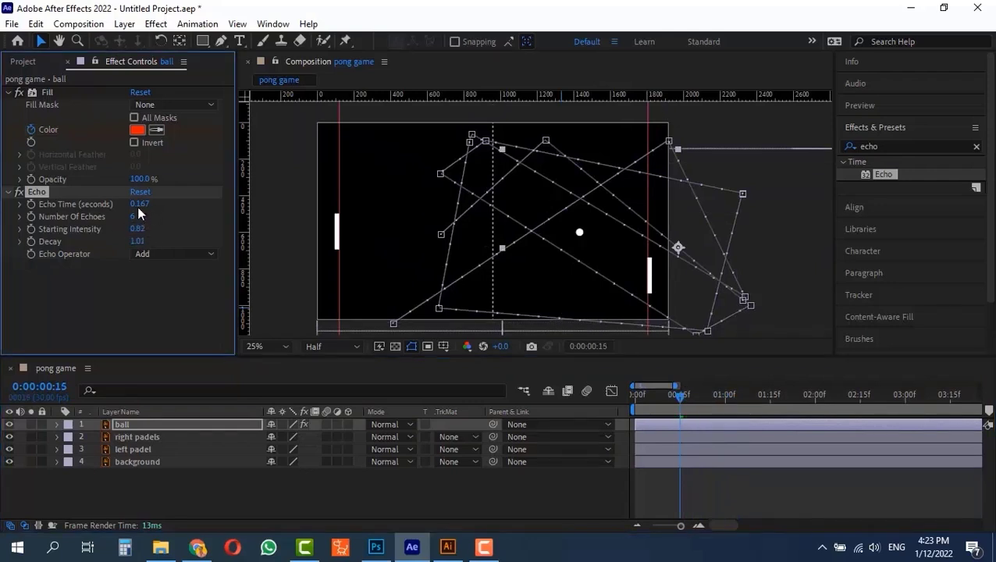
key("space")
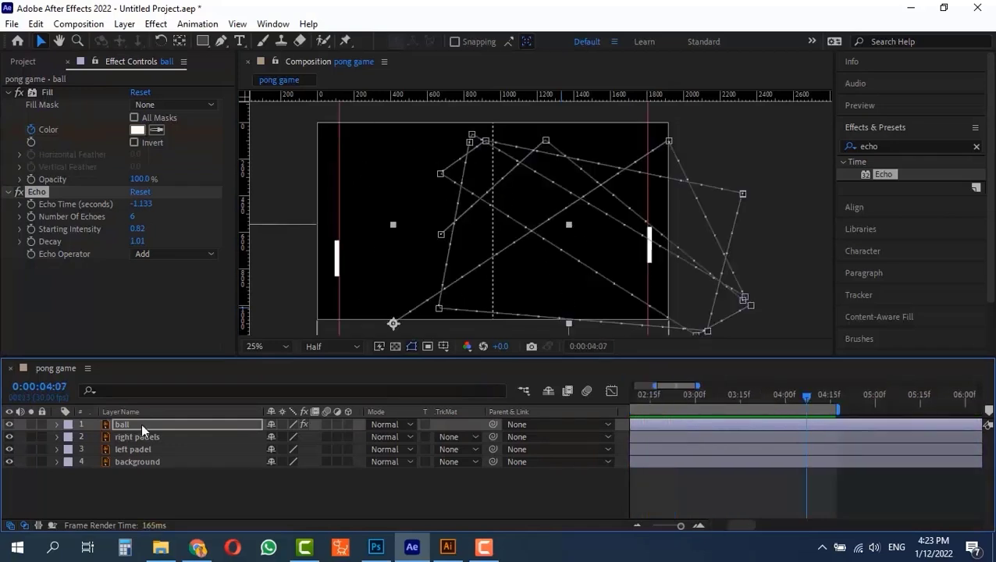
- Delete the Echo effect from the ball layer
key("Delete")
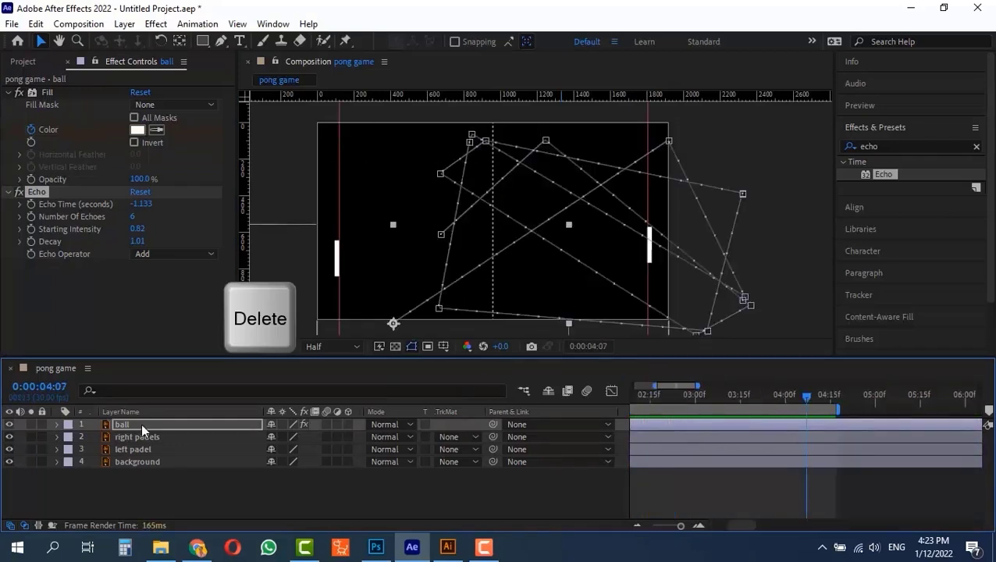
left_click(33, 189)
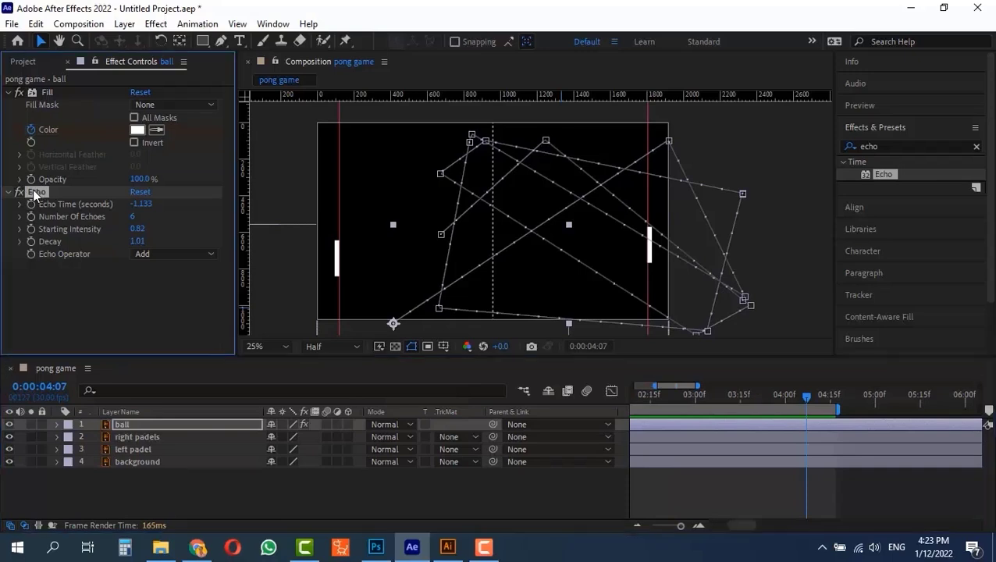
key("Delete")
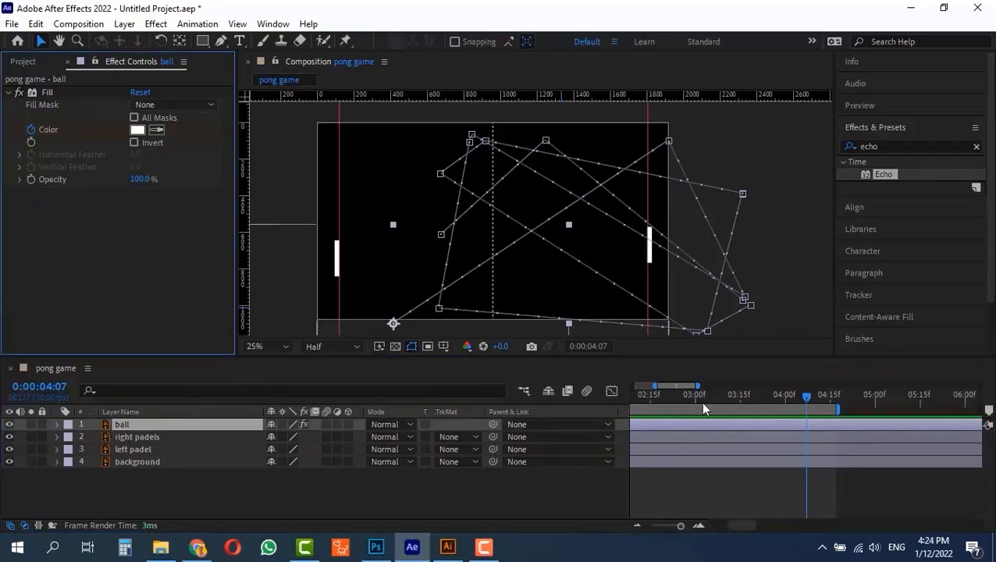
- Pre-compose the ball layer, moving all attributes into the new composition
left_click_drag(695, 394, 239, 238)
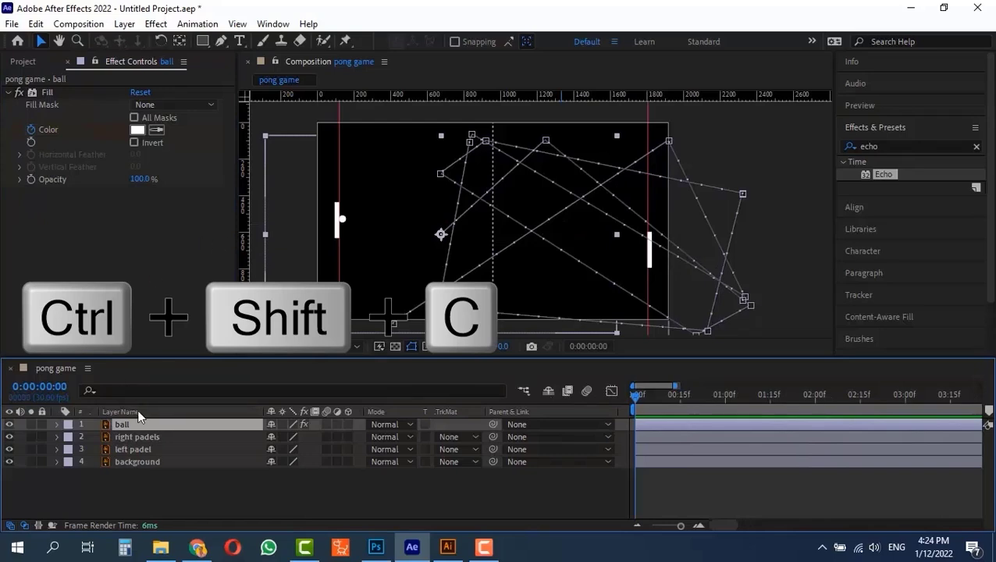
key("ctrl+shift+c")
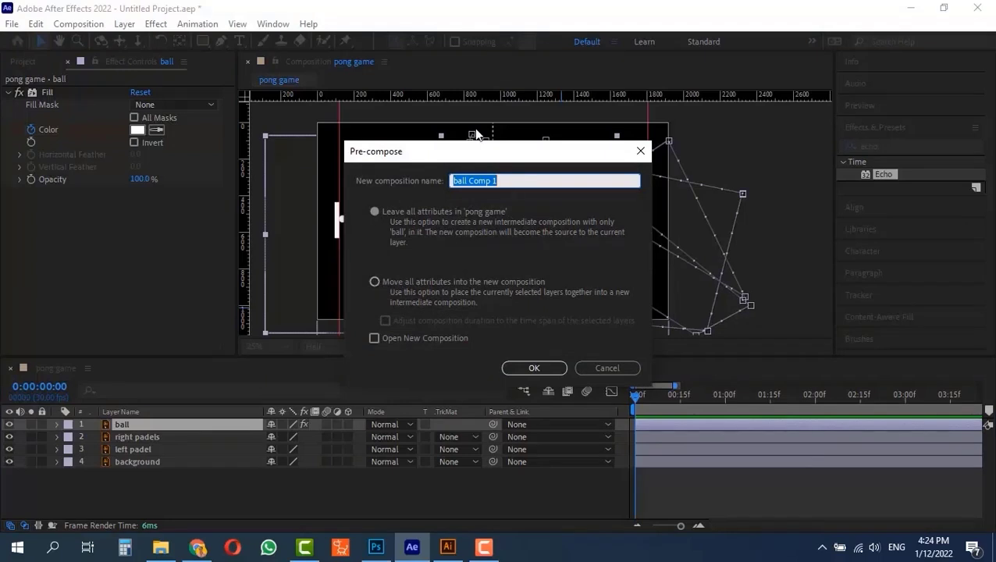
left_click(375, 282)
left_click(534, 368)
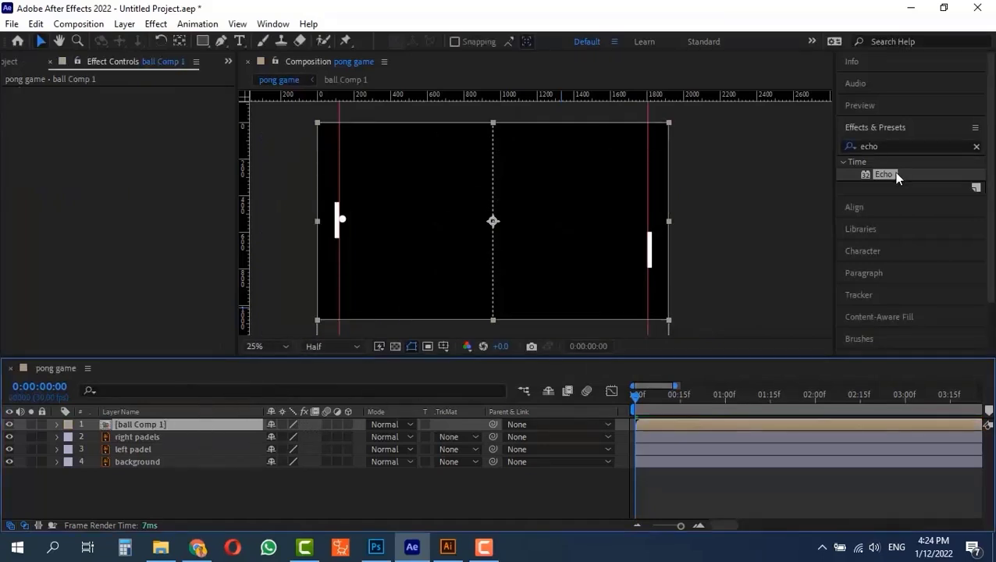
- Apply the Echo effect to the pre-composed ball layer and set the number of echoes to 9
left_click_drag(863, 172, 168, 424)
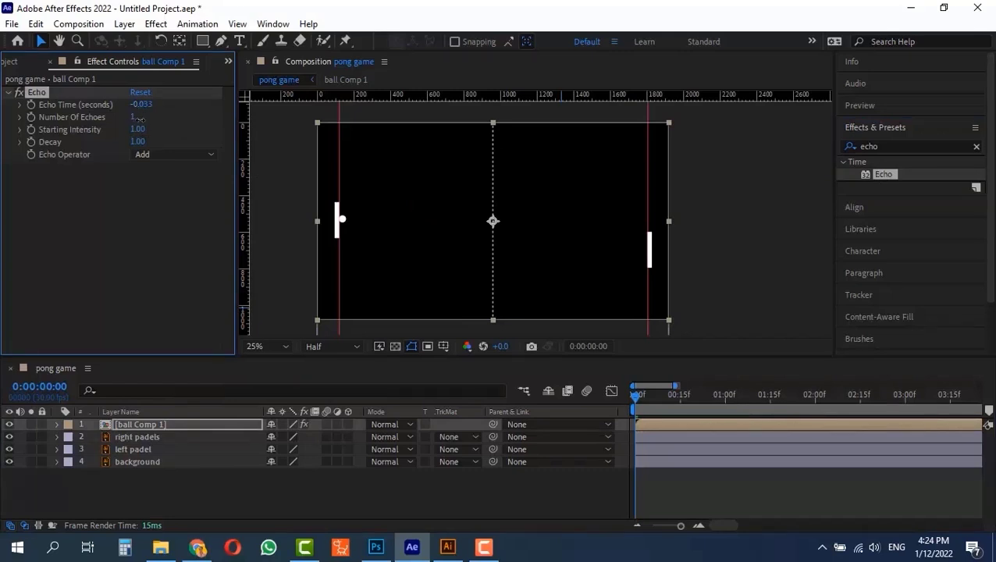
left_click_drag(146, 106, 136, 129)
left_click_drag(138, 110, 139, 111)
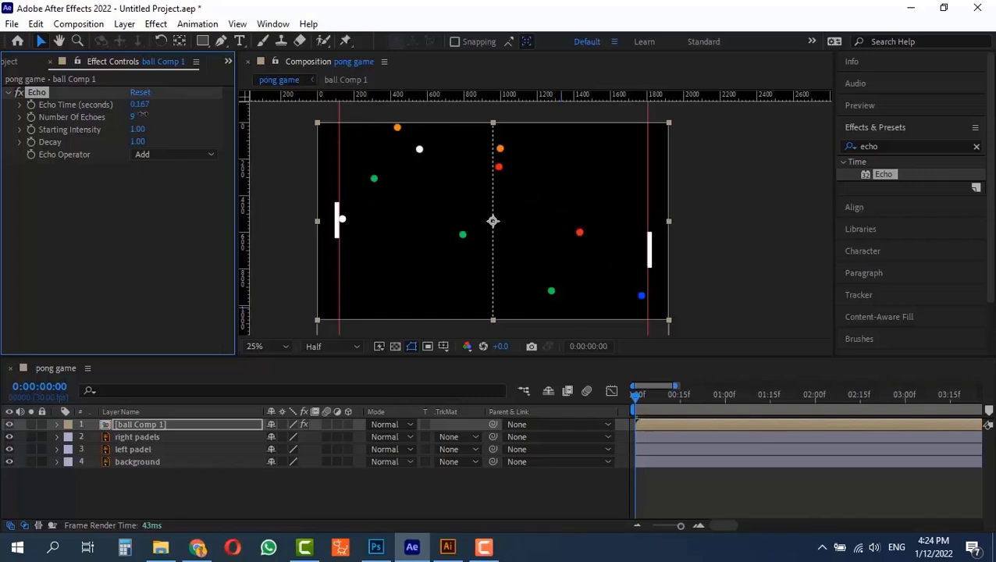
left_click_drag(143, 113, 144, 113)
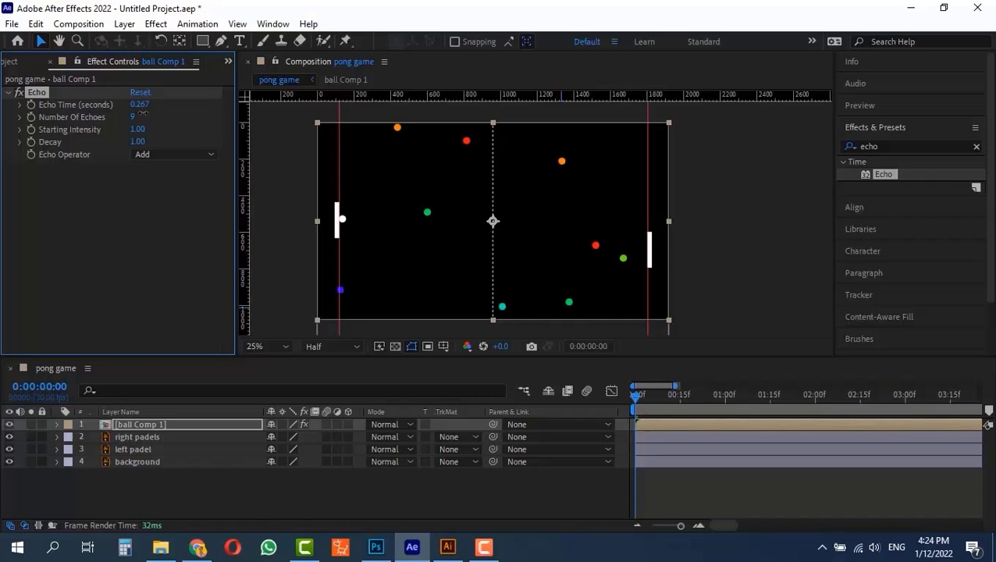
- Set the pre-composed ball's Echo Time to 0.010 seconds
left_click(144, 105)
type("0.030")
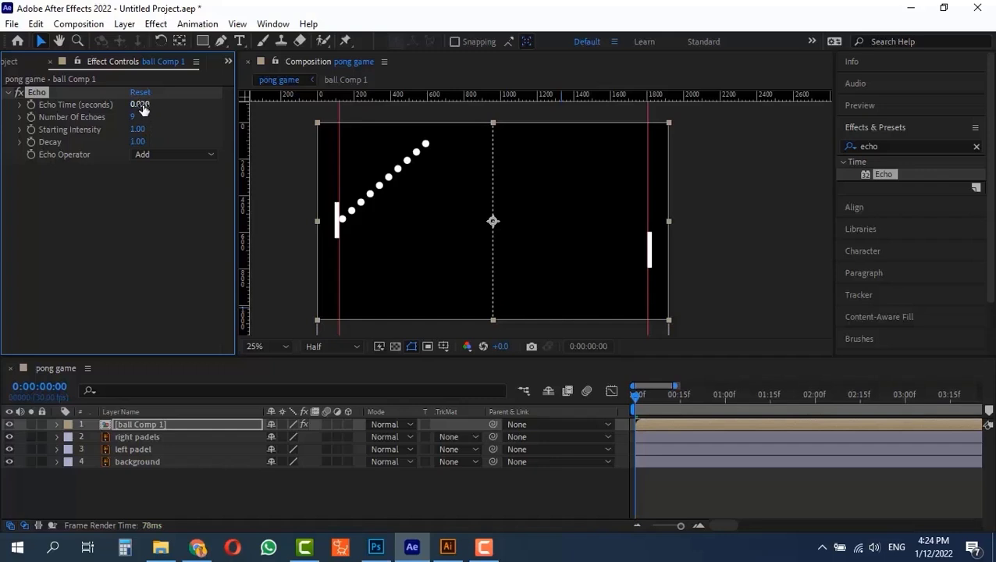
left_click(145, 106)
left_click(146, 104)
key("Return")
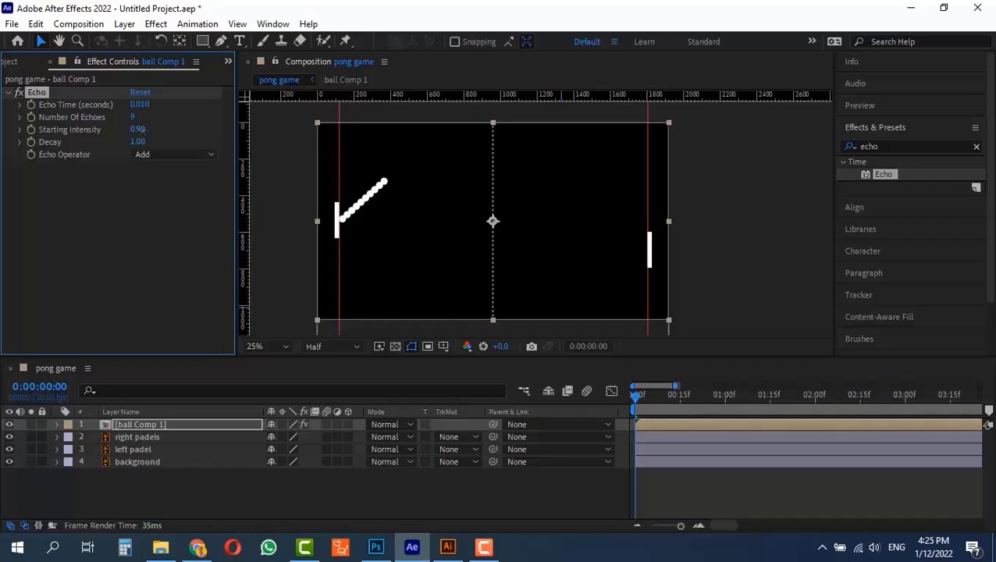
- Set the Echo effect's Starting Intensity to 0.60 and Decay to 0.71 on the pre-composed ball
left_click_drag(139, 130, 163, 145)
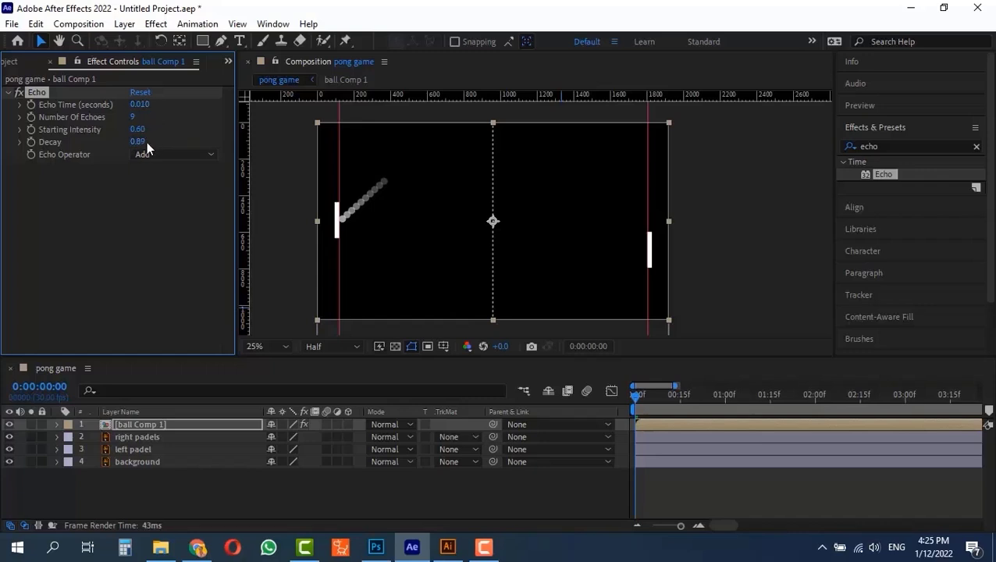
left_click(147, 144)
left_click_drag(143, 143, 134, 142)
- Try a negative Echo Time of -0.090 seconds on the ball's trail, restoring it to 0.010
left_click(141, 105)
left_click(163, 107)
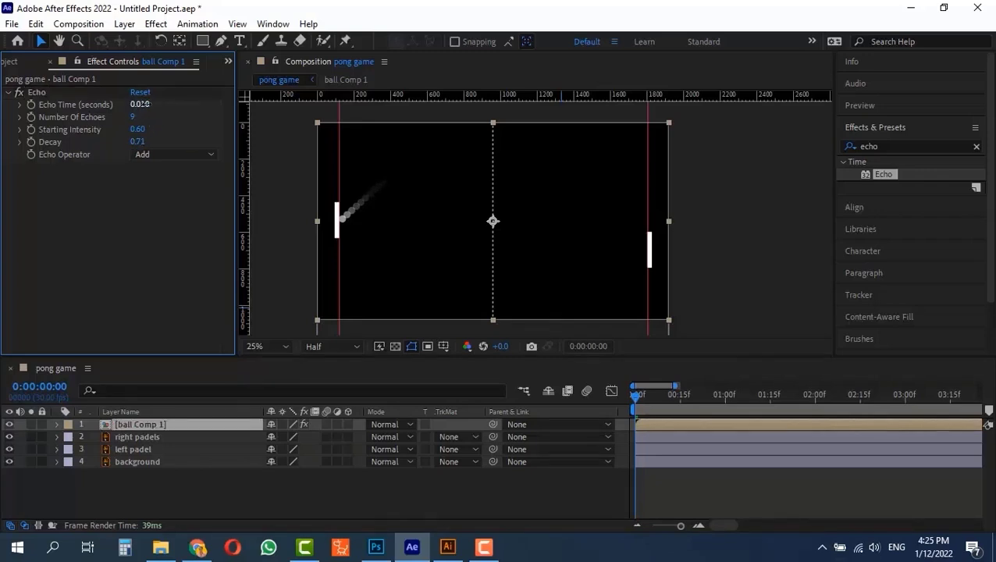
left_click_drag(147, 105, 149, 105)
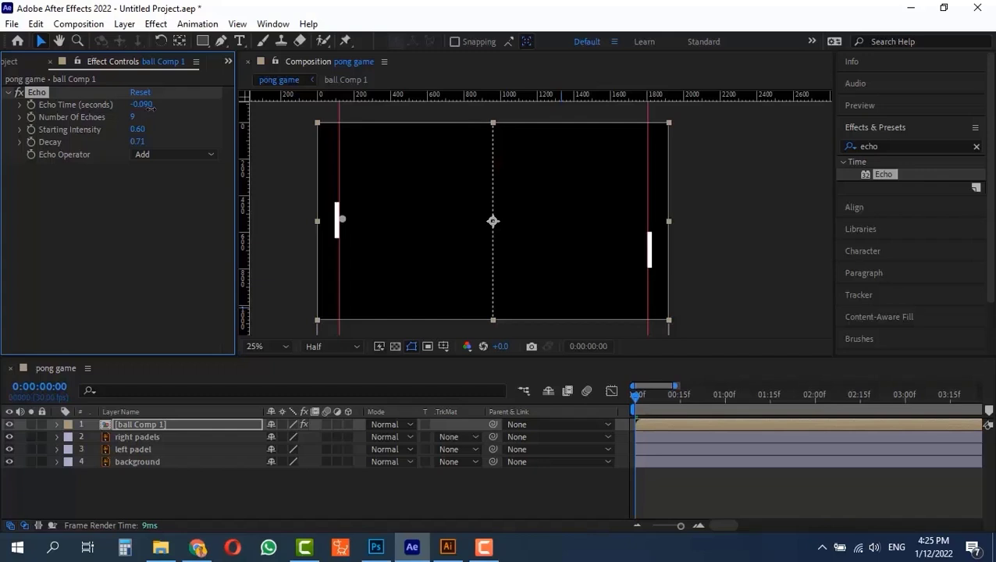
left_click_drag(150, 106, 151, 107)
- Preview the pong animation with the fading ball trail, returning to the first frame
key("space")
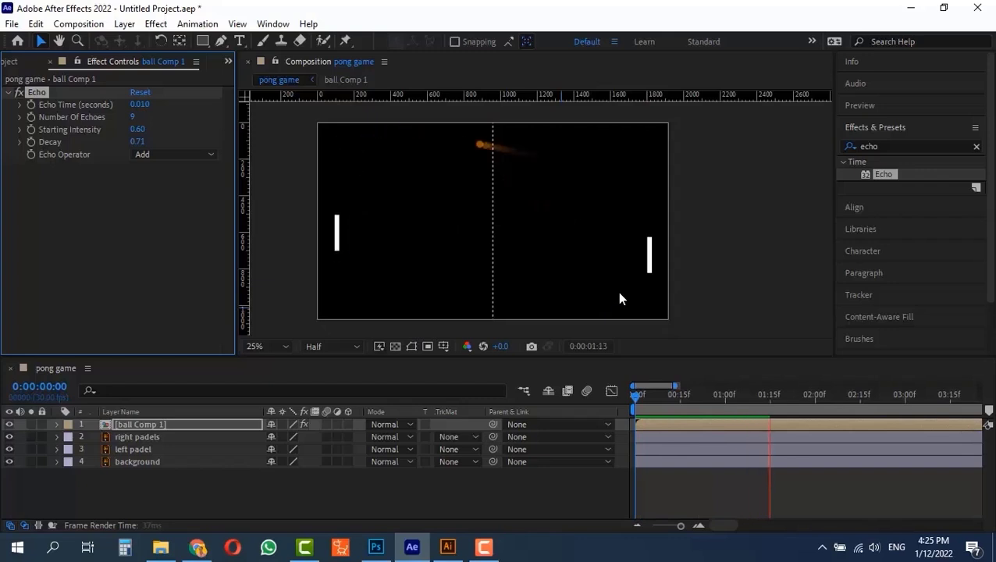
key("space")
left_click_drag(675, 397, 615, 396)
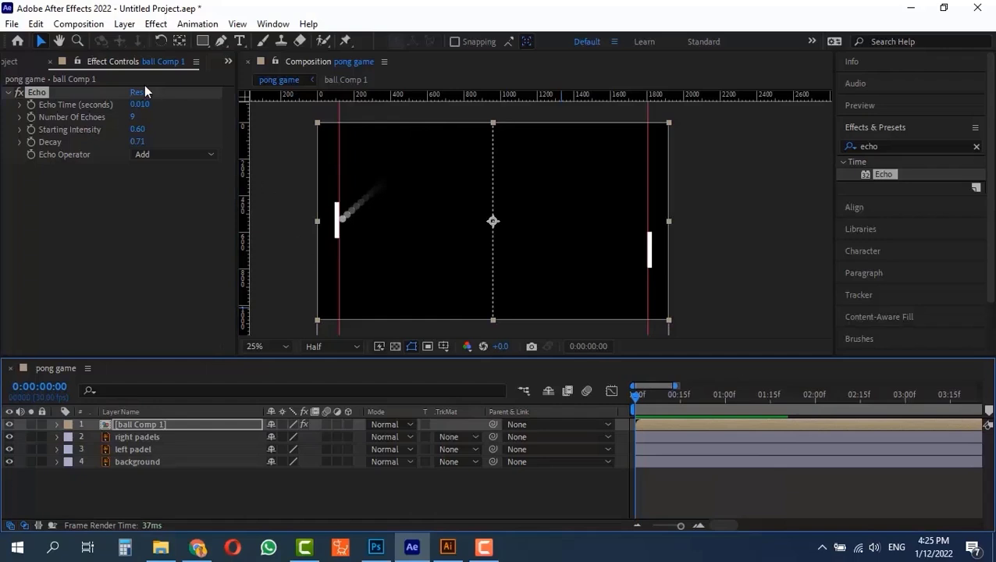
- Set the ball's Echo Time to -0.010 seconds and preview the trail through the animation
left_click(139, 105)
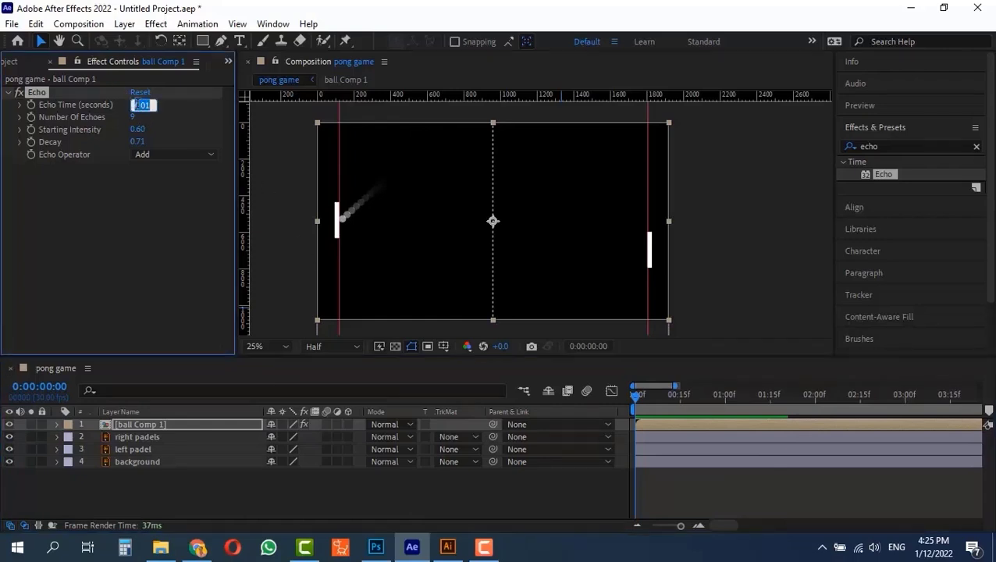
left_click(135, 105)
type("-")
key("Return")
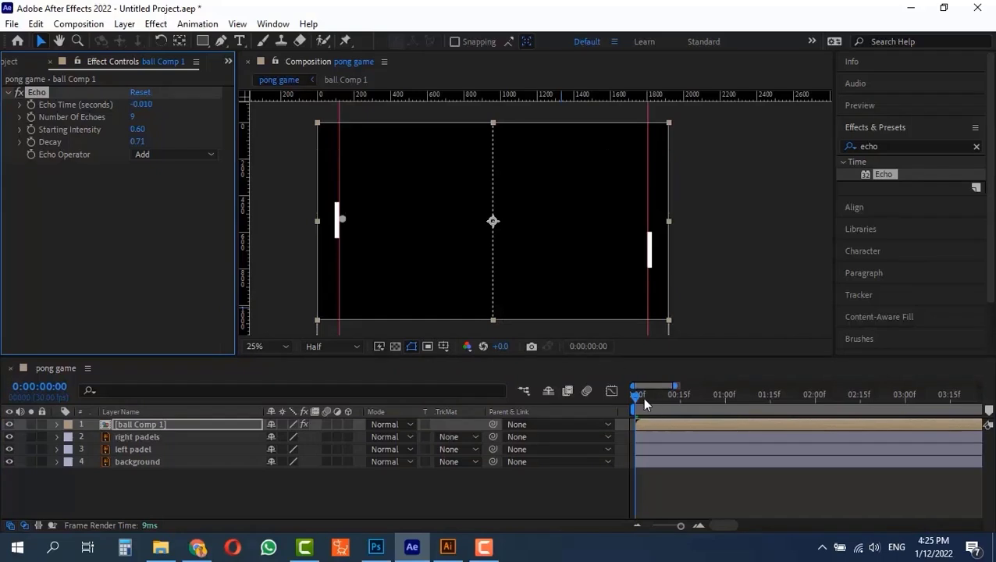
left_click_drag(657, 397, 667, 396)
key("space")
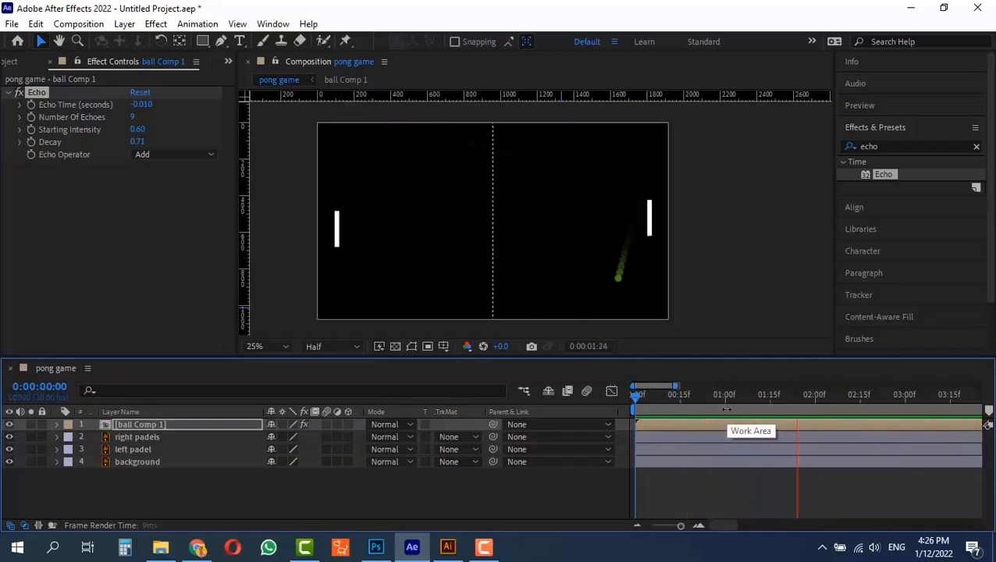
- Open the ball's nested composition and examine the ball layer's Fill color and Position keyframes
left_click(138, 426)
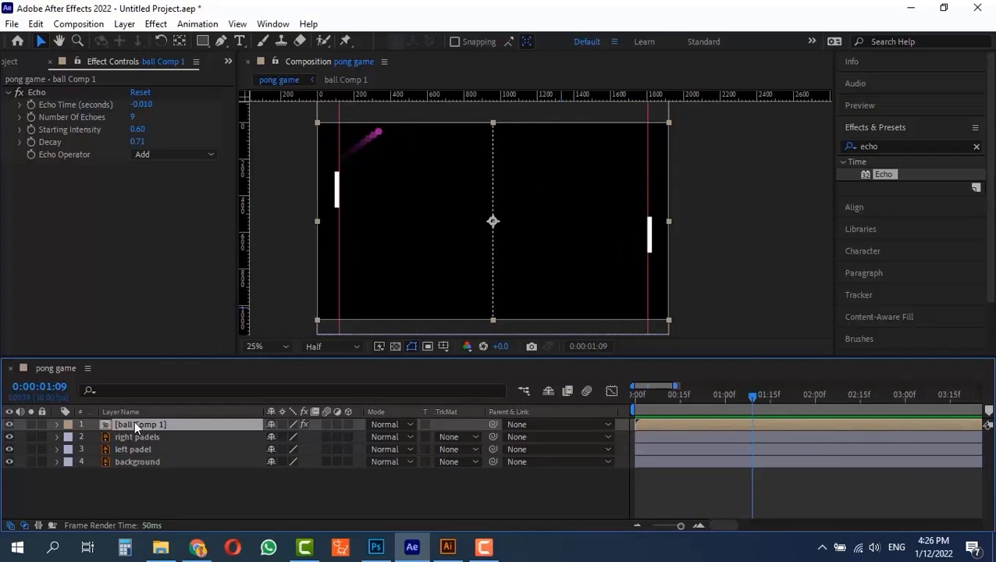
double_click(105, 425)
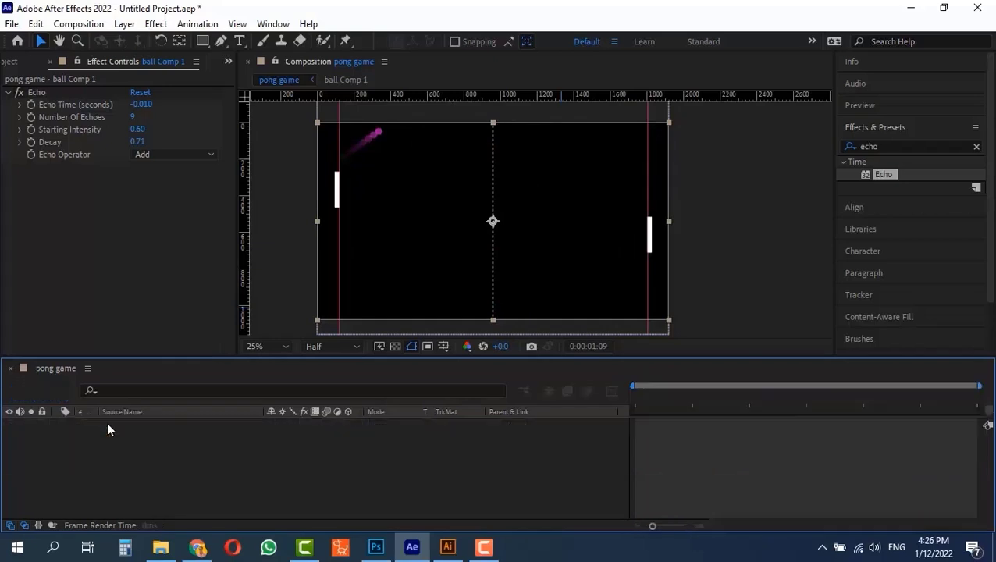
key("u")
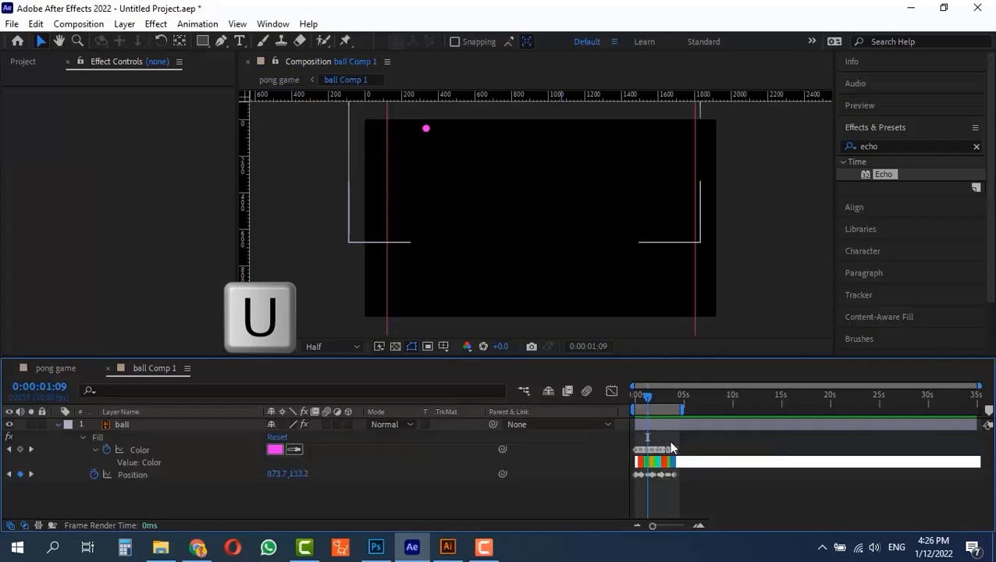
mouse_move(659, 529)
left_mouse_down()
mouse_move(687, 529)
mouse_move(677, 529)
left_mouse_up()
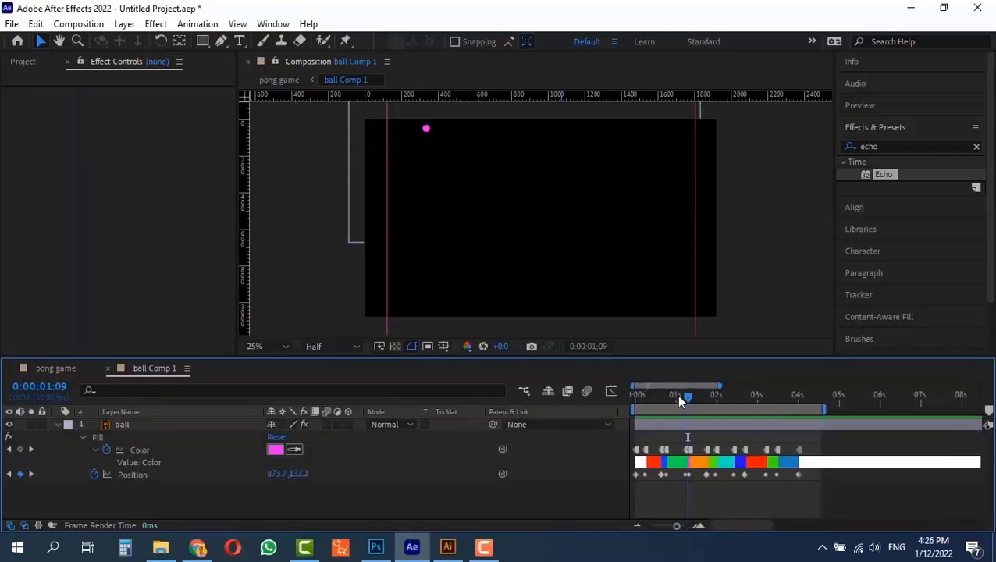
left_click_drag(678, 398, 629, 398)
- Return to the pong game composition and inspect the keyframes and effect properties on the pre-composed ball layer
left_click(51, 370)
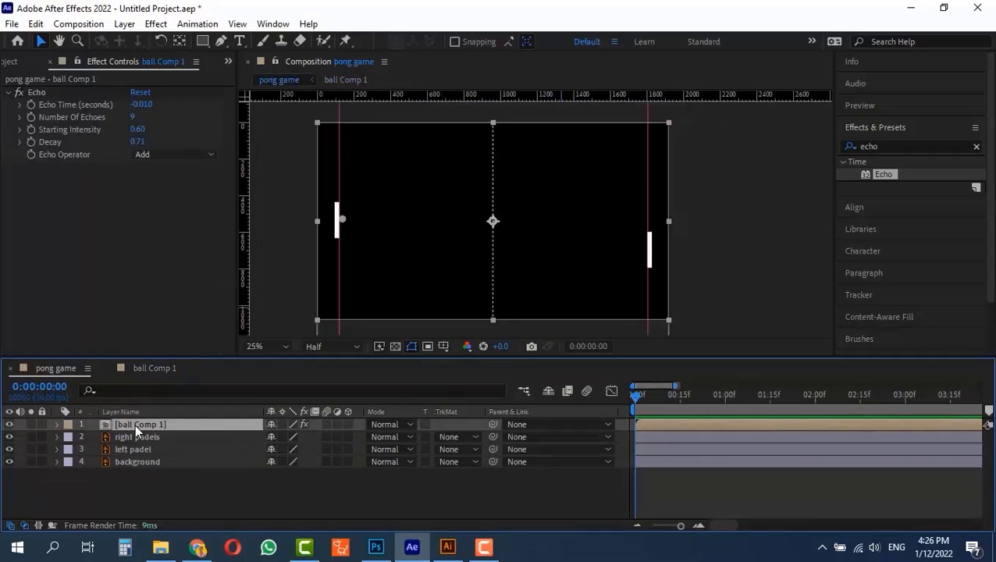
key("u")
key("u")
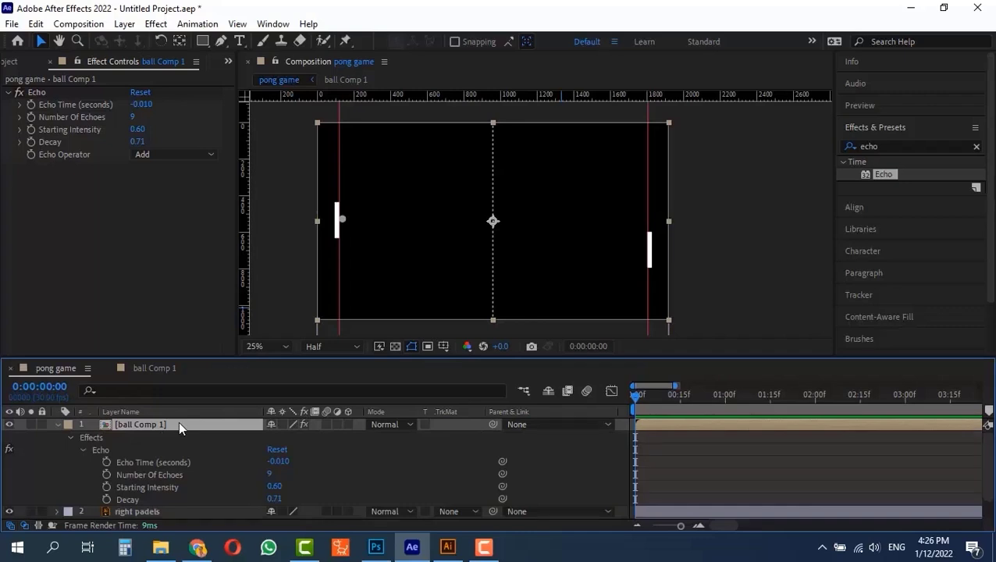
key("u")
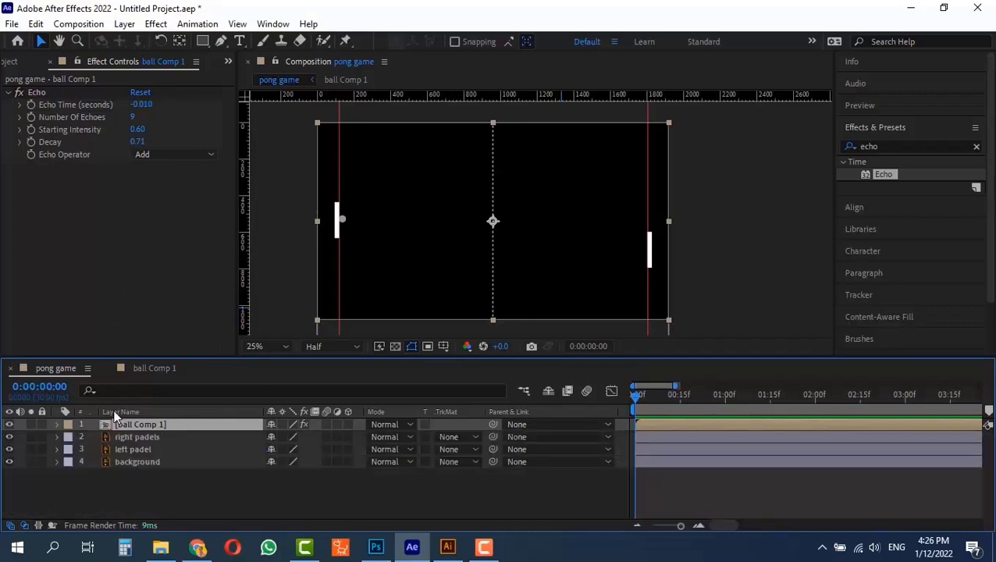
left_click(58, 423)
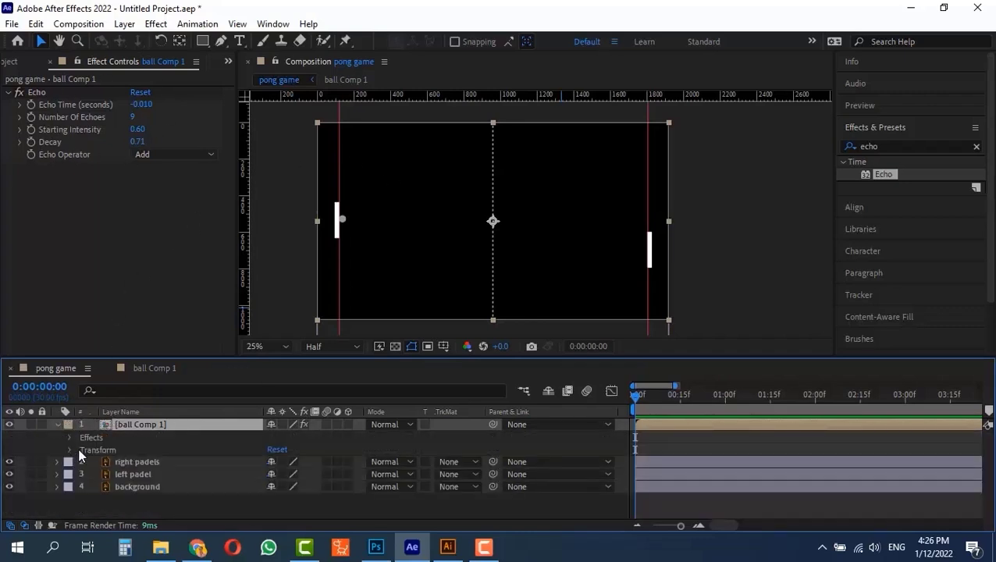
left_click(71, 437)
left_click(71, 437)
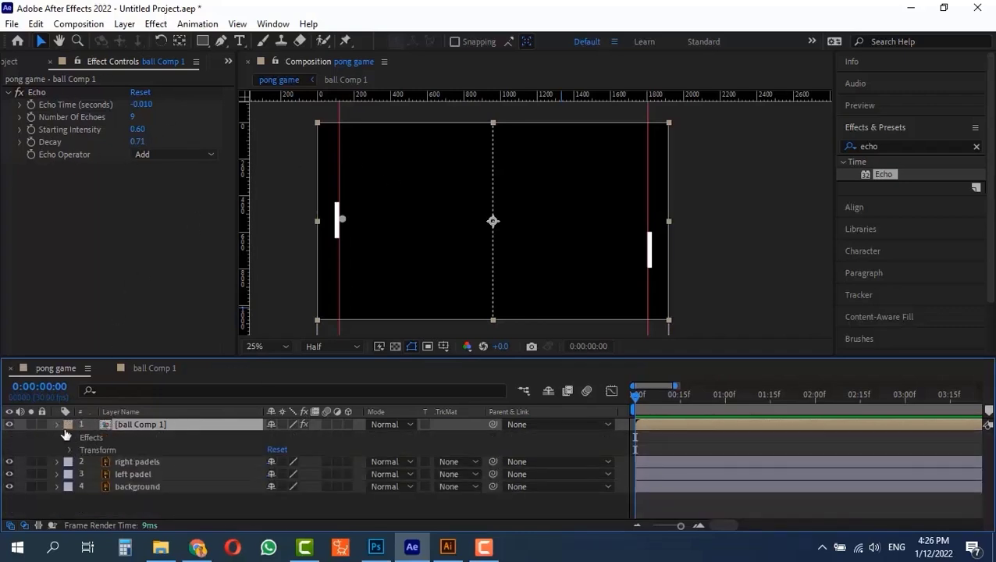